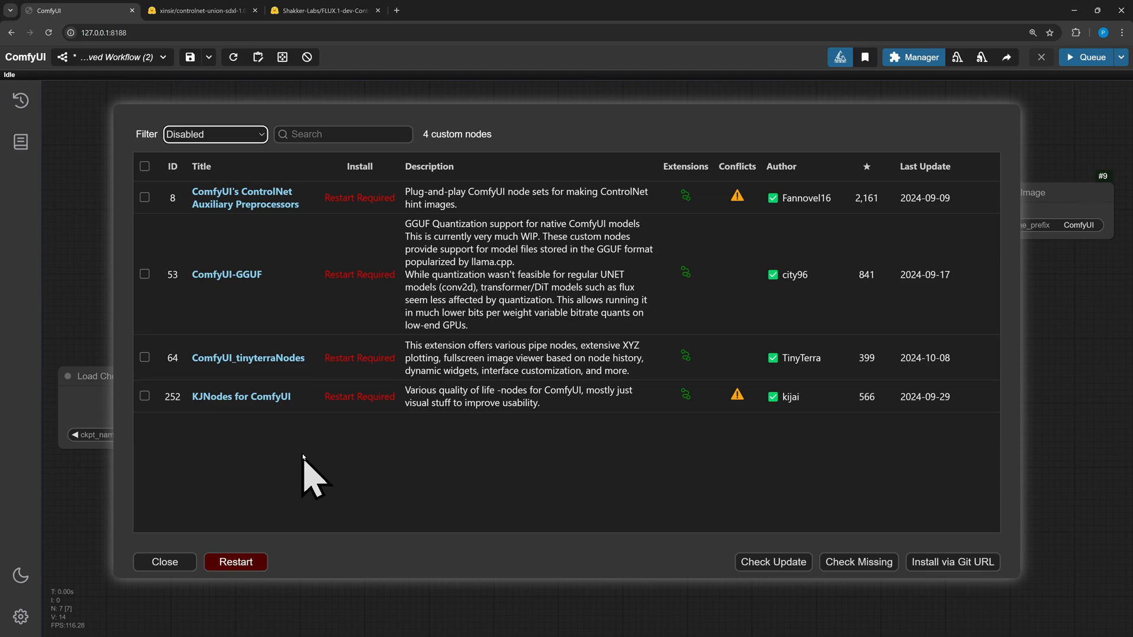
Close the custom nodes list and the Manager menu
{"action": "key", "text": "Escape"}
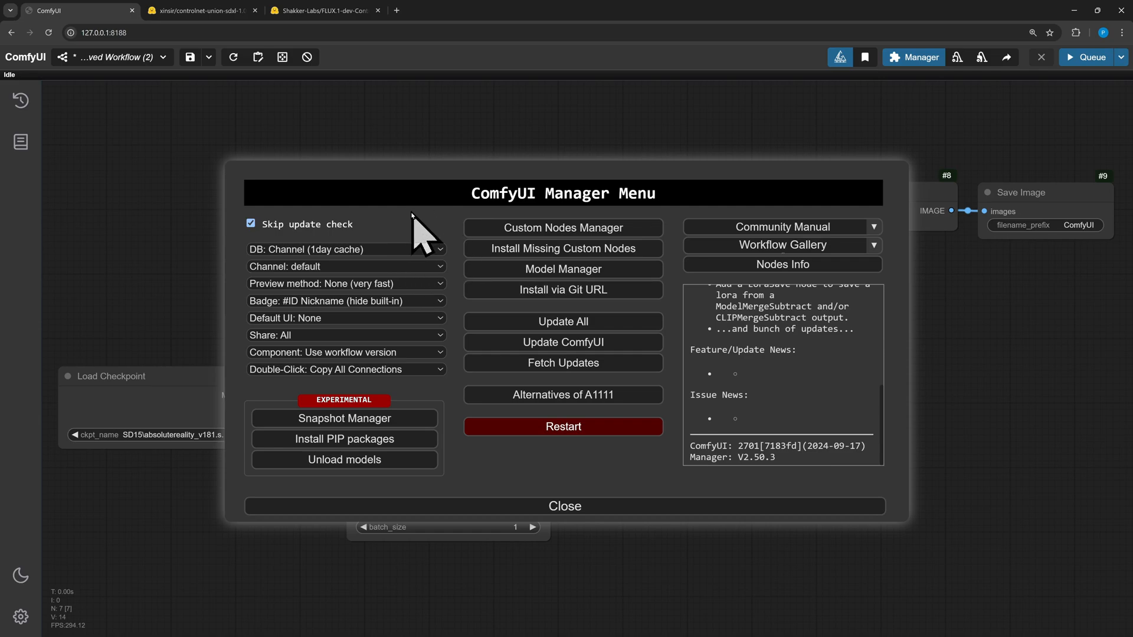
{"action": "left_click", "coordinate": [539, 506]}
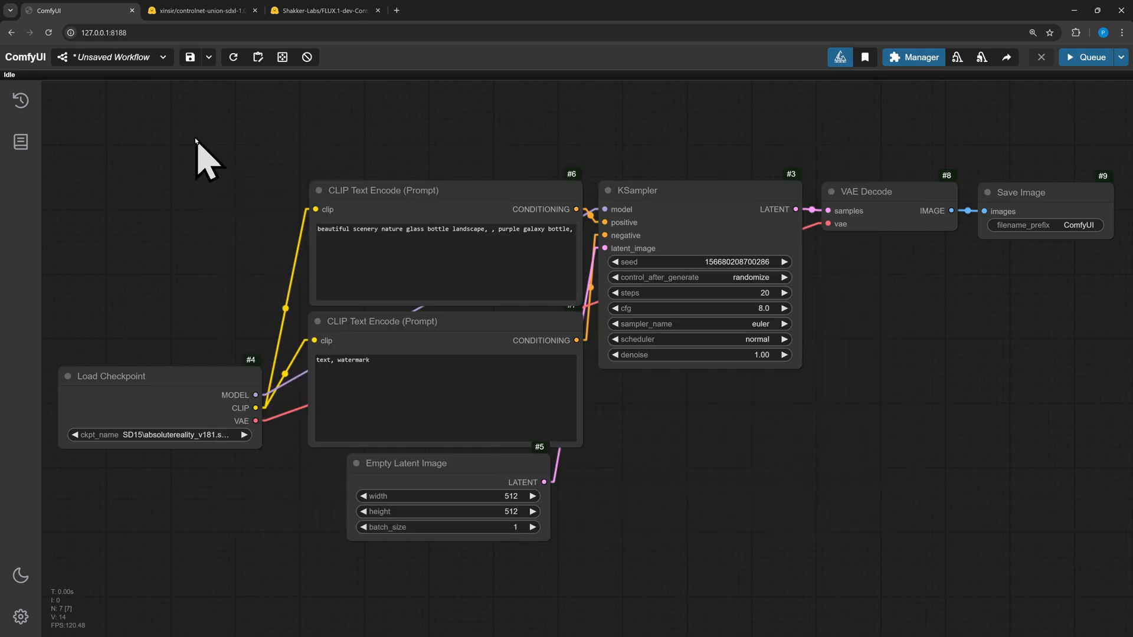
View the controlnet-union-sdxl-1.0 and FLUX.1-dev-ControlNet-Union-Pro model file pages in the browser
{"action": "left_click", "coordinate": [203, 11]}
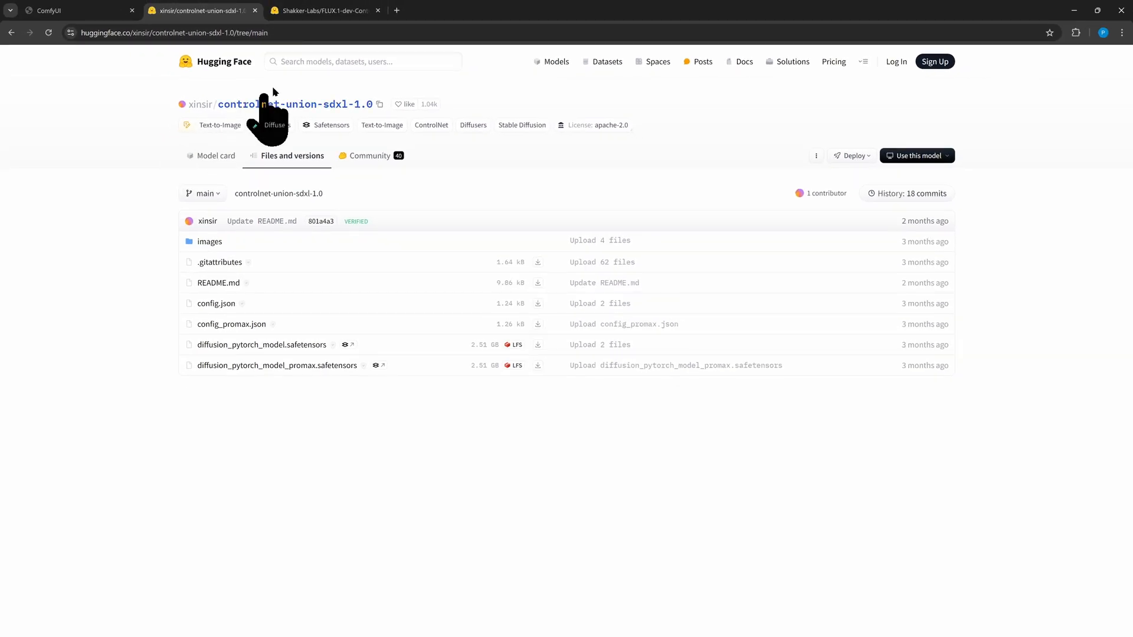
{"action": "left_click", "coordinate": [315, 18]}
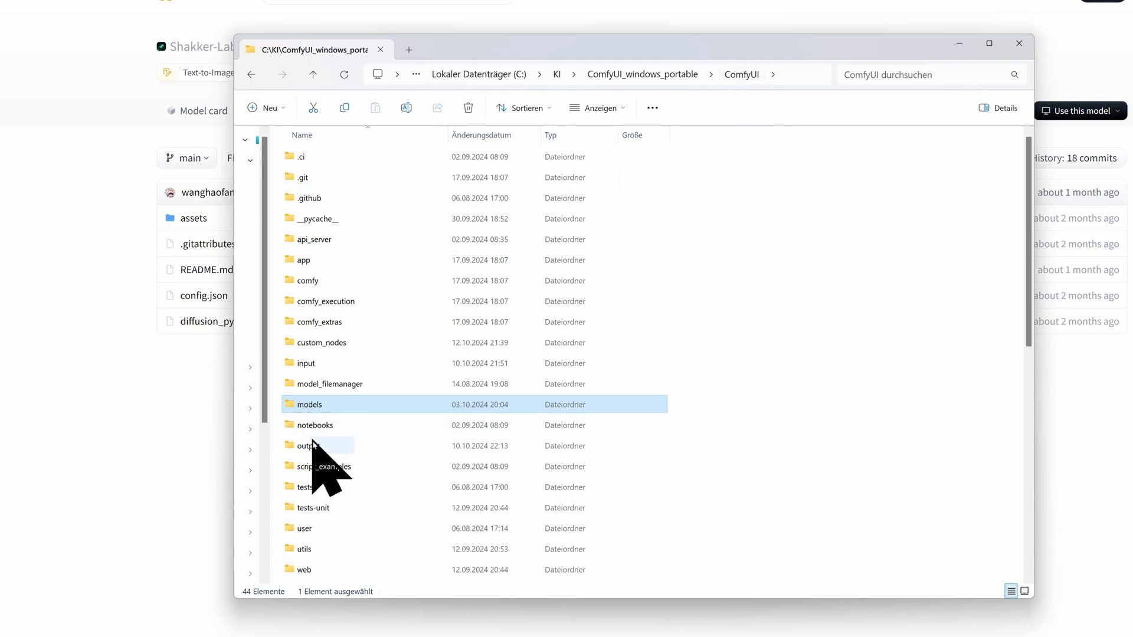
Browse the ComfyUI models folder's controlnet directory and its sdxl and flux subfolders
{"action": "double_click", "coordinate": [306, 405]}
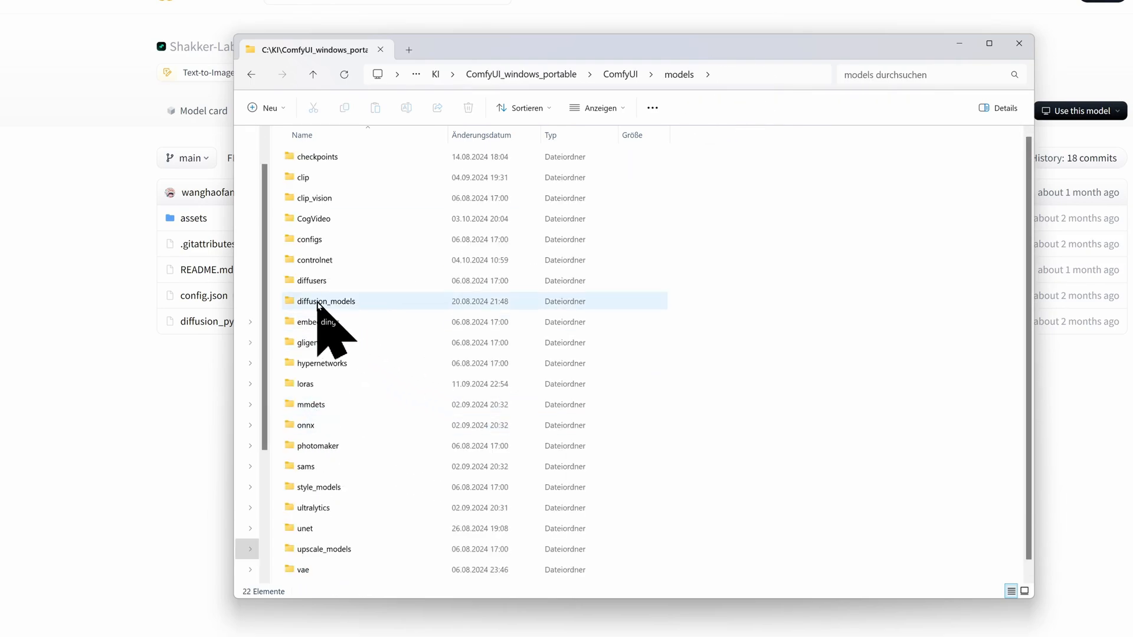
{"action": "double_click", "coordinate": [302, 260]}
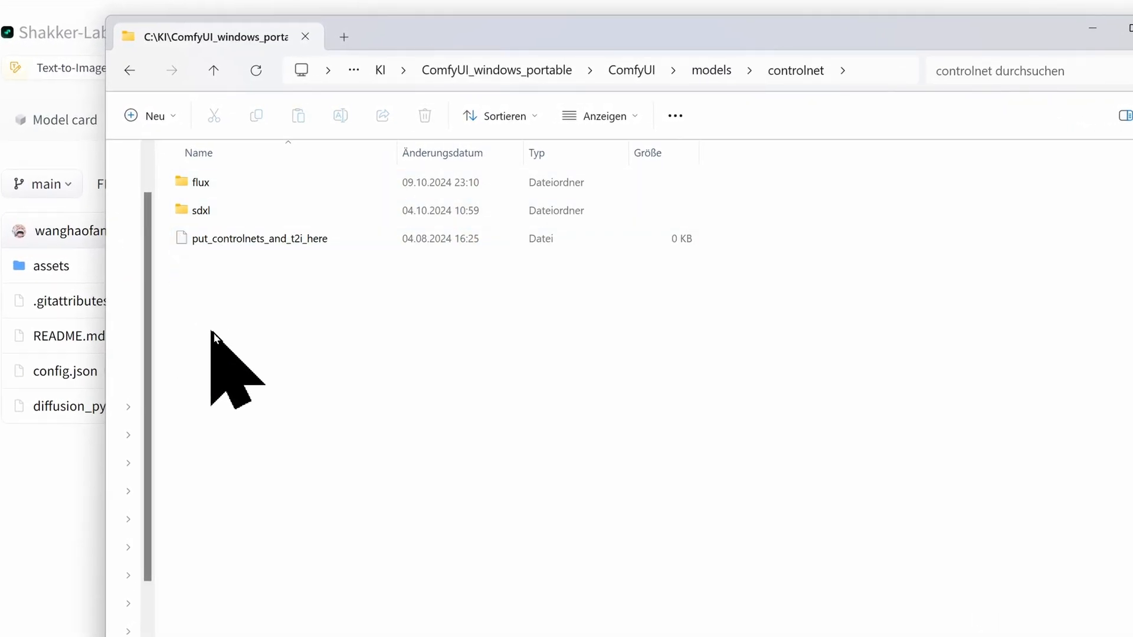
{"action": "double_click", "coordinate": [203, 210]}
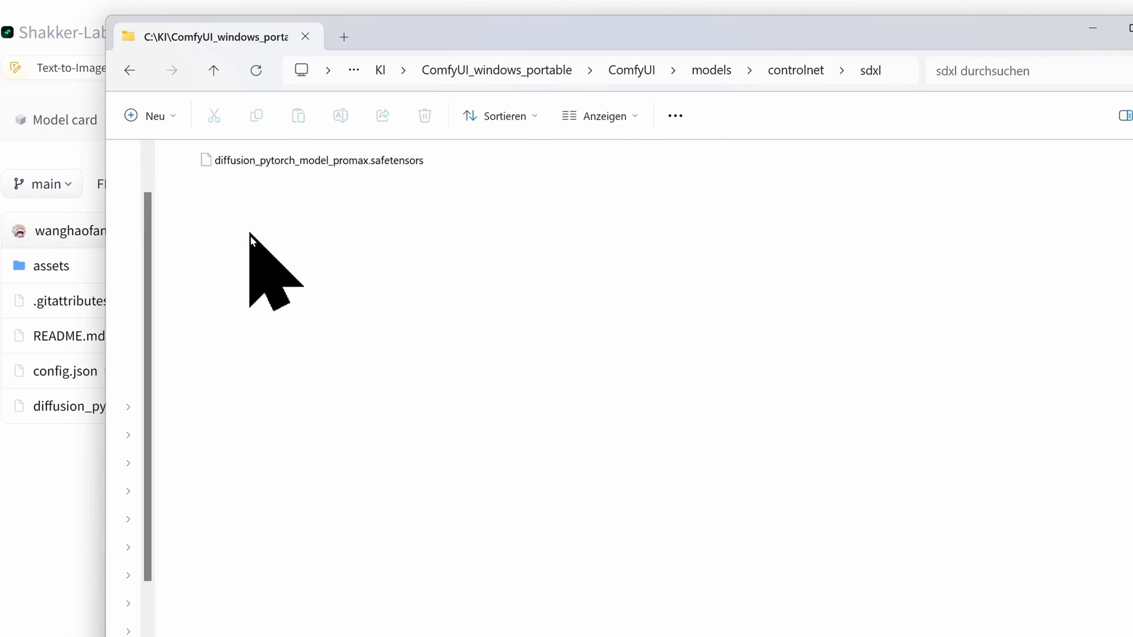
{"action": "left_click", "coordinate": [800, 72]}
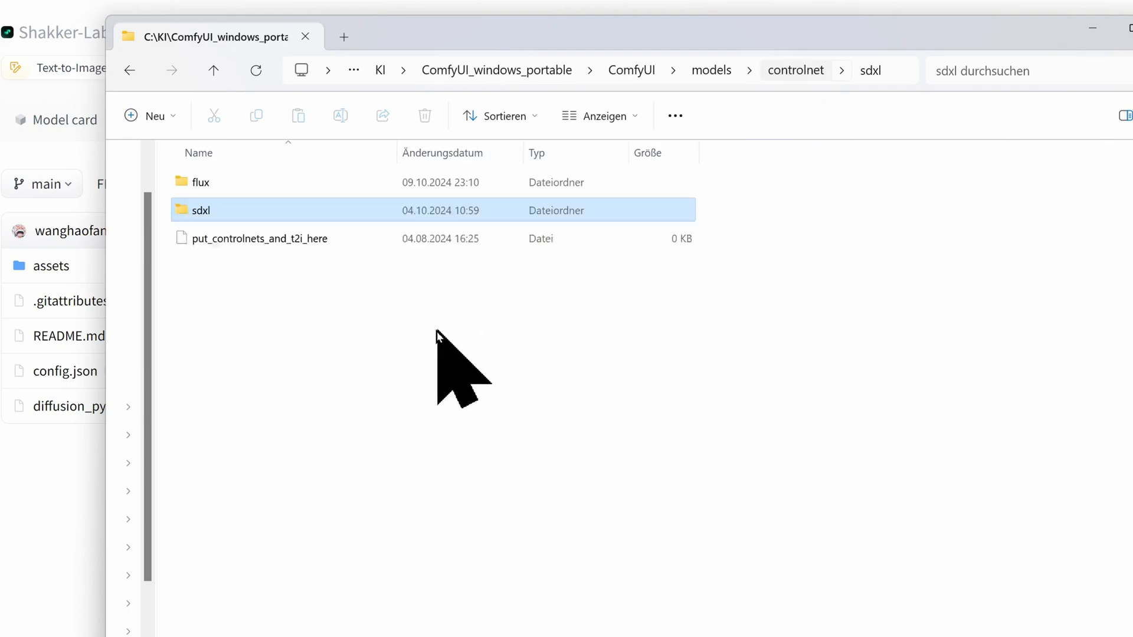
{"action": "double_click", "coordinate": [202, 184]}
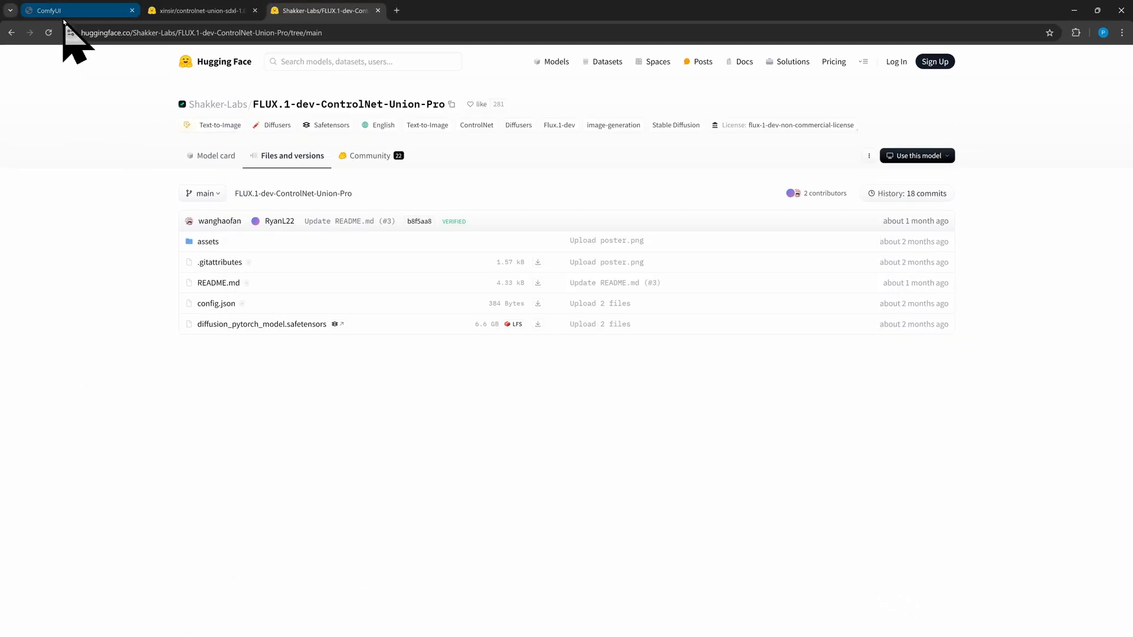
Examine the ControlNet workflow's checkpoint loader, prompts, ControlNet, source image and preprocessor nodes and their options
{"action": "left_click", "coordinate": [61, 10]}
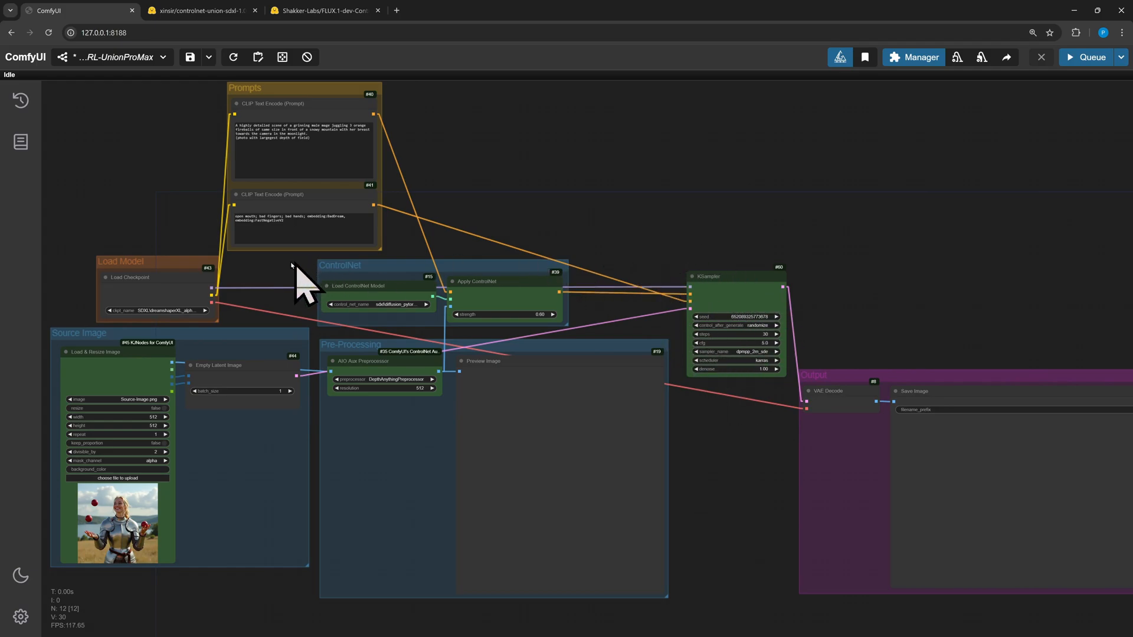
{"action": "scroll", "coordinate": [112, 224], "scroll_direction": "up", "scroll_amount": 11}
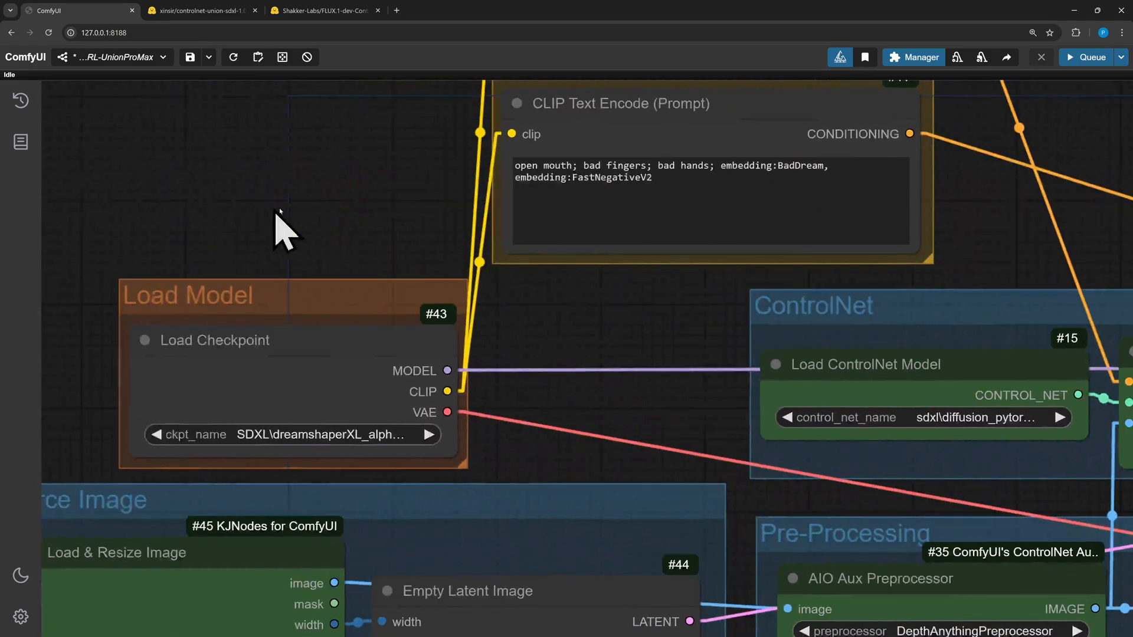
{"action": "left_click_drag", "start_coordinate": [276, 210], "coordinate": [314, 205]}
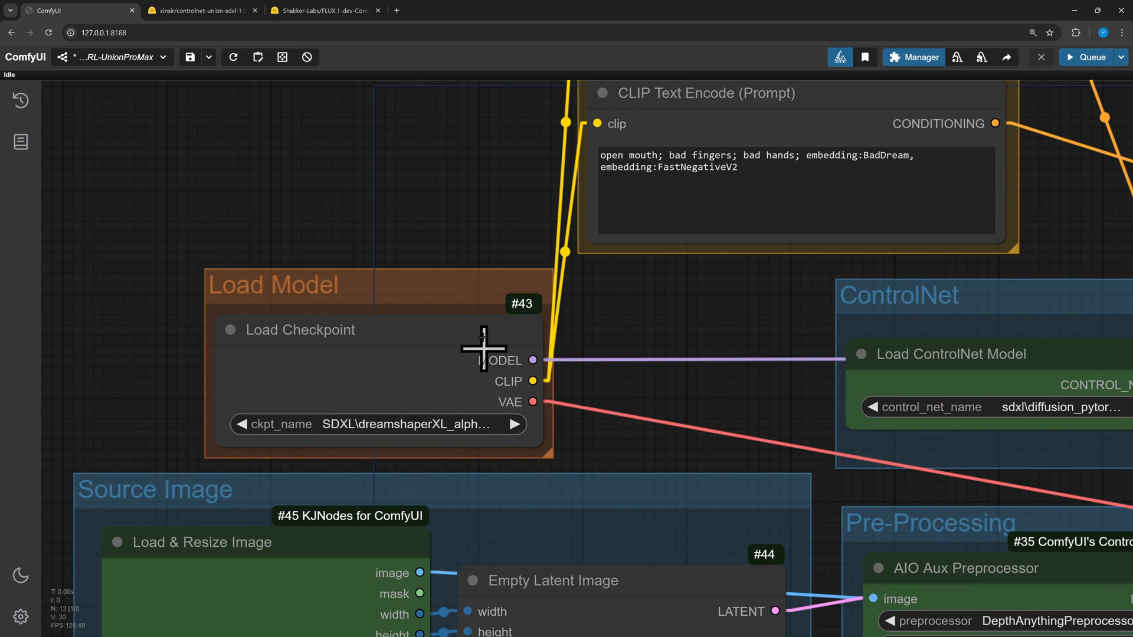
{"action": "left_click_drag", "start_coordinate": [502, 221], "coordinate": [168, 528]}
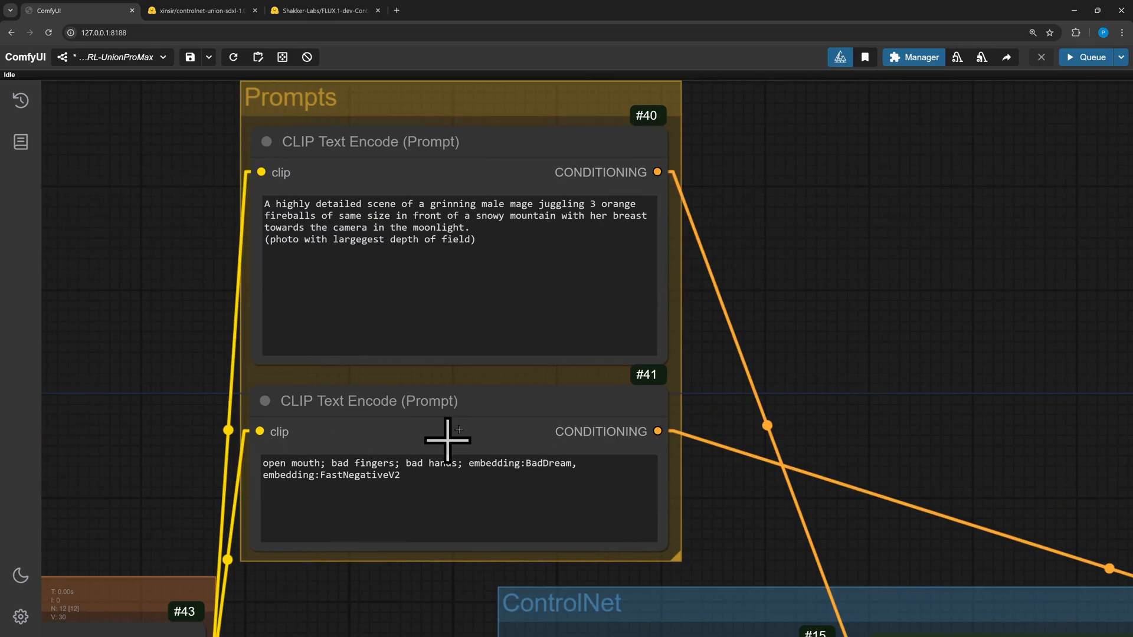
{"action": "scroll", "coordinate": [415, 425], "scroll_direction": "down", "scroll_amount": 6}
{"action": "left_click_drag", "start_coordinate": [807, 417], "coordinate": [577, 136]}
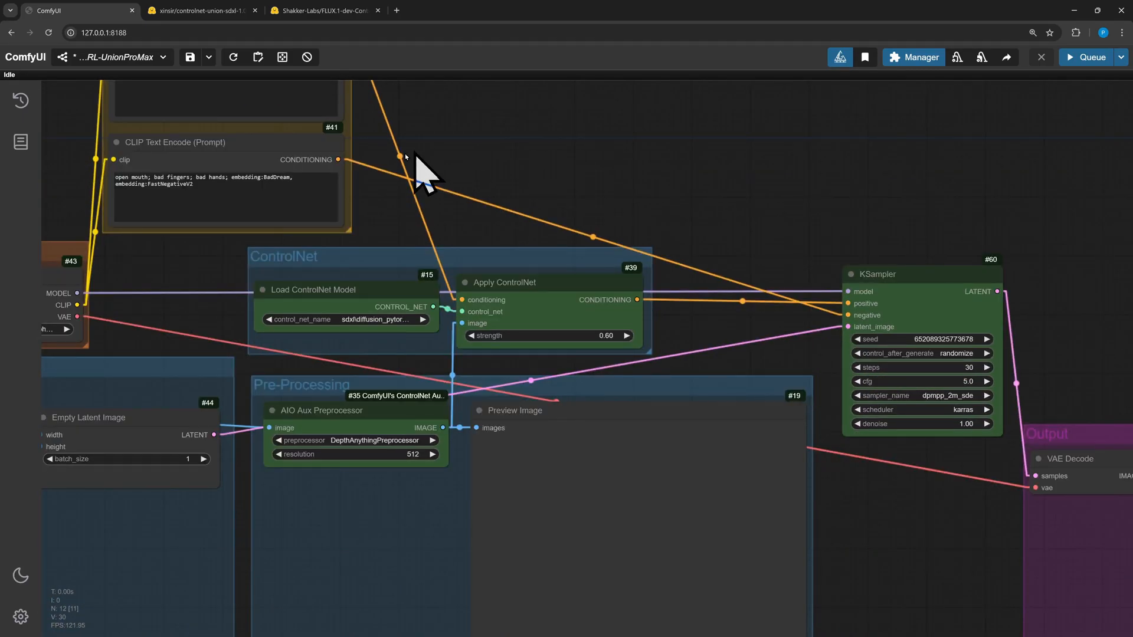
{"action": "left_click", "coordinate": [372, 319]}
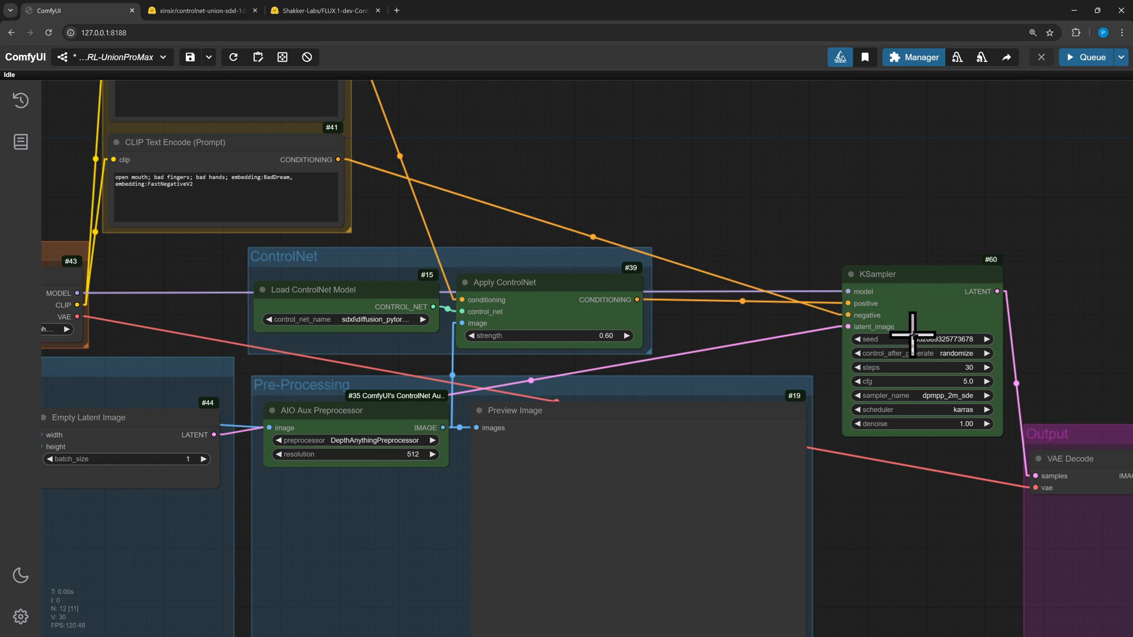
{"action": "left_click_drag", "start_coordinate": [557, 177], "coordinate": [793, 106]}
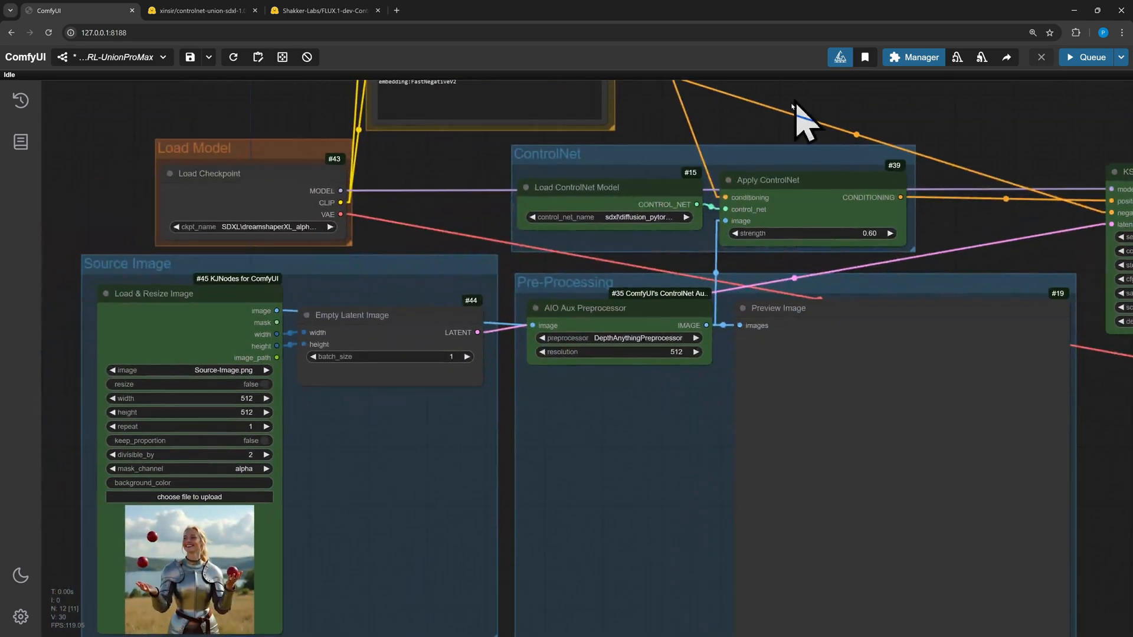
{"action": "left_click_drag", "start_coordinate": [403, 218], "coordinate": [494, 144]}
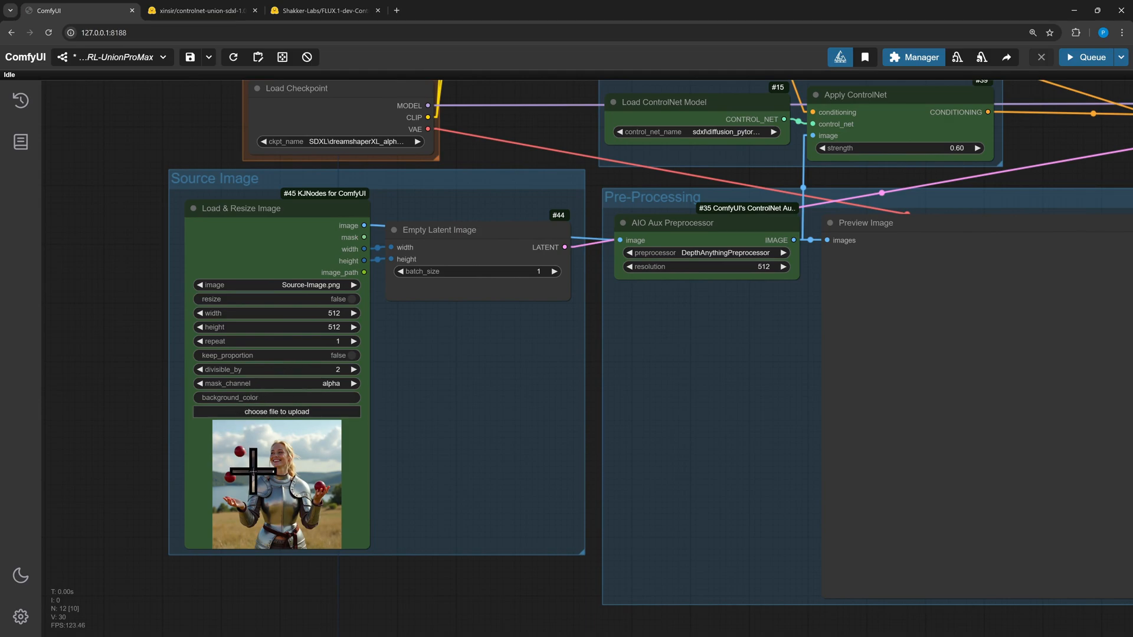
{"action": "scroll", "coordinate": [106, 455], "scroll_direction": "up", "scroll_amount": 5}
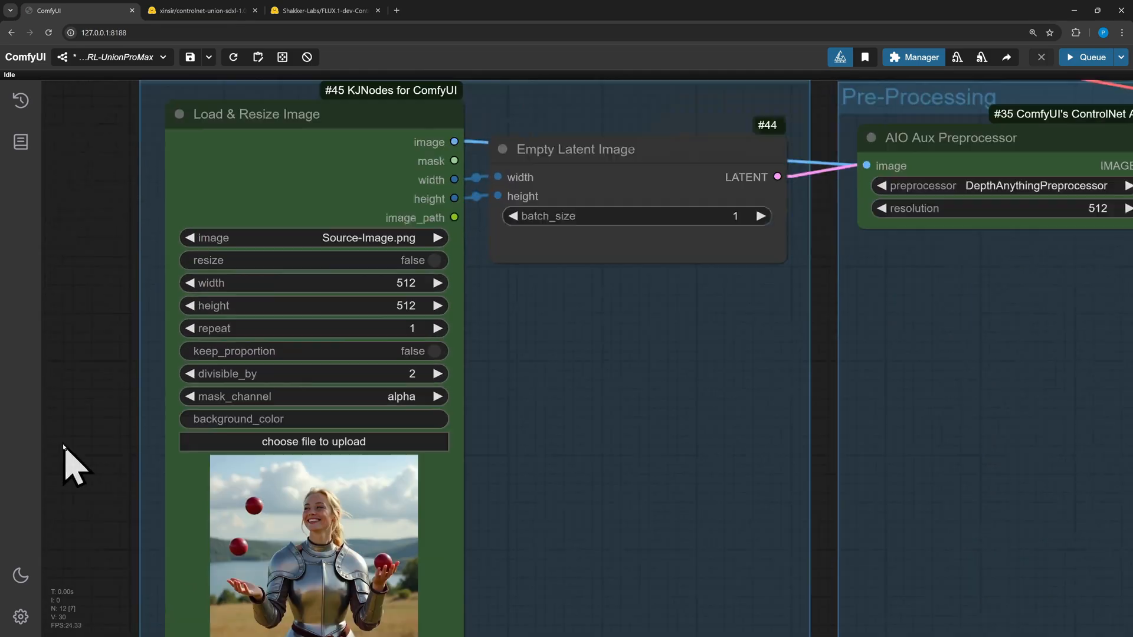
{"action": "left_click_drag", "start_coordinate": [63, 444], "coordinate": [59, 451]}
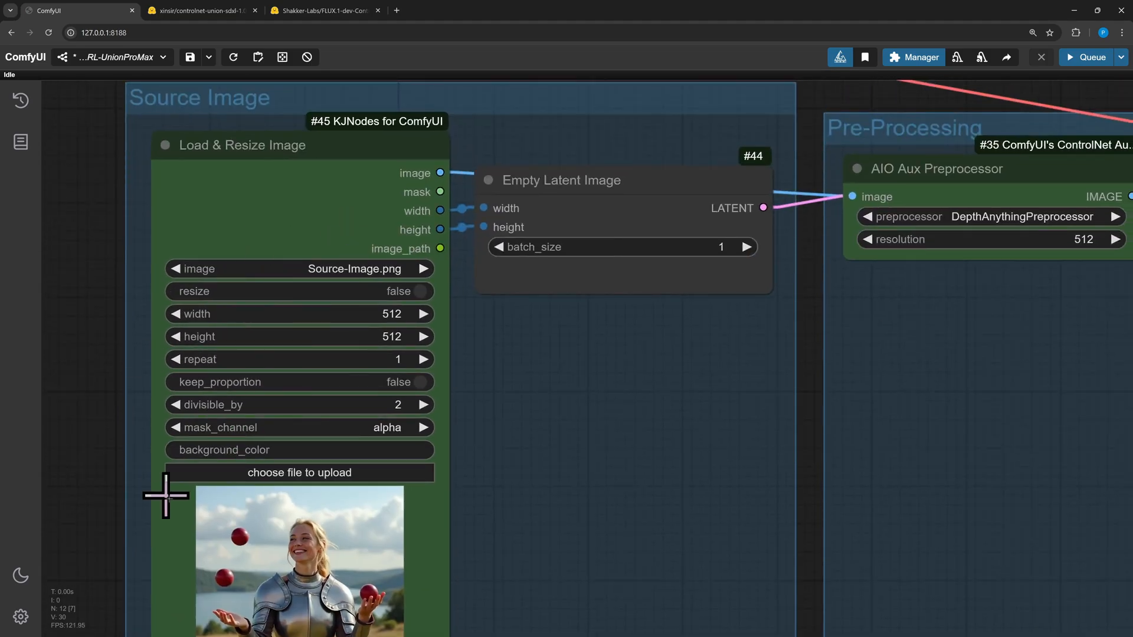
{"action": "left_click_drag", "start_coordinate": [87, 383], "coordinate": [97, 339]}
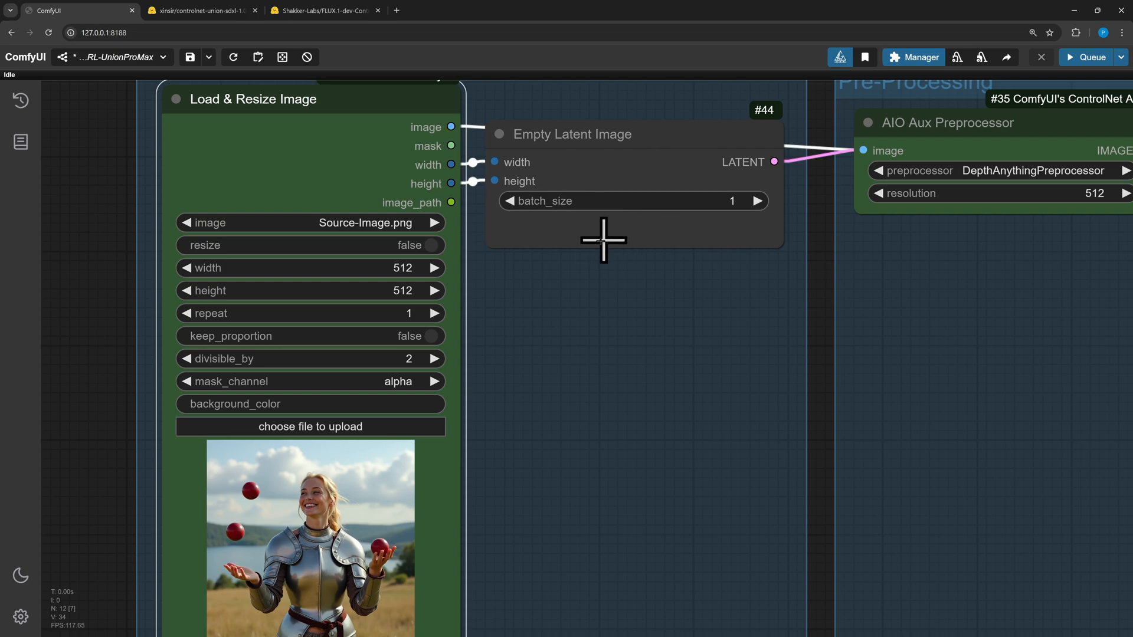
{"action": "scroll", "coordinate": [614, 324], "scroll_direction": "down", "scroll_amount": 3}
{"action": "left_click_drag", "start_coordinate": [770, 331], "coordinate": [417, 400]}
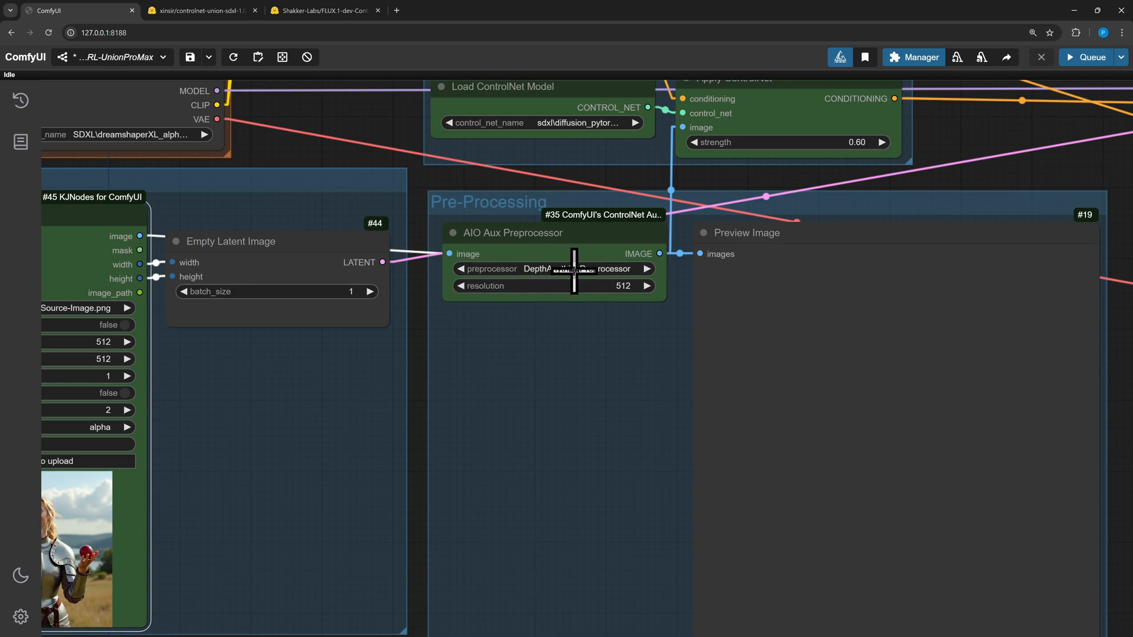
{"action": "left_click", "coordinate": [541, 269]}
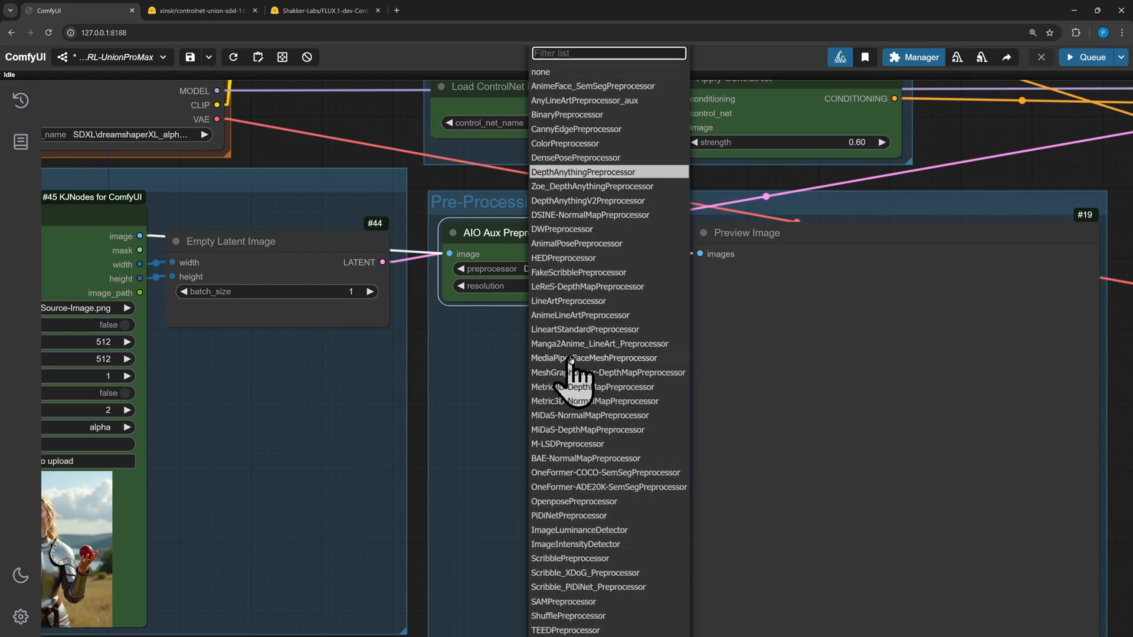
Scroll through the controlnet-union-sdxl-1.0 model card and its example images
{"action": "left_click", "coordinate": [180, 13]}
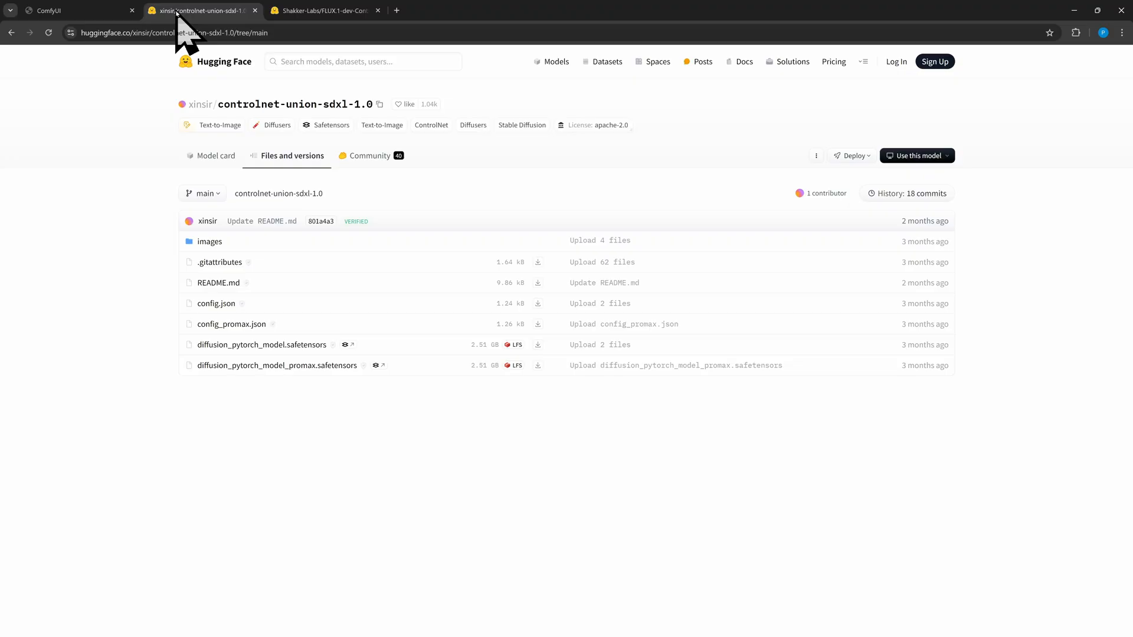
{"action": "left_click", "coordinate": [216, 166]}
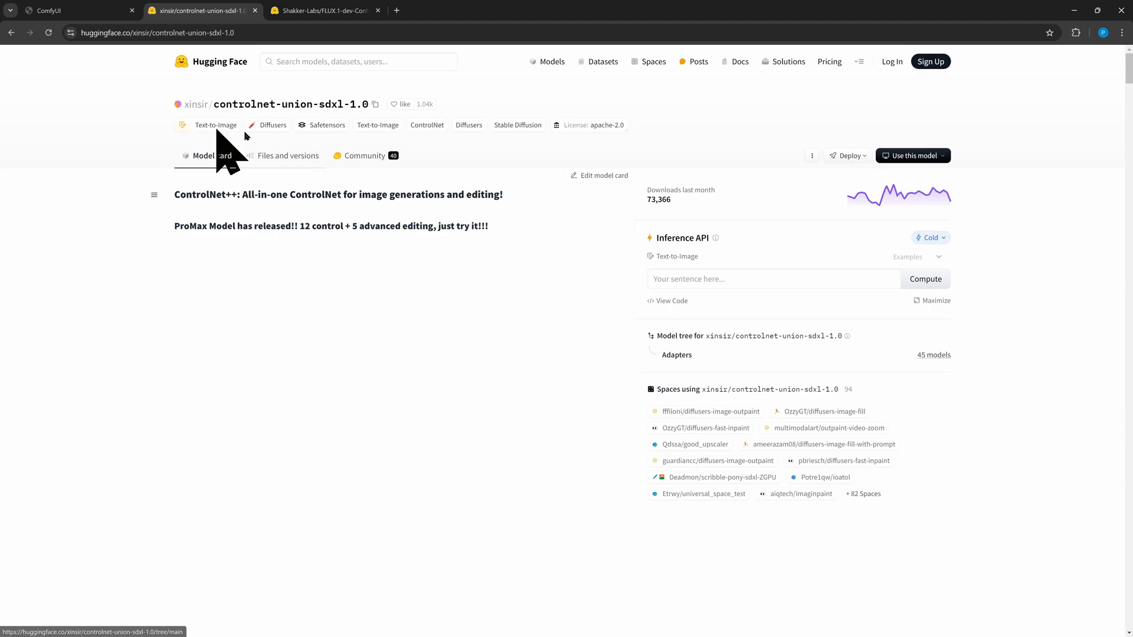
{"action": "scroll", "coordinate": [561, 413], "scroll_direction": "down", "scroll_amount": 20}
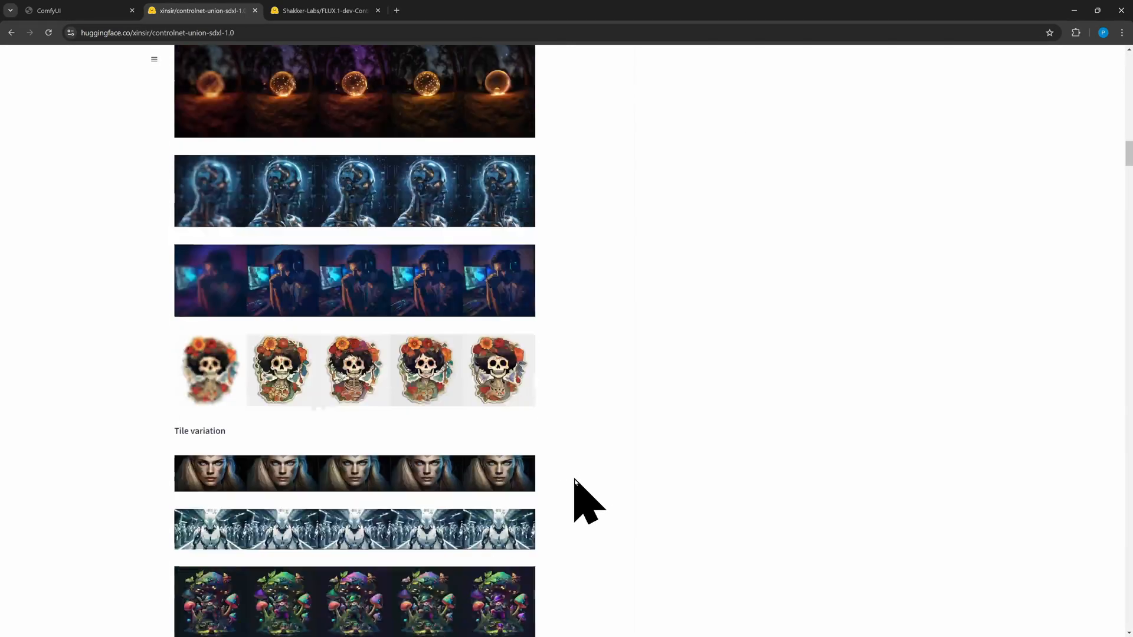
{"action": "scroll", "coordinate": [575, 481], "scroll_direction": "down", "scroll_amount": 14}
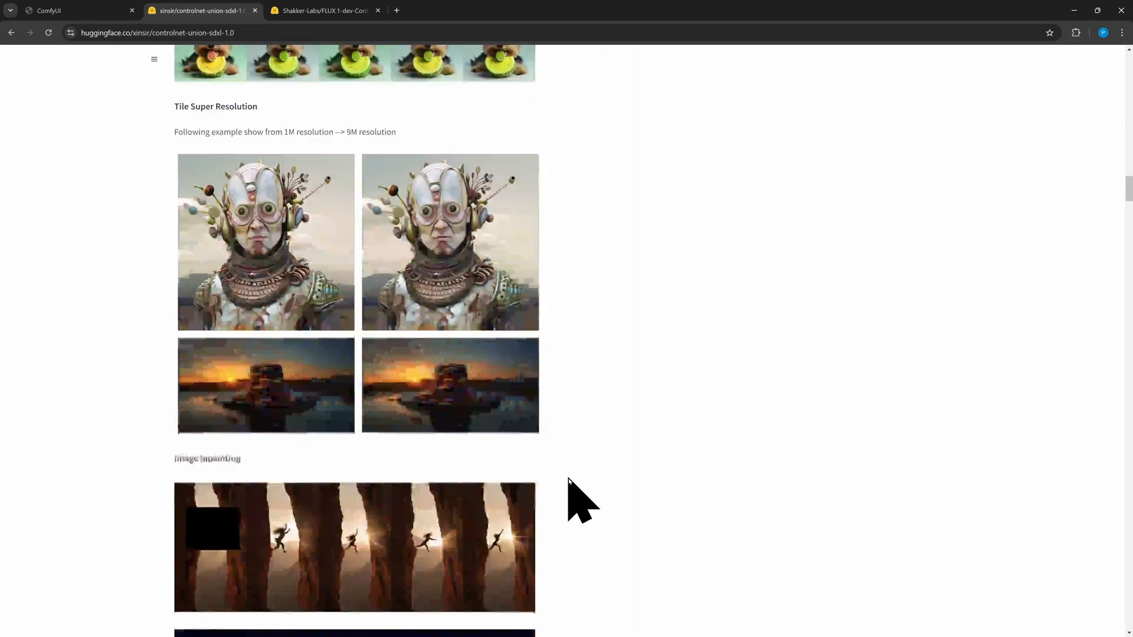
{"action": "scroll", "coordinate": [575, 480], "scroll_direction": "down", "scroll_amount": 7}
{"action": "scroll", "coordinate": [1127, 232], "scroll_direction": "down", "scroll_amount": 5}
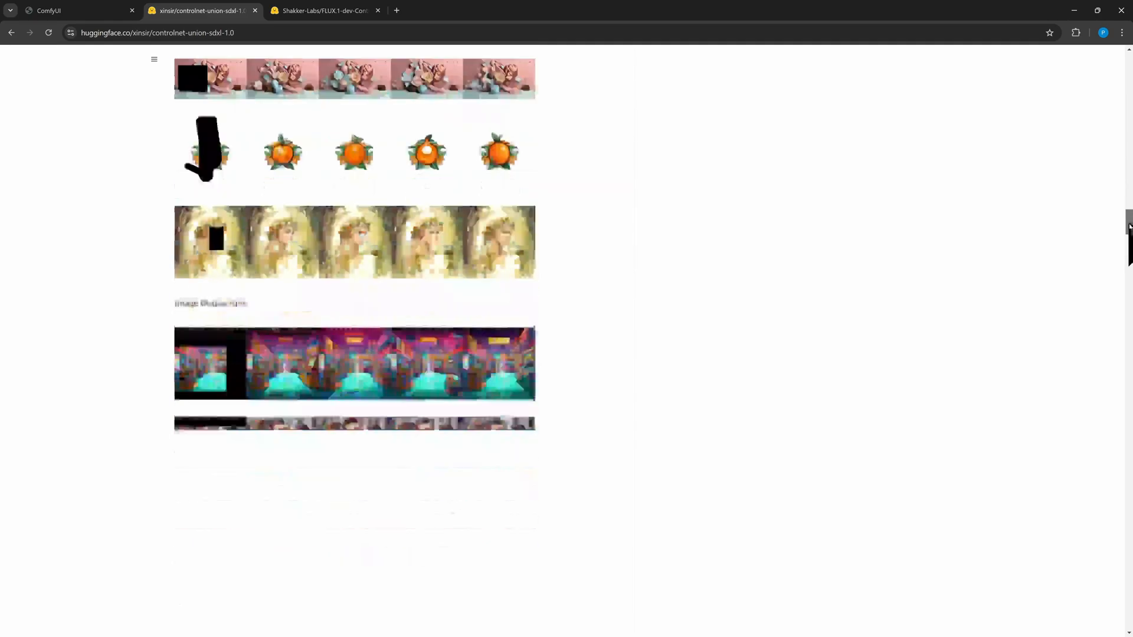
{"action": "left_click_drag", "start_coordinate": [1128, 227], "coordinate": [1056, 470]}
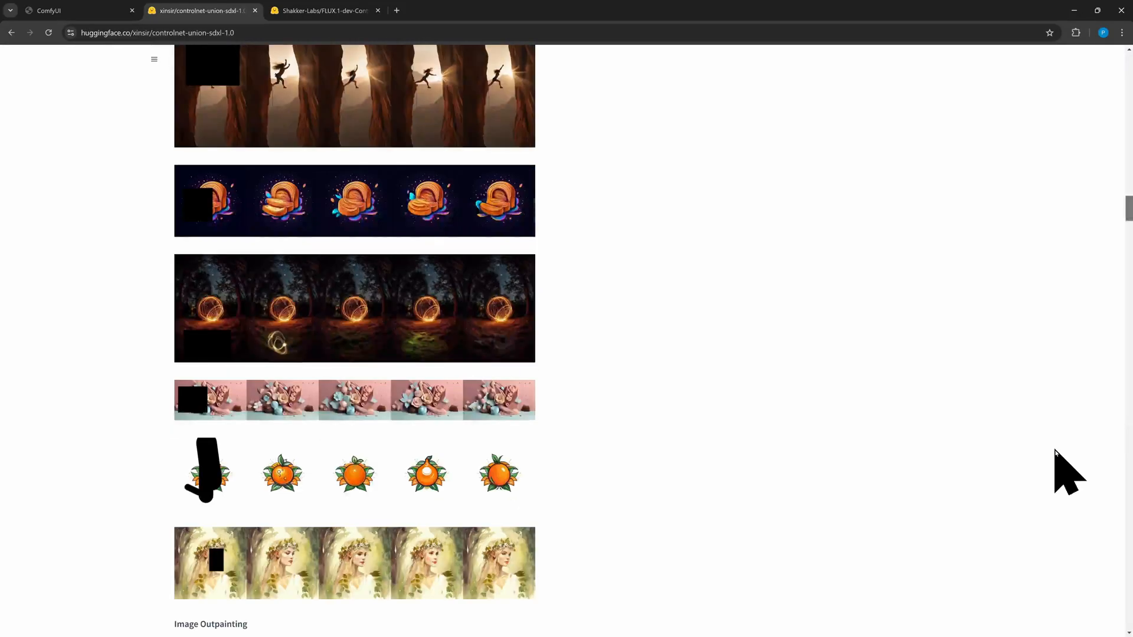
Return to the workflow, dismiss the preprocessor list, and mute the Apply ControlNet node
{"action": "left_click", "coordinate": [61, 11]}
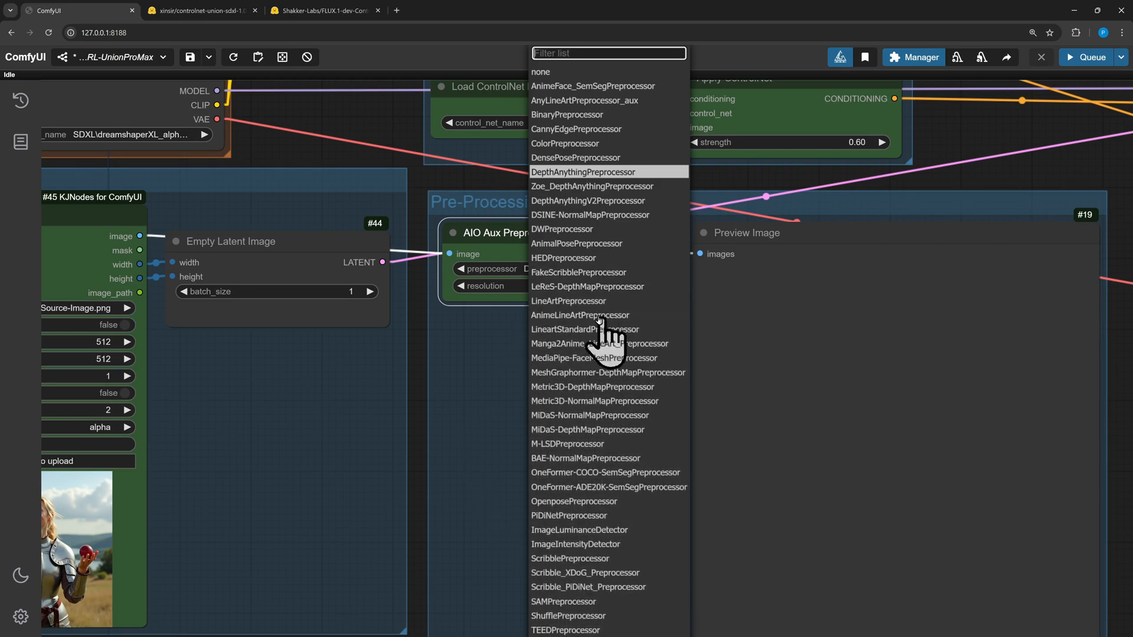
{"action": "left_click", "coordinate": [460, 362]}
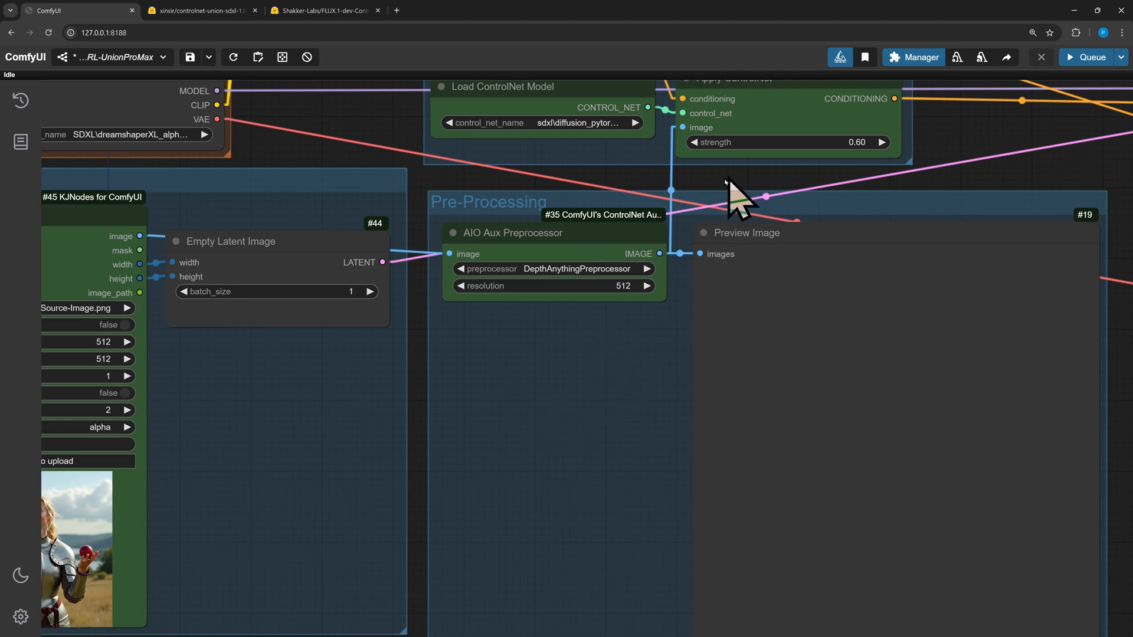
{"action": "left_click_drag", "start_coordinate": [725, 178], "coordinate": [636, 243]}
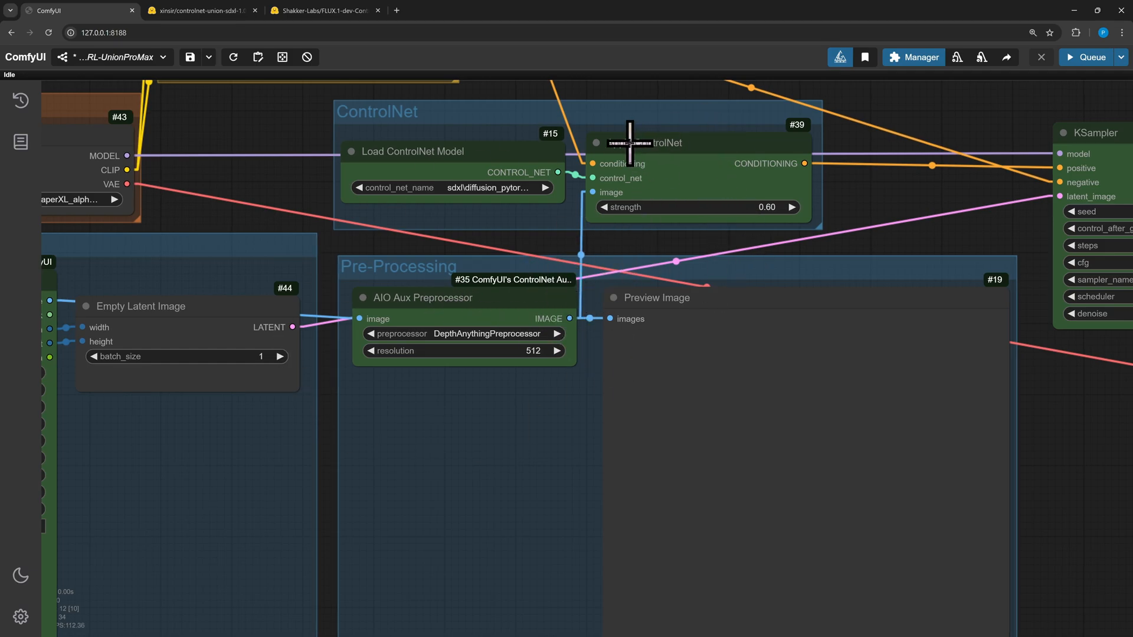
{"action": "left_click", "coordinate": [672, 177]}
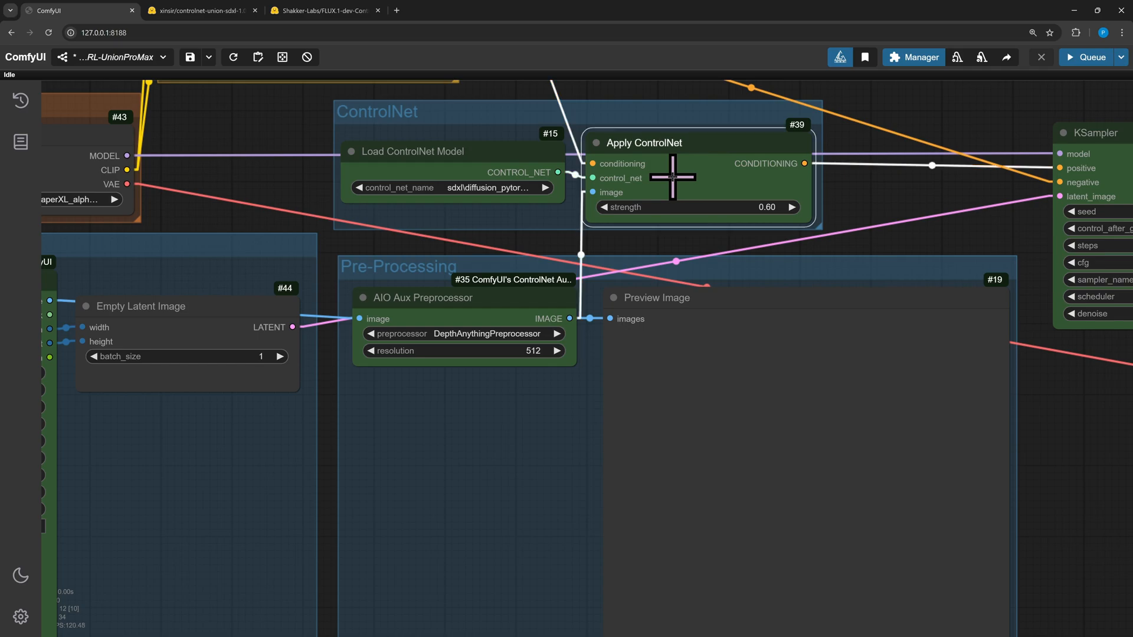
{"action": "key", "text": "ctrl+m"}
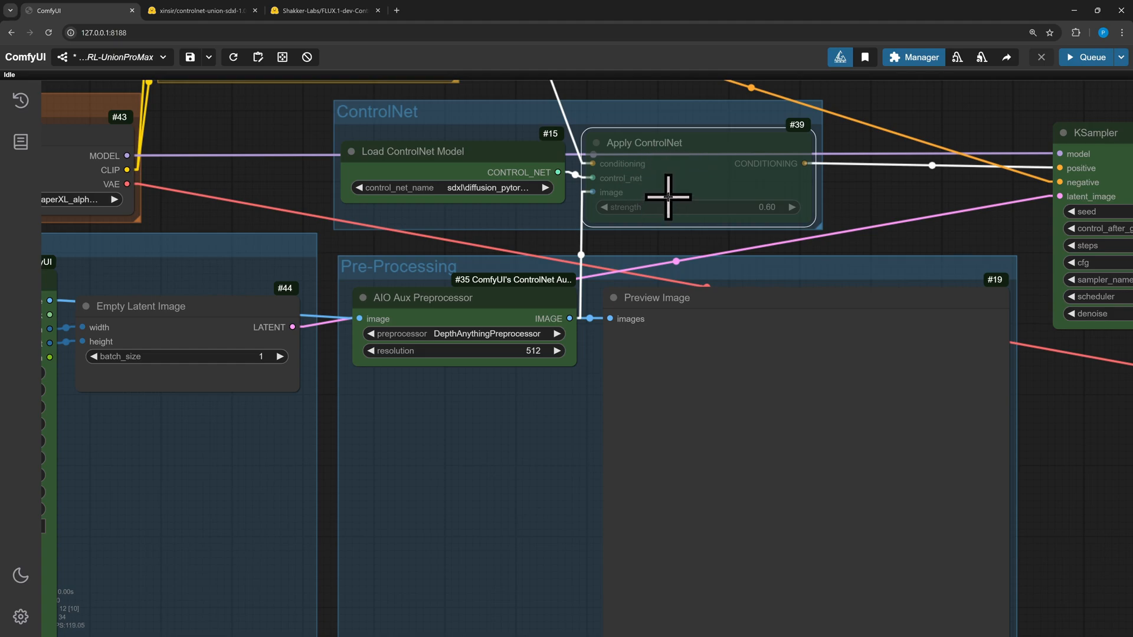
Queue the workflow to generate the depth preprocessor preview
{"action": "left_click", "coordinate": [1085, 58]}
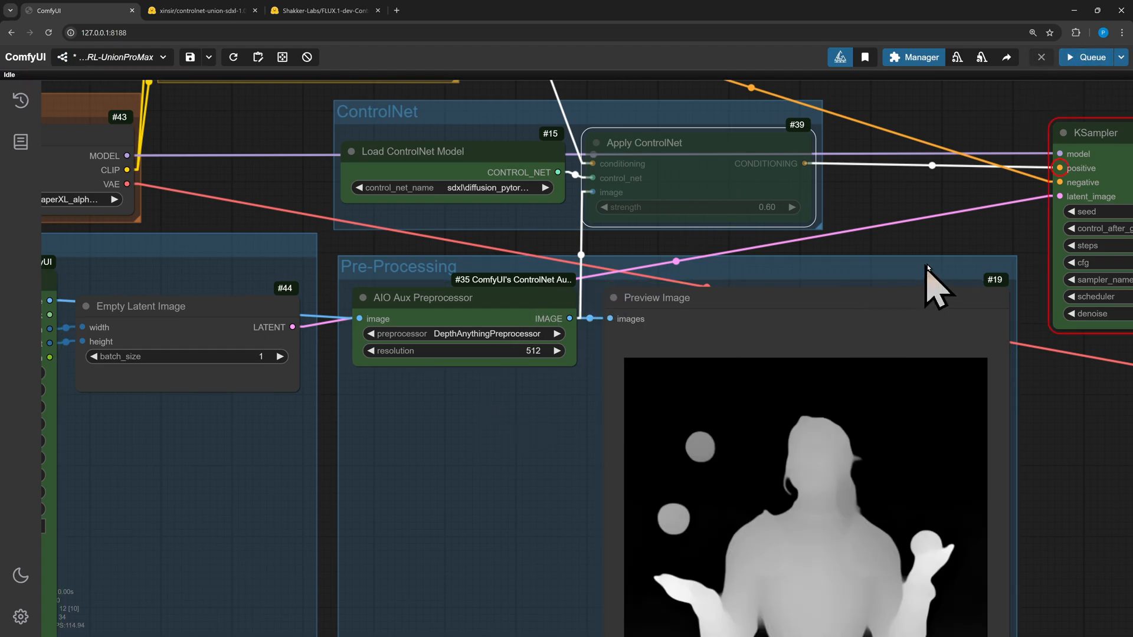
{"action": "left_click_drag", "start_coordinate": [953, 236], "coordinate": [898, 127]}
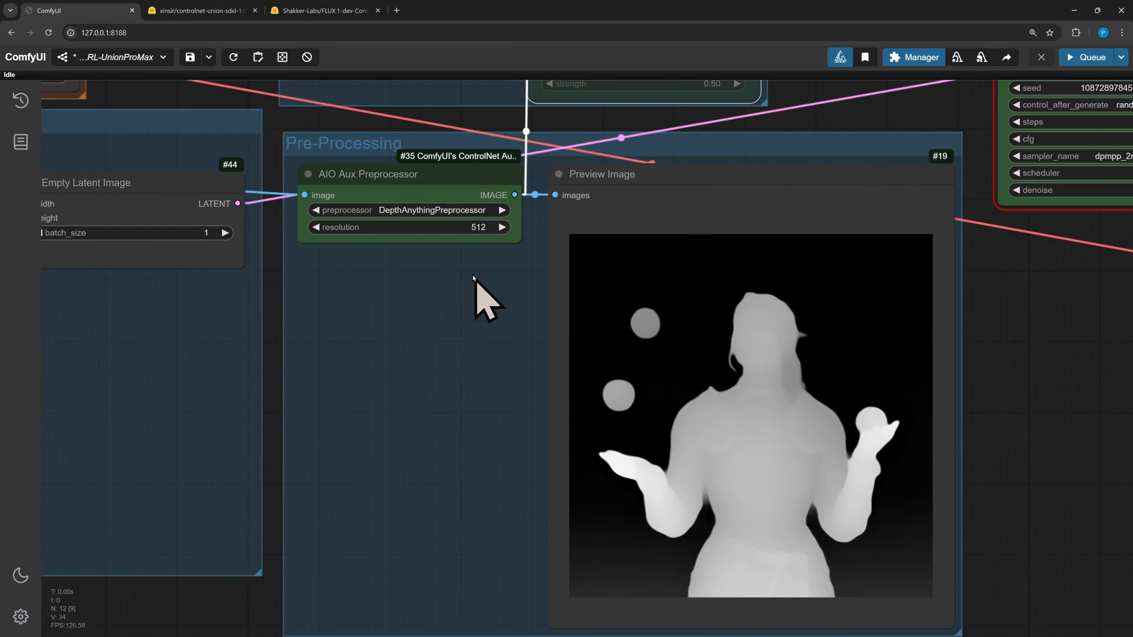
Switch the AIO Aux Preprocessor to CannyEdgePreprocessor and queue the workflow to preview the edge map
{"action": "left_click", "coordinate": [461, 211]}
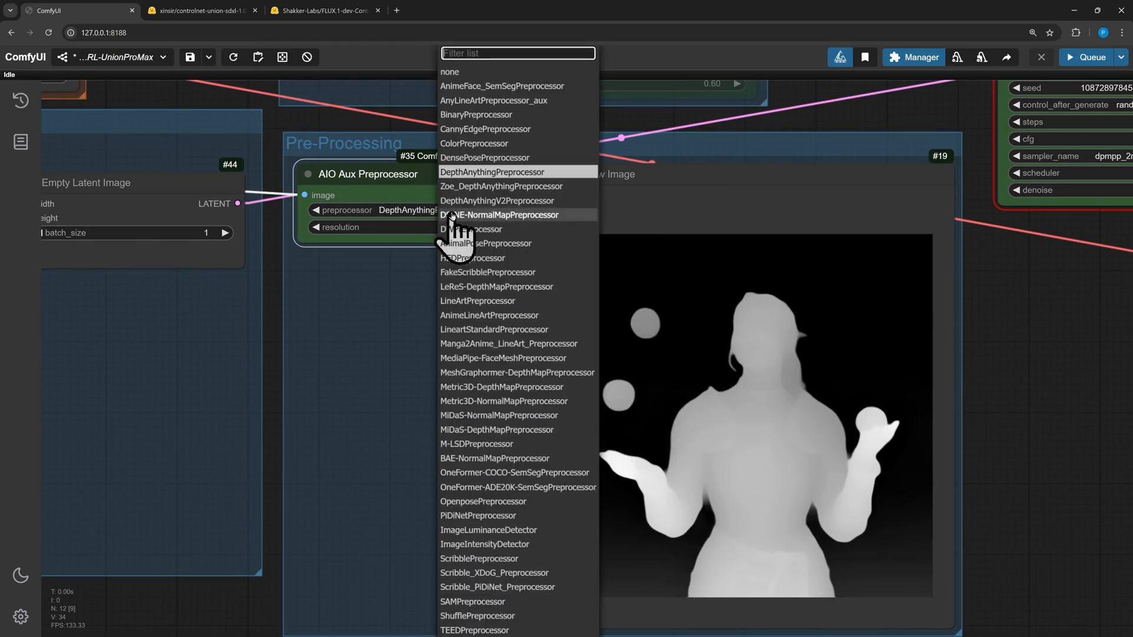
{"action": "left_click", "coordinate": [483, 130]}
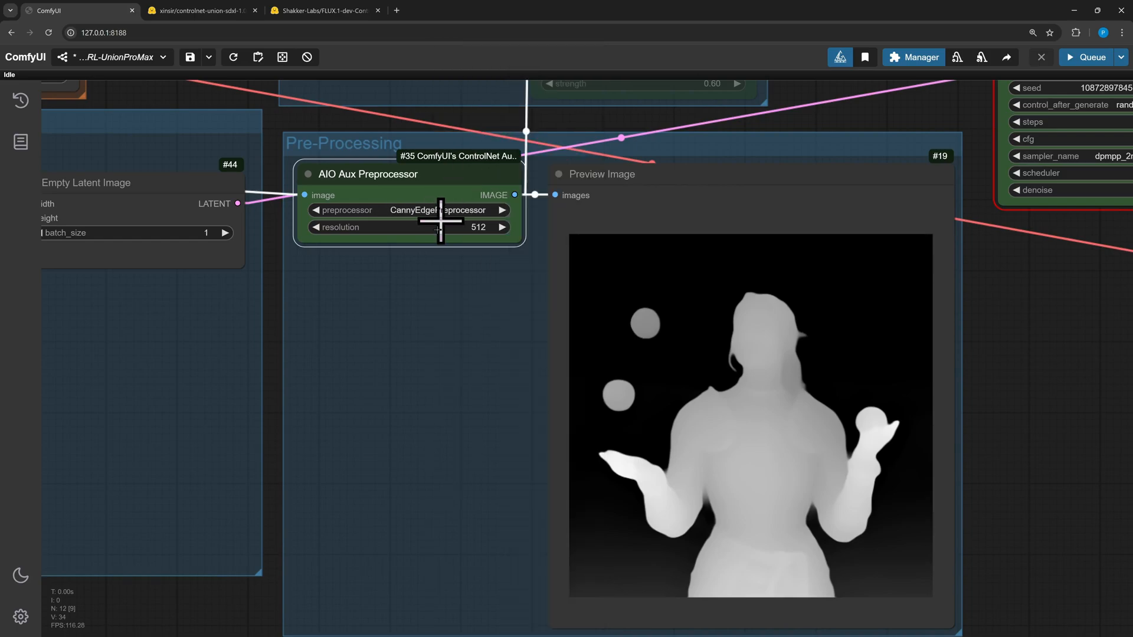
{"action": "left_click", "coordinate": [1072, 59]}
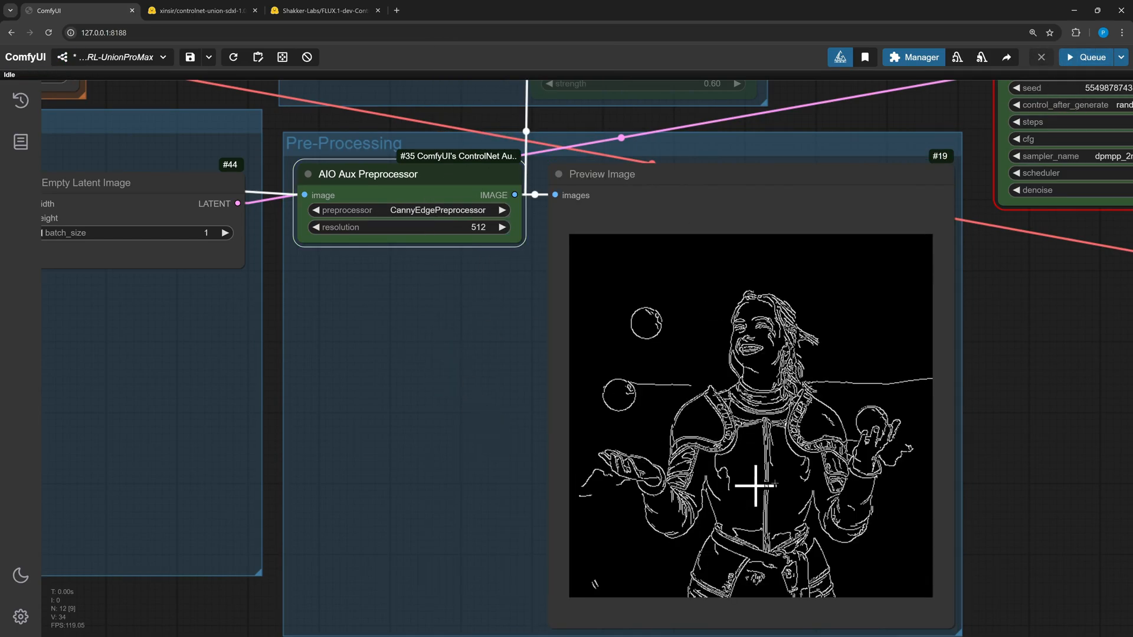
Switch the AIO Aux Preprocessor to OpenposePreprocessor and queue the workflow to preview the pose map
{"action": "left_click", "coordinate": [444, 211]}
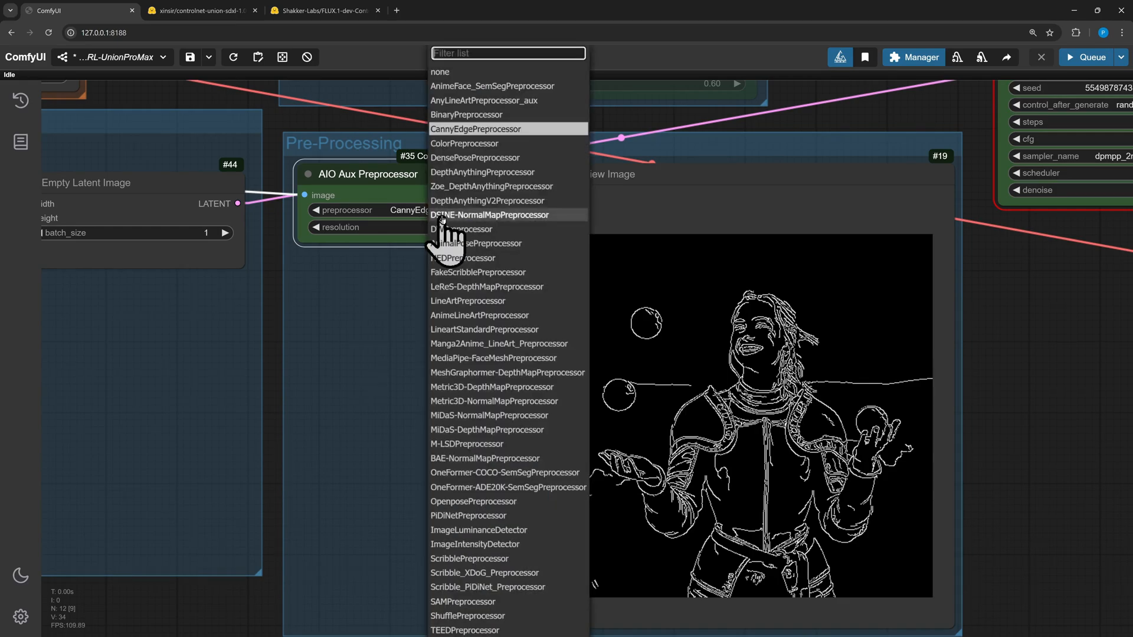
{"action": "left_click", "coordinate": [513, 501]}
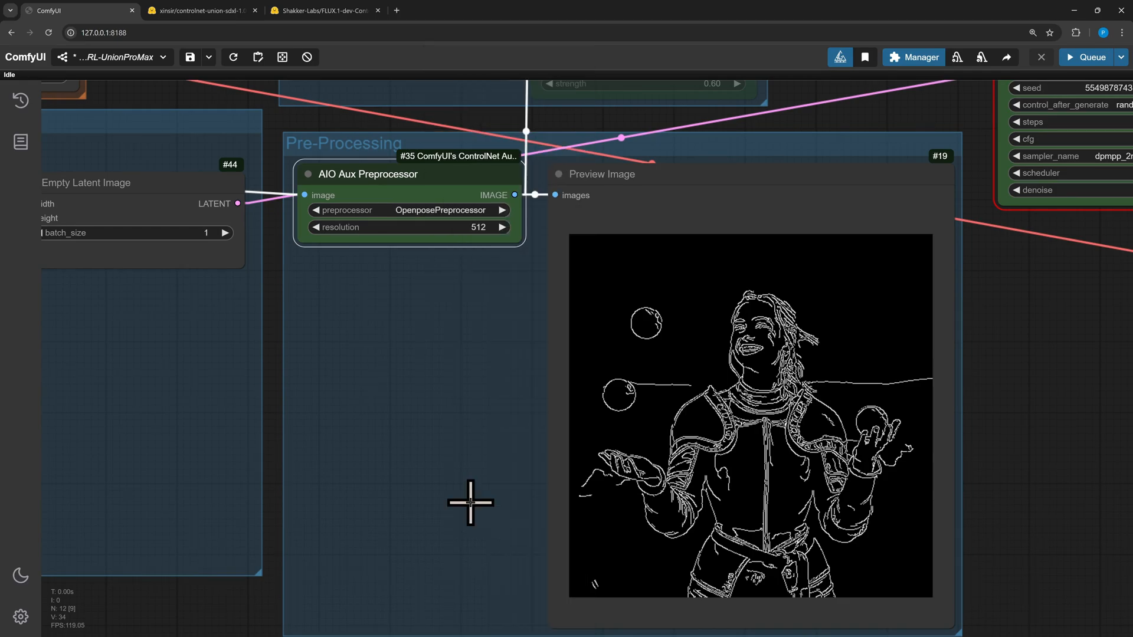
{"action": "left_click", "coordinate": [1083, 58]}
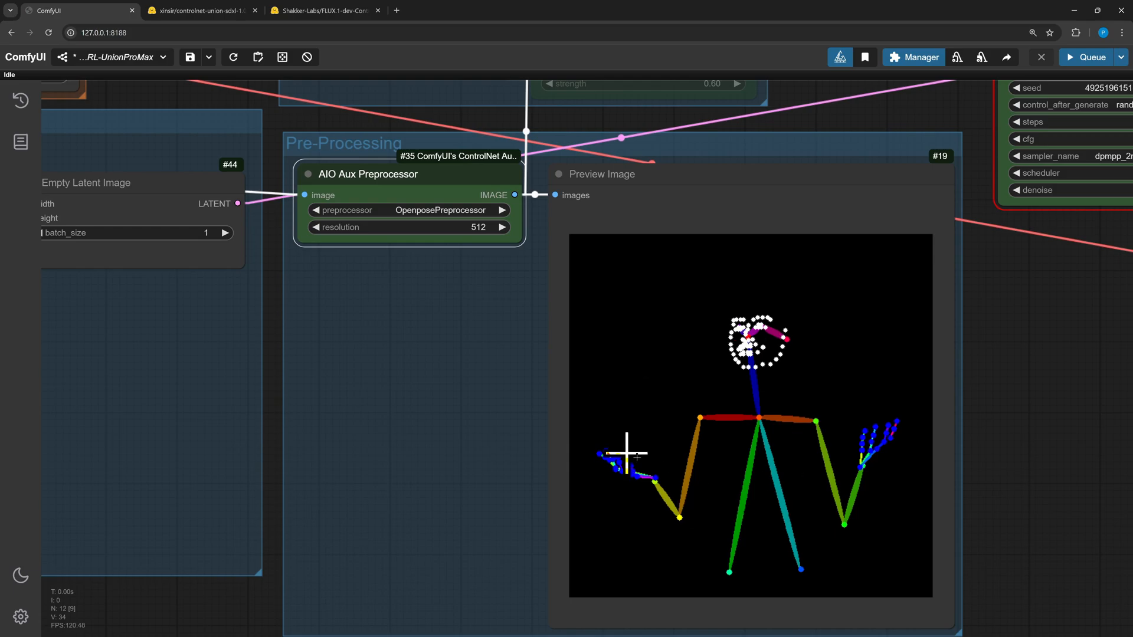
Unmute the Apply ControlNet node
{"action": "scroll", "coordinate": [488, 389], "scroll_direction": "down", "scroll_amount": 4}
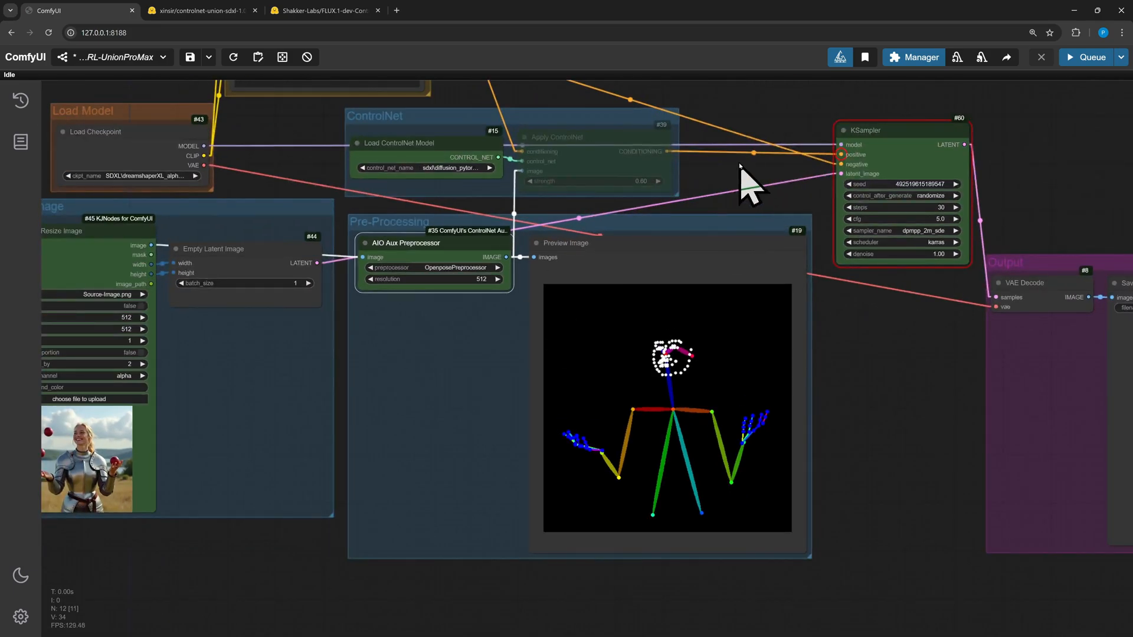
{"action": "left_click_drag", "start_coordinate": [741, 165], "coordinate": [705, 249]}
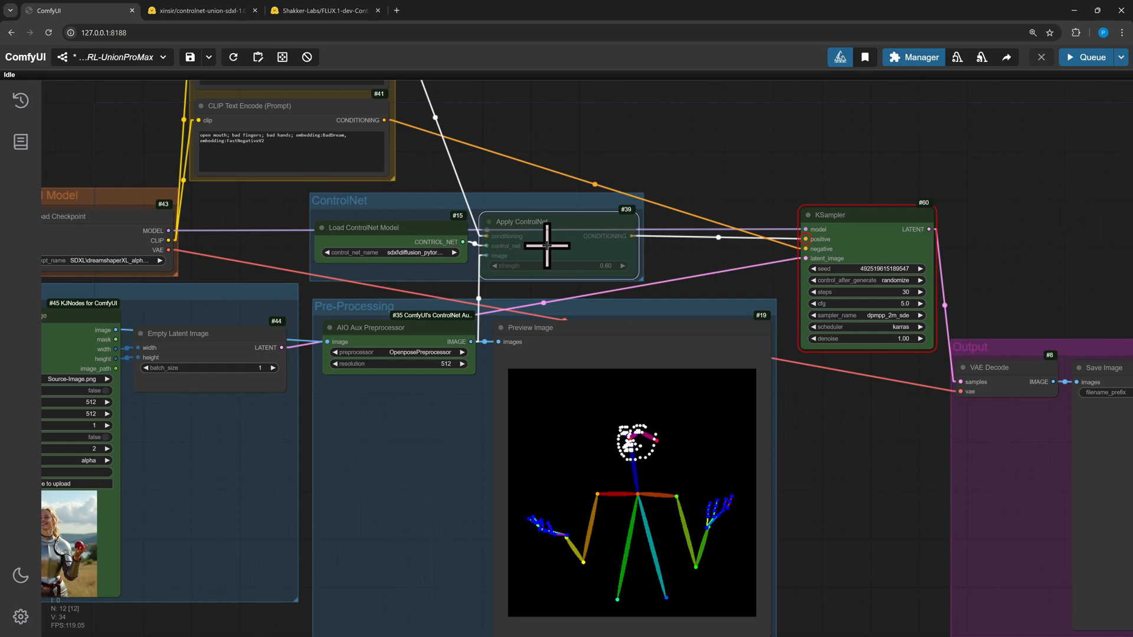
{"action": "key", "text": "ctrl+m"}
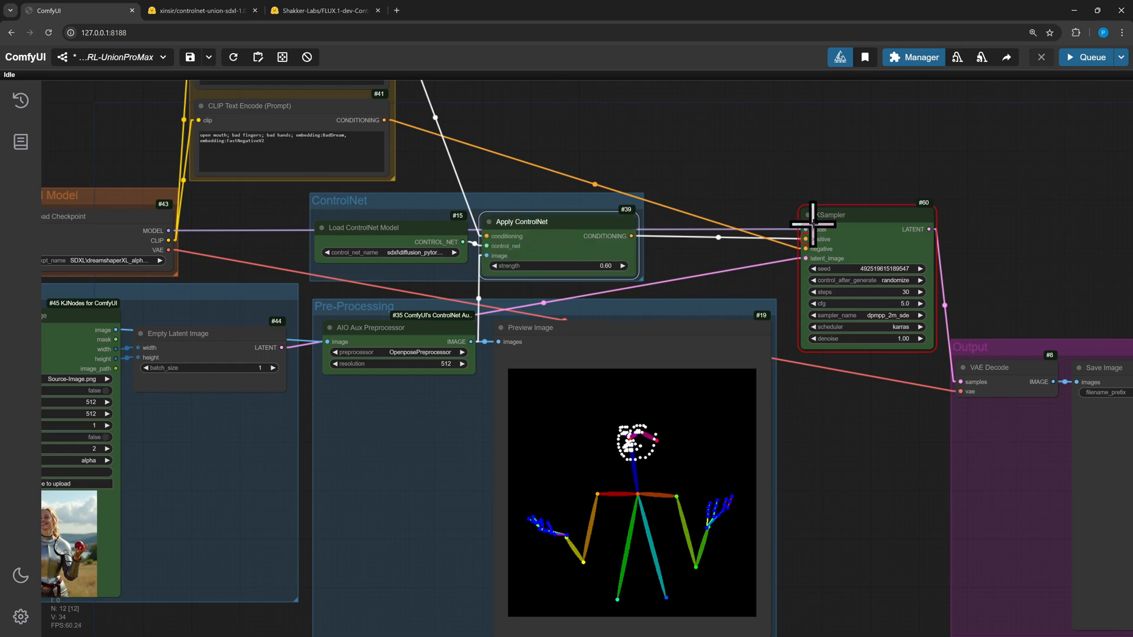
Set the AIO Aux Preprocessor back to DepthAnythingPreprocessor
{"action": "left_click_drag", "start_coordinate": [870, 471], "coordinate": [491, 416]}
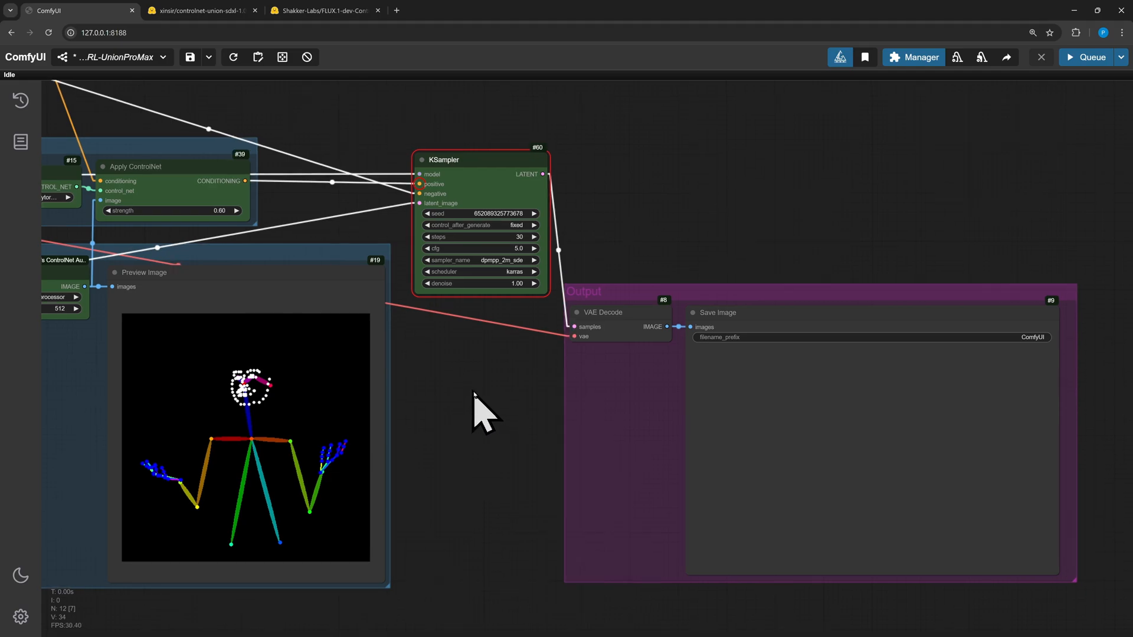
{"action": "left_click_drag", "start_coordinate": [476, 405], "coordinate": [934, 380]}
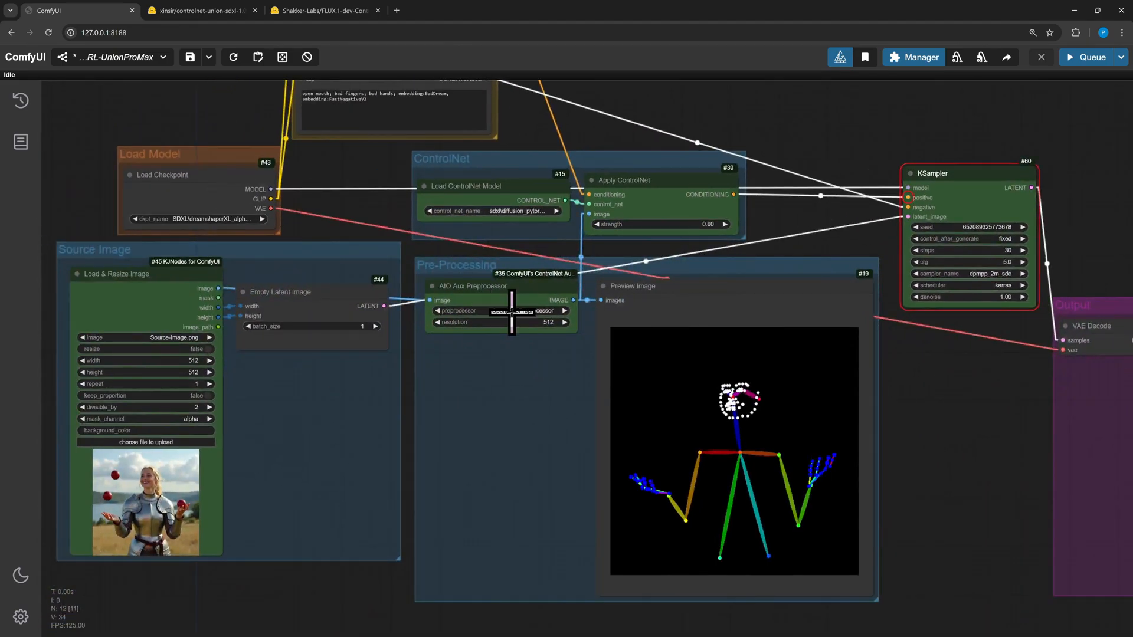
{"action": "left_click", "coordinate": [515, 310]}
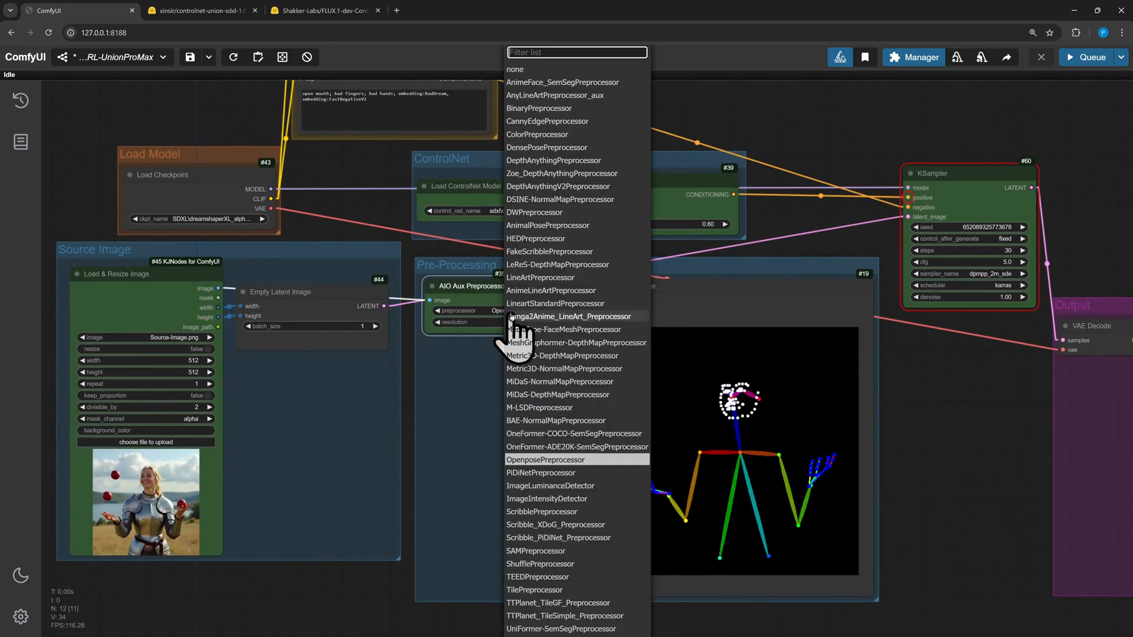
{"action": "left_click", "coordinate": [561, 162]}
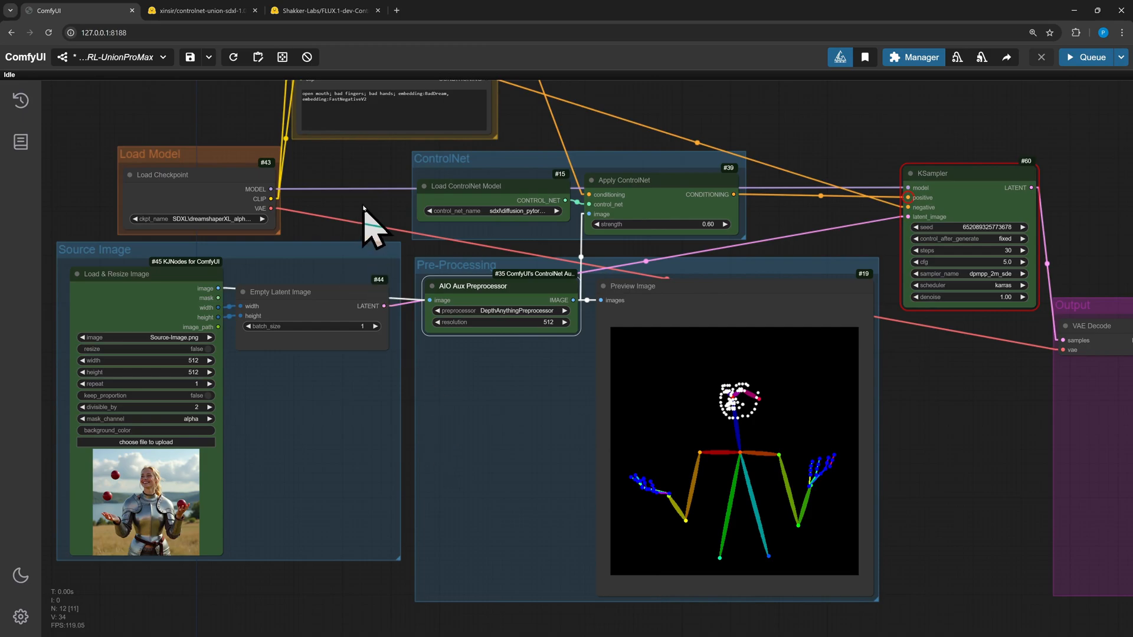
Search the node library for preprocess nodes and add a standalone Canny Edge preprocessor node
{"action": "scroll", "coordinate": [471, 234], "scroll_direction": "up", "scroll_amount": 4}
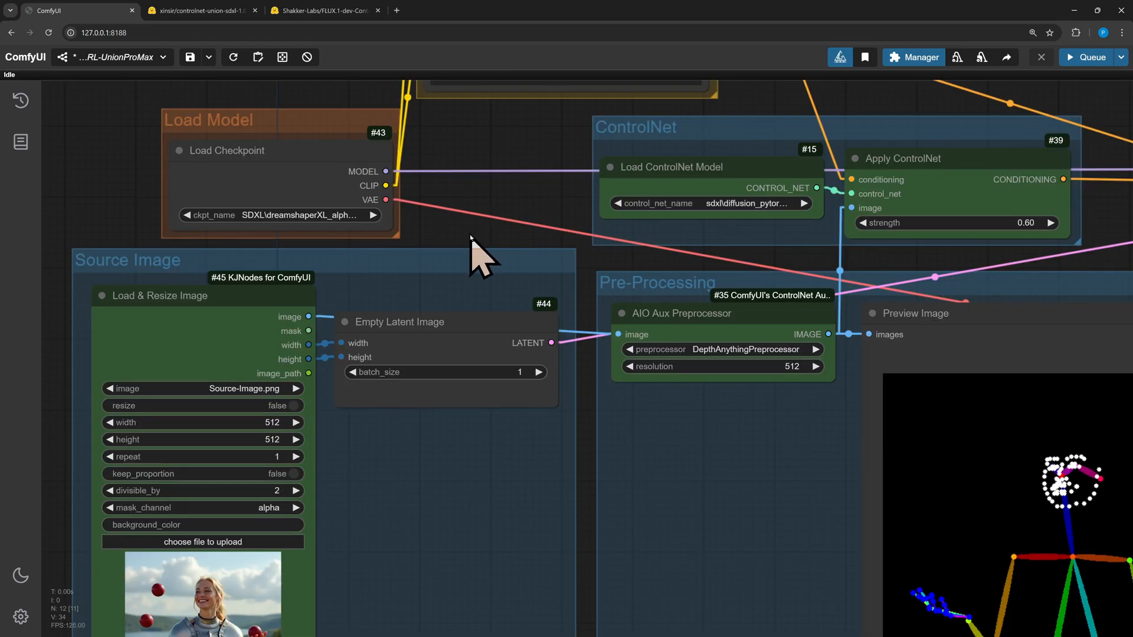
{"action": "double_click", "coordinate": [468, 235]}
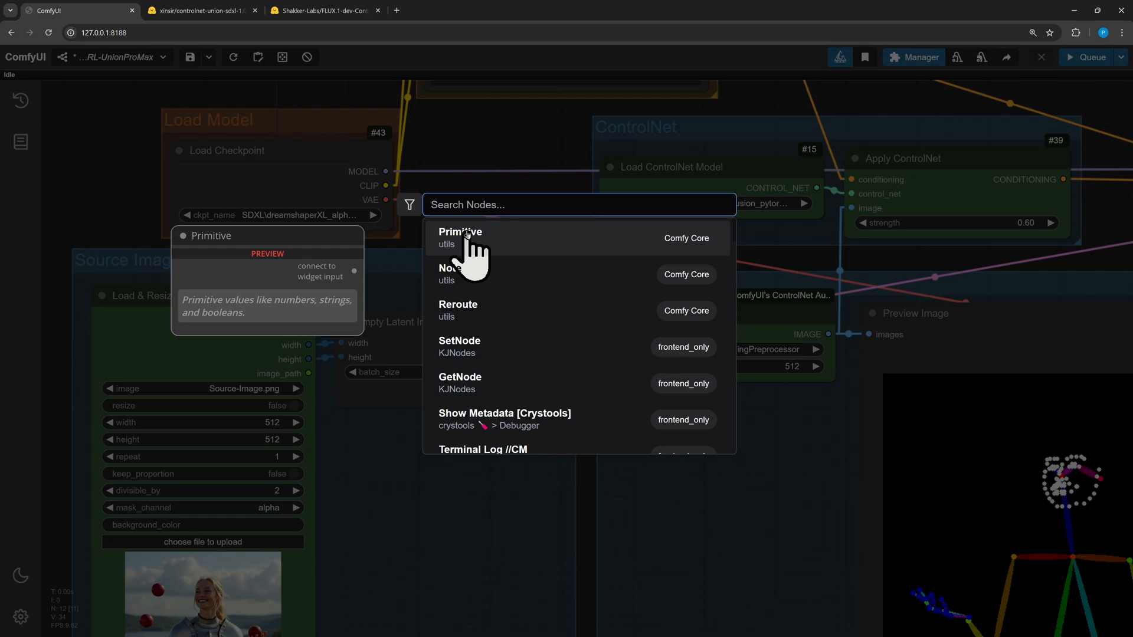
{"action": "type", "text": "preprop"}
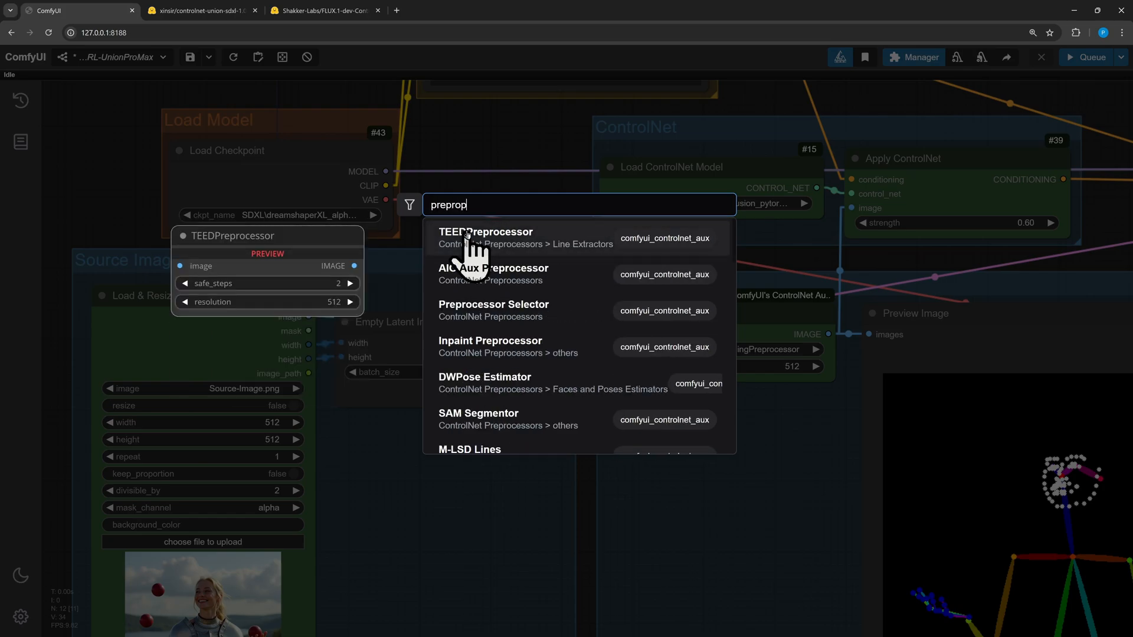
{"action": "key", "text": "BackSpace"}
{"action": "type", "text": "cess"}
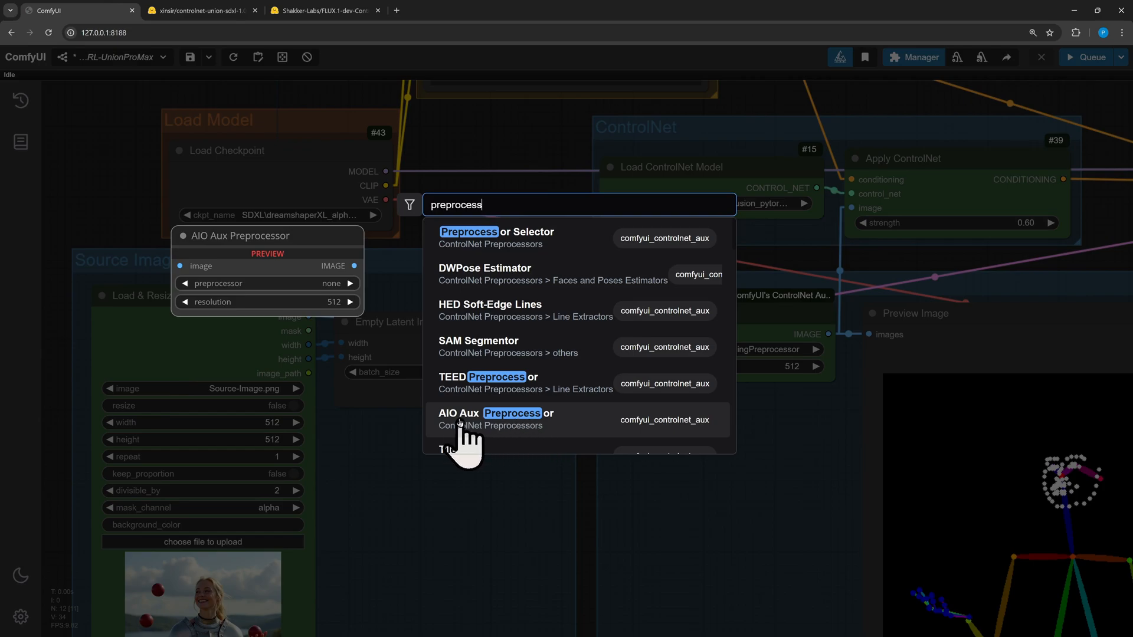
{"action": "scroll", "coordinate": [507, 354], "scroll_direction": "down", "scroll_amount": 5}
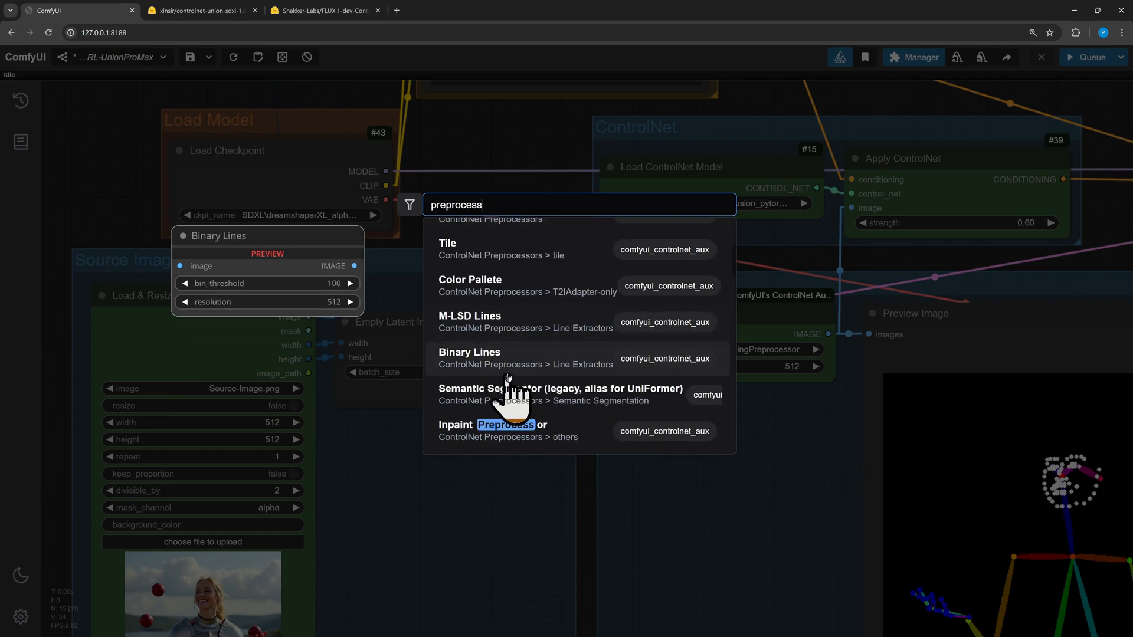
{"action": "scroll", "coordinate": [511, 407], "scroll_direction": "down", "scroll_amount": 3}
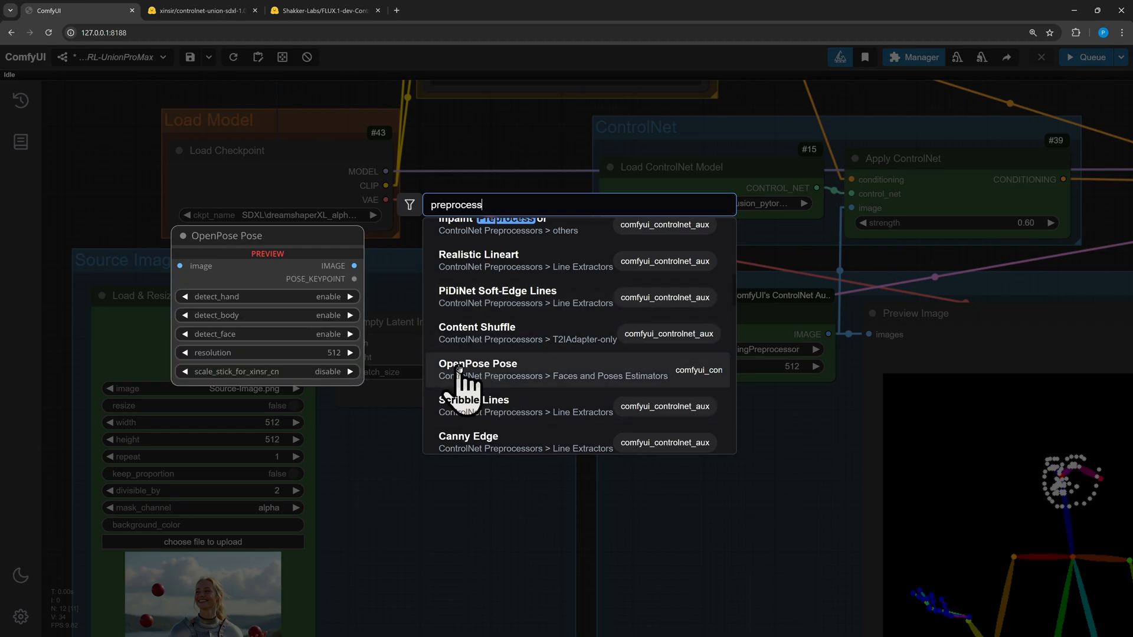
{"action": "scroll", "coordinate": [459, 369], "scroll_direction": "down", "scroll_amount": 3}
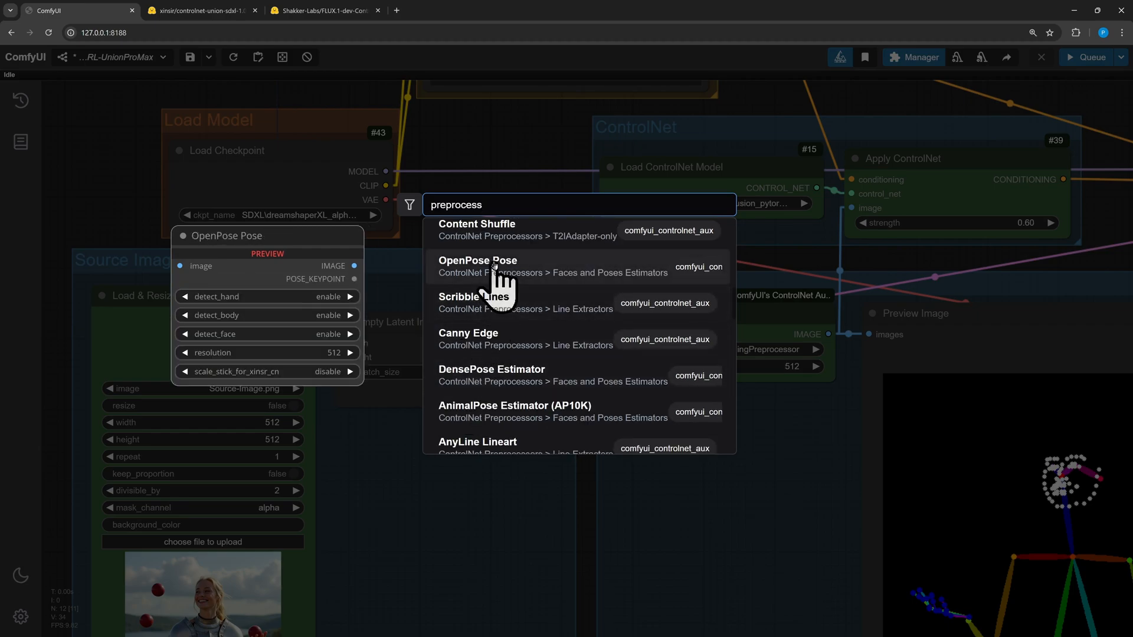
{"action": "left_click", "coordinate": [477, 341]}
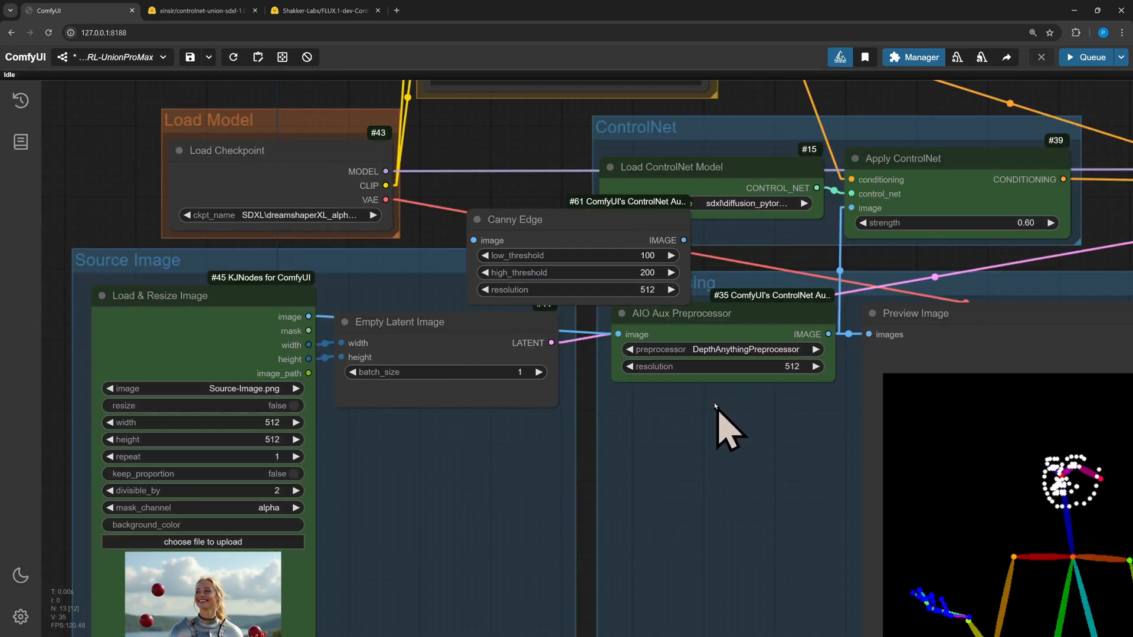
Move the Canny Edge node below the AIO Aux Preprocessor and delete it
{"action": "left_click_drag", "start_coordinate": [583, 228], "coordinate": [736, 445]}
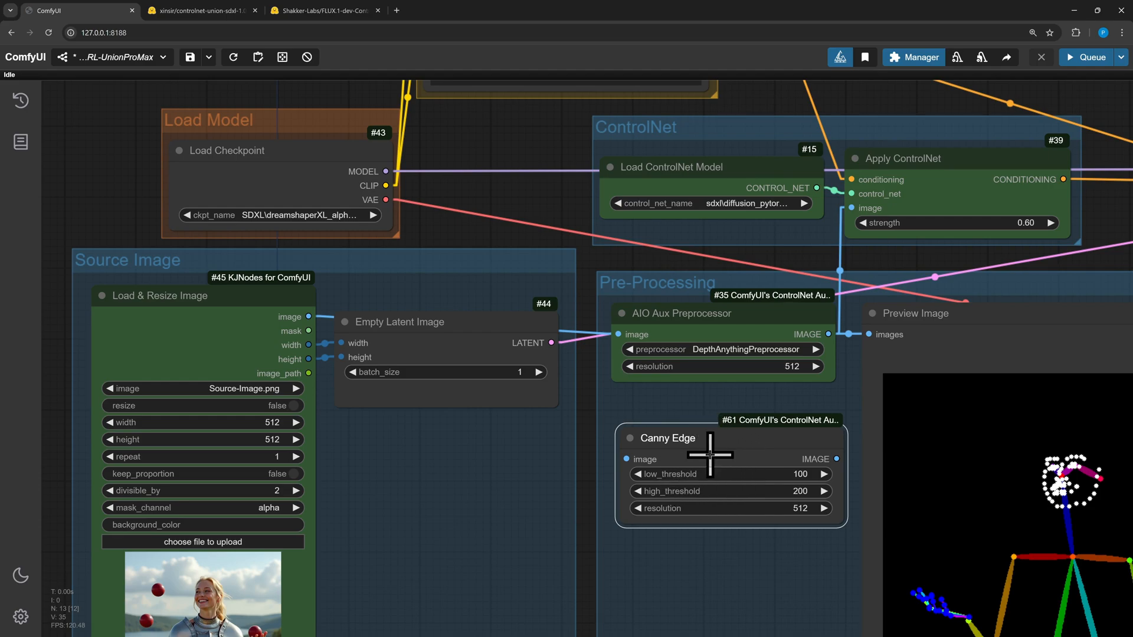
{"action": "key", "text": "Delete"}
Queue the full workflow to generate an image guided by the depth map
{"action": "scroll", "coordinate": [484, 285], "scroll_direction": "down", "scroll_amount": 7}
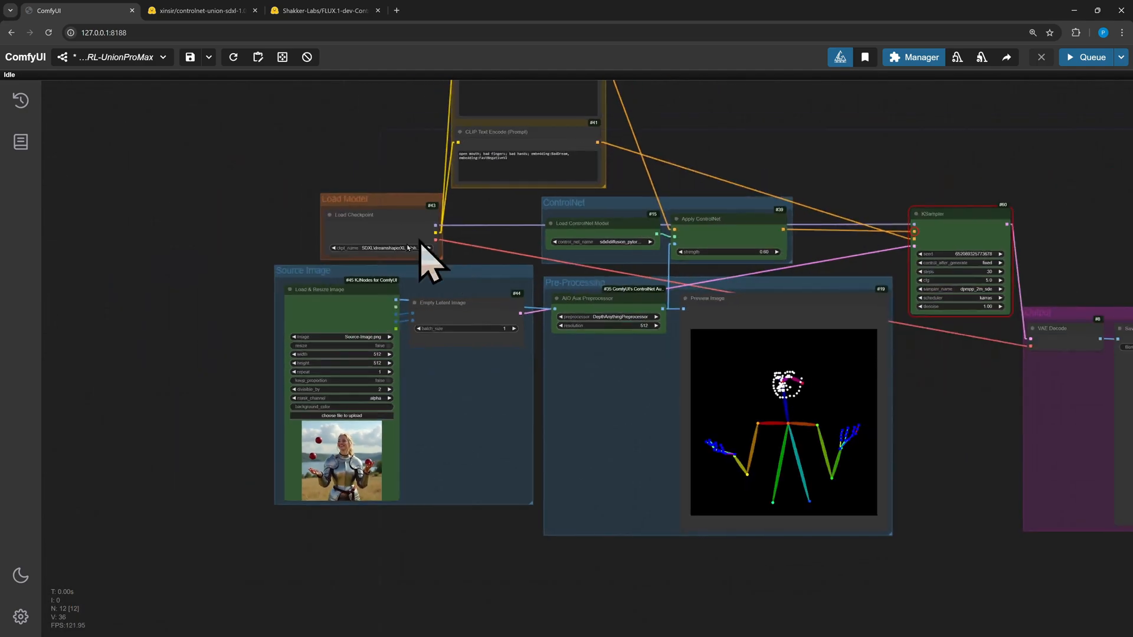
{"action": "left_click_drag", "start_coordinate": [746, 123], "coordinate": [528, 197]}
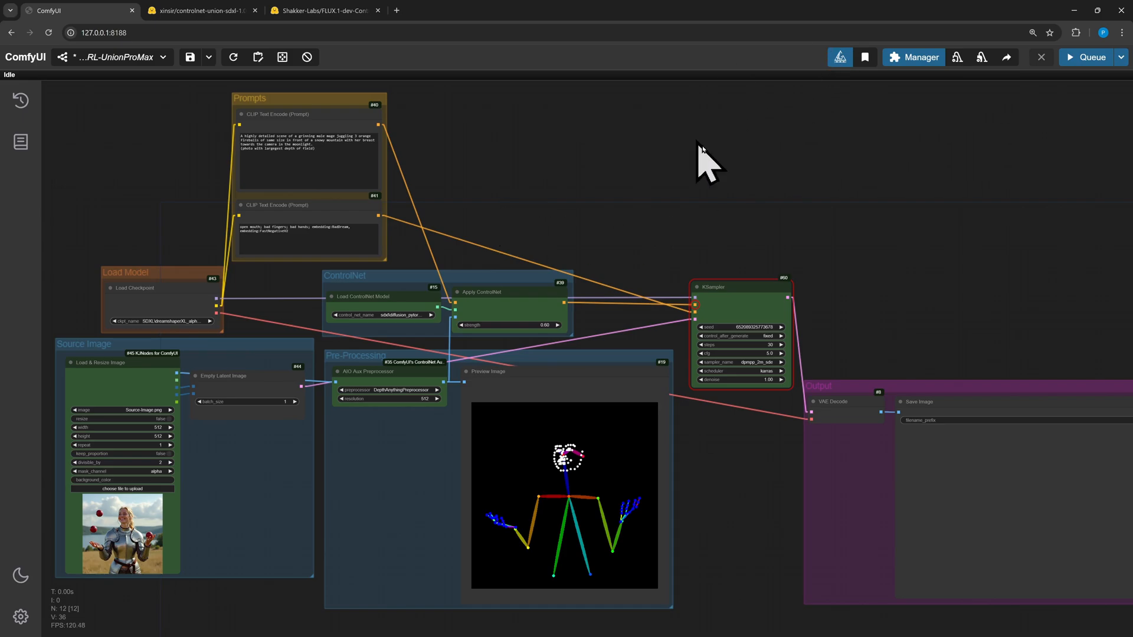
{"action": "left_click", "coordinate": [1087, 57]}
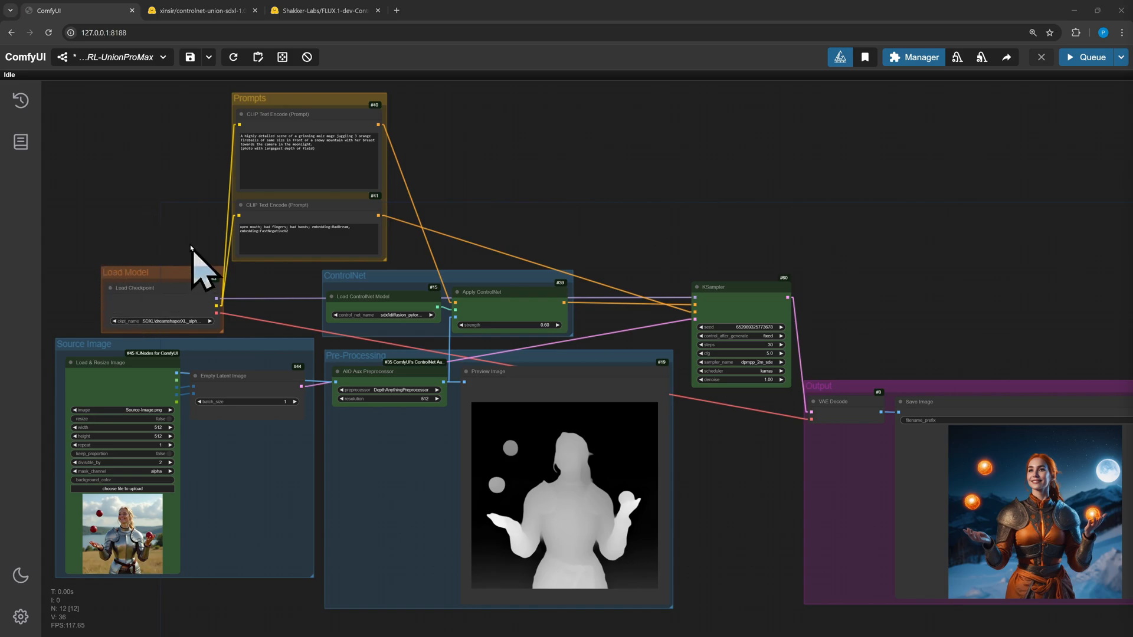
Add a Load Diffusion Model node above the Load Checkpoint node
{"action": "scroll", "coordinate": [154, 223], "scroll_direction": "up", "scroll_amount": 5}
{"action": "left_click_drag", "start_coordinate": [154, 213], "coordinate": [430, 321]}
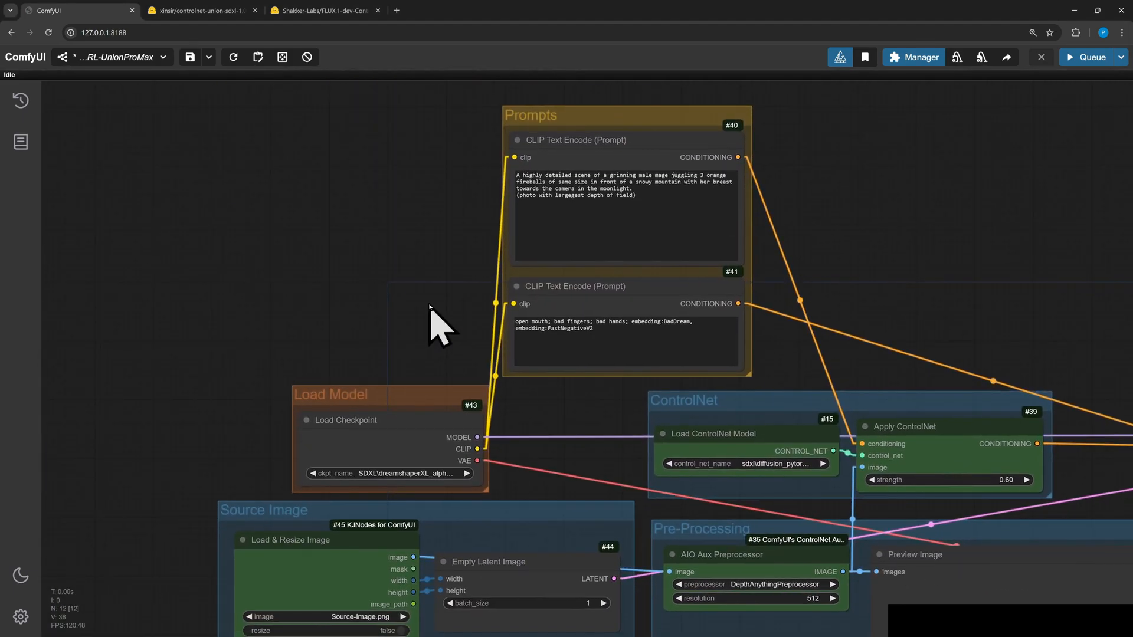
{"action": "double_click", "coordinate": [430, 322]}
{"action": "type", "text": "load diff"}
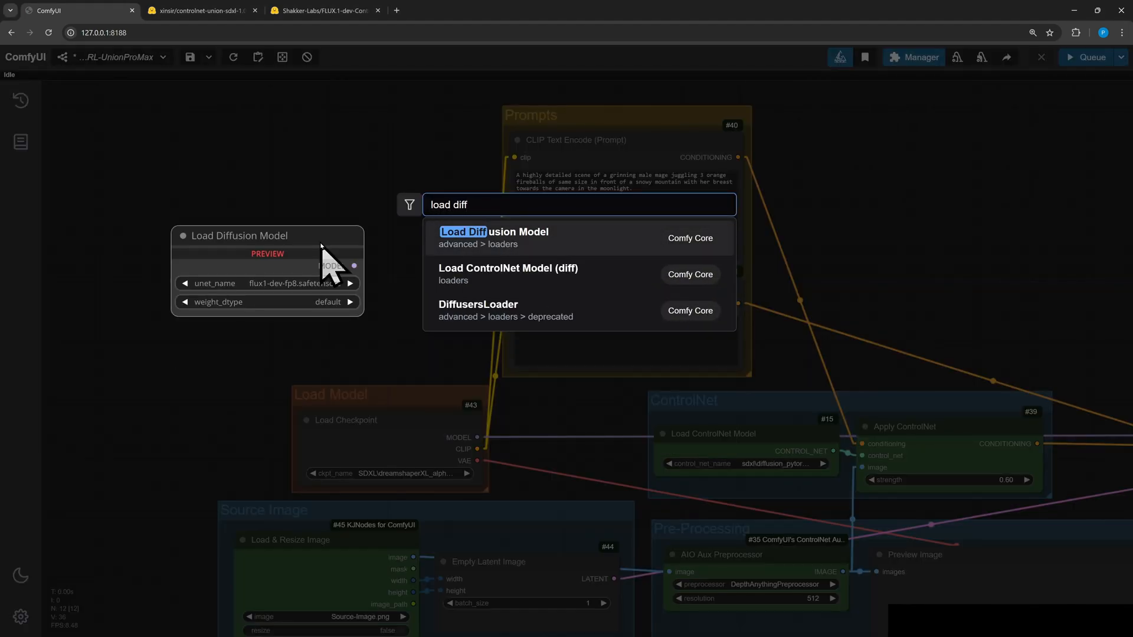
{"action": "key", "text": "Return"}
{"action": "left_click_drag", "start_coordinate": [427, 236], "coordinate": [286, 171]}
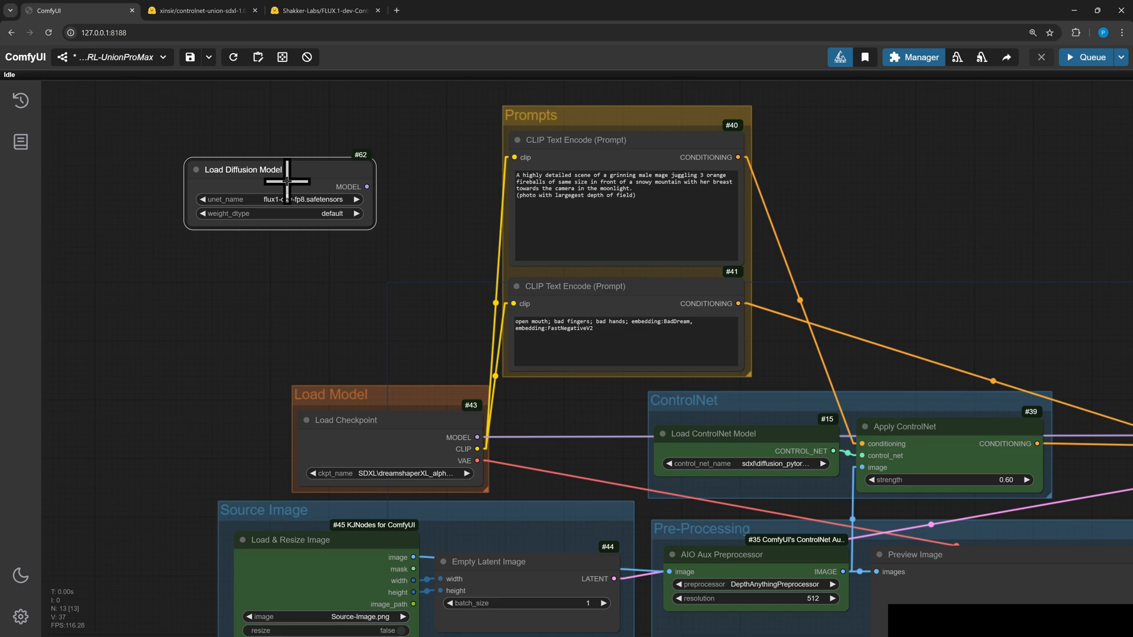
Add a Unet Loader (GGUF) node below the Load Diffusion Model node
{"action": "double_click", "coordinate": [355, 301]}
{"action": "type", "text": "unet lo"}
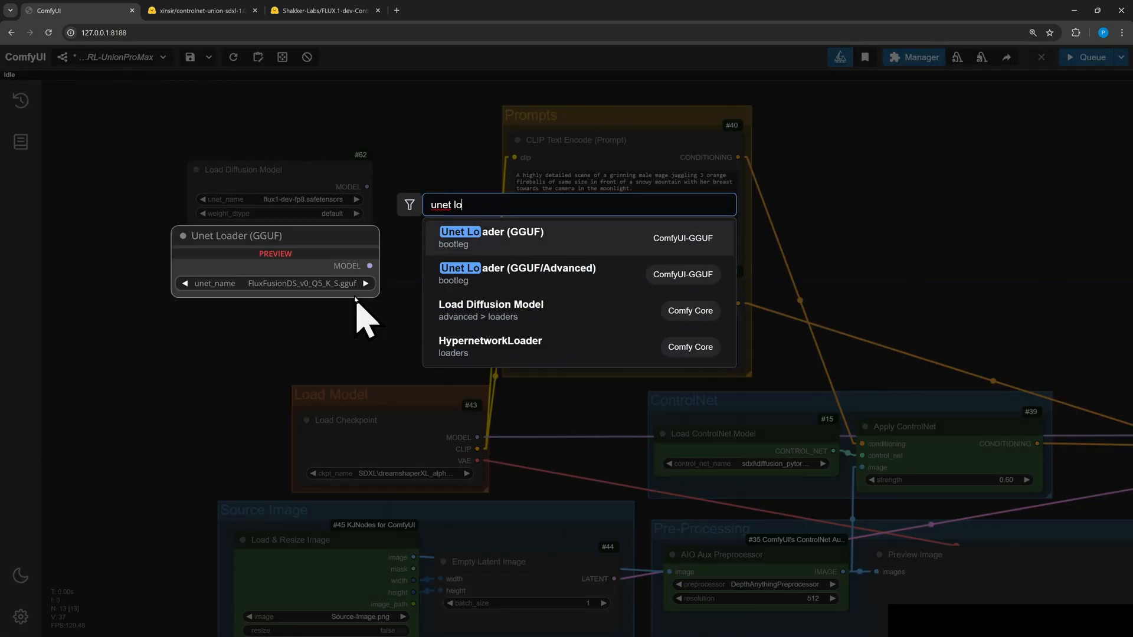
{"action": "key", "text": "Return"}
{"action": "left_click_drag", "start_coordinate": [479, 293], "coordinate": [278, 266]}
Add a DualCLIPLoader (GGUF) node below the Unet Loader
{"action": "double_click", "coordinate": [239, 348]}
{"action": "type", "text": "dual clip"}
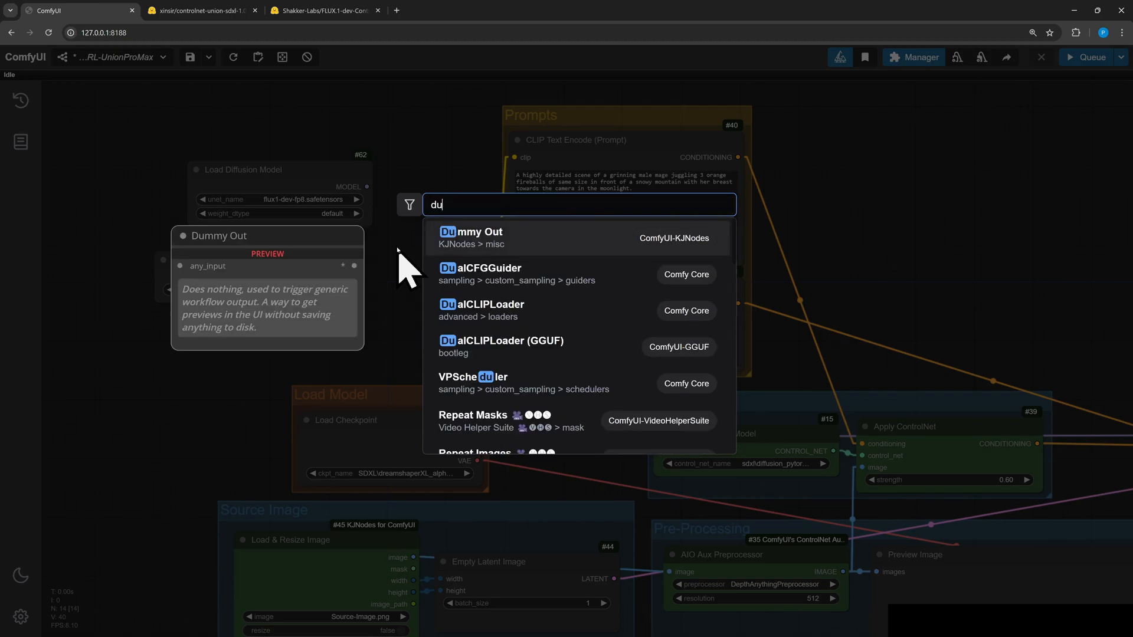
{"action": "left_click", "coordinate": [536, 274]}
{"action": "left_click_drag", "start_coordinate": [474, 244], "coordinate": [187, 336]}
Add a Load VAE node below the DualCLIPLoader
{"action": "double_click", "coordinate": [425, 252]}
{"action": "type", "text": "load v"}
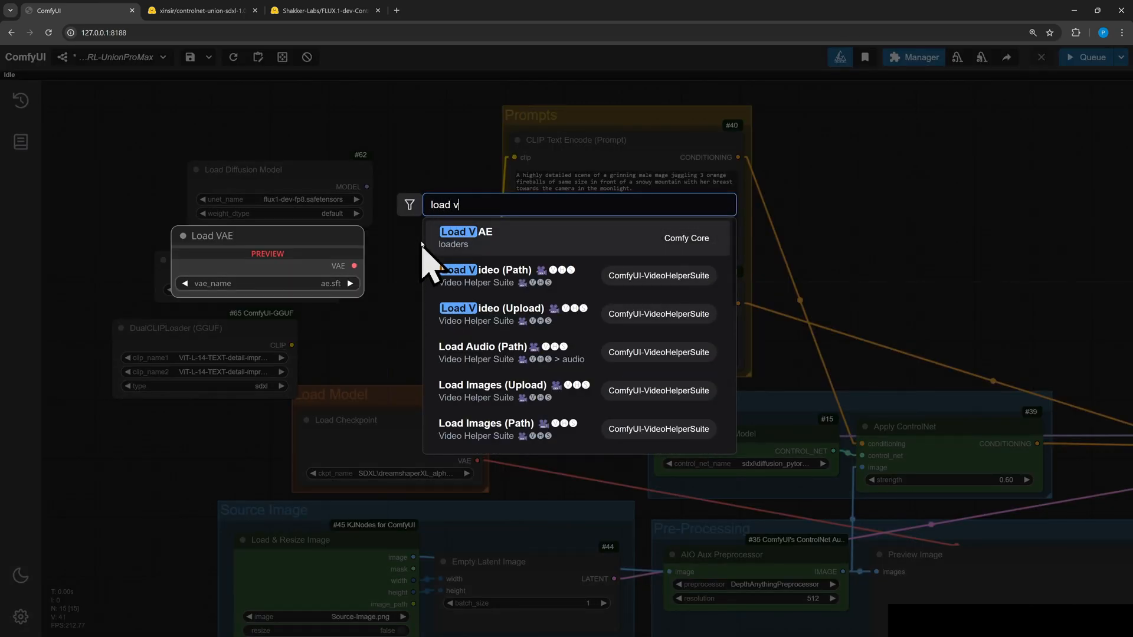
{"action": "left_click", "coordinate": [451, 236]}
{"action": "left_click_drag", "start_coordinate": [473, 242], "coordinate": [135, 446]}
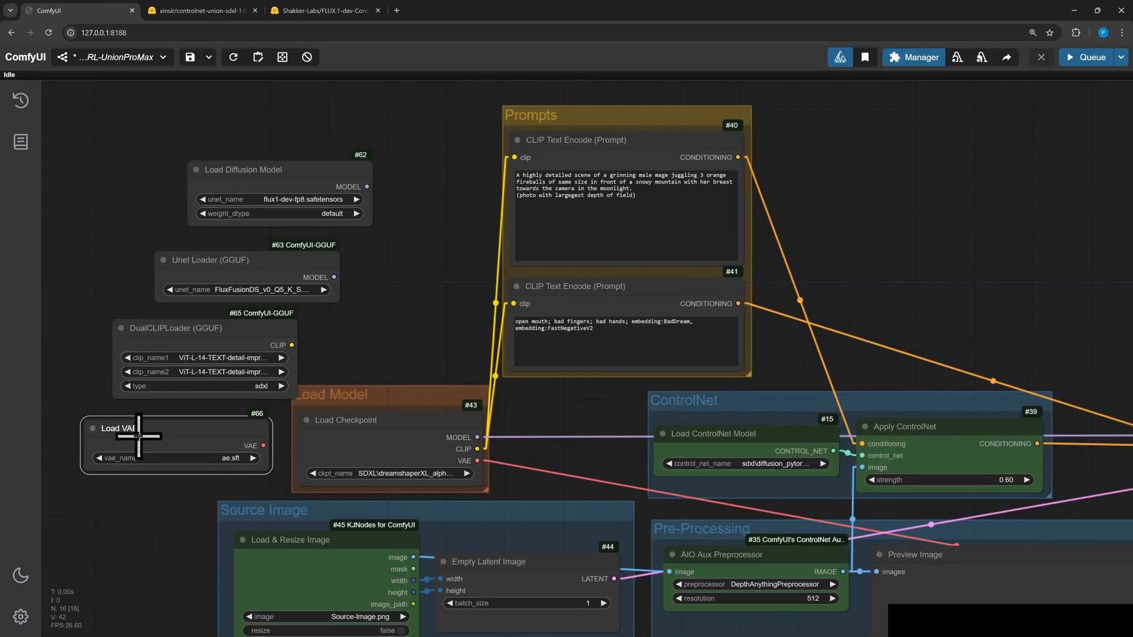
Set the Load Diffusion Model's unet_name to flux1-schnell.sft and move the new loader nodes into the Load Model group
{"action": "left_click", "coordinate": [298, 199]}
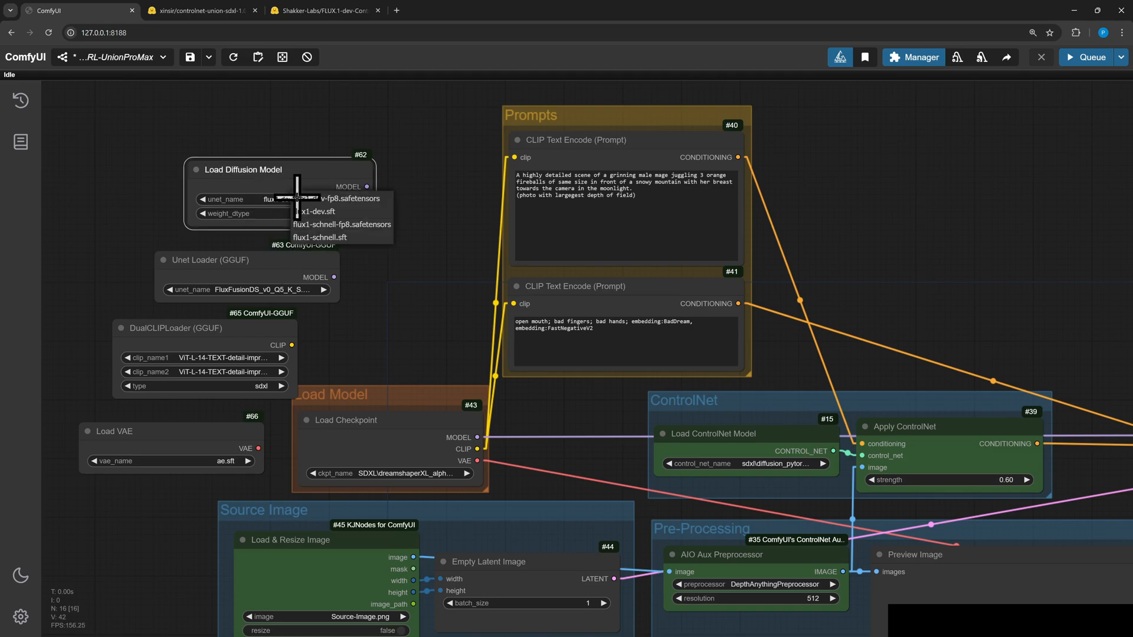
{"action": "left_click", "coordinate": [306, 238]}
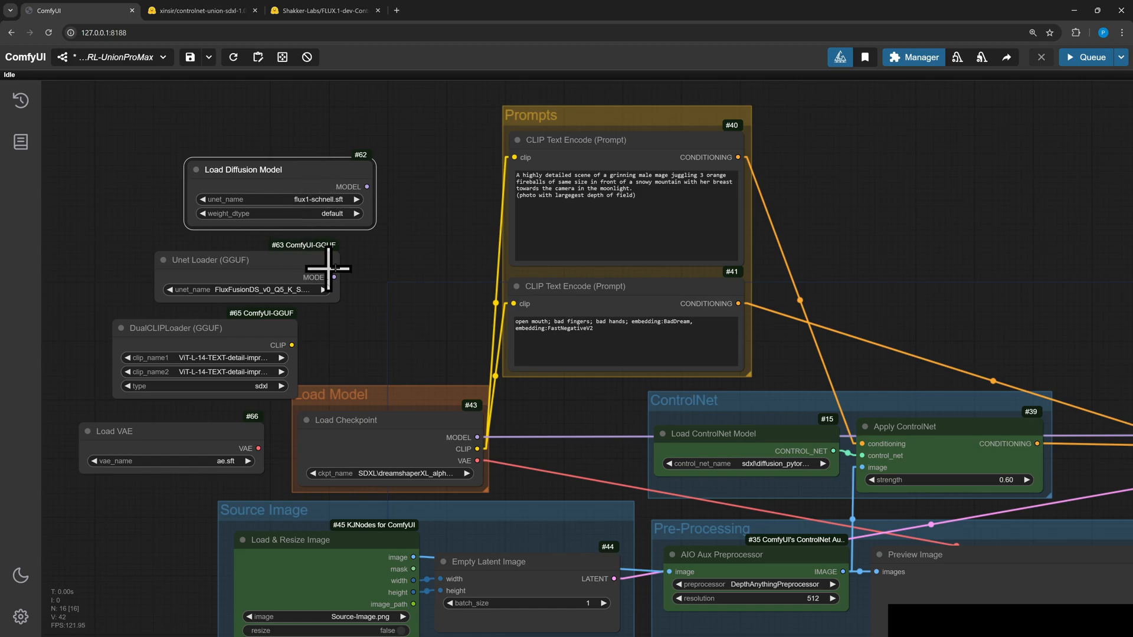
{"action": "left_click_drag", "start_coordinate": [311, 176], "coordinate": [262, 141]}
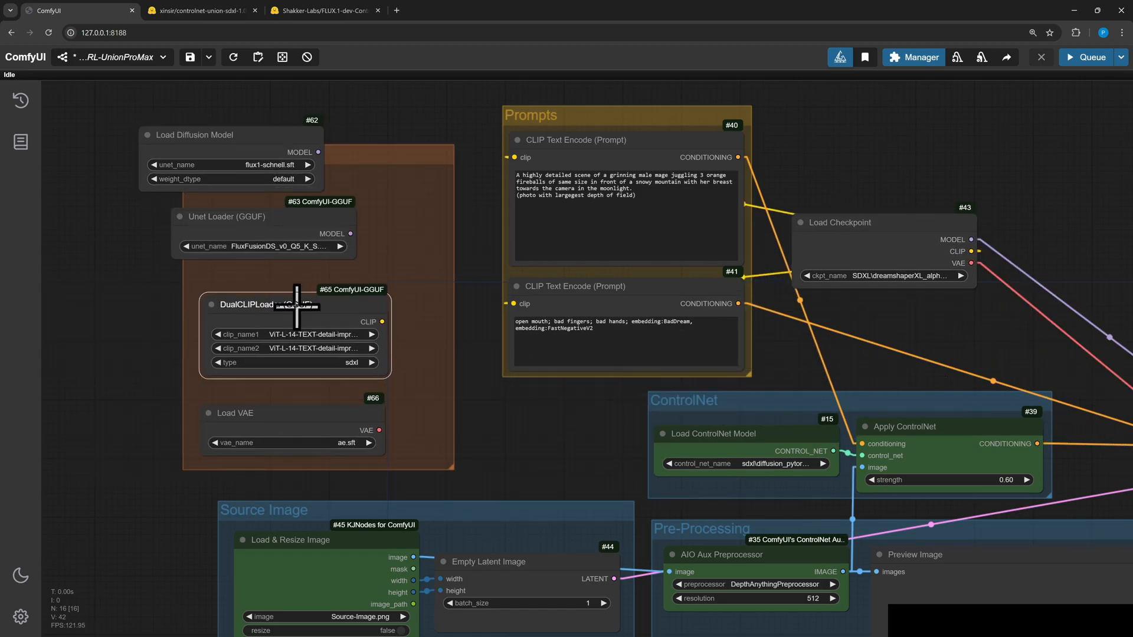
Set the DualCLIPLoader's clip_name1 to t5xxl_fp16.safetensors, clip_name2 to clip_l.safetensors and type to flux
{"action": "right_click", "coordinate": [393, 199]}
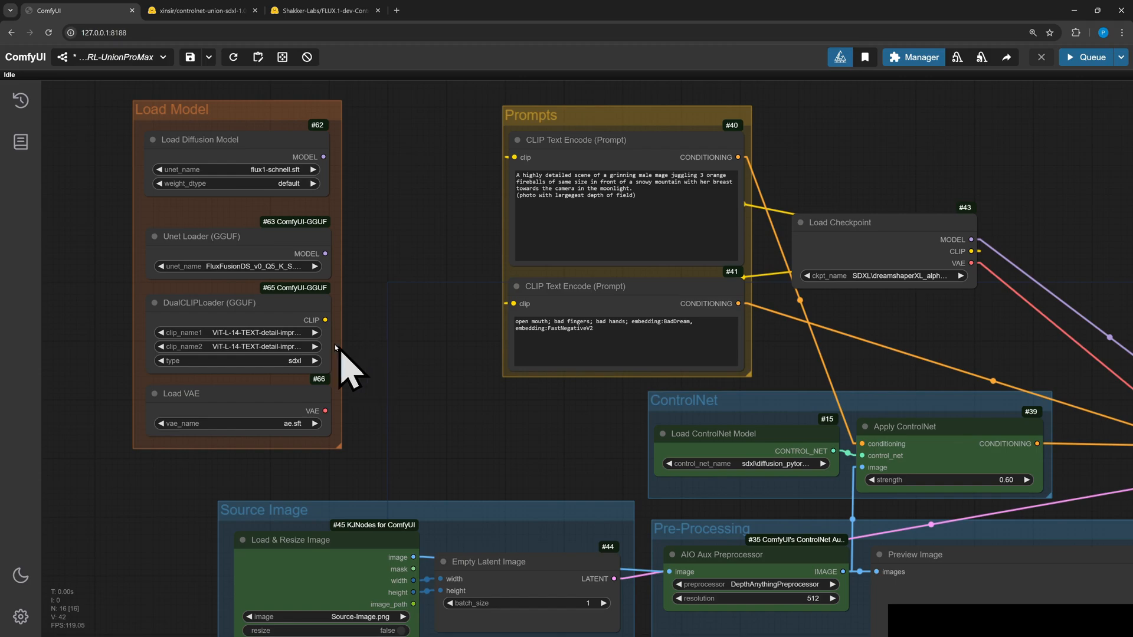
{"action": "left_click", "coordinate": [260, 332]}
{"action": "left_click", "coordinate": [305, 499]}
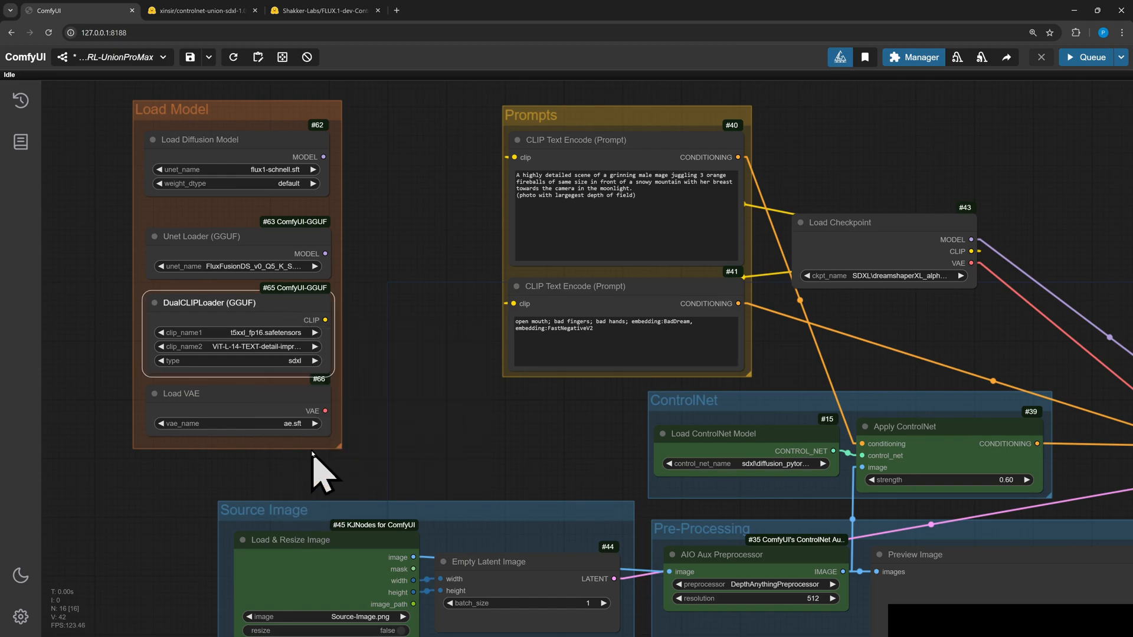
{"action": "left_click", "coordinate": [251, 346]}
{"action": "left_click", "coordinate": [291, 379]}
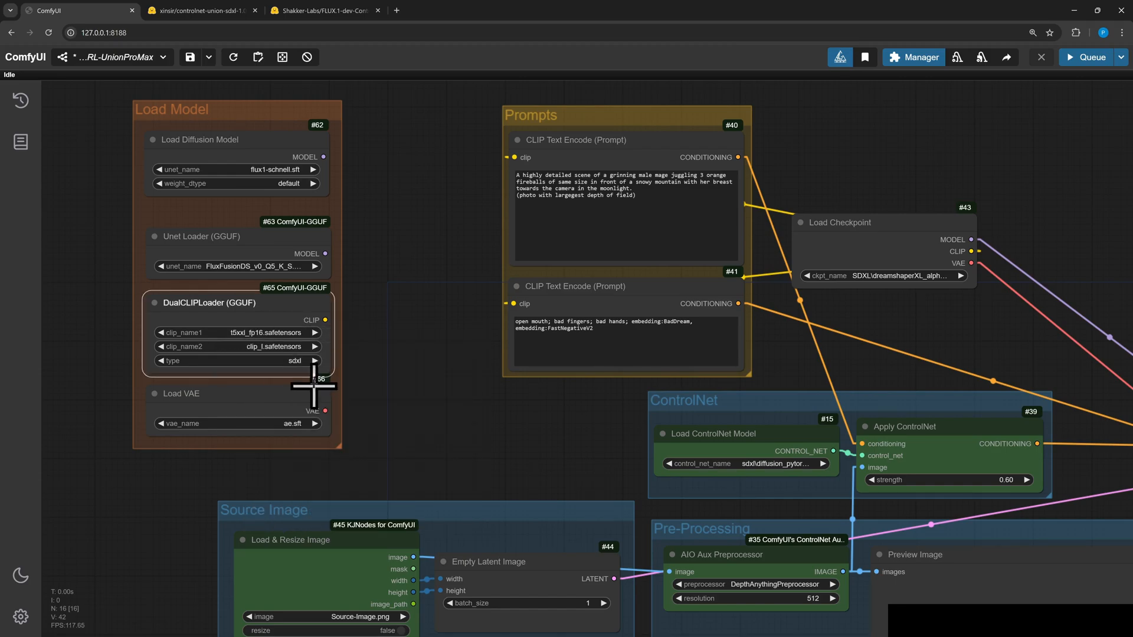
Set the Unet Loader (GGUF)'s unet_name to flux1-schnell-Q8_0.gguf
{"action": "left_click", "coordinate": [235, 266]}
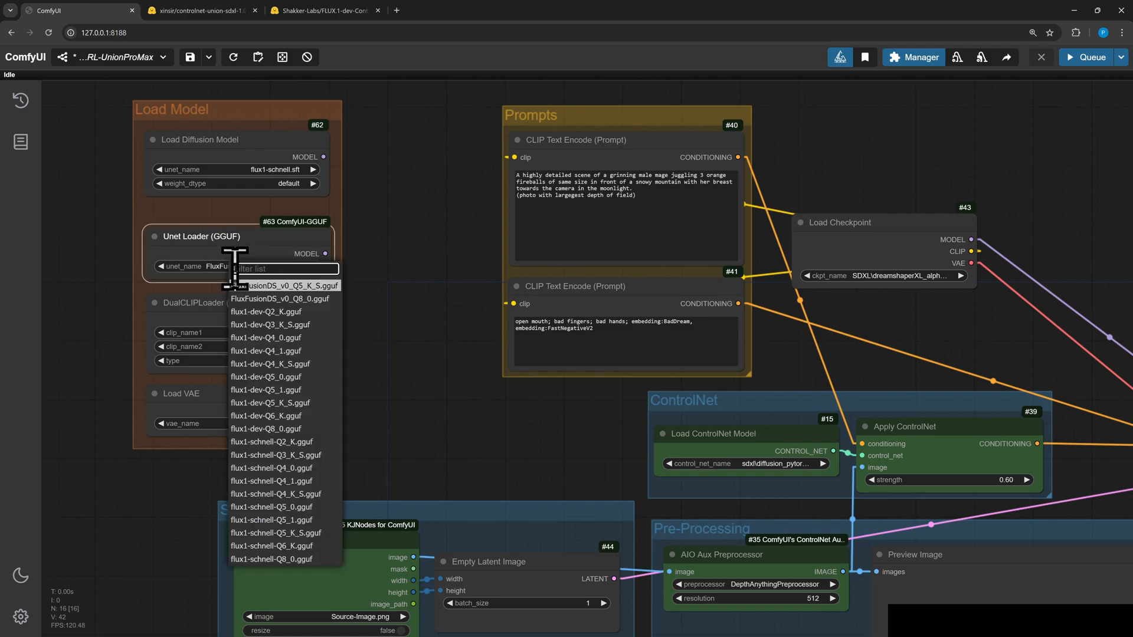
{"action": "left_click", "coordinate": [258, 559]}
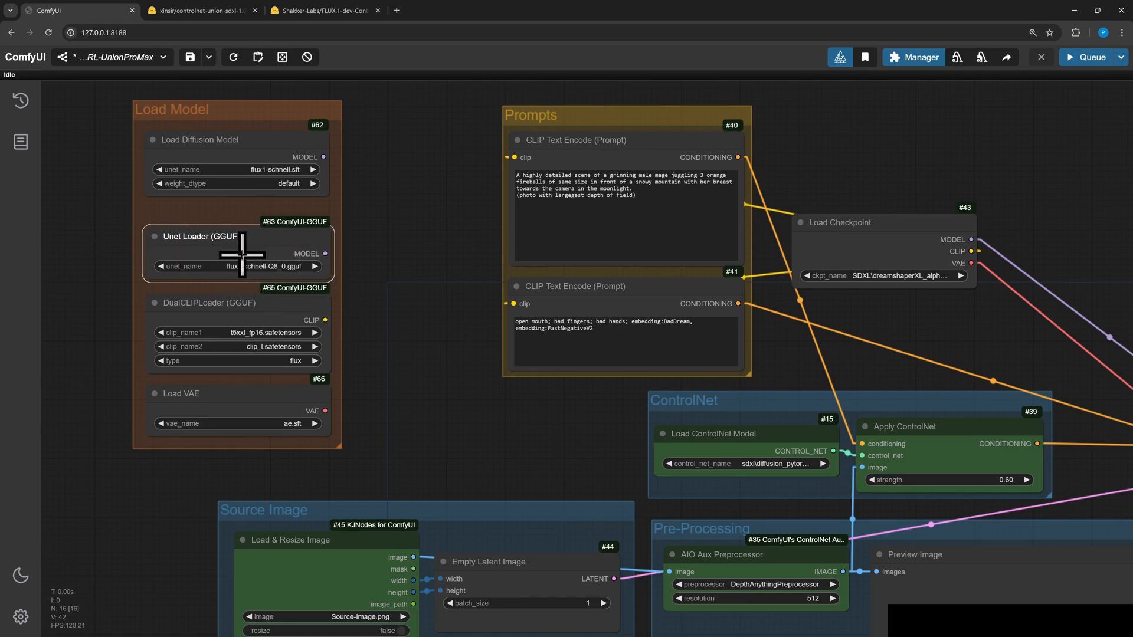
{"action": "left_click", "coordinate": [257, 145]}
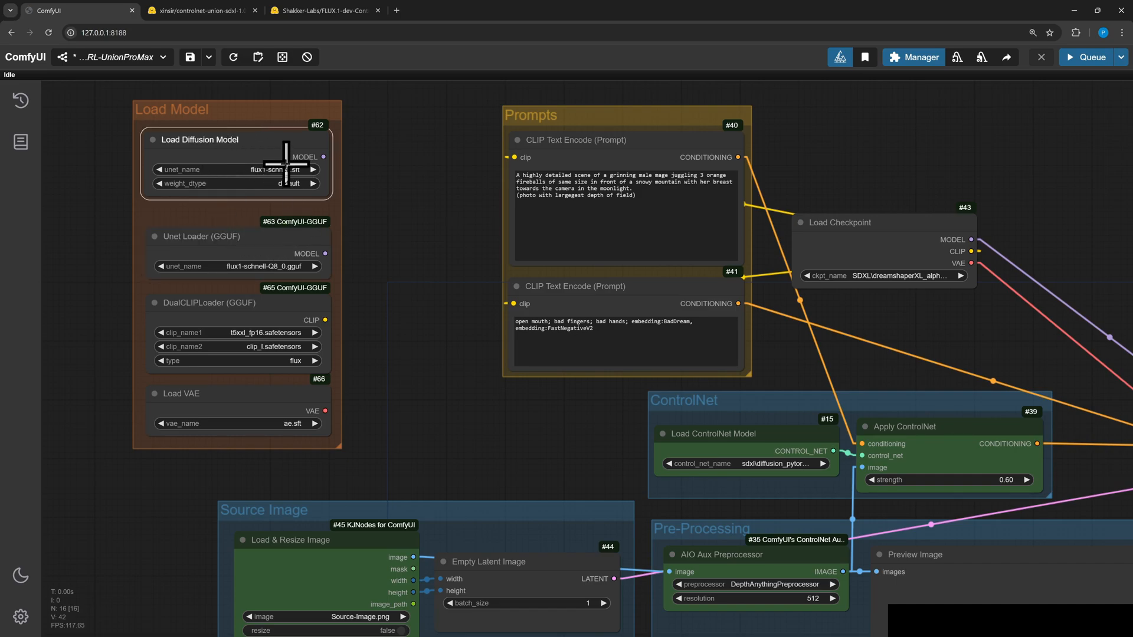
Move the Load Model group and connect the Unet Loader's MODEL to the KSampler and the DualCLIPLoader's CLIP to the prompt encoders
{"action": "scroll", "coordinate": [463, 277], "scroll_direction": "down", "scroll_amount": 3}
{"action": "left_click_drag", "start_coordinate": [446, 262], "coordinate": [306, 252]}
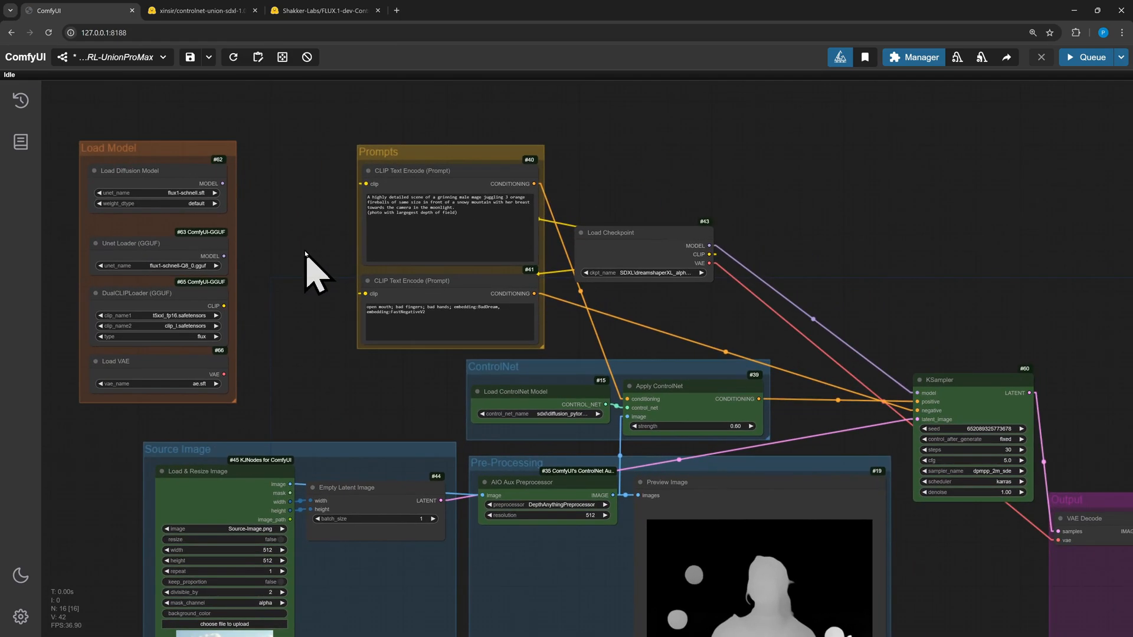
{"action": "left_click_drag", "start_coordinate": [188, 149], "coordinate": [259, 171]}
{"action": "left_click_drag", "start_coordinate": [292, 279], "coordinate": [911, 394]}
{"action": "left_click_drag", "start_coordinate": [293, 328], "coordinate": [366, 293]}
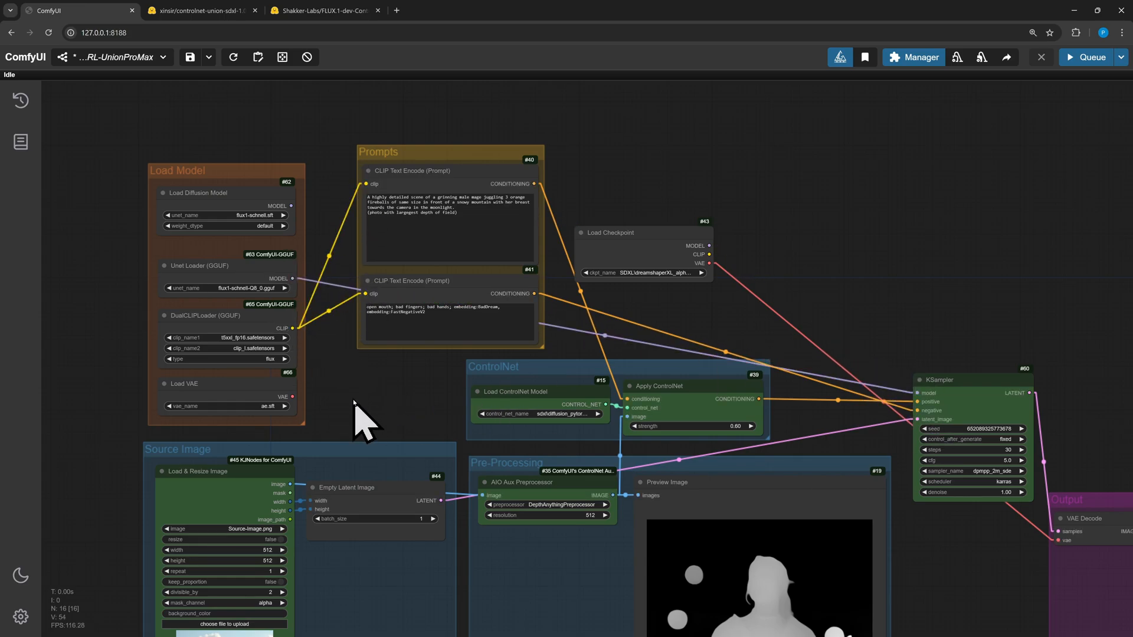
Connect the Load VAE output to the VAE Decode node and delete the Load Checkpoint node
{"action": "left_click_drag", "start_coordinate": [289, 396], "coordinate": [1058, 540]}
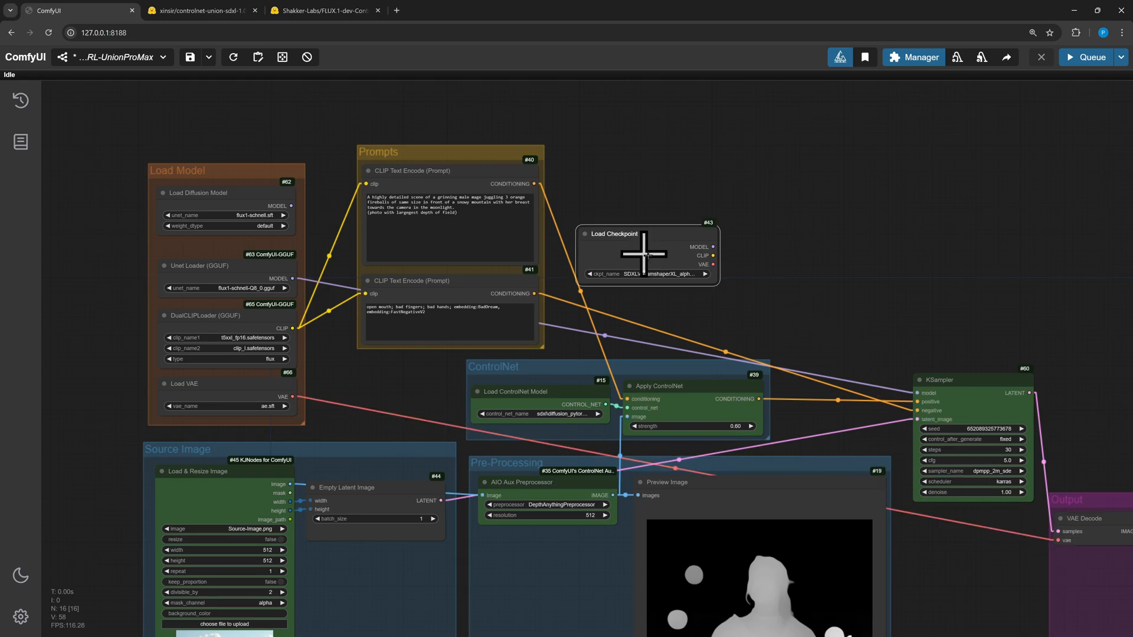
{"action": "left_click", "coordinate": [662, 245]}
{"action": "key", "text": "Delete"}
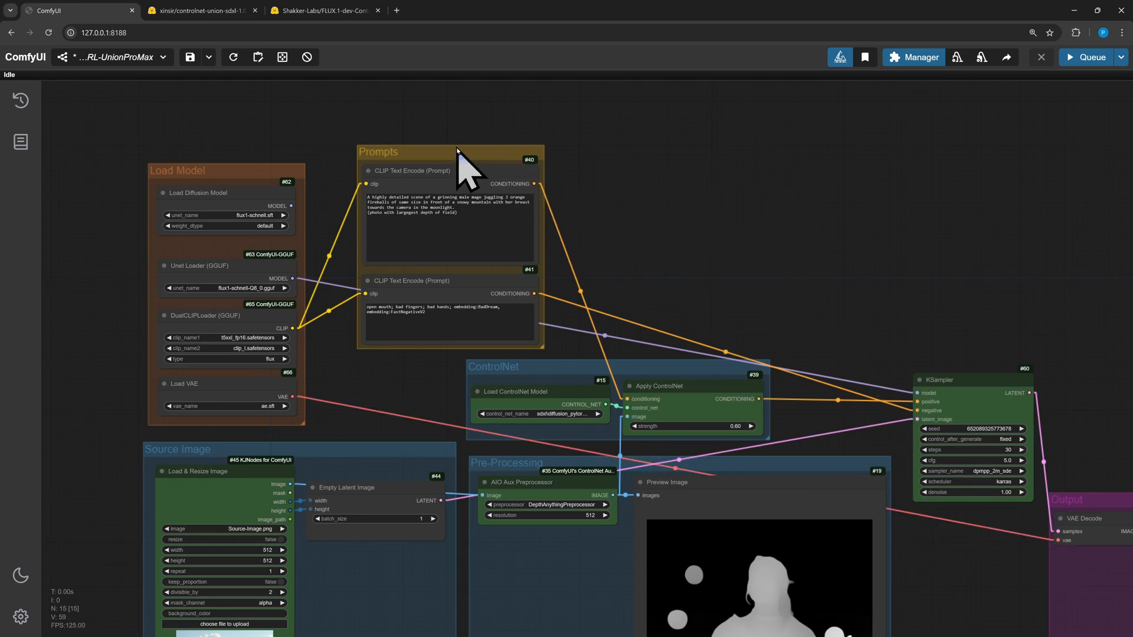
Move the Prompts and ControlNet groups upward to tidy the layout
{"action": "left_click_drag", "start_coordinate": [459, 149], "coordinate": [448, 107]}
{"action": "scroll", "coordinate": [696, 275], "scroll_direction": "down", "scroll_amount": 2}
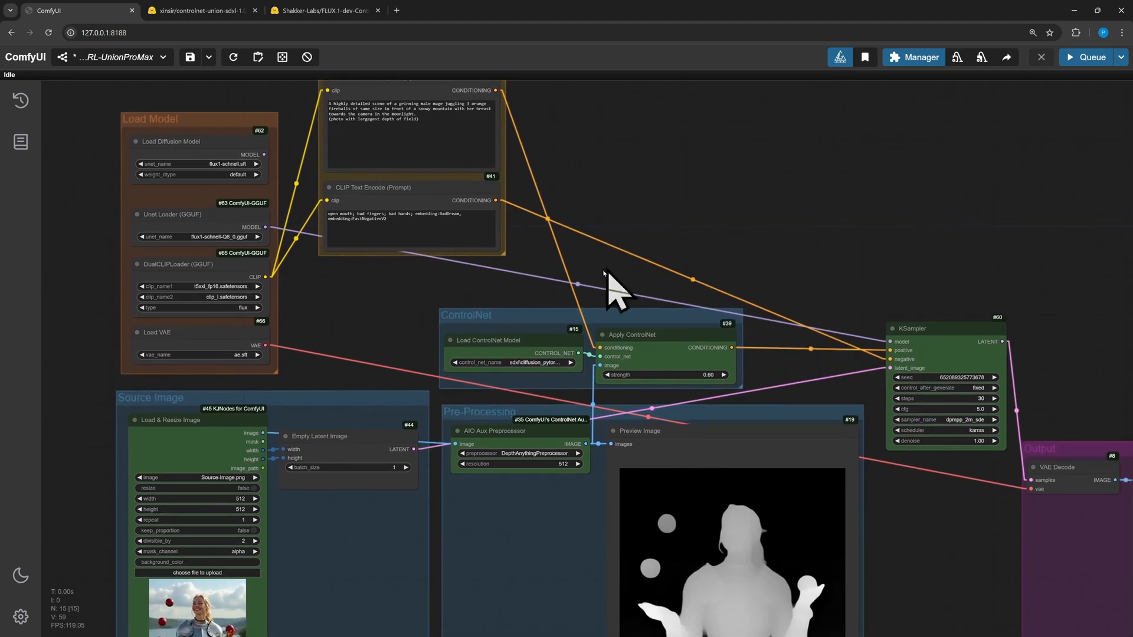
{"action": "left_click_drag", "start_coordinate": [539, 318], "coordinate": [525, 281]}
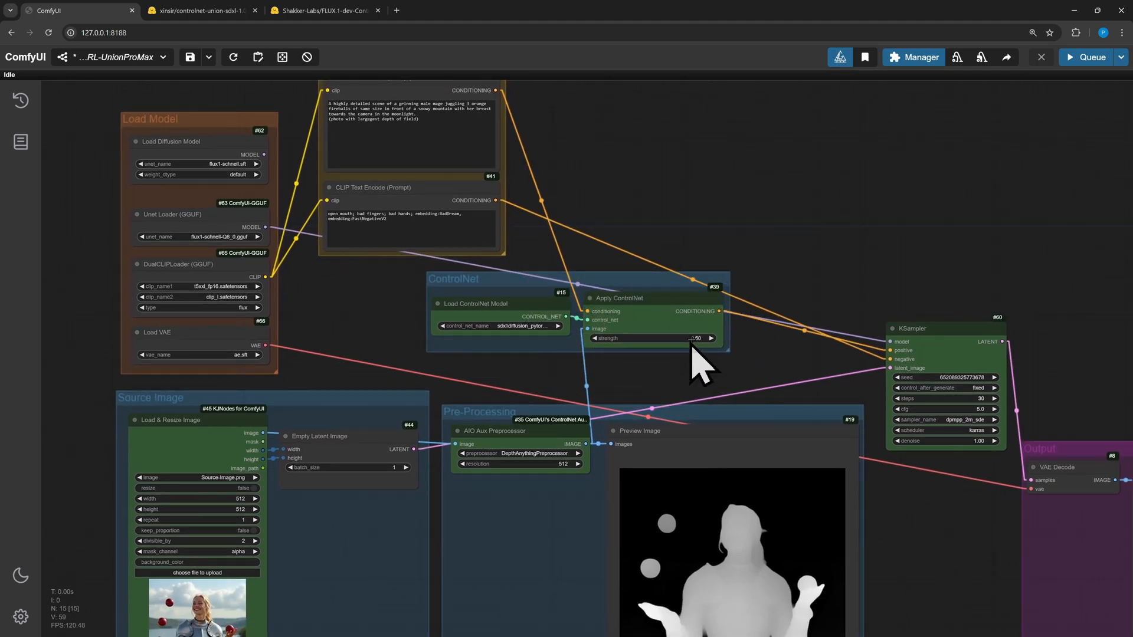
Add a ControlNetApply SD3 and HunyuanDiT node by searching for controlnet apply
{"action": "double_click", "coordinate": [725, 213]}
{"action": "type", "text": "controlnet app"}
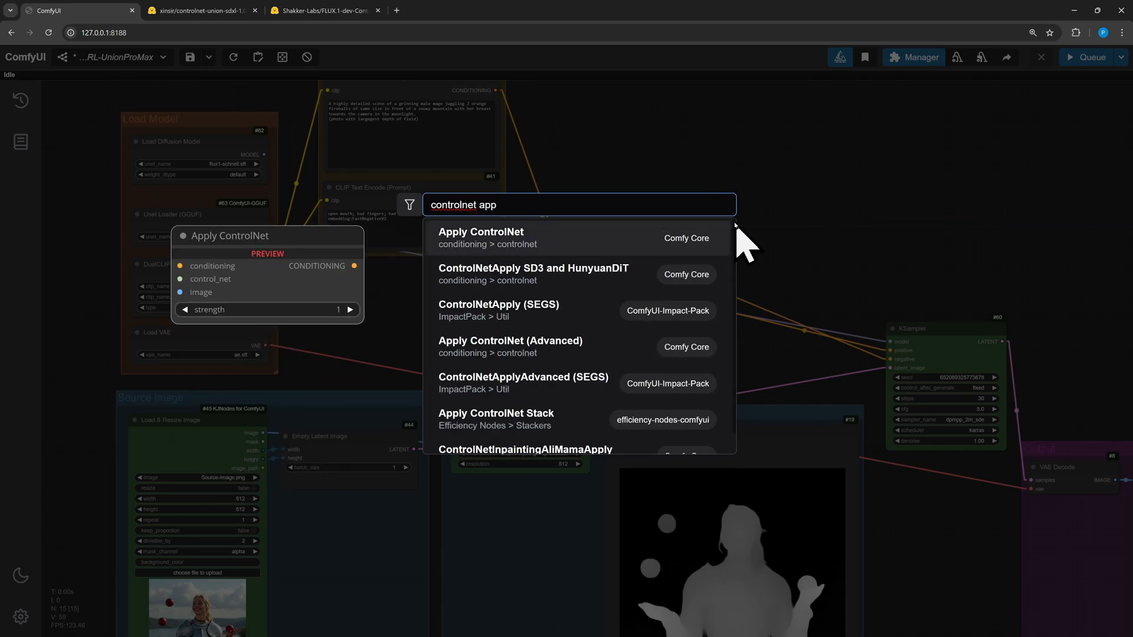
{"action": "left_click", "coordinate": [679, 273]}
Color the new ControlNetApply SD3 and HunyuanDiT node green
{"action": "right_click", "coordinate": [807, 219]}
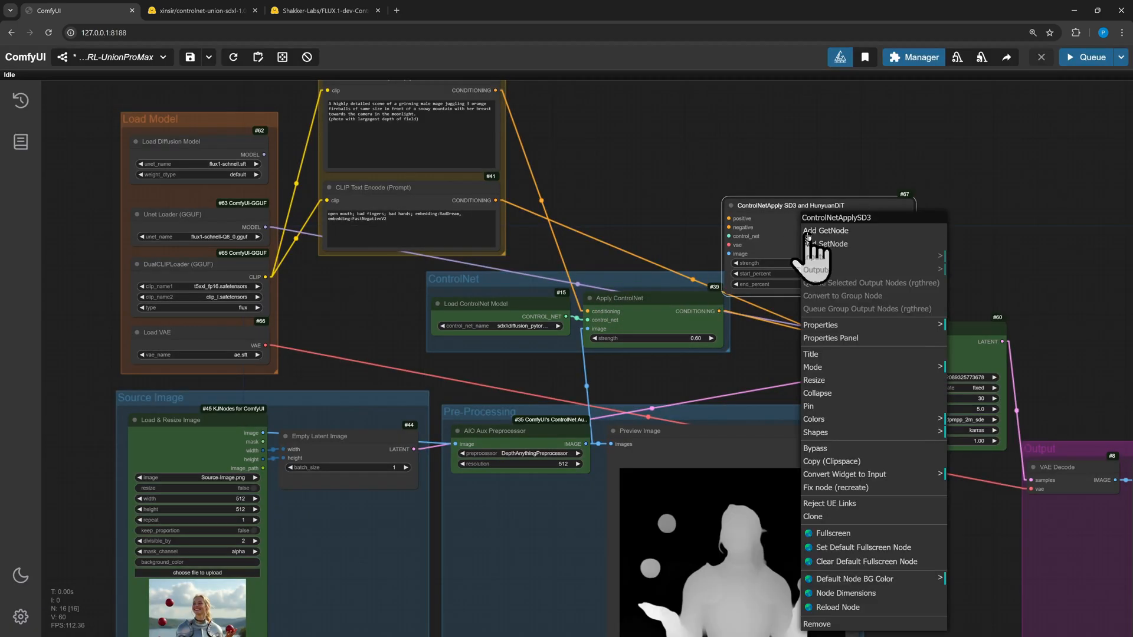
{"action": "left_click", "coordinate": [845, 418]}
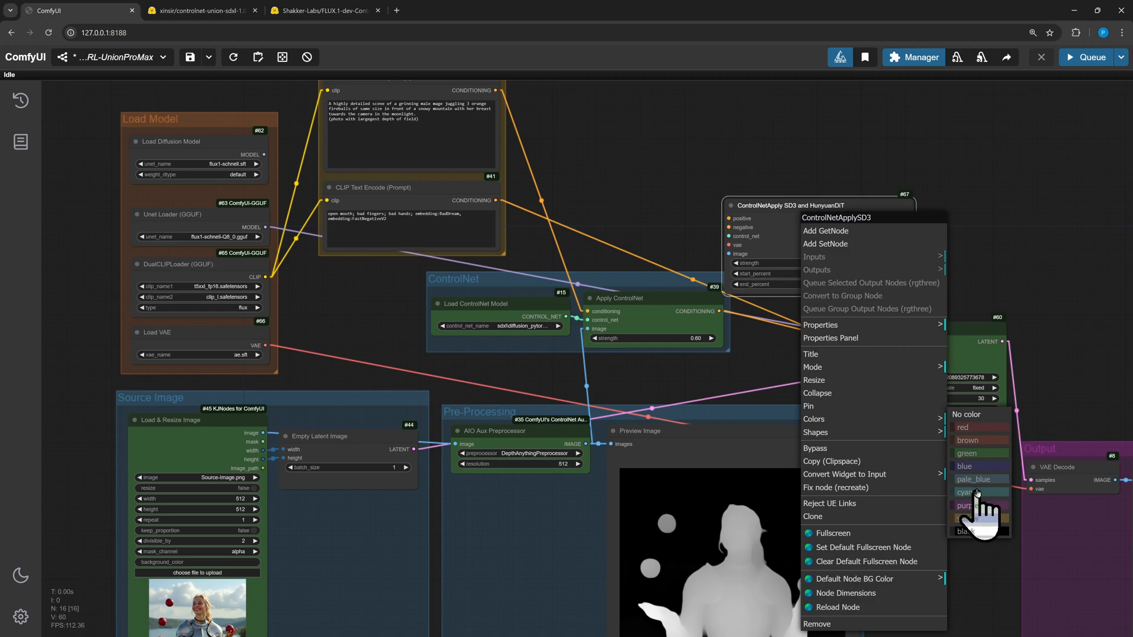
{"action": "left_click", "coordinate": [979, 453]}
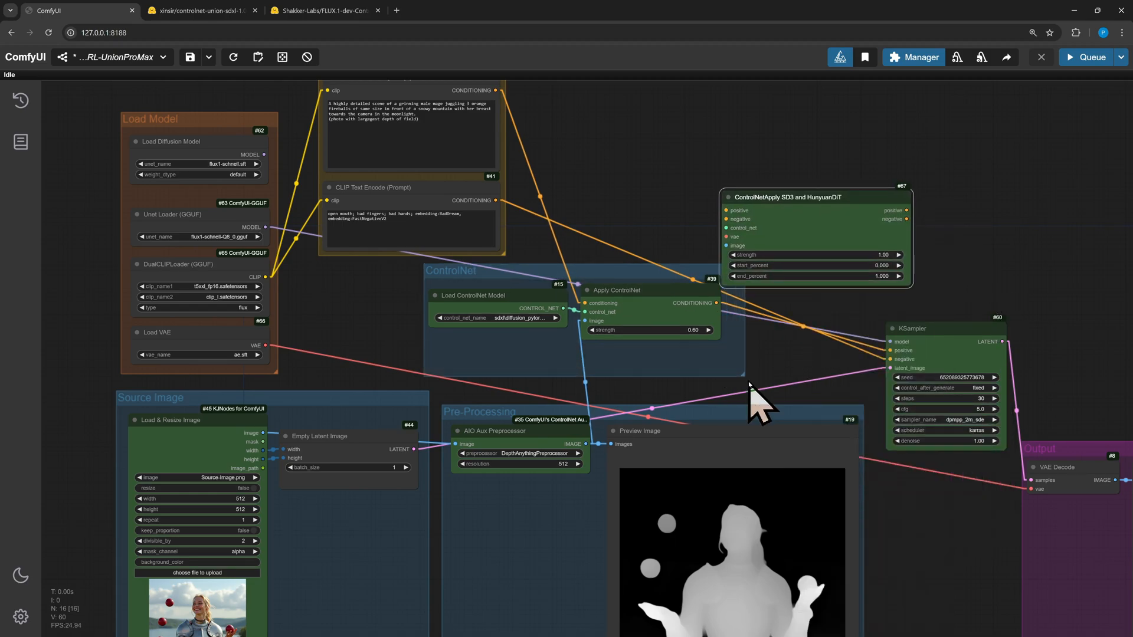
Move the old Apply ControlNet node out of the group and place the new node inside the enlarged ControlNet group
{"action": "left_click_drag", "start_coordinate": [643, 290], "coordinate": [629, 124]}
{"action": "left_click_drag", "start_coordinate": [815, 199], "coordinate": [670, 299]}
{"action": "left_click_drag", "start_coordinate": [743, 374], "coordinate": [774, 391]}
{"action": "left_click_drag", "start_coordinate": [634, 125], "coordinate": [715, 123]}
Connect the control net, preprocessed image, and positive and negative prompt conditioning into the new ControlNetApply node
{"action": "left_click_drag", "start_coordinate": [563, 308], "coordinate": [581, 325]}
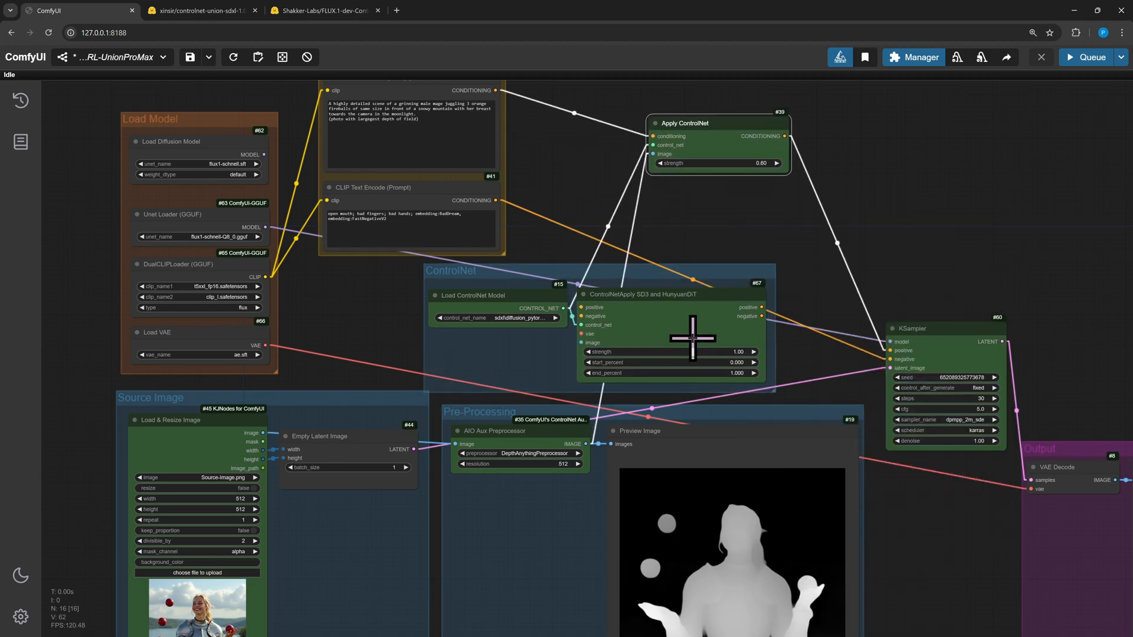
{"action": "left_click_drag", "start_coordinate": [586, 445], "coordinate": [581, 342]}
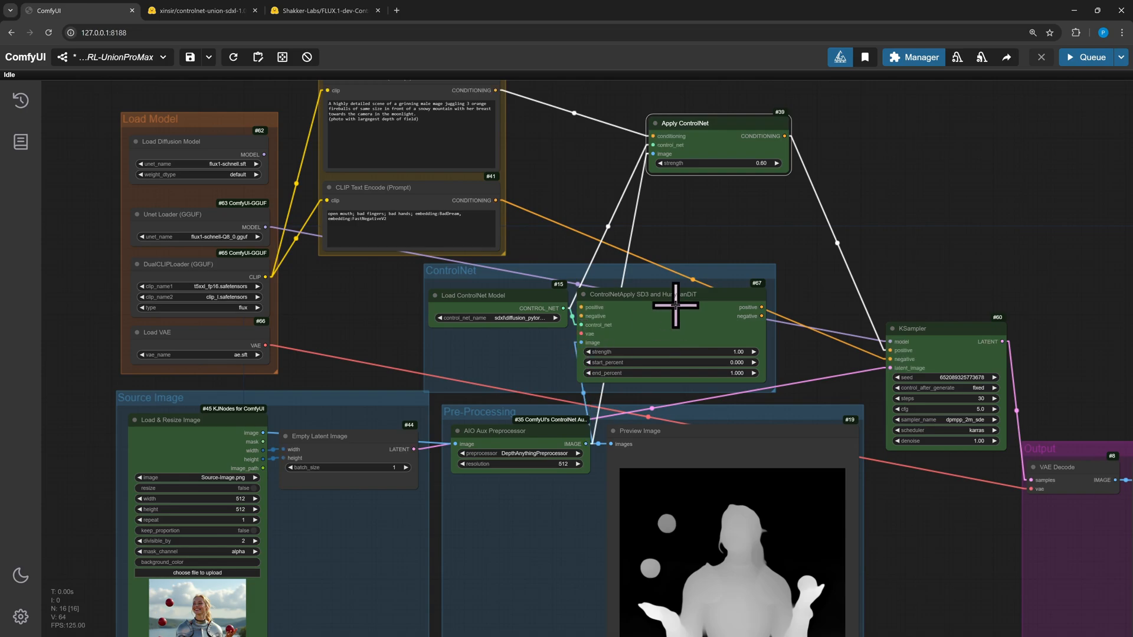
{"action": "left_click_drag", "start_coordinate": [496, 90], "coordinate": [581, 307]}
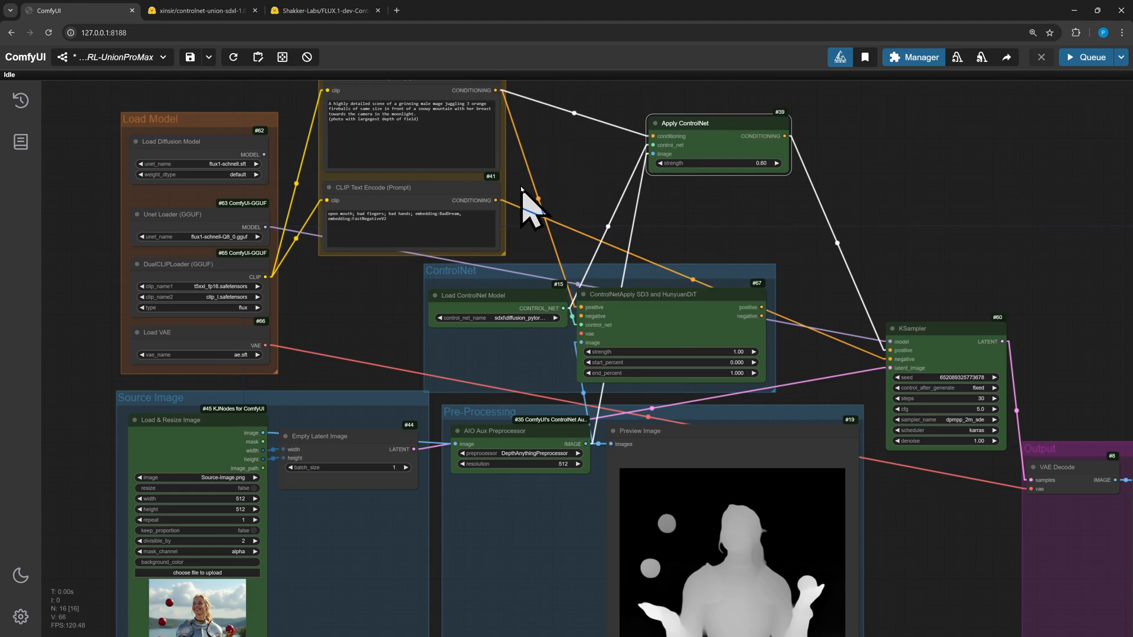
{"action": "left_click_drag", "start_coordinate": [498, 199], "coordinate": [581, 316]}
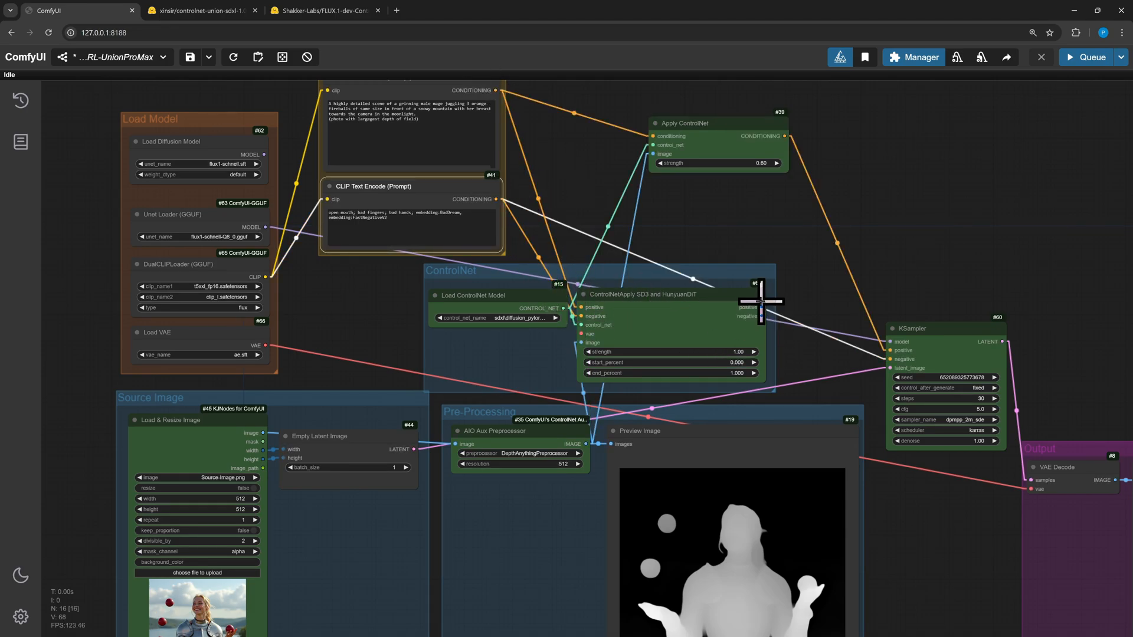
Connect the new node's positive and negative outputs to the KSampler and delete the old Apply ControlNet node
{"action": "left_click_drag", "start_coordinate": [762, 307], "coordinate": [903, 371]}
{"action": "left_click_drag", "start_coordinate": [761, 316], "coordinate": [888, 360]}
{"action": "left_click", "coordinate": [728, 123]}
{"action": "key", "text": "Delete"}
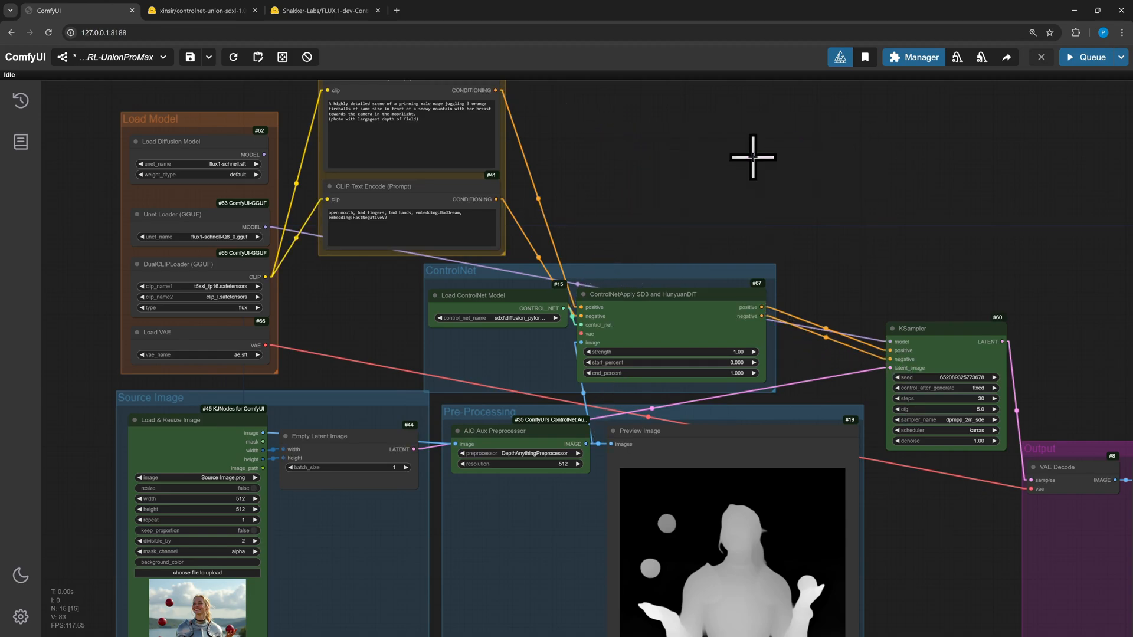
Connect Load VAE to the ControlNetApply node's vae input and set its strength to 0.6
{"action": "left_click_drag", "start_coordinate": [267, 346], "coordinate": [581, 334]}
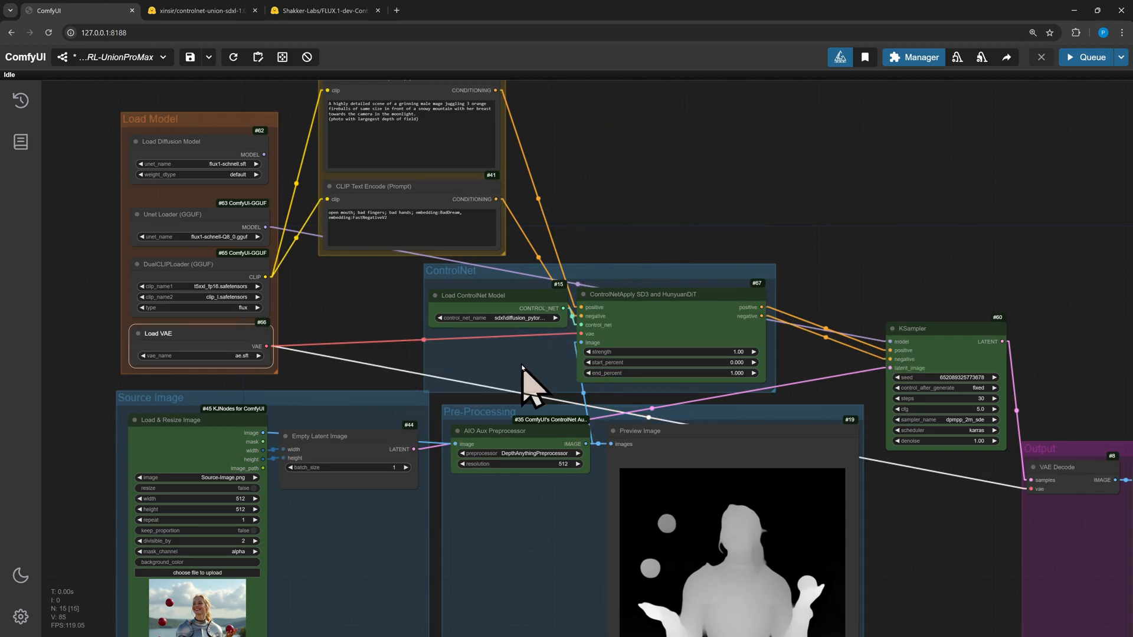
{"action": "left_click", "coordinate": [735, 352]}
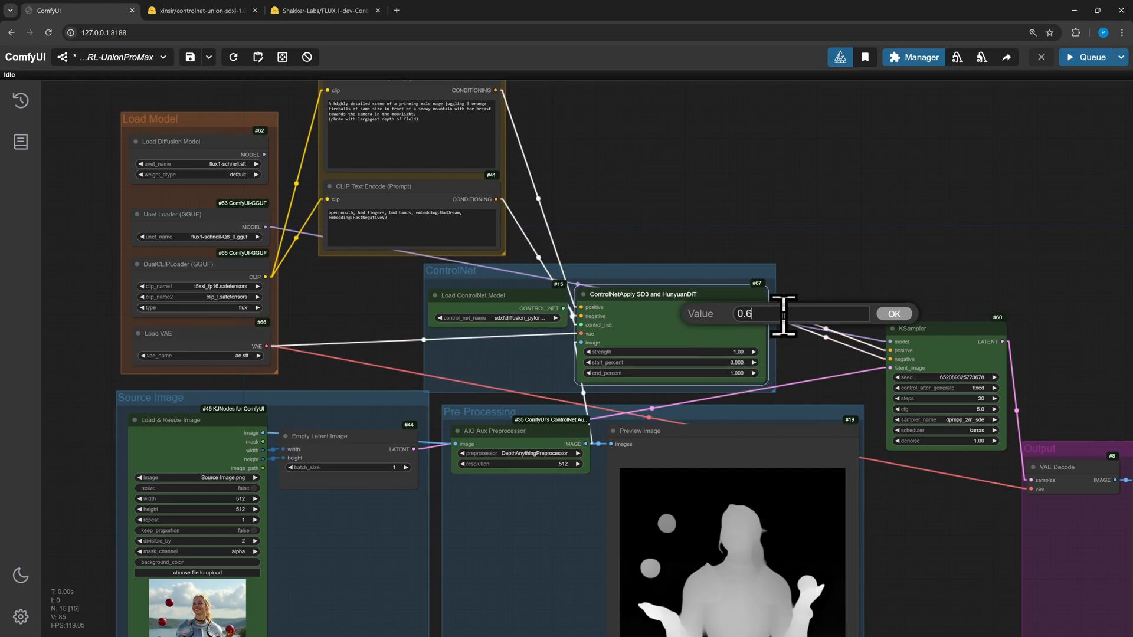
{"action": "key", "text": "Return"}
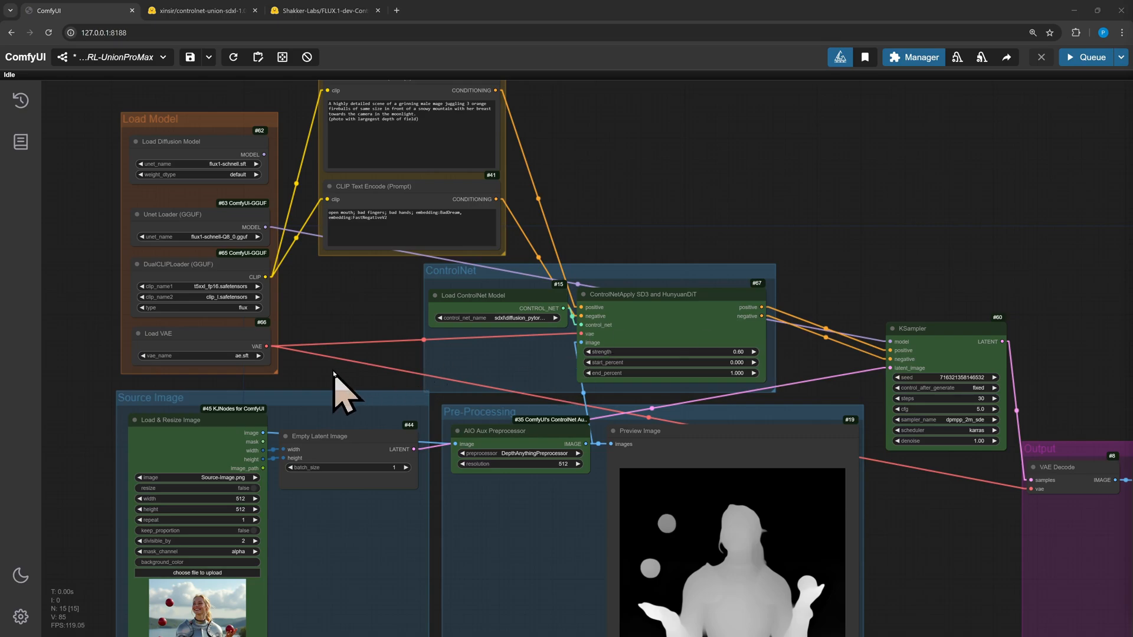
Add an EmptySD3LatentImage node below the Empty Latent Image in the Source Image group
{"action": "scroll", "coordinate": [430, 366], "scroll_direction": "up", "scroll_amount": 4}
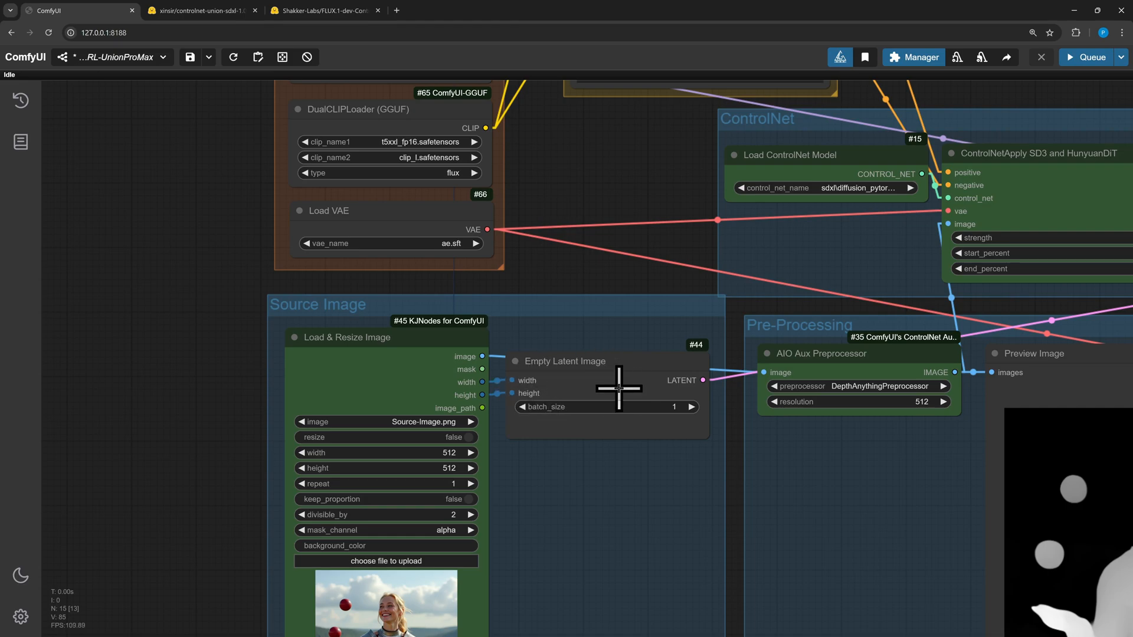
{"action": "double_click", "coordinate": [588, 279]}
{"action": "type", "text": "e"}
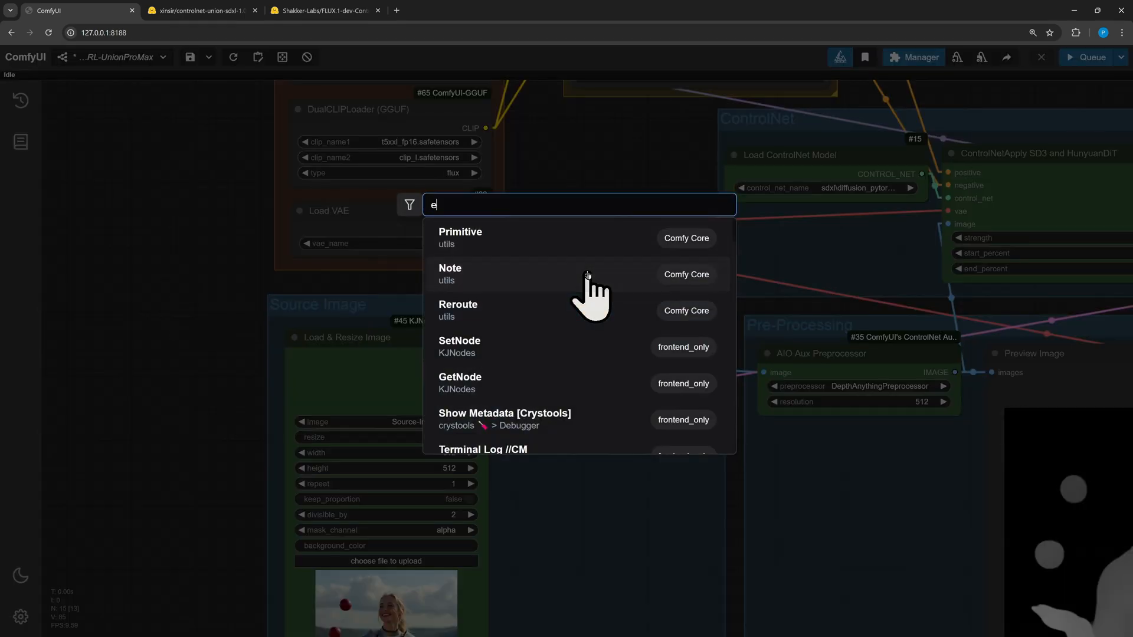
{"action": "type", "text": "mpty sd"}
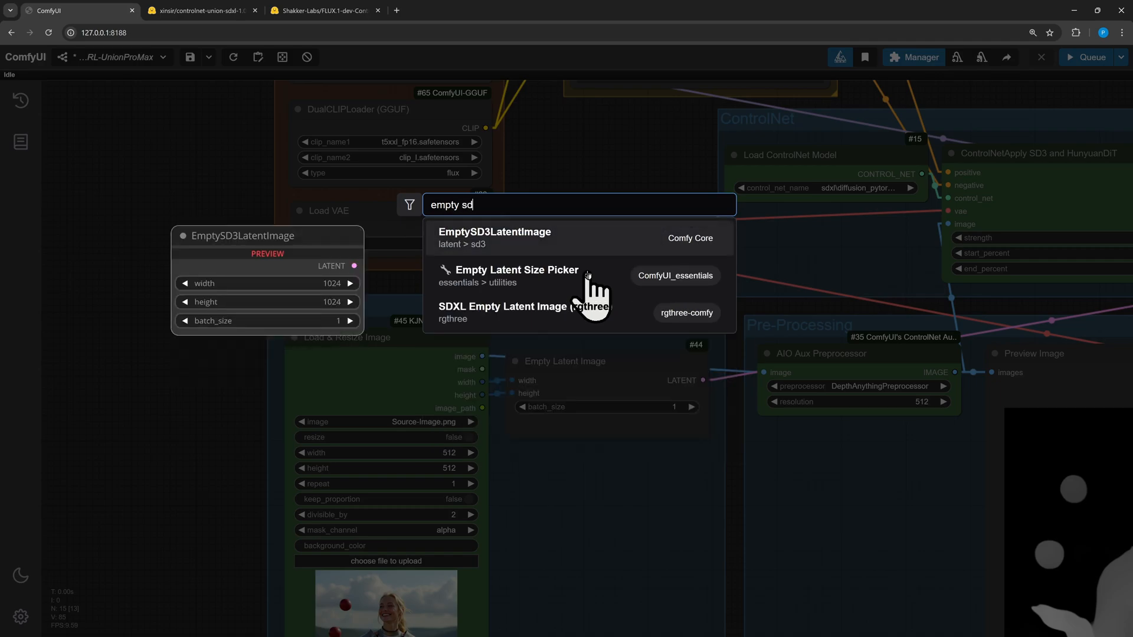
{"action": "key", "text": "Return"}
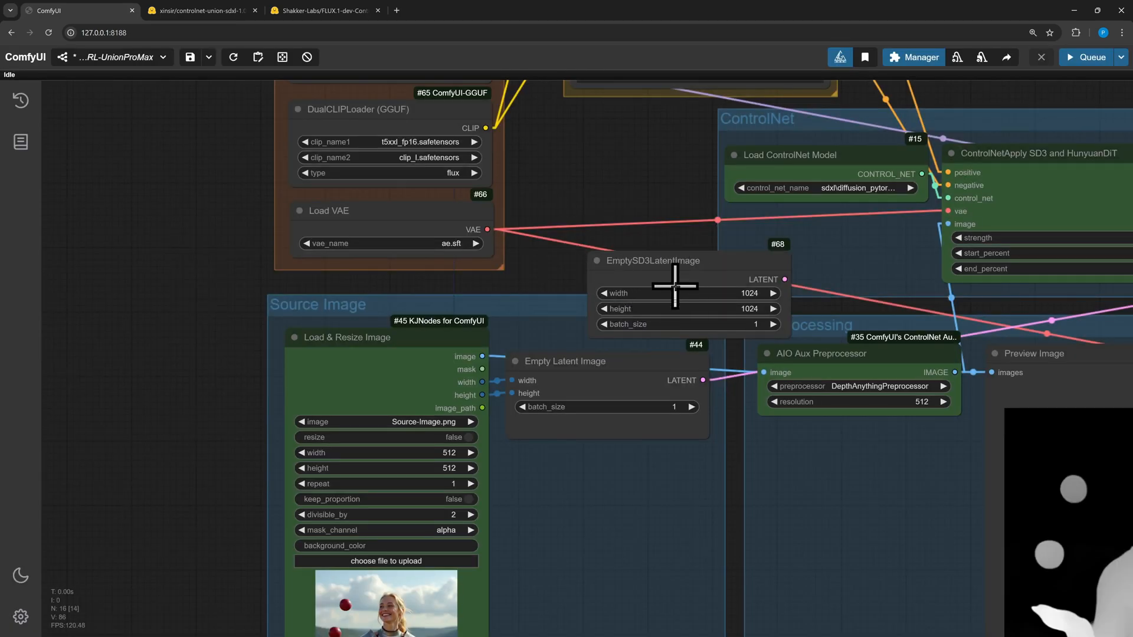
{"action": "left_click_drag", "start_coordinate": [697, 264], "coordinate": [618, 469]}
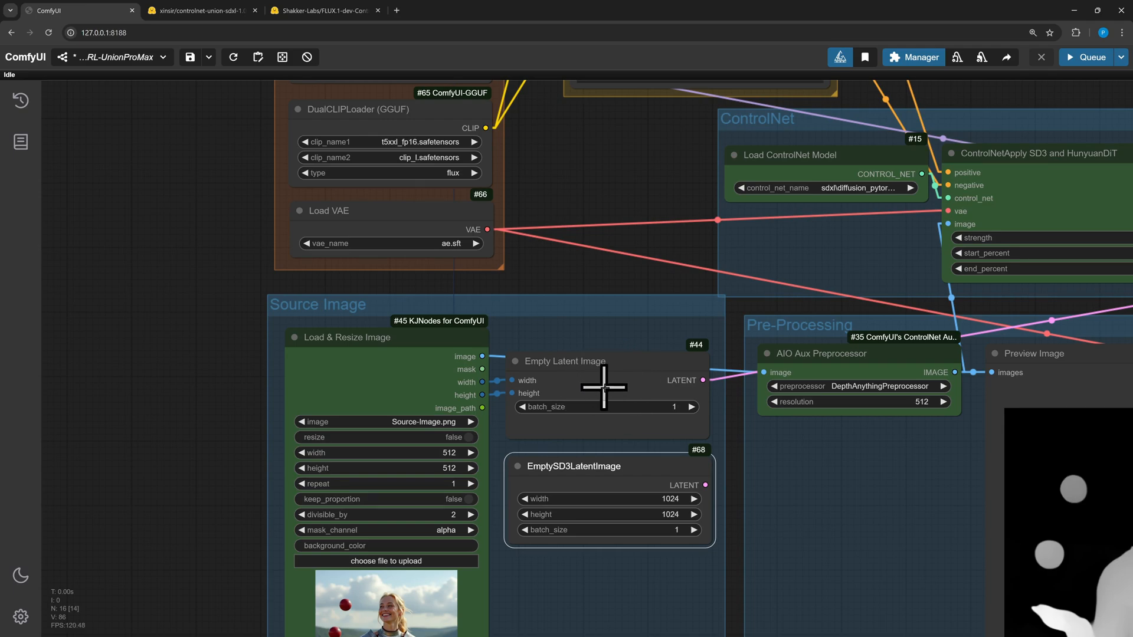
Convert the EmptySD3LatentImage's width and height widgets to inputs
{"action": "right_click", "coordinate": [581, 483]}
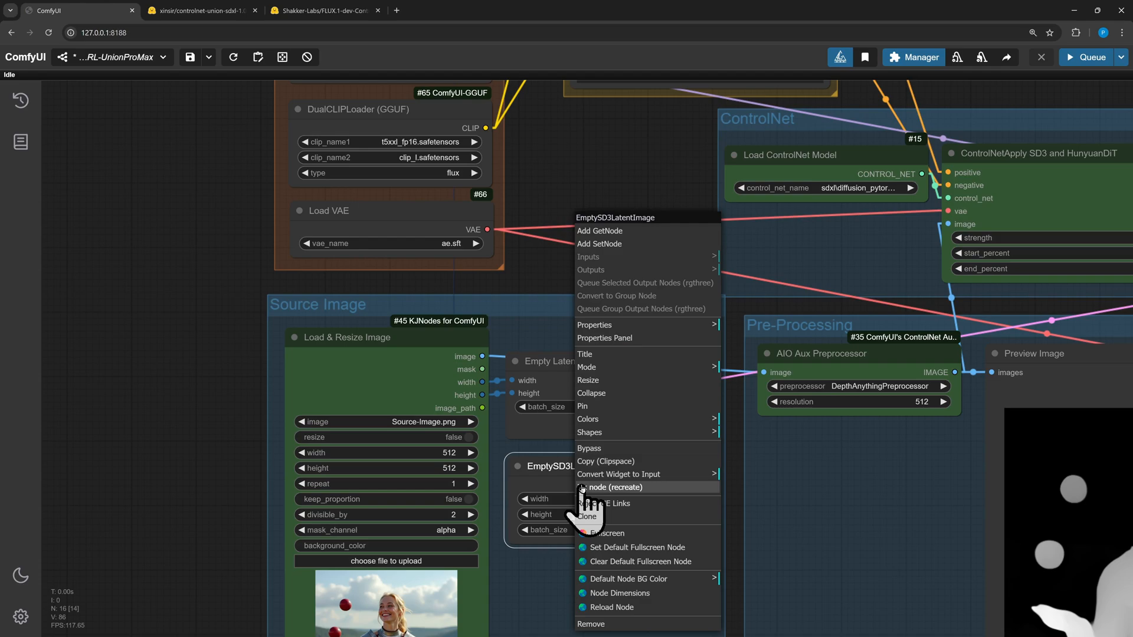
{"action": "left_click", "coordinate": [678, 475]}
{"action": "left_click", "coordinate": [767, 473]}
{"action": "right_click", "coordinate": [577, 492]}
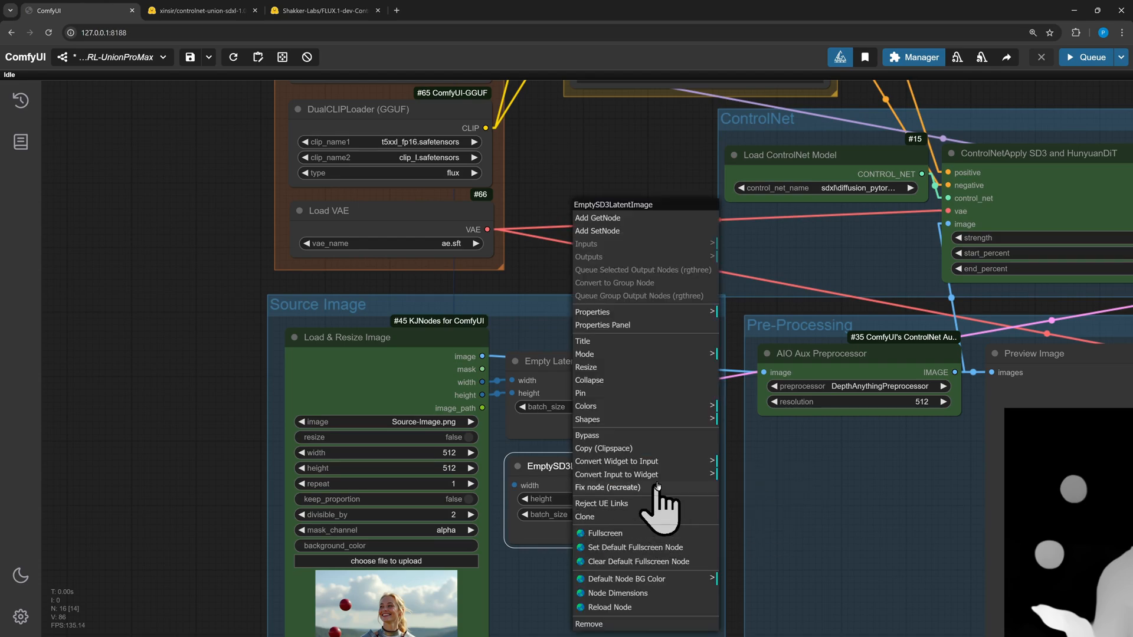
{"action": "mouse_move", "coordinate": [675, 461]}
{"action": "left_click", "coordinate": [761, 456]}
{"action": "left_click_drag", "start_coordinate": [632, 468], "coordinate": [631, 455]}
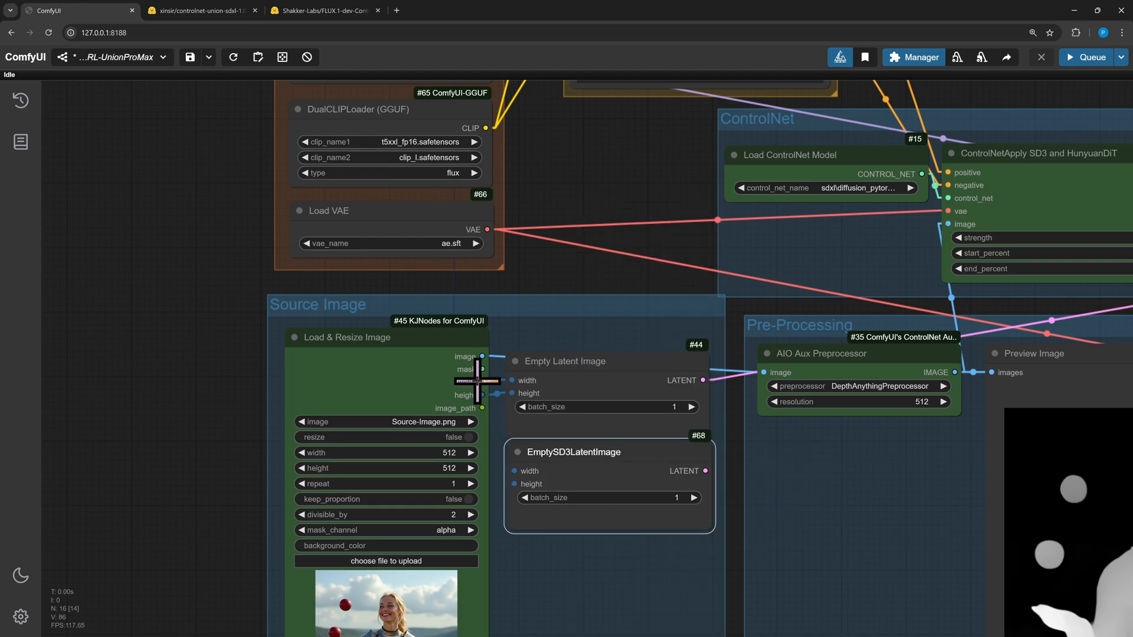
Connect the EmptySD3LatentImage's LATENT output to the KSampler's latent_image input
{"action": "scroll", "coordinate": [723, 479], "scroll_direction": "down", "scroll_amount": 3}
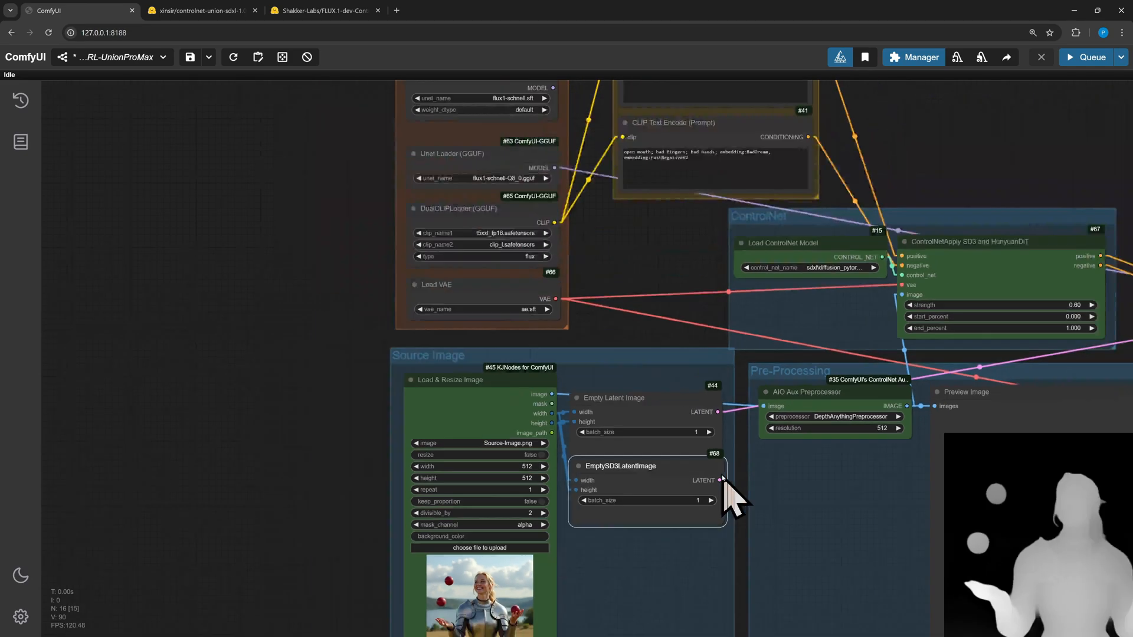
{"action": "scroll", "coordinate": [721, 478], "scroll_direction": "down", "scroll_amount": 2}
{"action": "left_click_drag", "start_coordinate": [721, 383], "coordinate": [466, 339]}
{"action": "left_click_drag", "start_coordinate": [500, 459], "coordinate": [930, 330]}
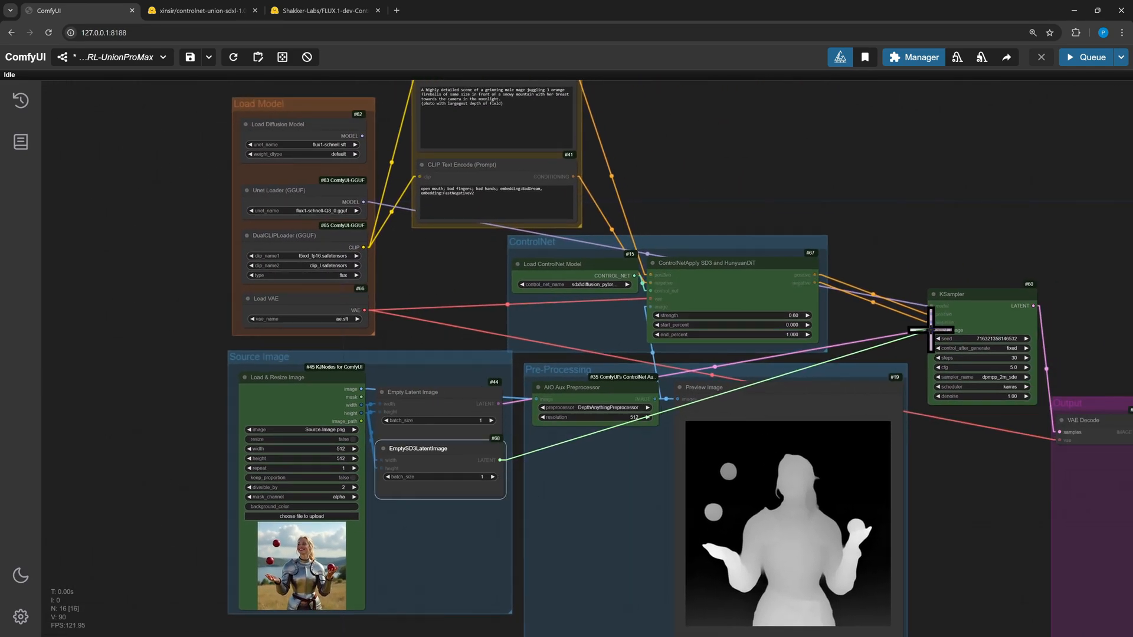
Delete the old Empty Latent Image node and move the EmptySD3LatentImage into its place
{"action": "left_click_drag", "start_coordinate": [443, 395], "coordinate": [458, 356]}
{"action": "key", "text": "Delete"}
{"action": "left_click_drag", "start_coordinate": [446, 453], "coordinate": [445, 390]}
{"action": "left_click_drag", "start_coordinate": [621, 485], "coordinate": [640, 432]}
{"action": "left_click_drag", "start_coordinate": [885, 263], "coordinate": [644, 380]}
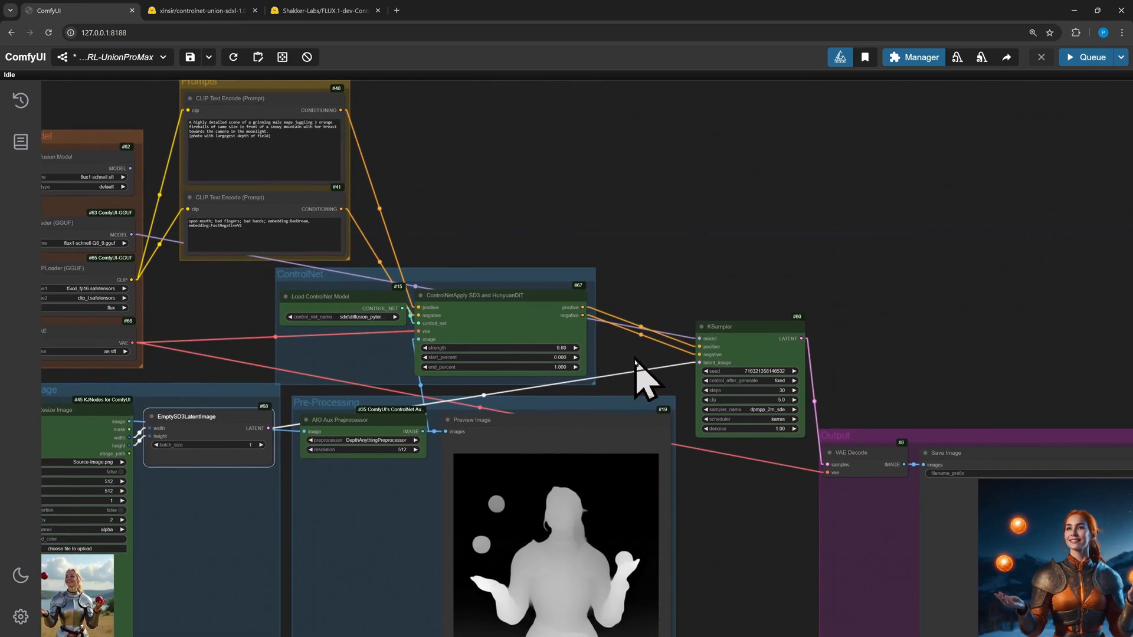
Set the KSampler's steps to 4 and cfg to 1.0
{"action": "scroll", "coordinate": [708, 493], "scroll_direction": "up", "scroll_amount": 5}
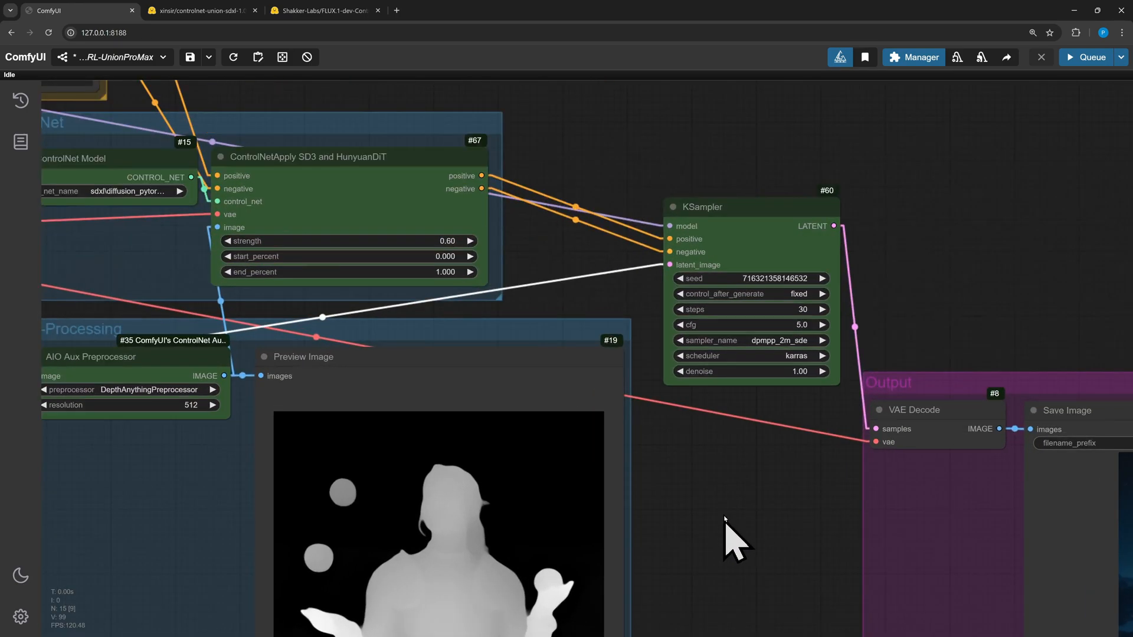
{"action": "left_click_drag", "start_coordinate": [735, 484], "coordinate": [696, 486]}
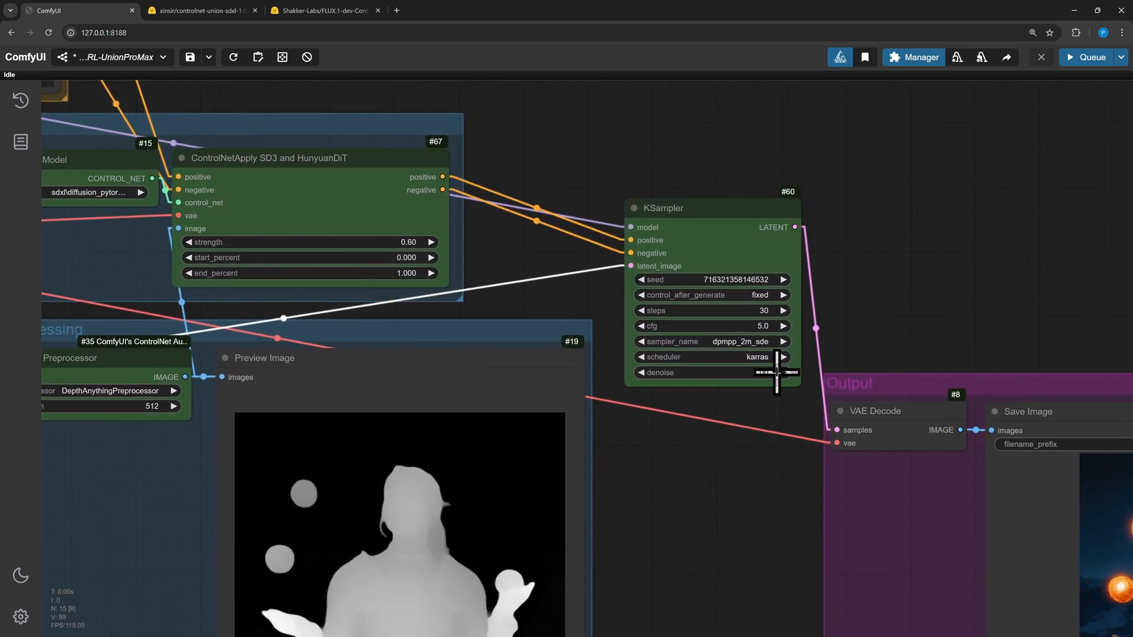
{"action": "left_click", "coordinate": [763, 311]}
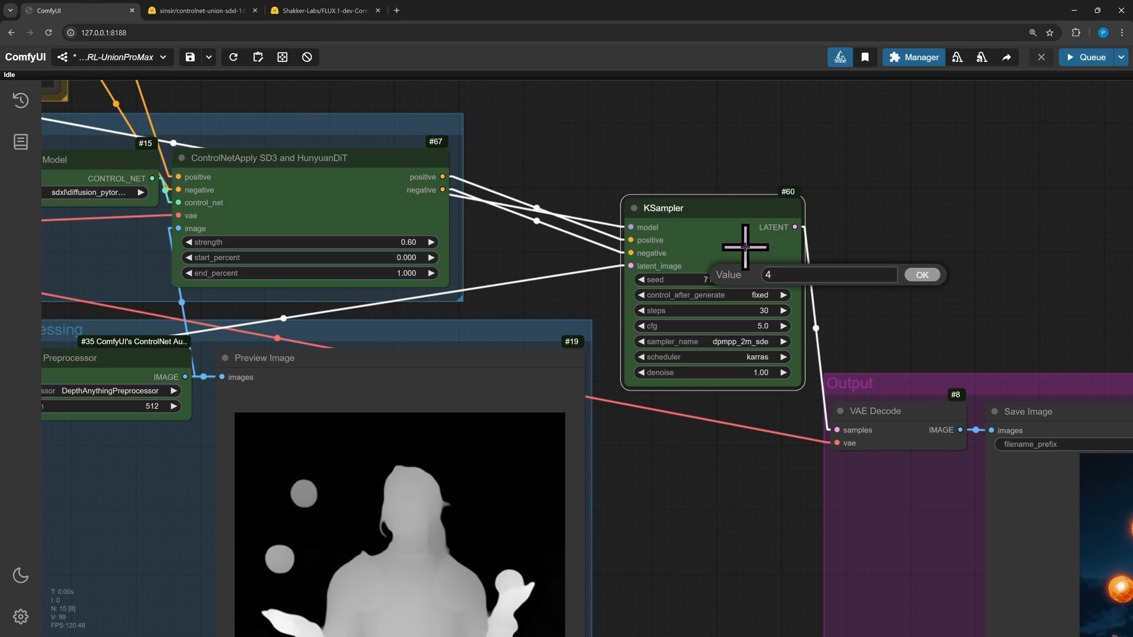
{"action": "type", "text": "4"}
{"action": "key", "text": "Return"}
{"action": "left_click", "coordinate": [761, 325]}
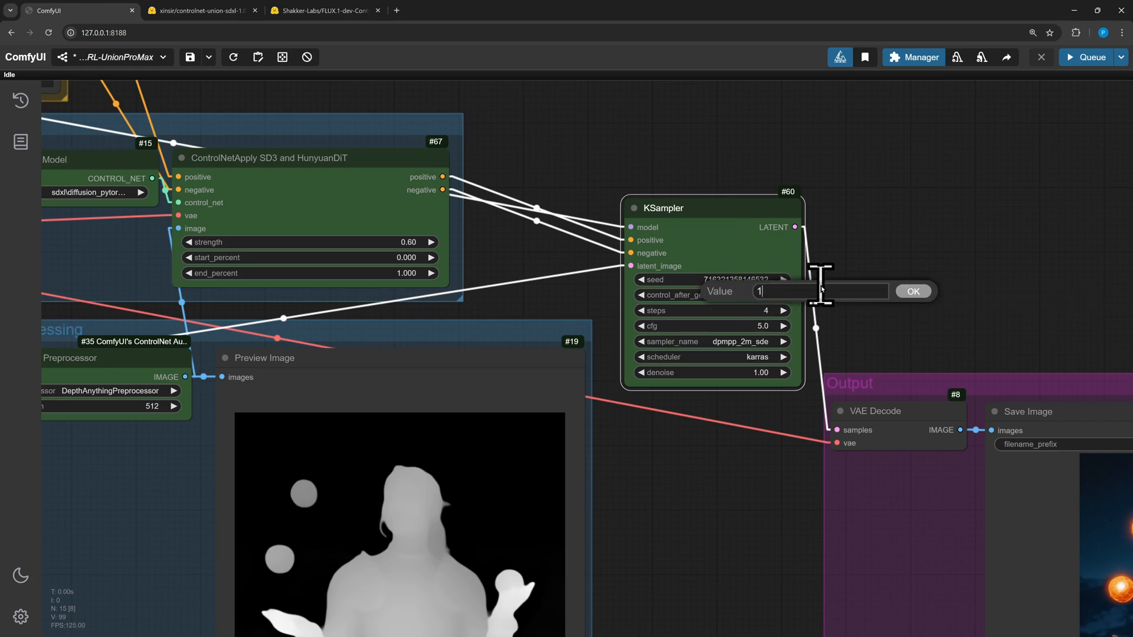
{"action": "key", "text": "Return"}
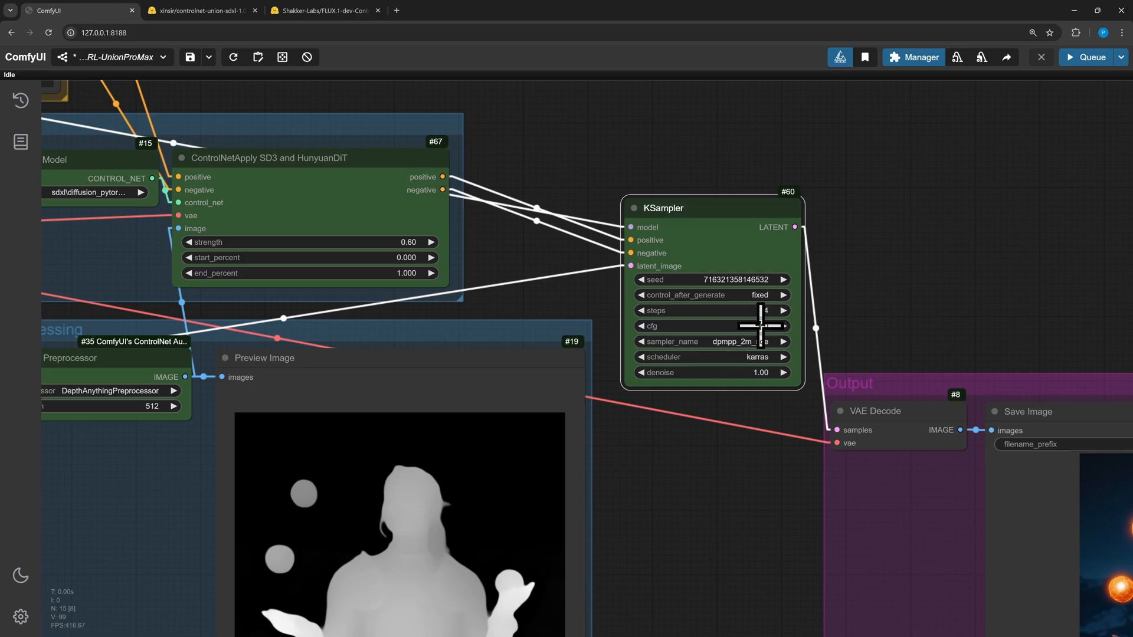
Set the KSampler's sampler to euler and scheduler to normal
{"action": "left_click", "coordinate": [754, 342]}
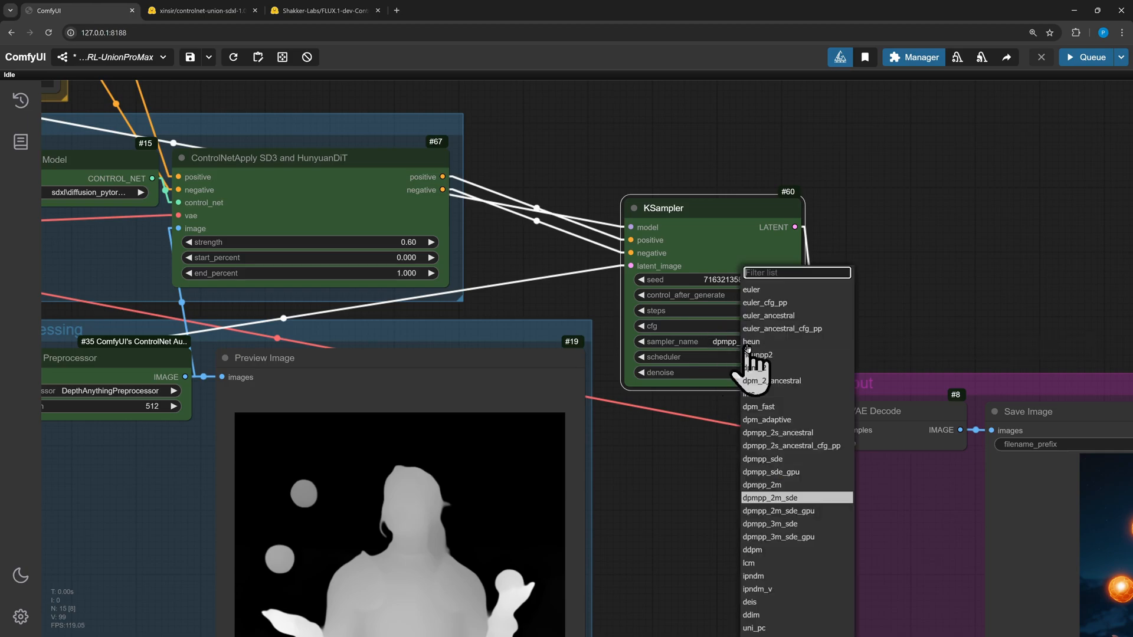
{"action": "left_click", "coordinate": [765, 292]}
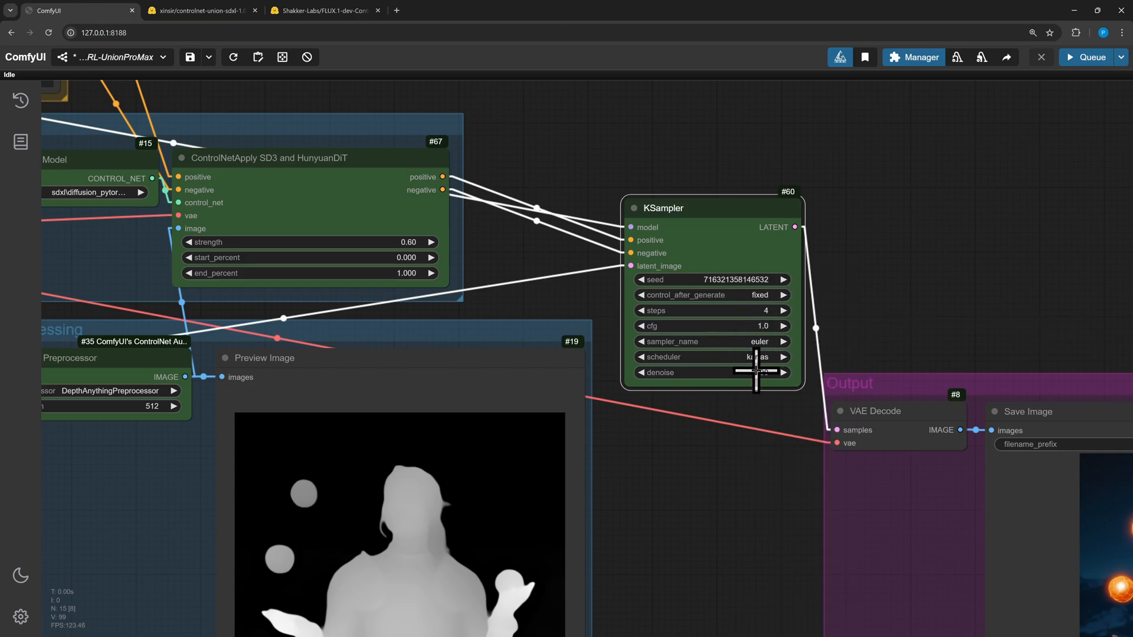
{"action": "left_click", "coordinate": [745, 357]}
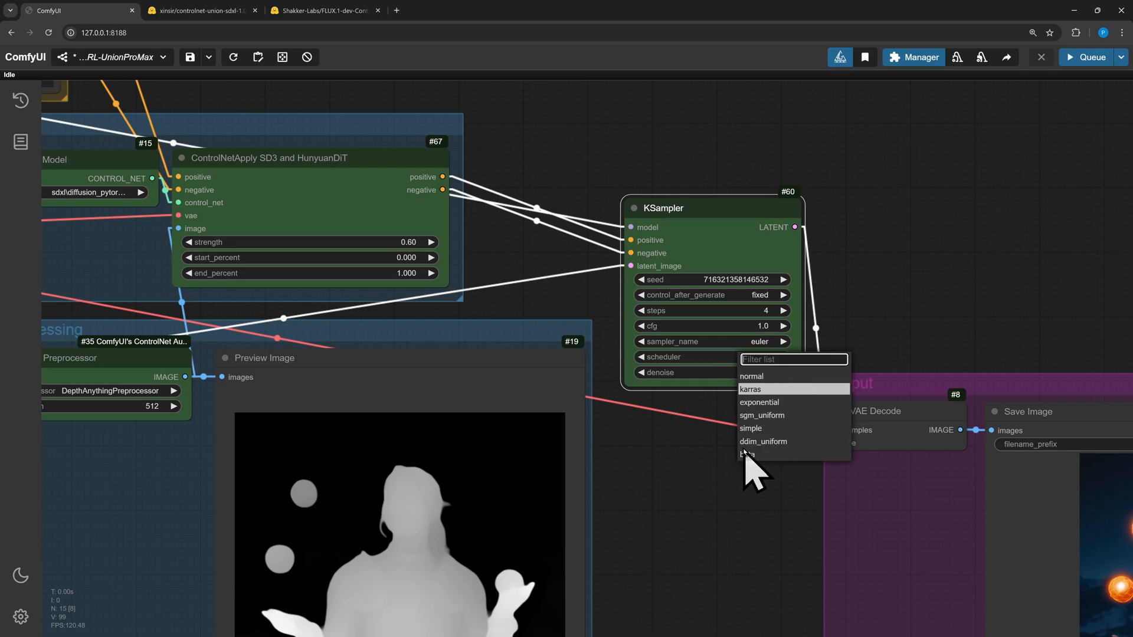
{"action": "left_click", "coordinate": [759, 377]}
{"action": "left_click", "coordinate": [761, 361]}
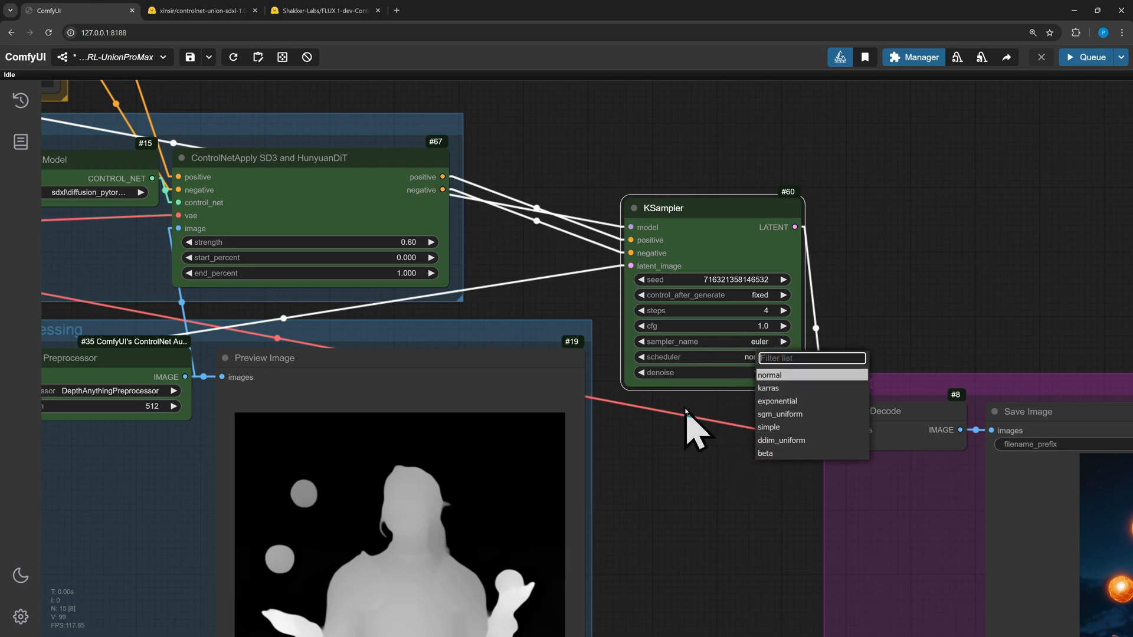
{"action": "left_click", "coordinate": [657, 468]}
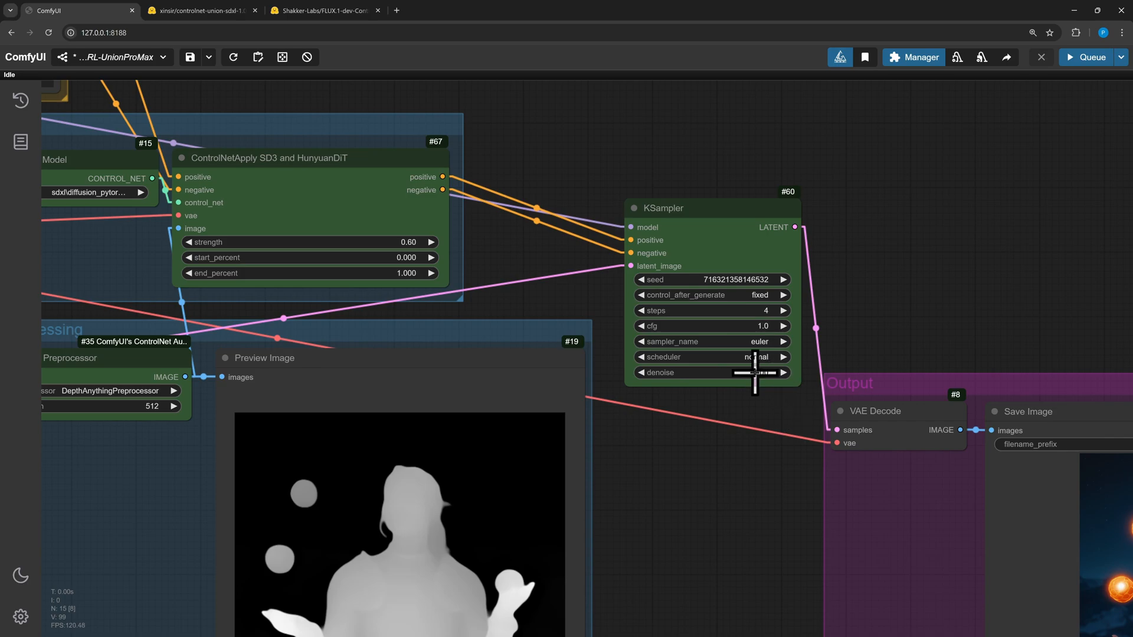
Clear the negative prompt's text and collapse the negative CLIP Text Encode node
{"action": "scroll", "coordinate": [707, 467], "scroll_direction": "down", "scroll_amount": 5}
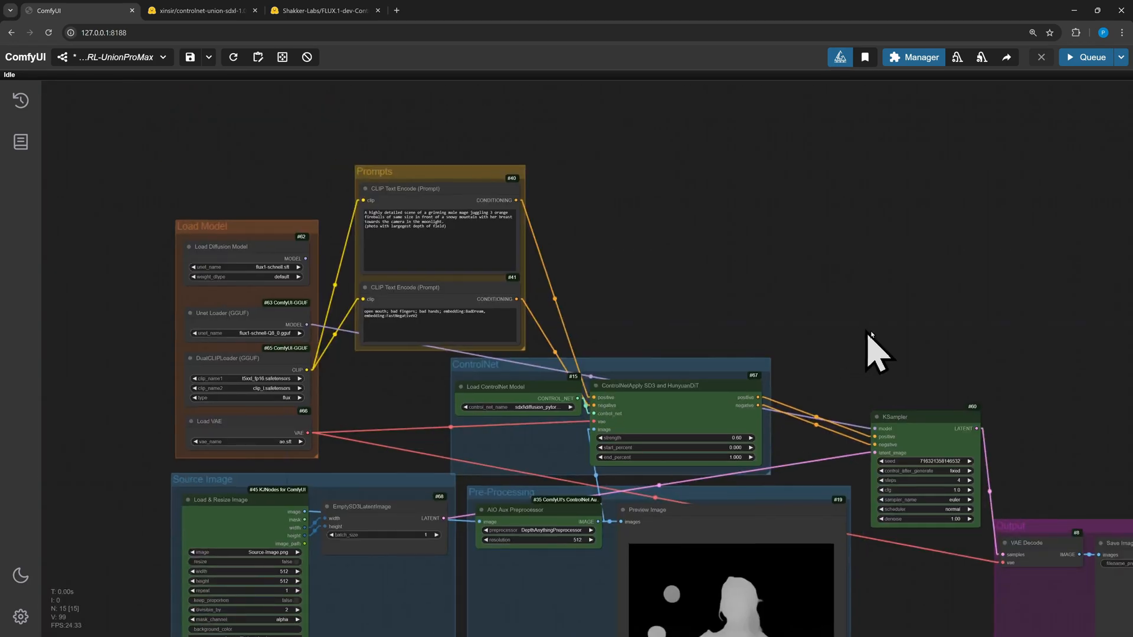
{"action": "left_click_drag", "start_coordinate": [746, 289], "coordinate": [804, 283]}
{"action": "scroll", "coordinate": [523, 328], "scroll_direction": "up", "scroll_amount": 5}
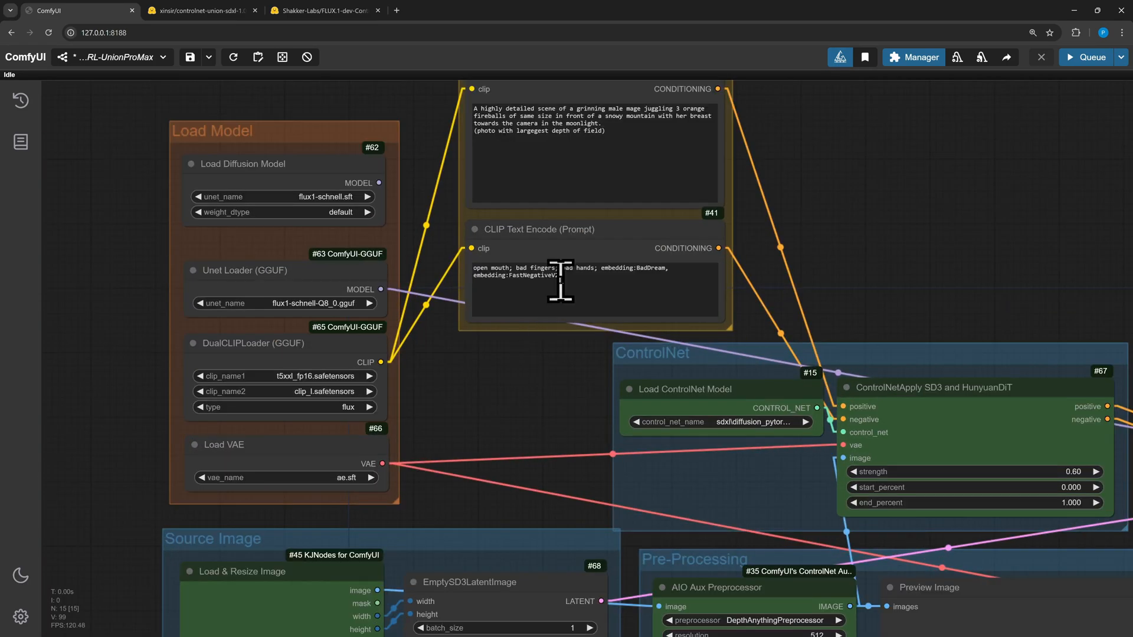
{"action": "left_click", "coordinate": [560, 280]}
{"action": "key", "text": "ctrl+a"}
{"action": "key", "text": "BackSpace"}
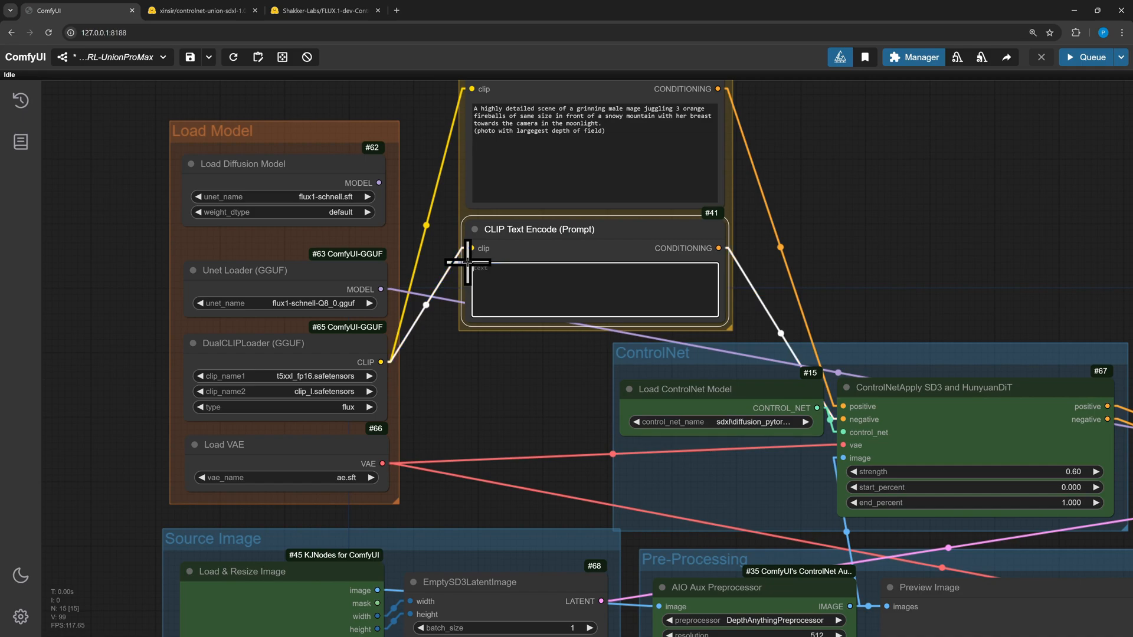
{"action": "left_click", "coordinate": [475, 231]}
{"action": "left_click_drag", "start_coordinate": [877, 219], "coordinate": [755, 309]}
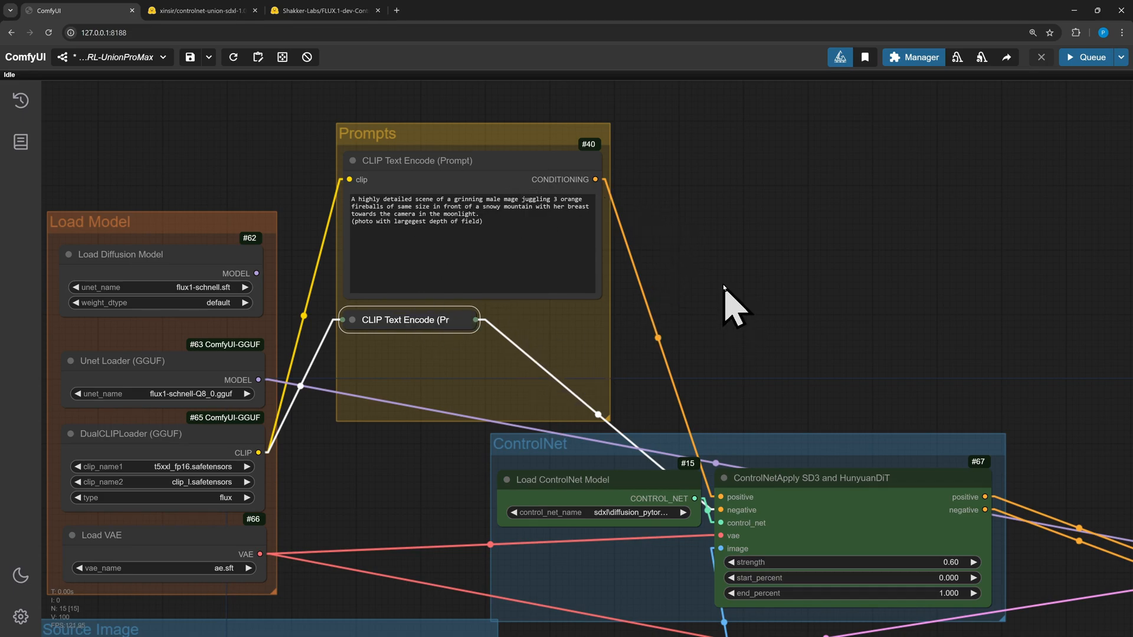
Switch the Load ControlNet Model to flux\flux-union-pro-controlnet-diffusion_pytorch_model.safetensors
{"action": "scroll", "coordinate": [763, 253], "scroll_direction": "down", "scroll_amount": 3}
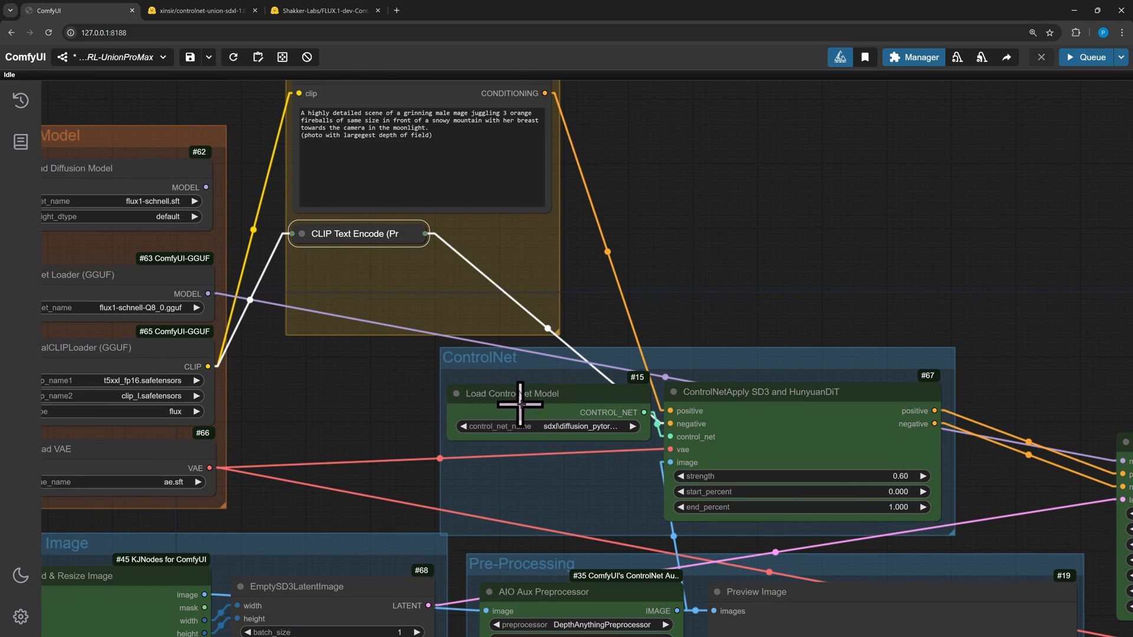
{"action": "left_click", "coordinate": [577, 427]}
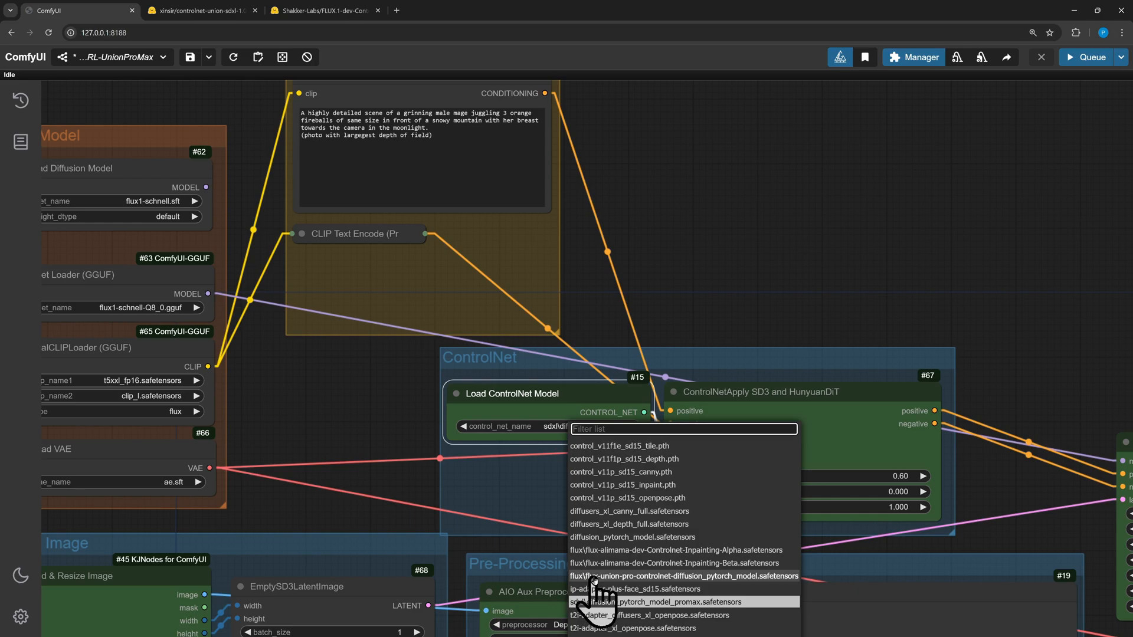
{"action": "left_click", "coordinate": [661, 577]}
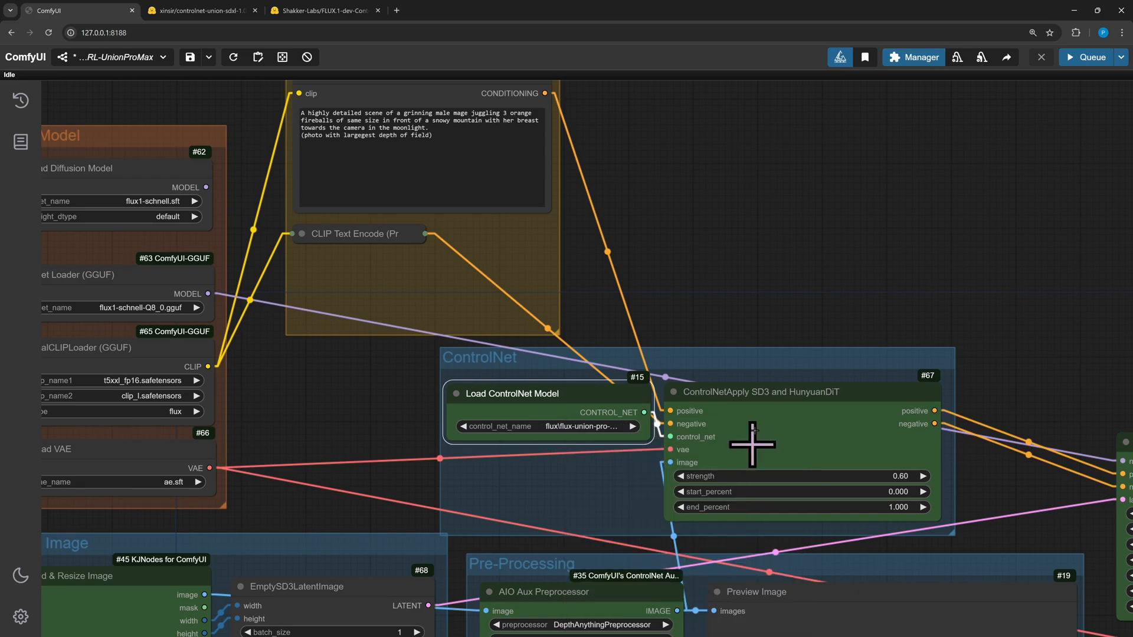
Queue the workflow and inspect the generated image in the Save Image node
{"action": "scroll", "coordinate": [751, 442], "scroll_direction": "down", "scroll_amount": 4}
{"action": "left_click_drag", "start_coordinate": [766, 329], "coordinate": [580, 262]}
{"action": "scroll", "coordinate": [580, 263], "scroll_direction": "down", "scroll_amount": 5}
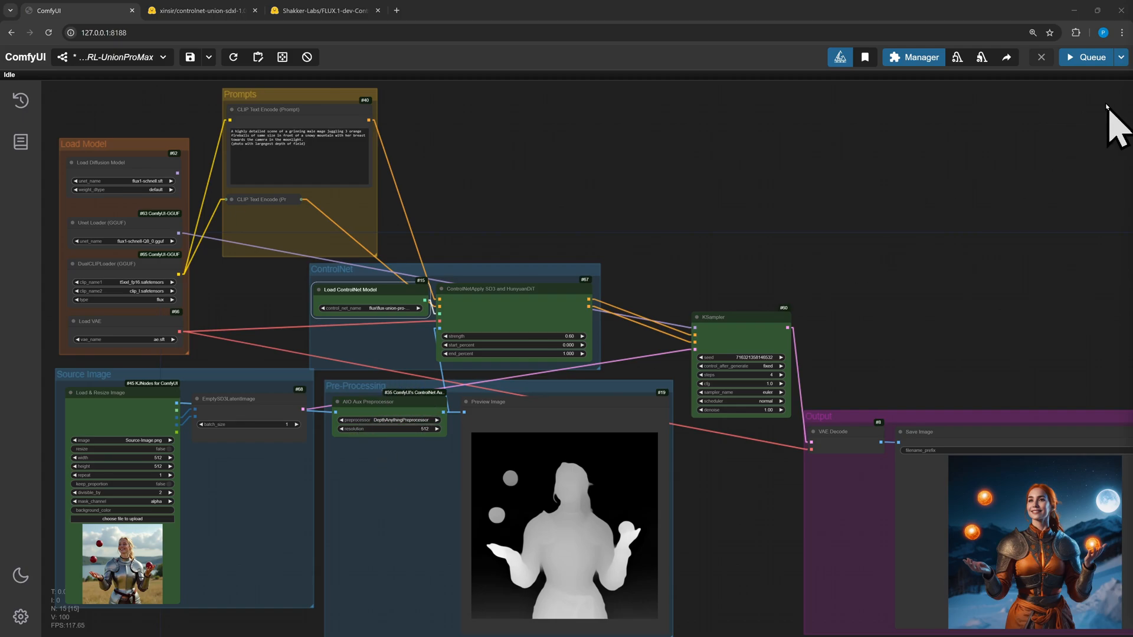
{"action": "left_click", "coordinate": [1081, 57]}
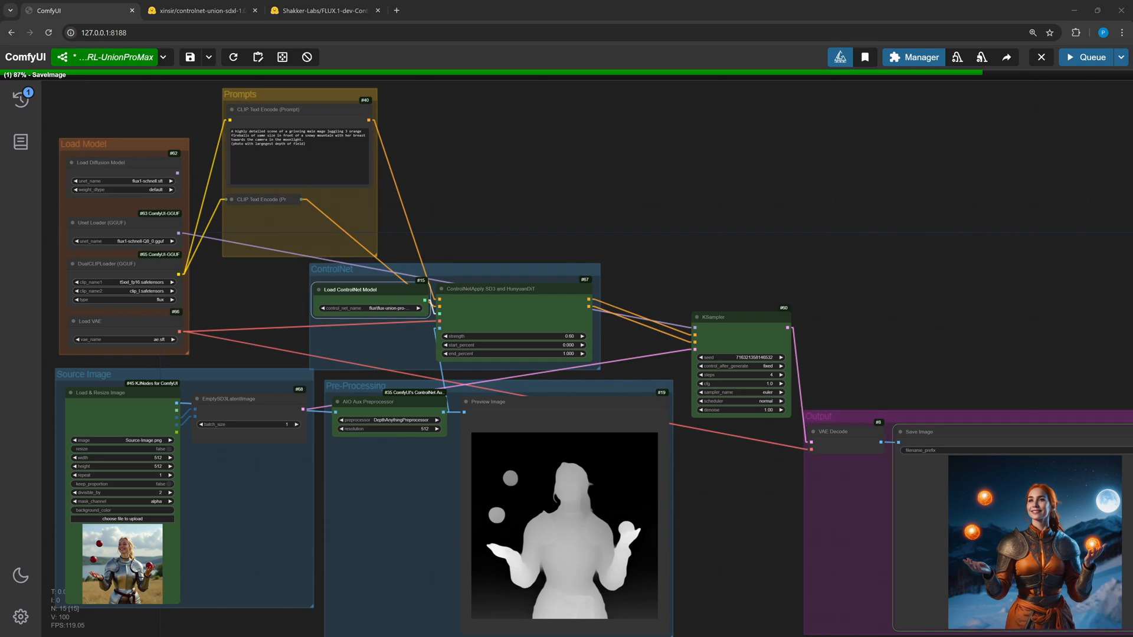
{"action": "scroll", "coordinate": [968, 354], "scroll_direction": "up", "scroll_amount": 5}
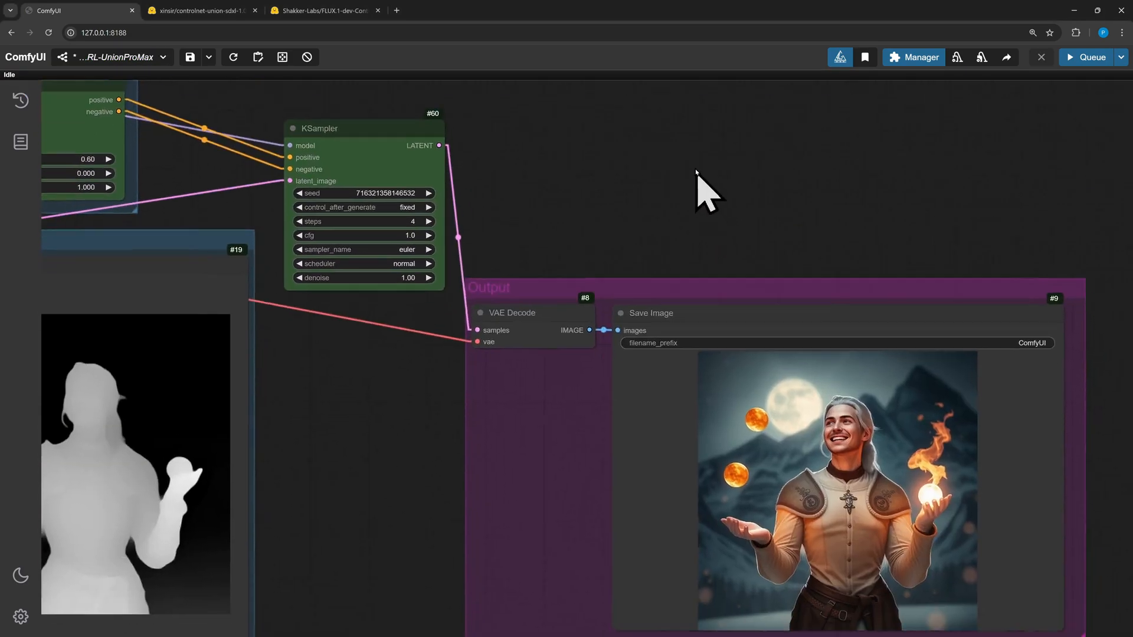
{"action": "left_click_drag", "start_coordinate": [696, 172], "coordinate": [665, 97]}
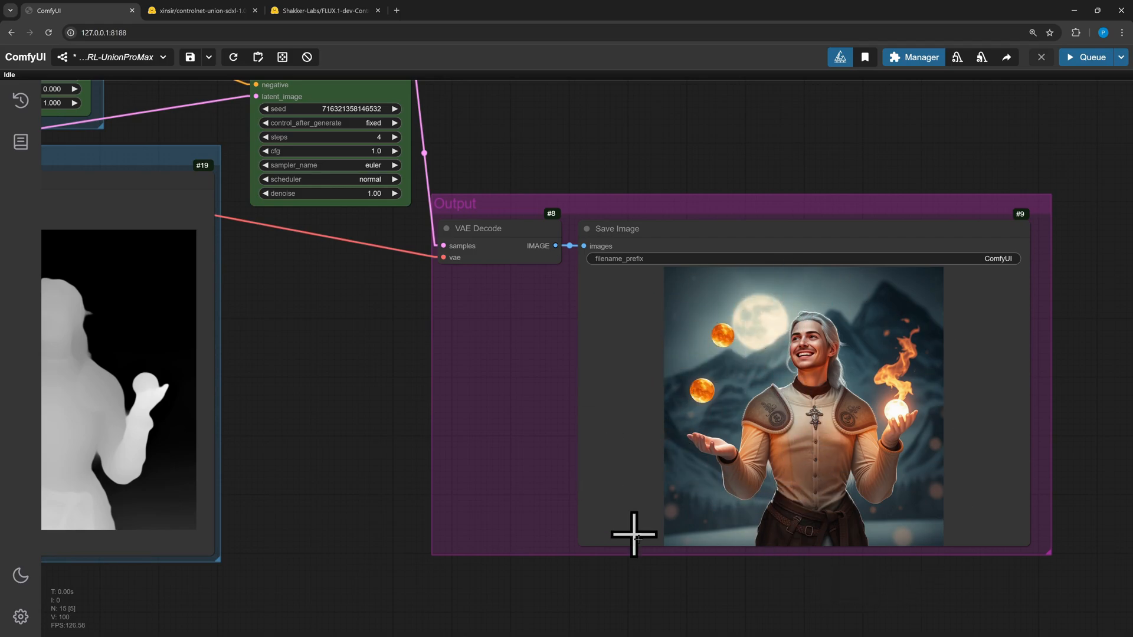
{"action": "scroll", "coordinate": [631, 555], "scroll_direction": "down", "scroll_amount": 3}
{"action": "left_click_drag", "start_coordinate": [519, 190], "coordinate": [640, 289]}
{"action": "left_click_drag", "start_coordinate": [693, 316], "coordinate": [766, 342]}
{"action": "left_click_drag", "start_coordinate": [382, 185], "coordinate": [665, 301]}
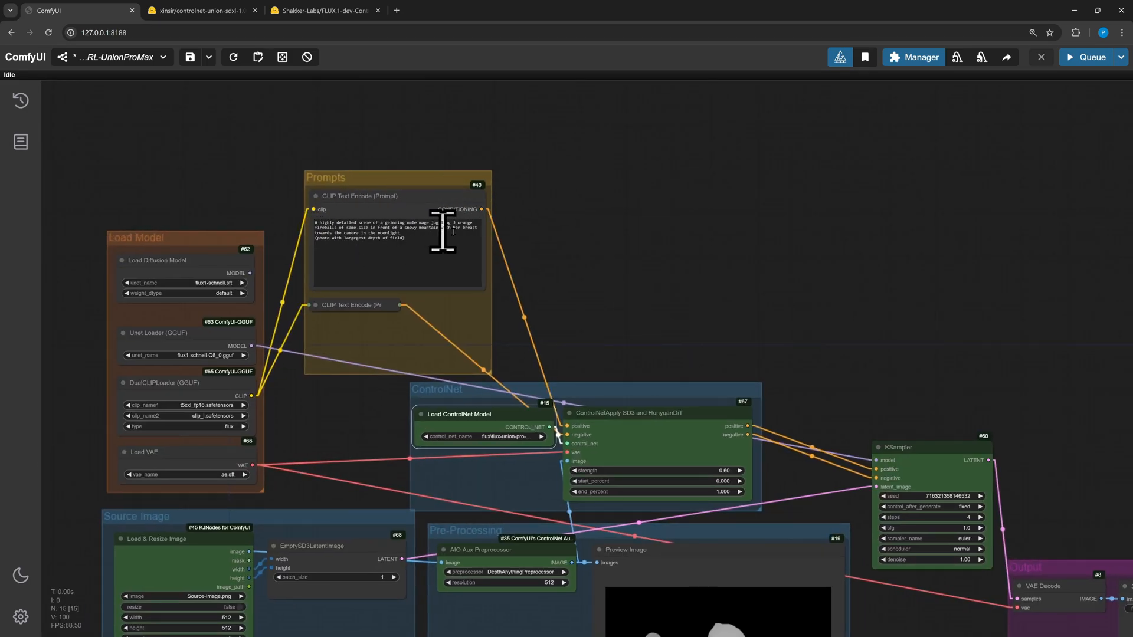
Add a CLIPTextEncodeFlux node above the ControlNet group
{"action": "double_click", "coordinate": [570, 212]}
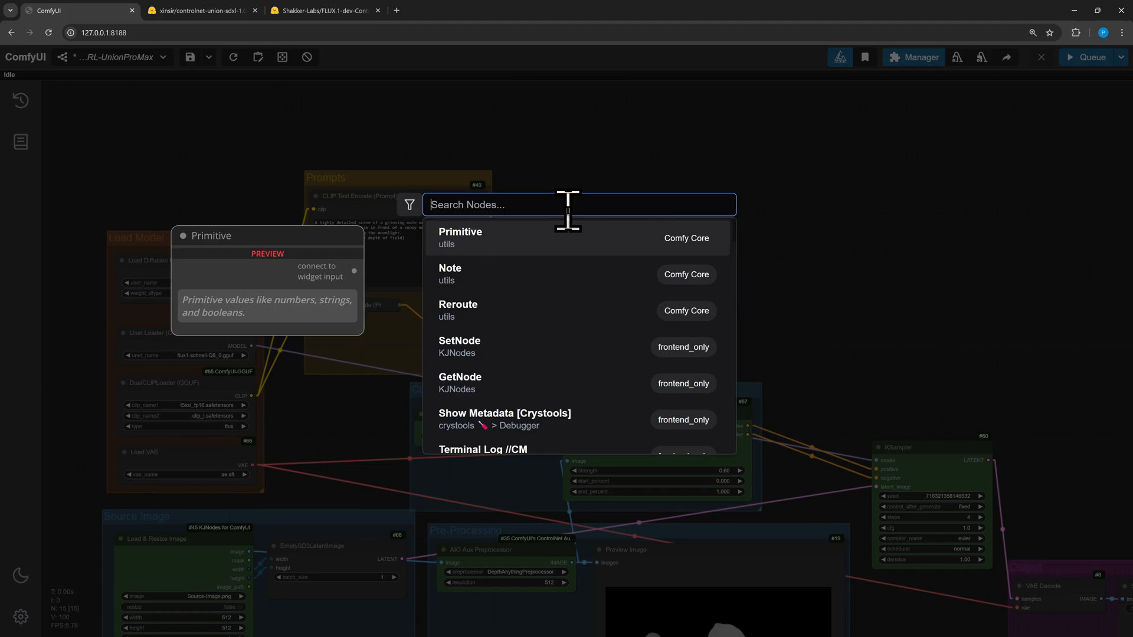
{"action": "type", "text": "clip test"}
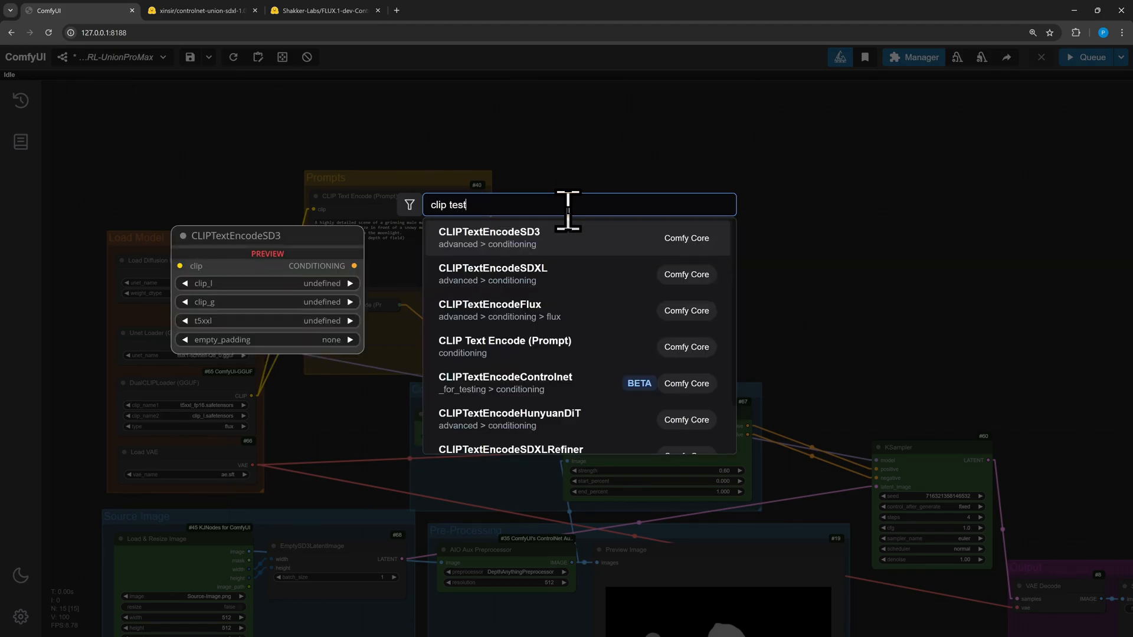
{"action": "left_click", "coordinate": [537, 308]}
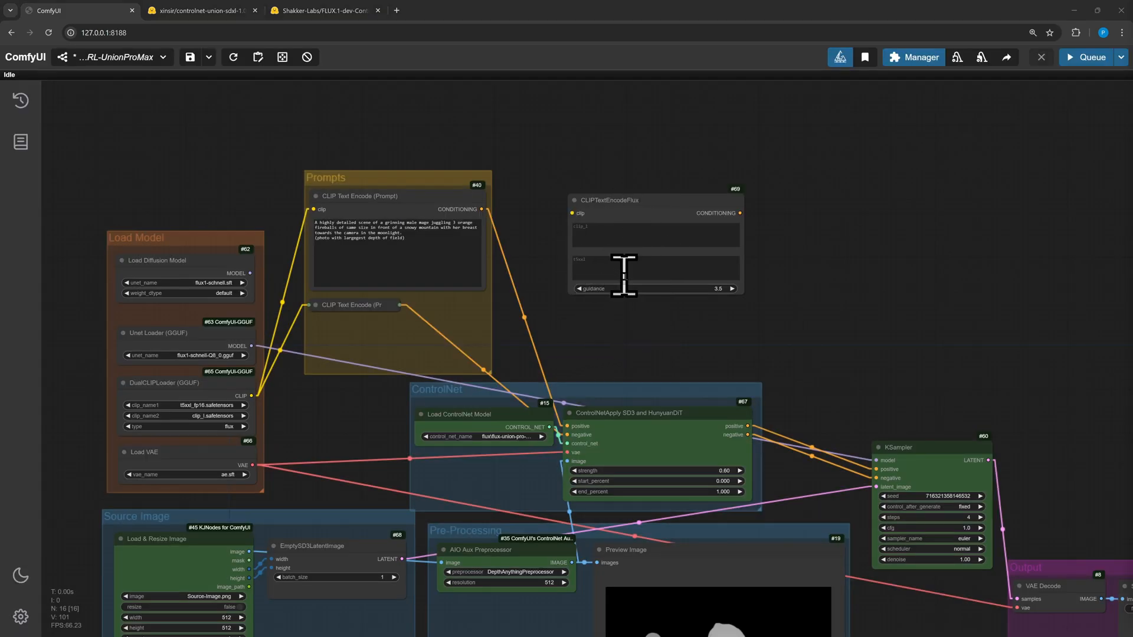
Copy the positive prompt text into the CLIPTextEncodeFlux node's t5xxl field
{"action": "key", "text": "ctrl+a"}
{"action": "key", "text": "ctrl+c"}
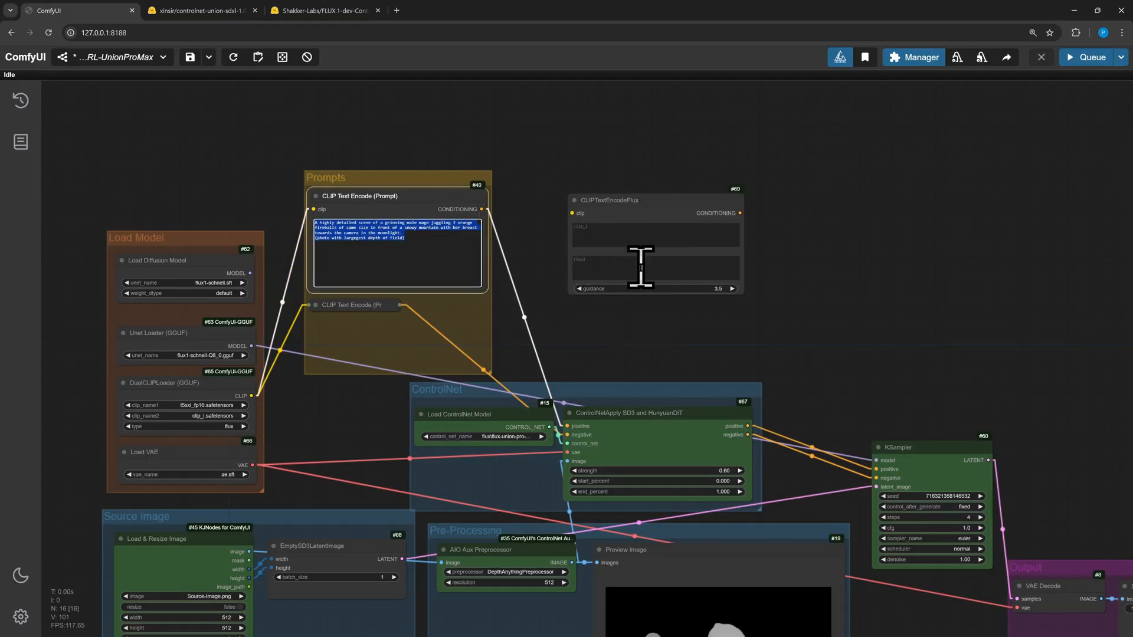
{"action": "left_click", "coordinate": [640, 260]}
{"action": "key", "text": "ctrl+v"}
Wire the DualCLIPLoader's CLIP into the CLIPTextEncodeFlux node and its conditioning to the ControlNet apply's positive input
{"action": "left_click_drag", "start_coordinate": [341, 307], "coordinate": [341, 355]}
{"action": "left_click_drag", "start_coordinate": [742, 294], "coordinate": [741, 337]}
{"action": "left_click_drag", "start_coordinate": [252, 395], "coordinate": [640, 307]}
{"action": "left_click_drag", "start_coordinate": [737, 213], "coordinate": [565, 435]}
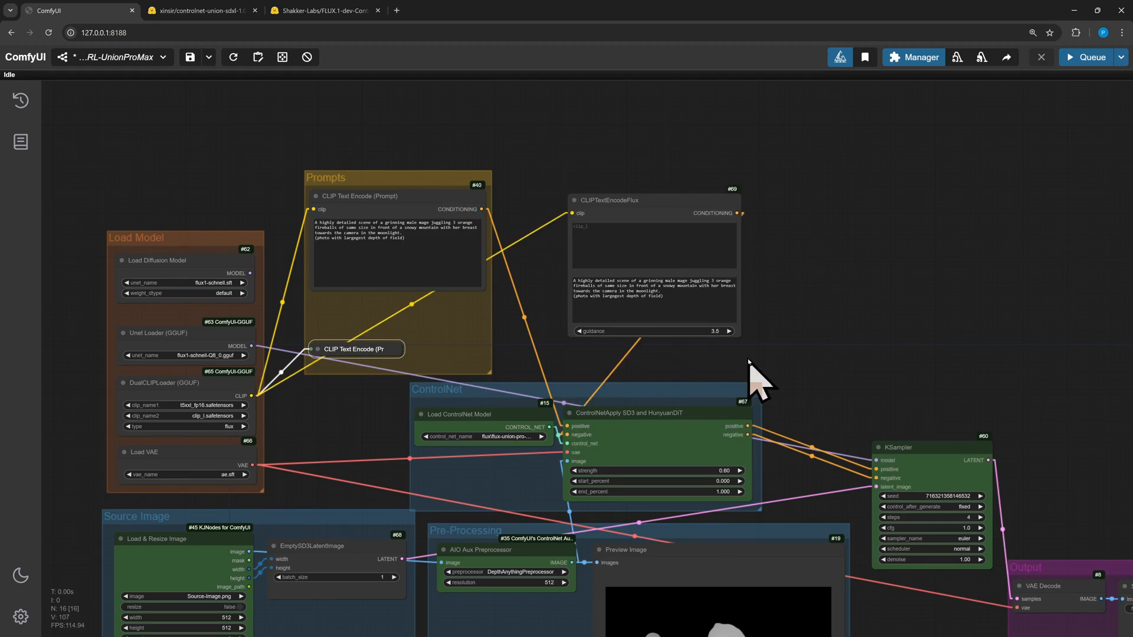
{"action": "left_click", "coordinate": [318, 349]}
{"action": "left_click_drag", "start_coordinate": [483, 362], "coordinate": [568, 436]}
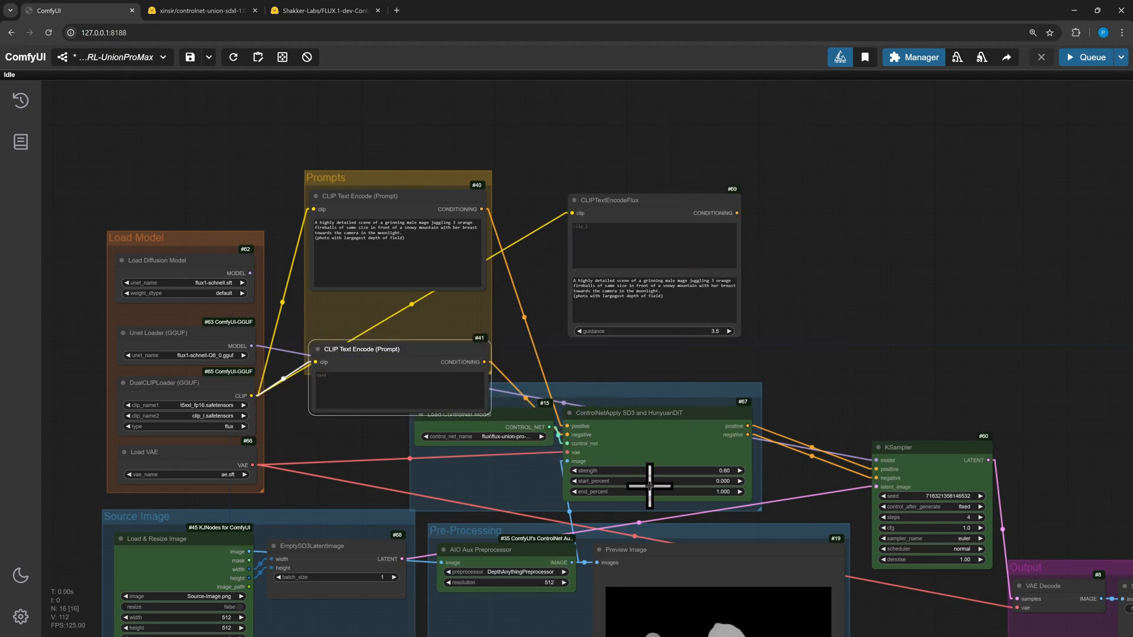
{"action": "left_click", "coordinate": [319, 351]}
{"action": "left_click_drag", "start_coordinate": [736, 213], "coordinate": [602, 424]}
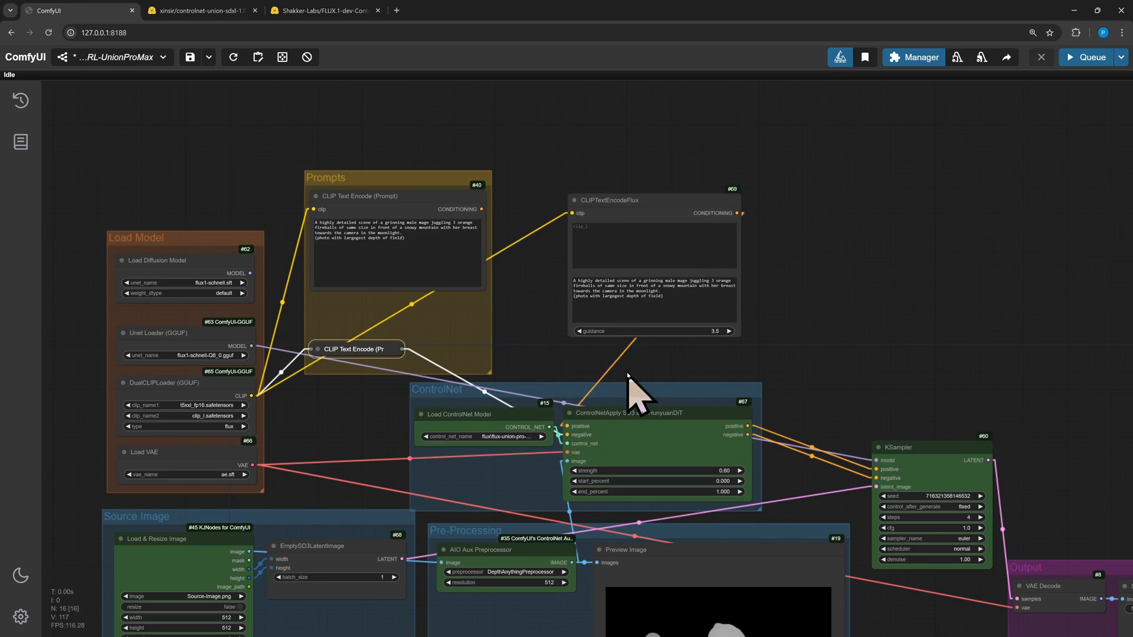
Move the CLIPTextEncodeFlux node into the Prompts group and delete the old positive CLIP Text Encode node
{"action": "left_click_drag", "start_coordinate": [405, 196], "coordinate": [178, 106]}
{"action": "left_click_drag", "start_coordinate": [660, 204], "coordinate": [399, 205]}
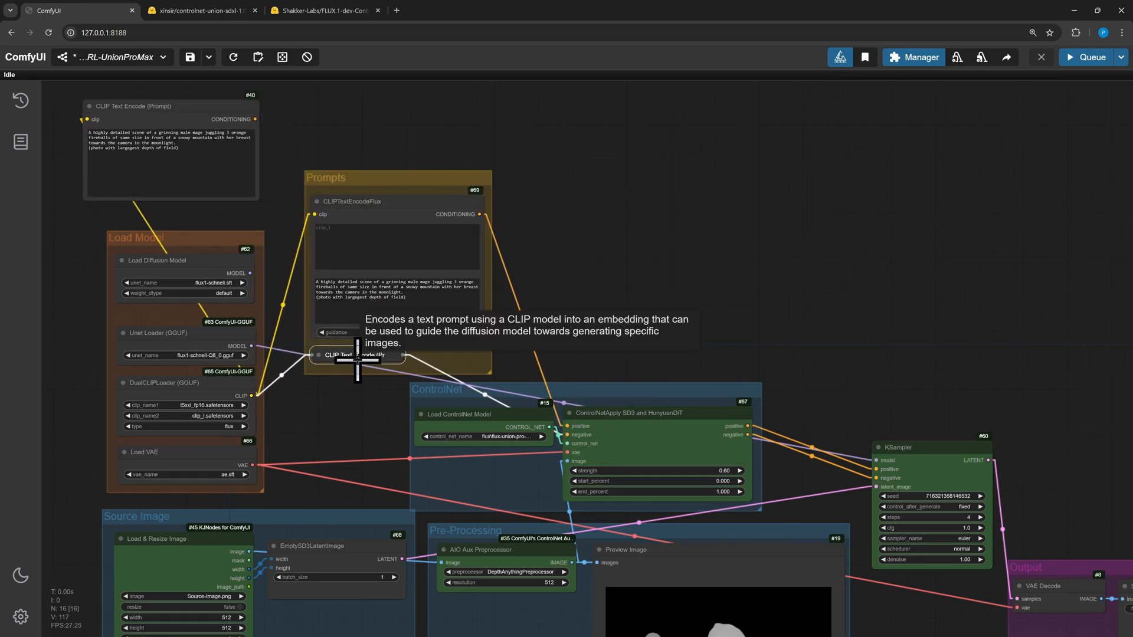
{"action": "left_click", "coordinate": [228, 114]}
{"action": "key", "text": "Delete"}
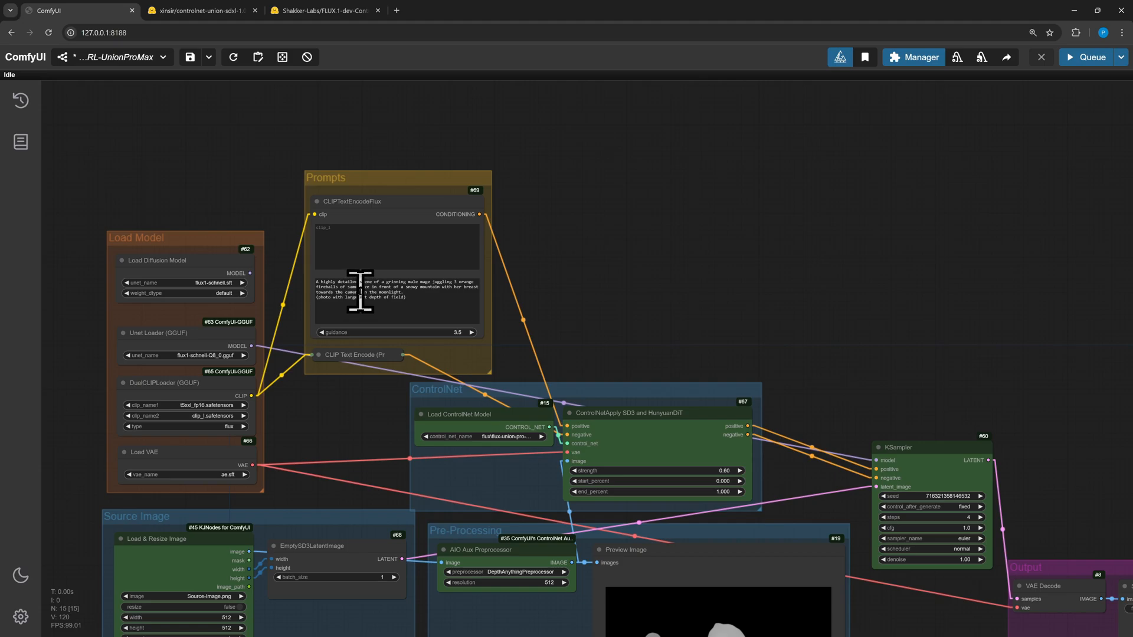
Queue the workflow again and view the new generated image
{"action": "scroll", "coordinate": [554, 298], "scroll_direction": "up", "scroll_amount": 3}
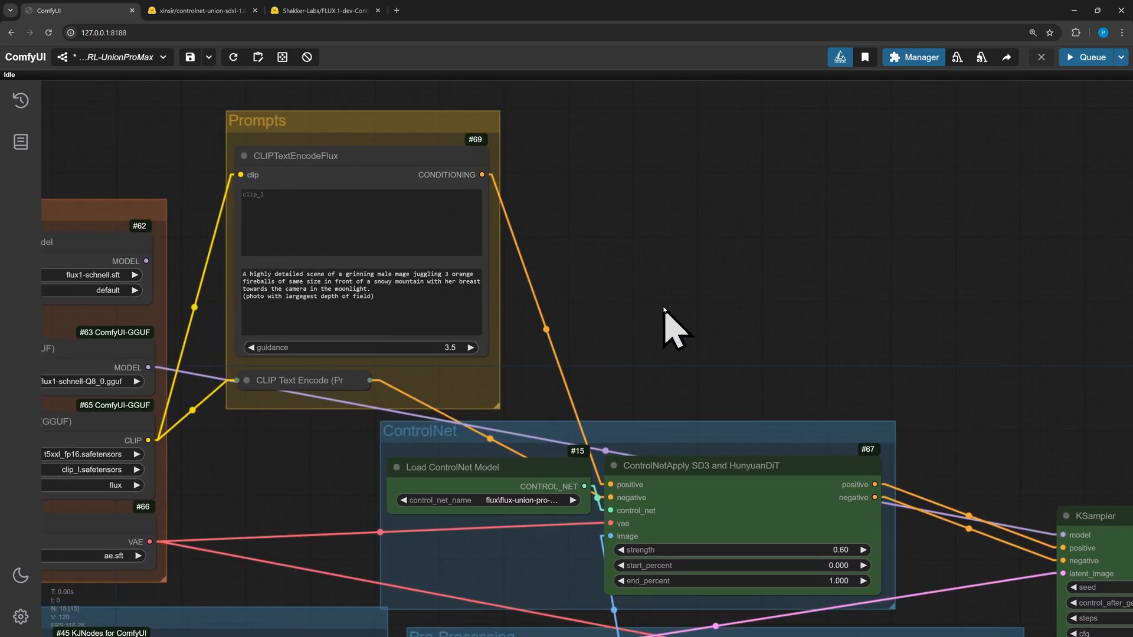
{"action": "scroll", "coordinate": [590, 304], "scroll_direction": "down", "scroll_amount": 5}
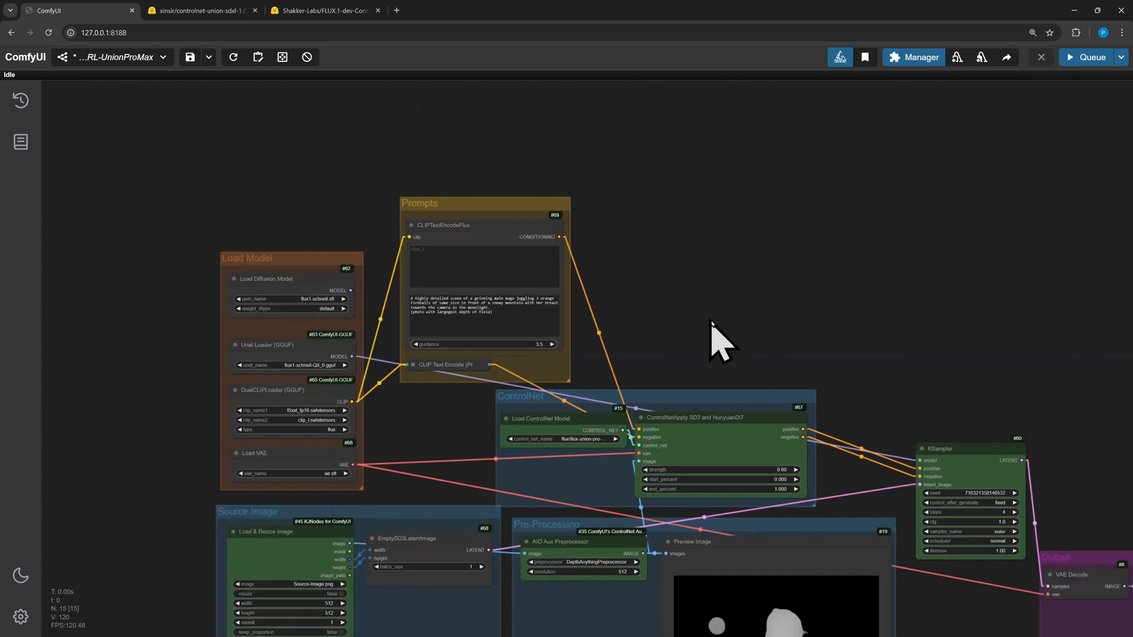
{"action": "scroll", "coordinate": [711, 321], "scroll_direction": "down", "scroll_amount": 4}
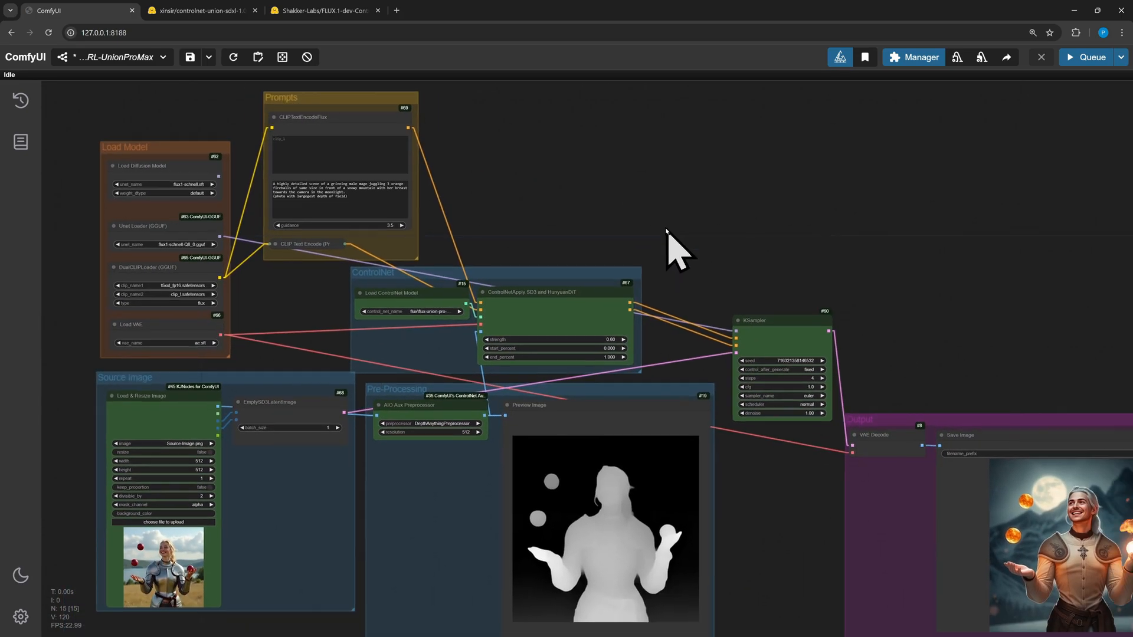
{"action": "left_click_drag", "start_coordinate": [667, 230], "coordinate": [631, 225]}
{"action": "key", "text": "ctrl+Return"}
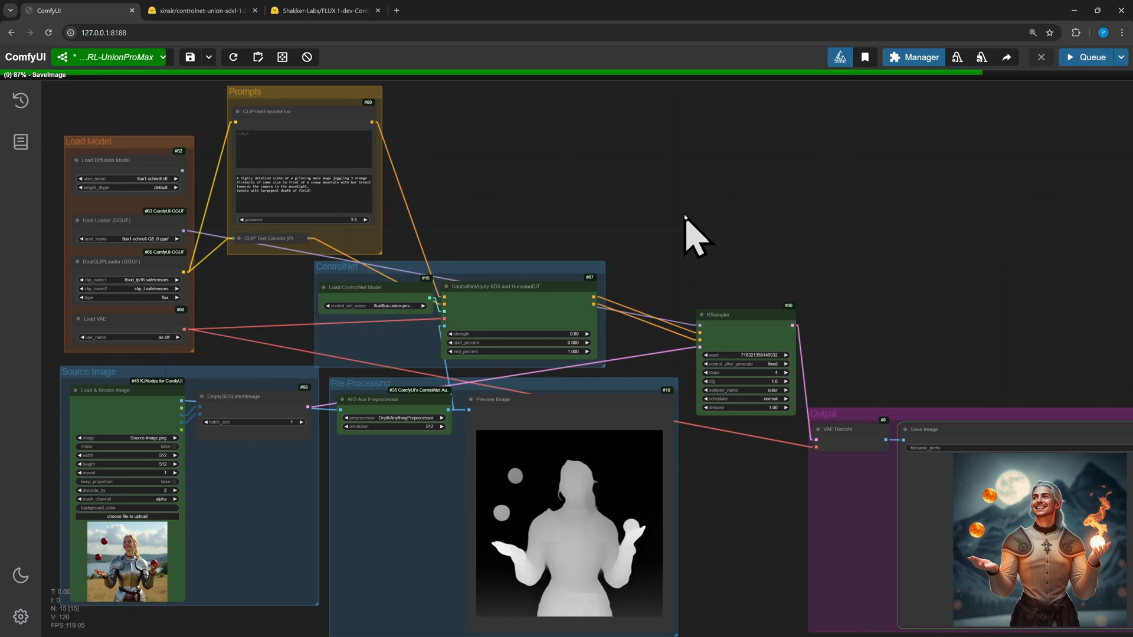
{"action": "left_click_drag", "start_coordinate": [908, 315], "coordinate": [798, 265]}
{"action": "scroll", "coordinate": [791, 278], "scroll_direction": "up", "scroll_amount": 4}
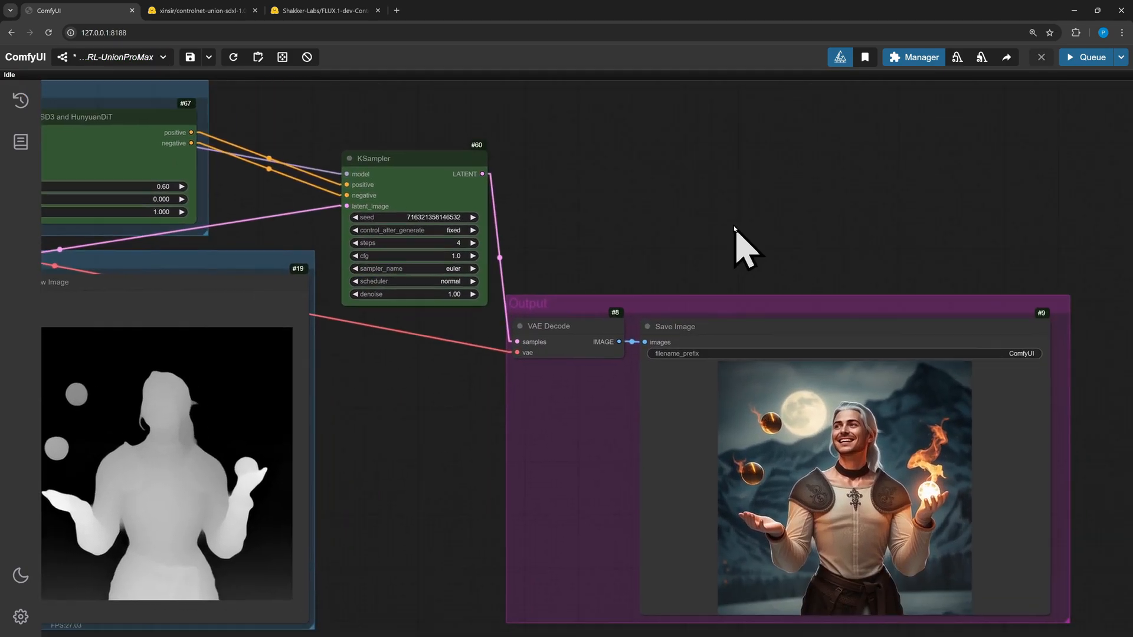
Add a tinyKSampler node above the existing KSampler and color it green
{"action": "left_click_drag", "start_coordinate": [733, 227], "coordinate": [710, 220]}
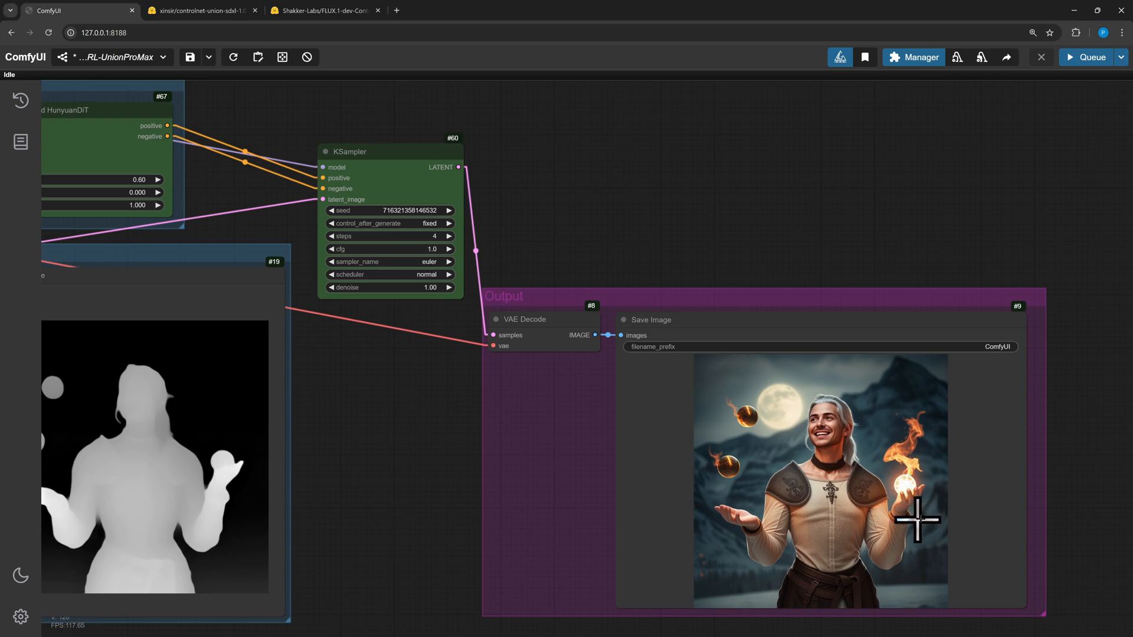
{"action": "scroll", "coordinate": [760, 470], "scroll_direction": "down", "scroll_amount": 3}
{"action": "left_click_drag", "start_coordinate": [315, 126], "coordinate": [712, 304]}
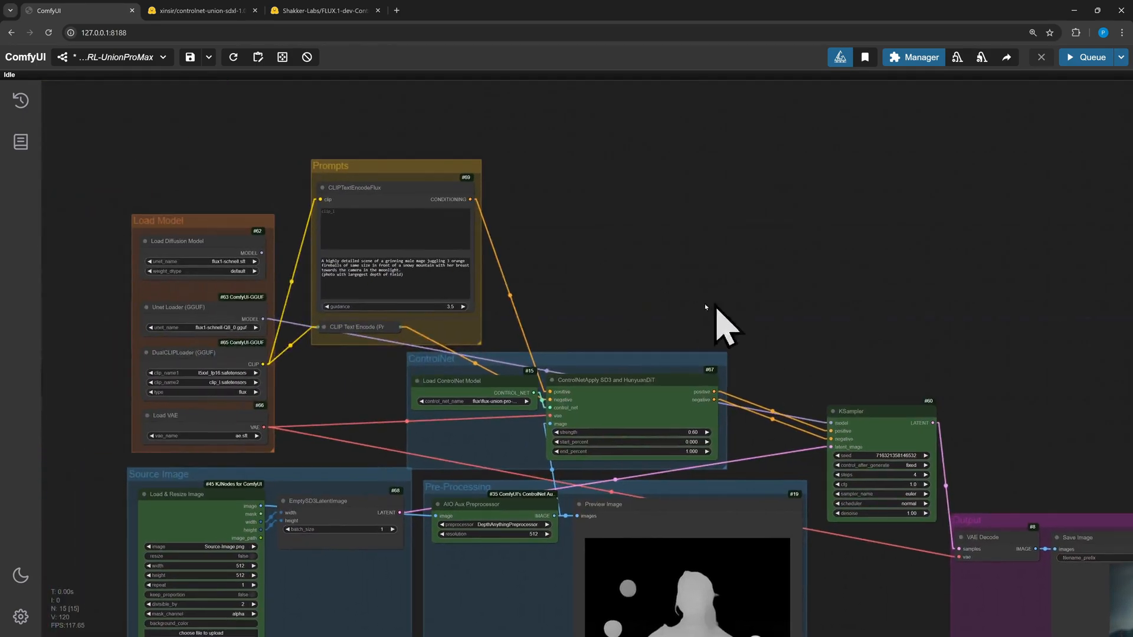
{"action": "left_click_drag", "start_coordinate": [613, 279], "coordinate": [627, 277]}
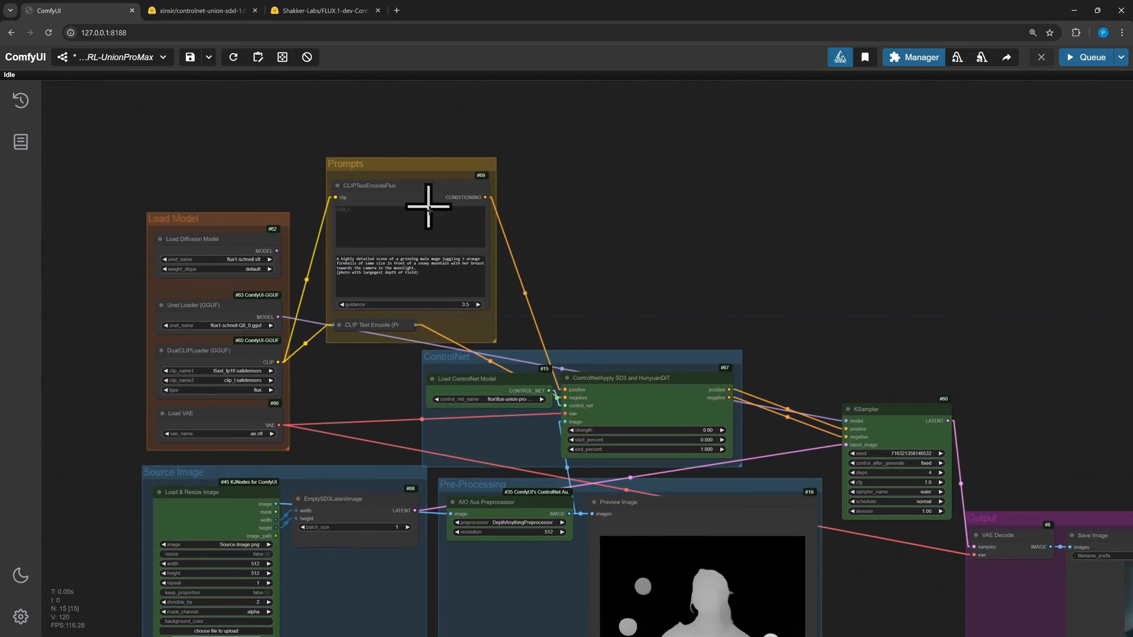
{"action": "left_click_drag", "start_coordinate": [584, 241], "coordinate": [476, 192]}
{"action": "scroll", "coordinate": [511, 202], "scroll_direction": "down", "scroll_amount": 1}
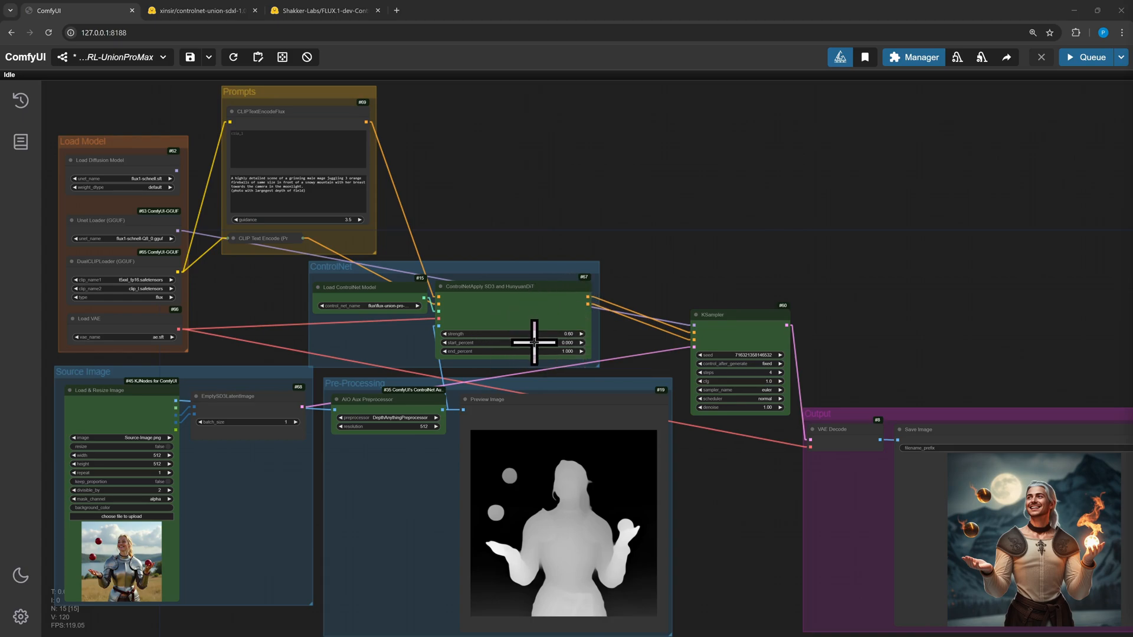
{"action": "double_click", "coordinate": [659, 255]}
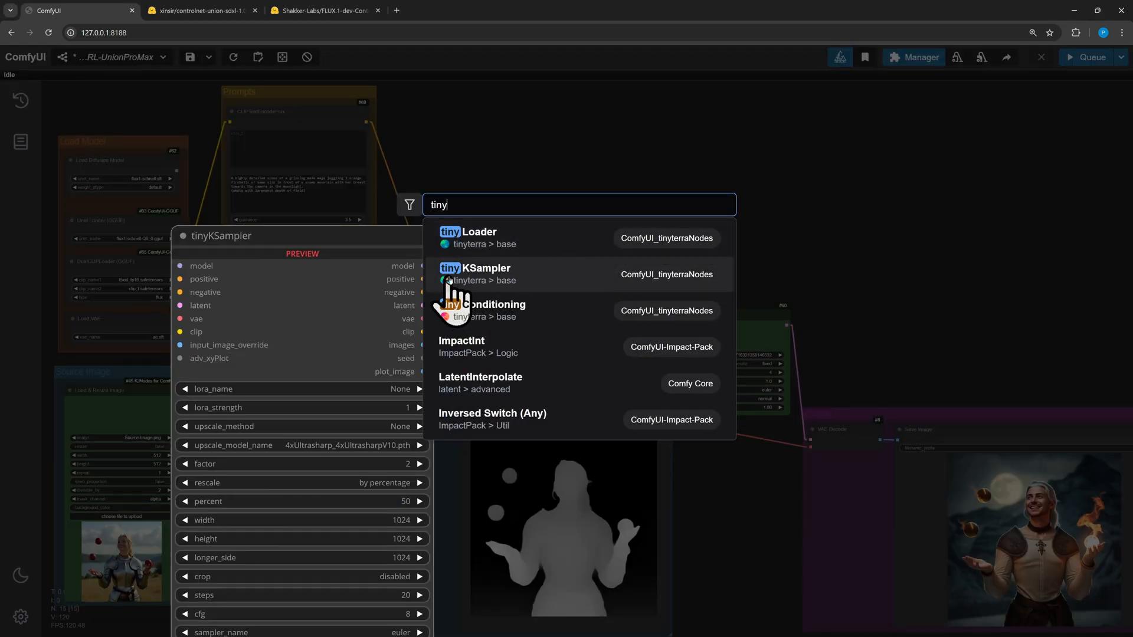
{"action": "left_click", "coordinate": [500, 278]}
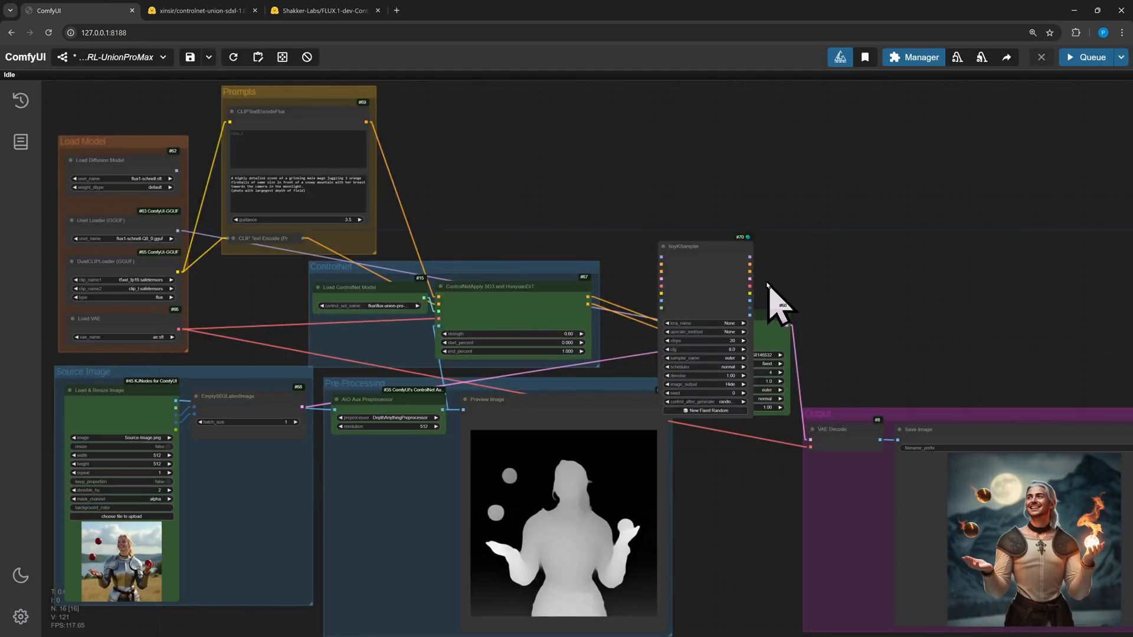
{"action": "left_click_drag", "start_coordinate": [726, 246], "coordinate": [703, 122]}
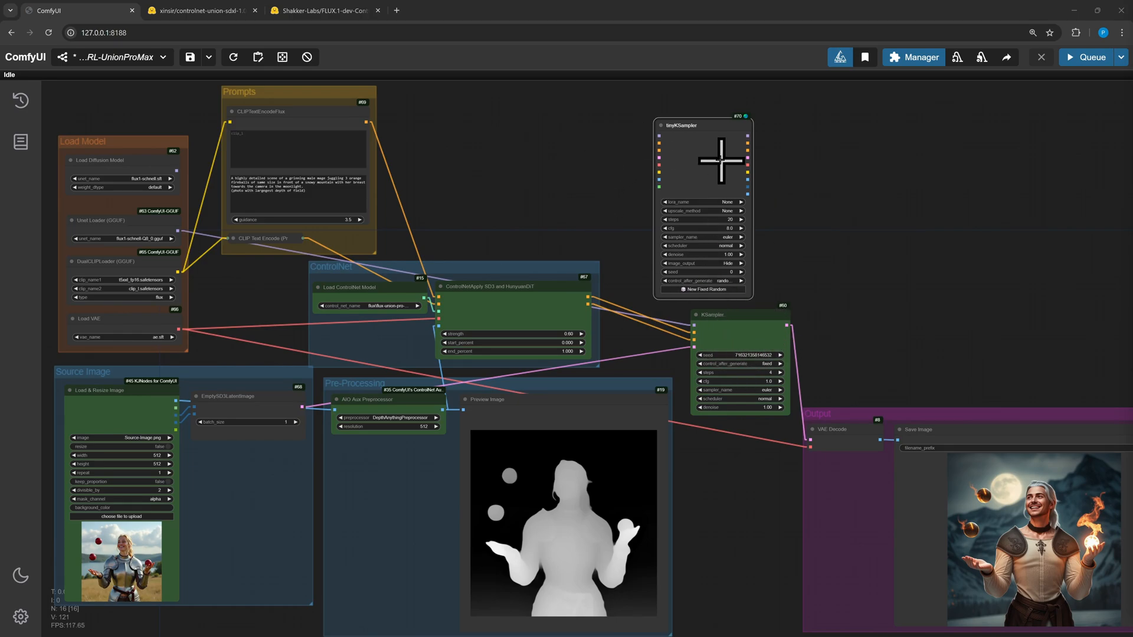
{"action": "right_click", "coordinate": [692, 133]}
{"action": "left_click", "coordinate": [717, 347]}
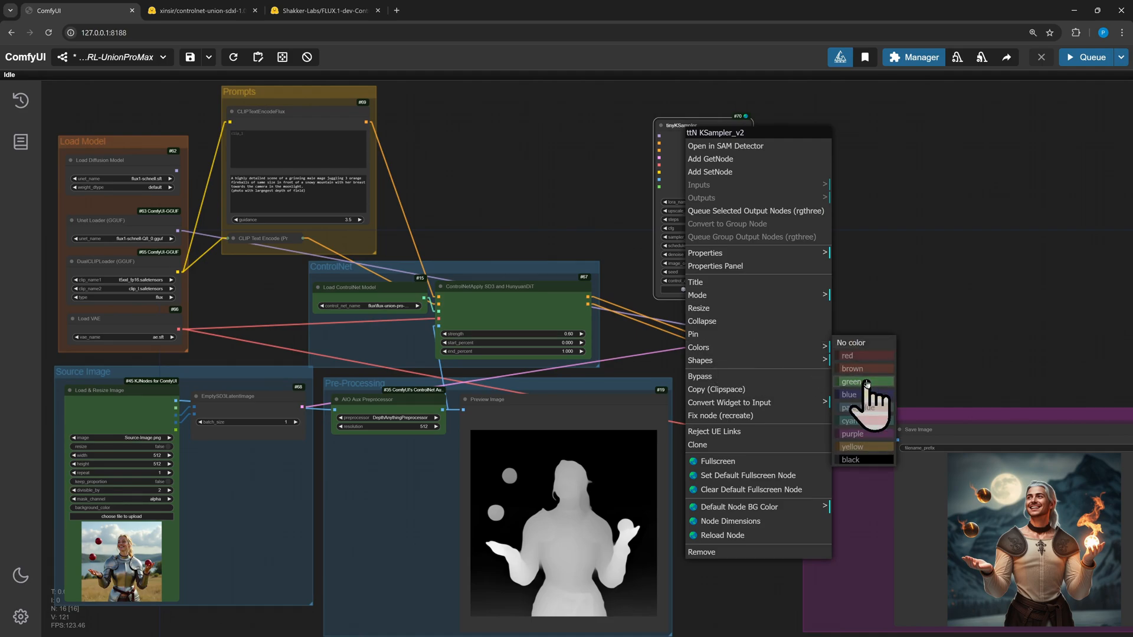
{"action": "left_click", "coordinate": [861, 380]}
Wire the tinyKSampler to the ControlNet apply's conditioning, the Unet Loader's model, the empty latent image, and the VAE Decode samples input
{"action": "scroll", "coordinate": [620, 190], "scroll_direction": "up", "scroll_amount": 4}
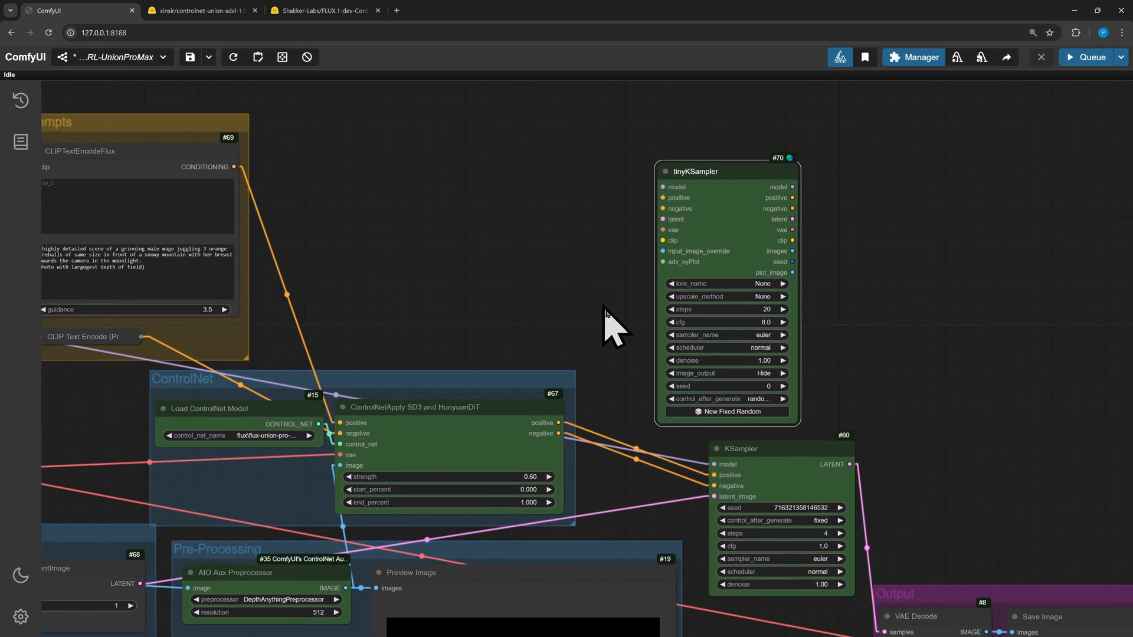
{"action": "left_click_drag", "start_coordinate": [559, 422], "coordinate": [662, 209]}
{"action": "left_click_drag", "start_coordinate": [455, 302], "coordinate": [653, 295]}
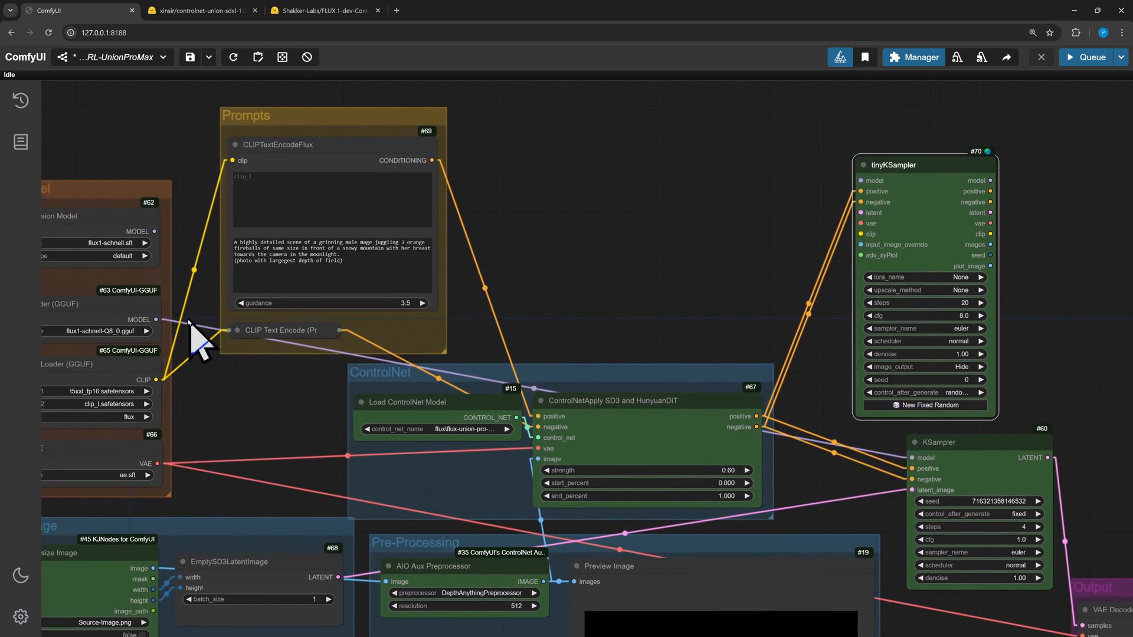
{"action": "left_click_drag", "start_coordinate": [156, 319], "coordinate": [853, 188]}
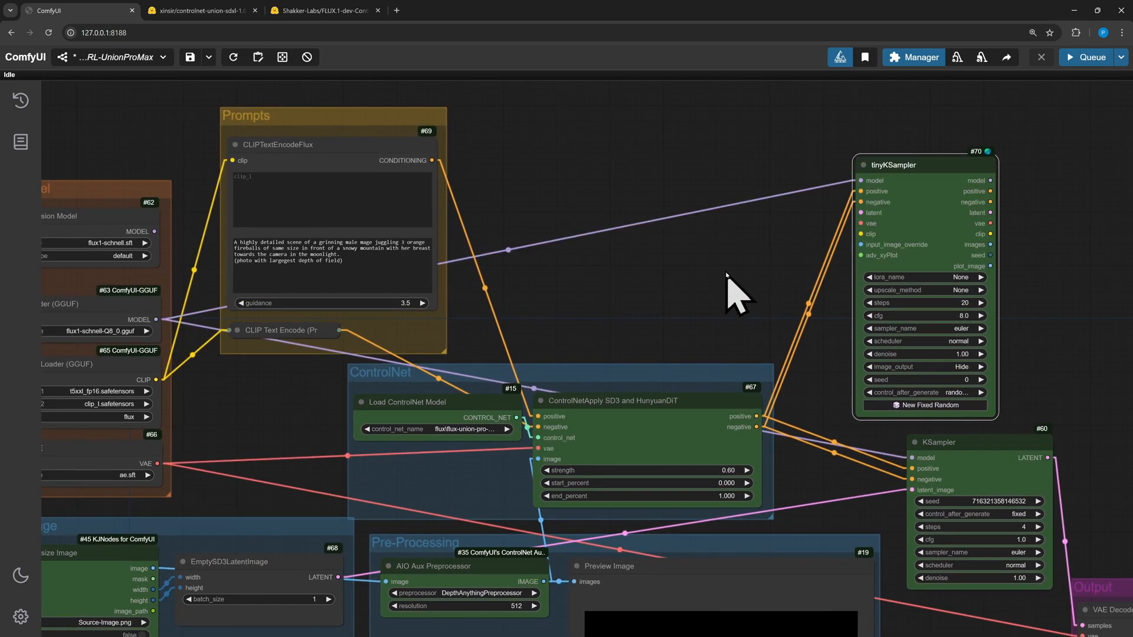
{"action": "left_click_drag", "start_coordinate": [733, 291], "coordinate": [675, 189]}
{"action": "left_click_drag", "start_coordinate": [264, 492], "coordinate": [796, 130]}
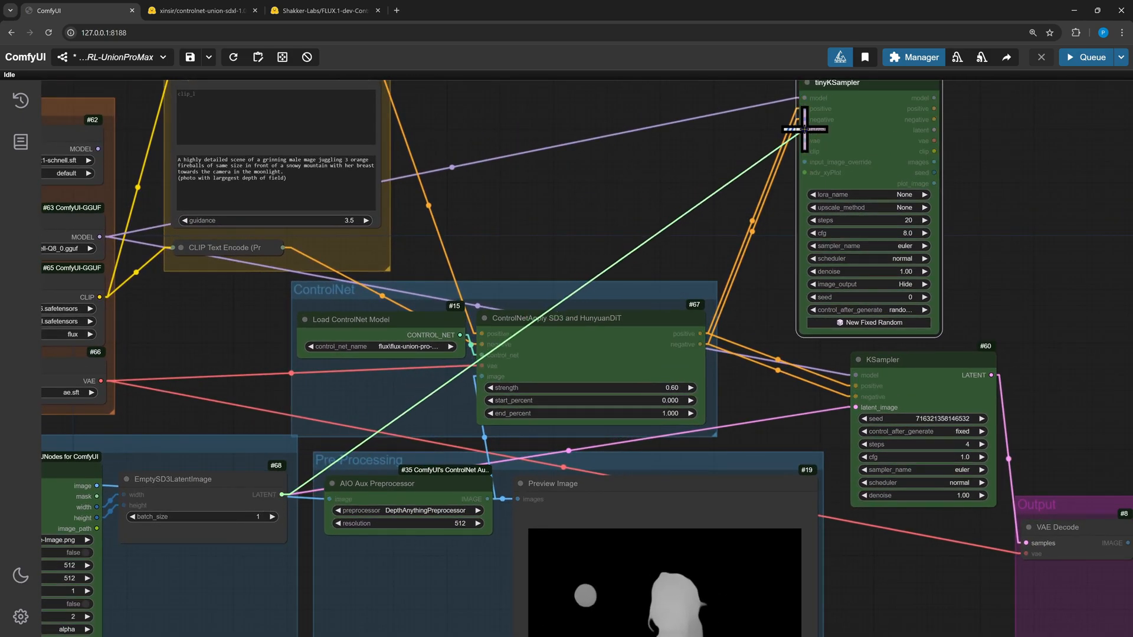
{"action": "left_click_drag", "start_coordinate": [1035, 198], "coordinate": [746, 255]}
{"action": "left_click_drag", "start_coordinate": [649, 187], "coordinate": [741, 600]}
Copy the KSampler's seed into the tinyKSampler and set its control_after_generate to fixed
{"action": "left_click_drag", "start_coordinate": [806, 461], "coordinate": [884, 437]}
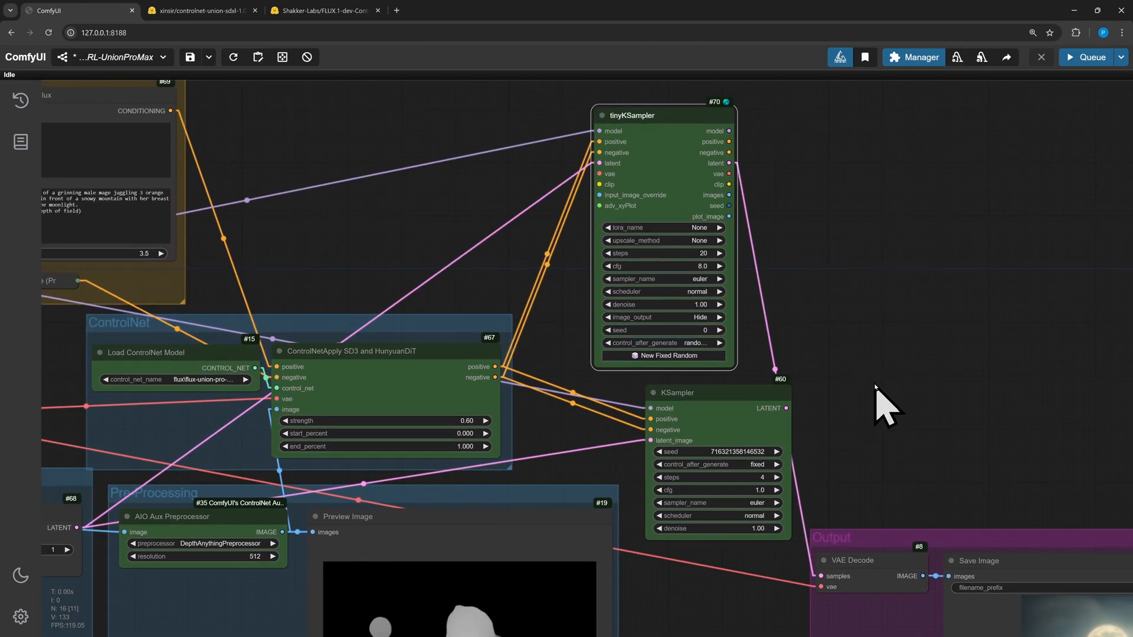
{"action": "mouse_move", "coordinate": [748, 401]}
{"action": "left_mouse_down"}
{"action": "mouse_move", "coordinate": [716, 403]}
{"action": "mouse_move", "coordinate": [729, 401]}
{"action": "left_mouse_up"}
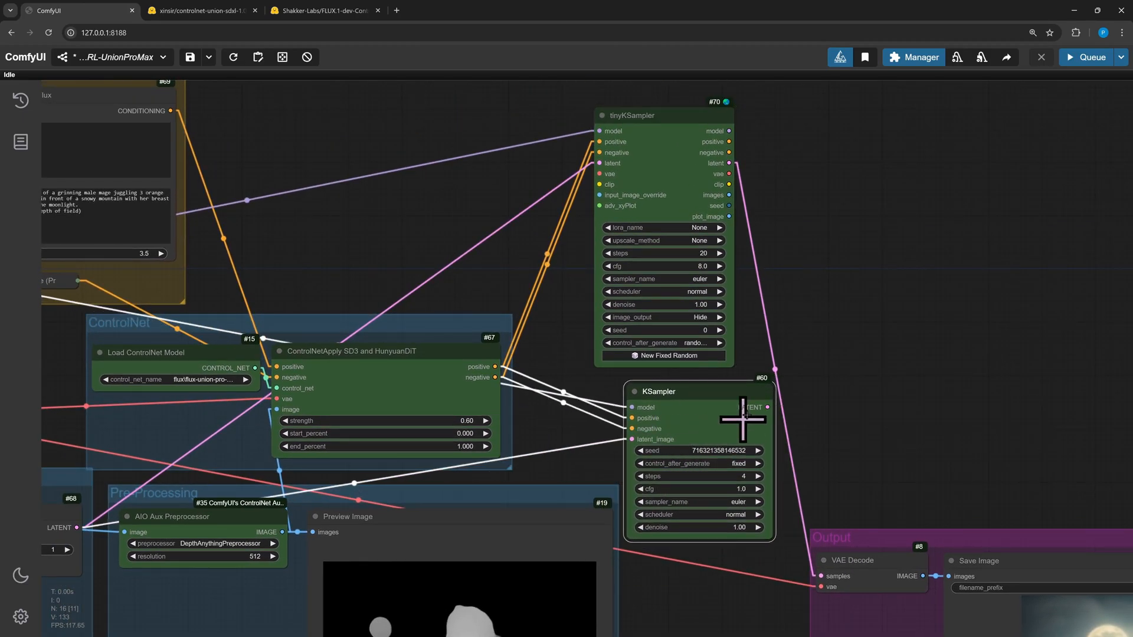
{"action": "left_click", "coordinate": [716, 451]}
{"action": "key", "text": "ctrl+c"}
{"action": "left_click", "coordinate": [684, 331]}
{"action": "key", "text": "ctrl+v"}
{"action": "key", "text": "Return"}
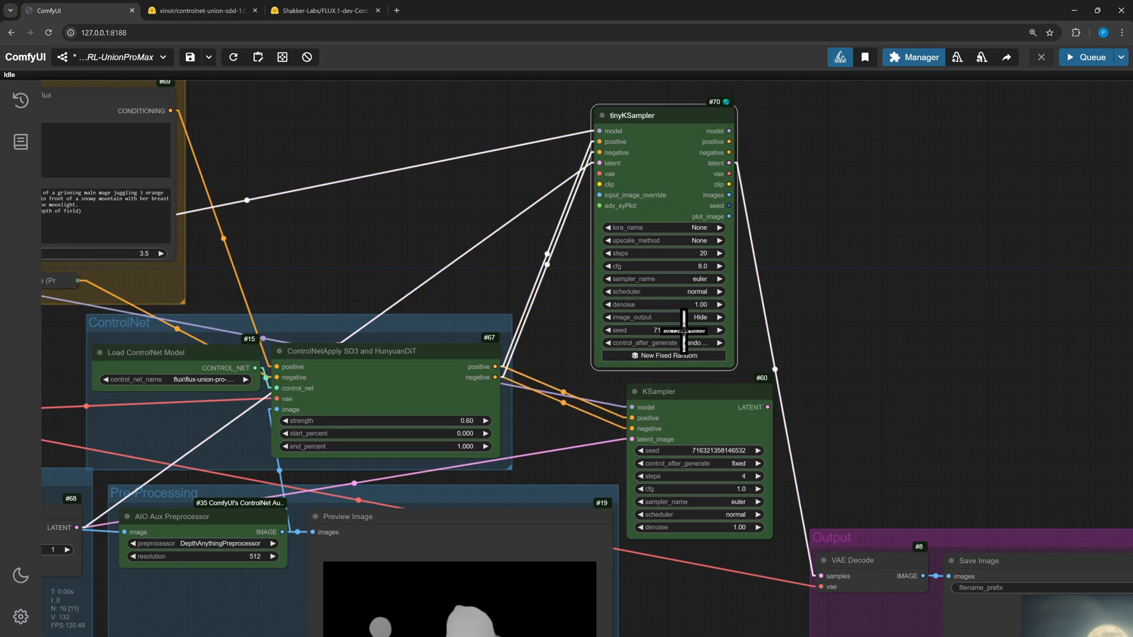
{"action": "left_click", "coordinate": [696, 343]}
{"action": "left_click", "coordinate": [705, 347]}
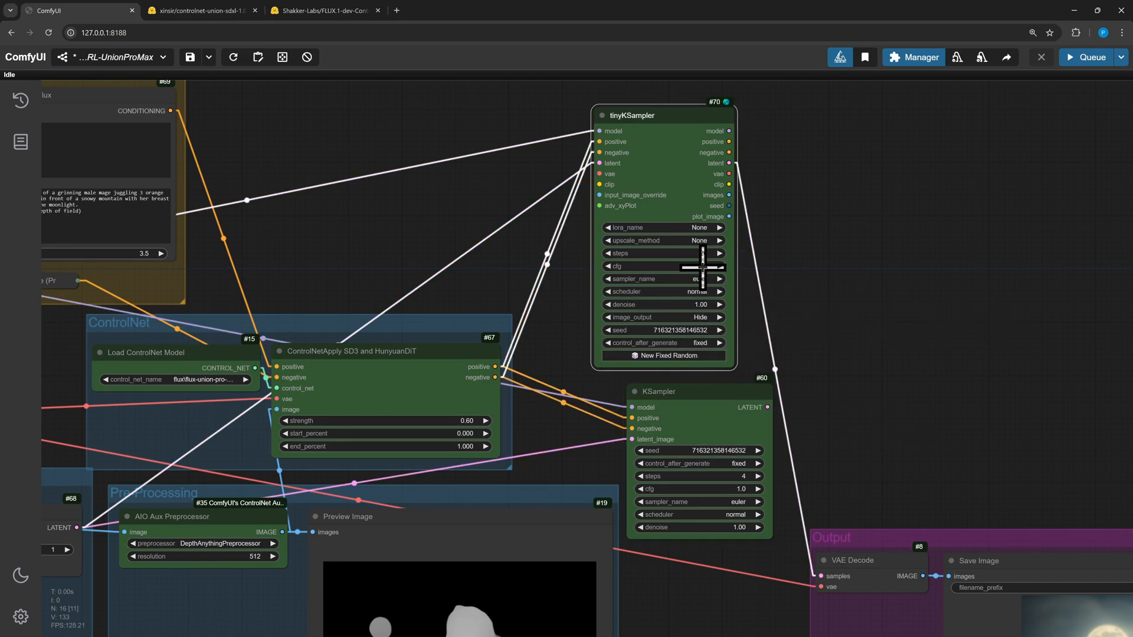
Set the tinyKSampler's steps to 4 and cfg to 1
{"action": "left_click", "coordinate": [687, 254]}
{"action": "type", "text": "4"}
{"action": "key", "text": "Return"}
{"action": "left_click", "coordinate": [702, 266]}
{"action": "type", "text": "1"}
{"action": "key", "text": "Return"}
Delete the old KSampler node
{"action": "scroll", "coordinate": [864, 351], "scroll_direction": "down", "scroll_amount": 1}
{"action": "left_click_drag", "start_coordinate": [864, 351], "coordinate": [812, 317]}
{"action": "left_click", "coordinate": [662, 384]}
{"action": "key", "text": "Delete"}
Move the tinyKSampler into place and connect the Load VAE output to its vae input
{"action": "left_click_drag", "start_coordinate": [627, 105], "coordinate": [669, 295]}
{"action": "left_click_drag", "start_coordinate": [828, 325], "coordinate": [984, 263]}
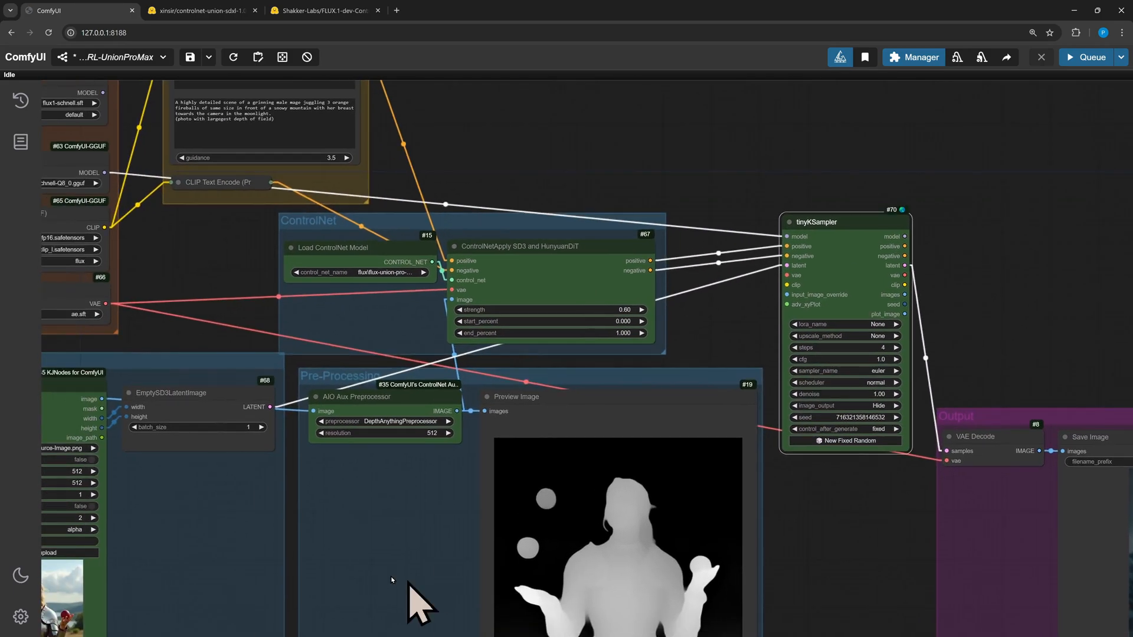
{"action": "left_click_drag", "start_coordinate": [233, 354], "coordinate": [267, 388]}
{"action": "left_click_drag", "start_coordinate": [148, 352], "coordinate": [829, 323]}
{"action": "left_click_drag", "start_coordinate": [981, 338], "coordinate": [796, 501]}
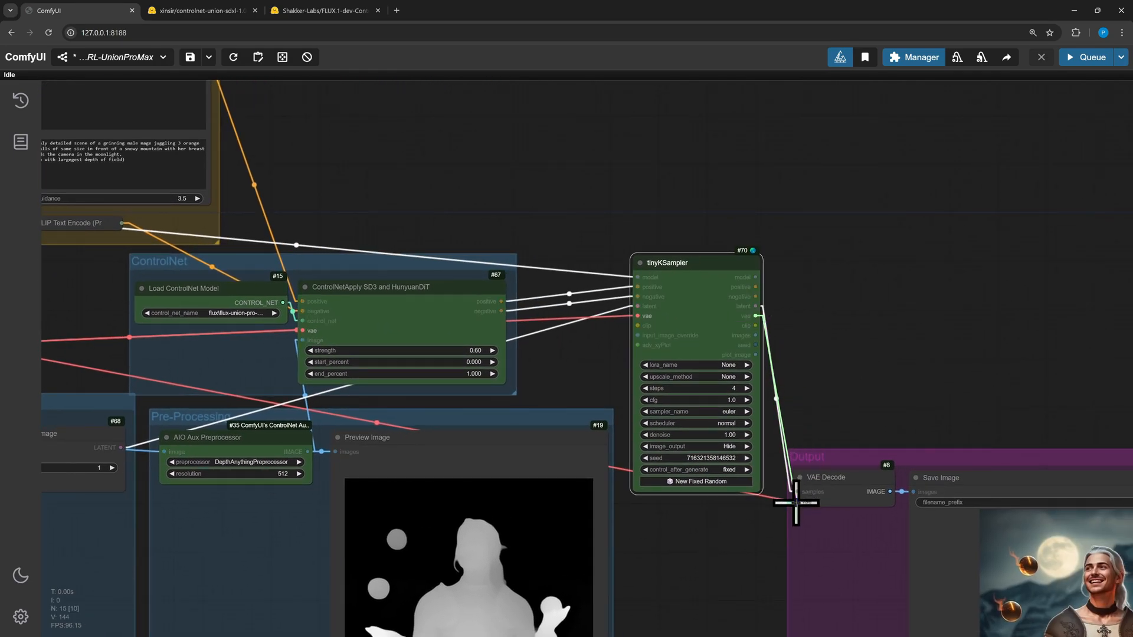
{"action": "left_click_drag", "start_coordinate": [1007, 263], "coordinate": [791, 321]}
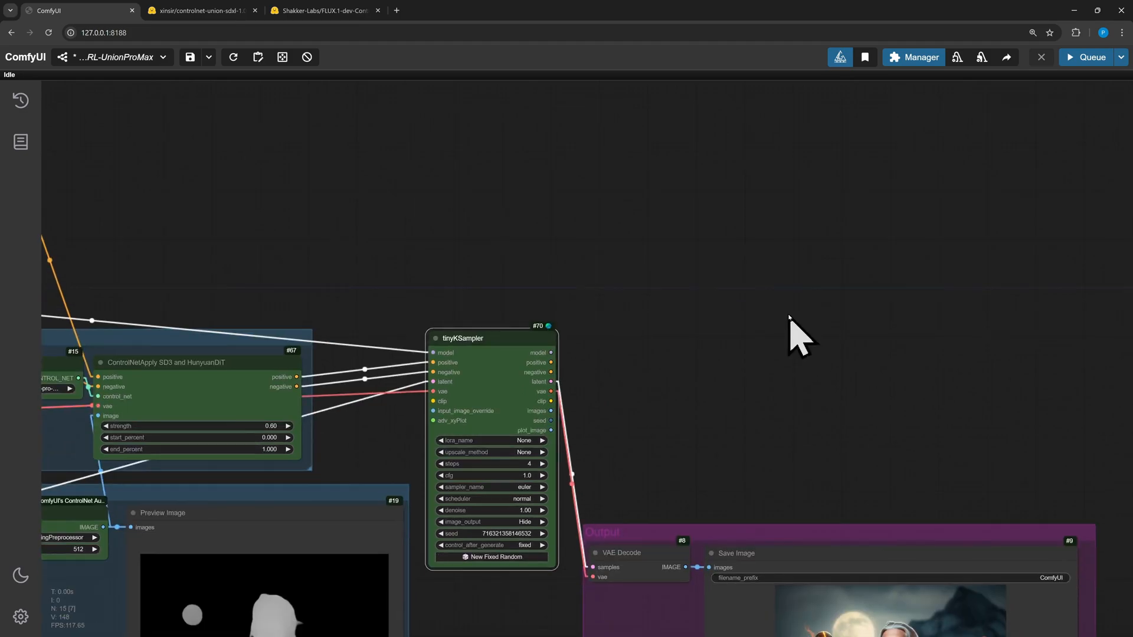
Add a Save Image node beside the tinyKSampler, enlarge it, and color it blue
{"action": "double_click", "coordinate": [651, 248]}
{"action": "type", "text": "save"}
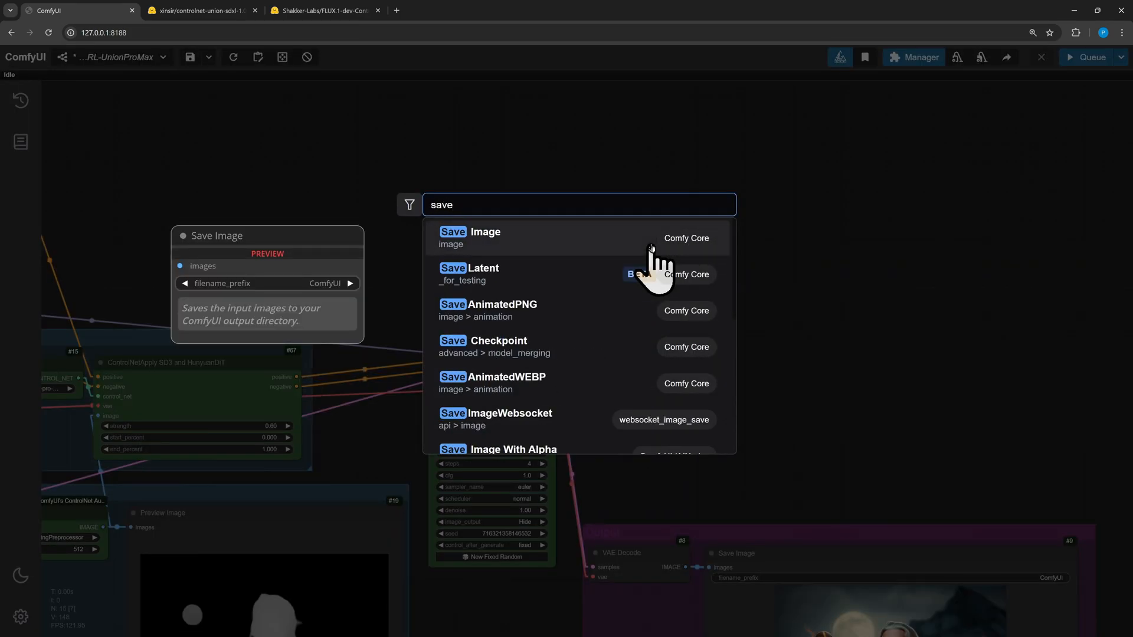
{"action": "left_click", "coordinate": [546, 239]}
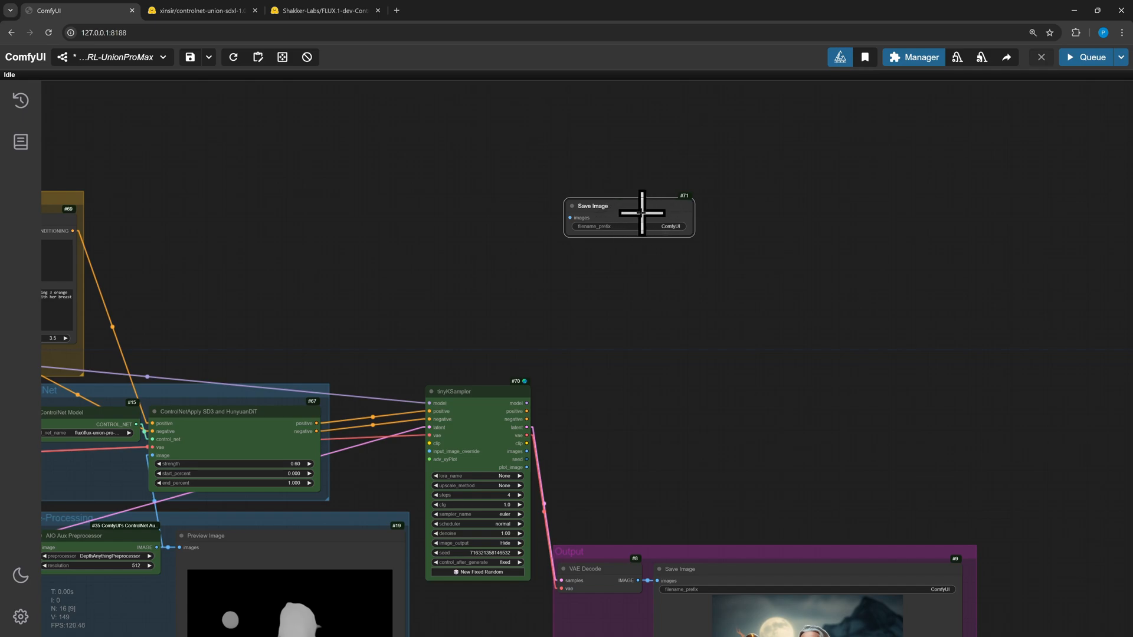
{"action": "left_click_drag", "start_coordinate": [691, 231], "coordinate": [970, 533]}
{"action": "right_click", "coordinate": [704, 304]}
{"action": "left_click", "coordinate": [767, 400]}
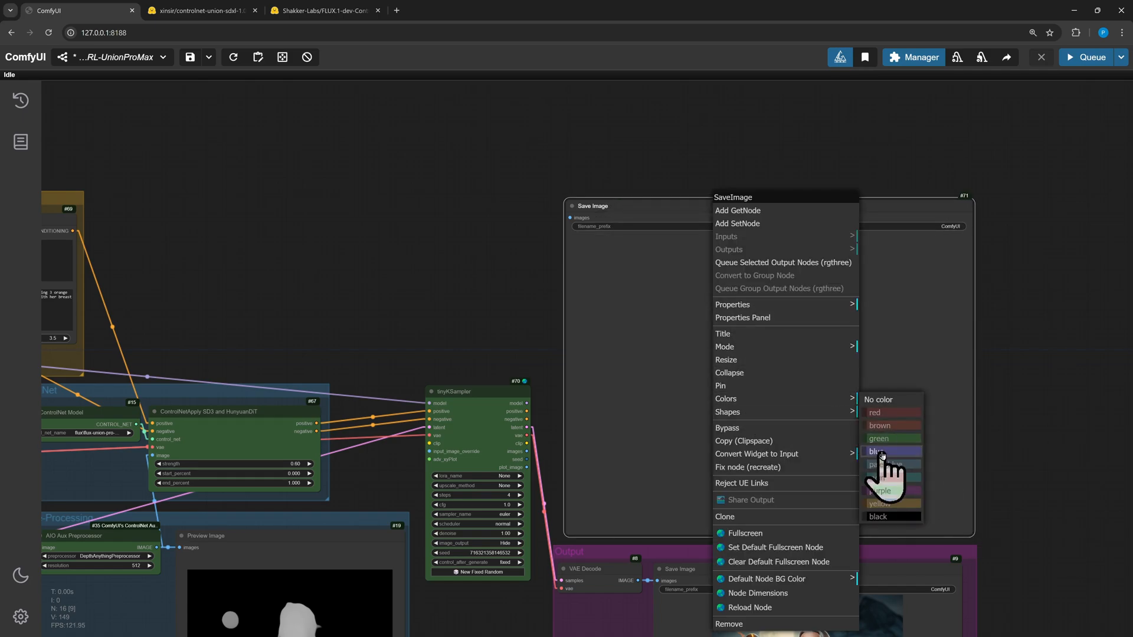
{"action": "left_click", "coordinate": [887, 470]}
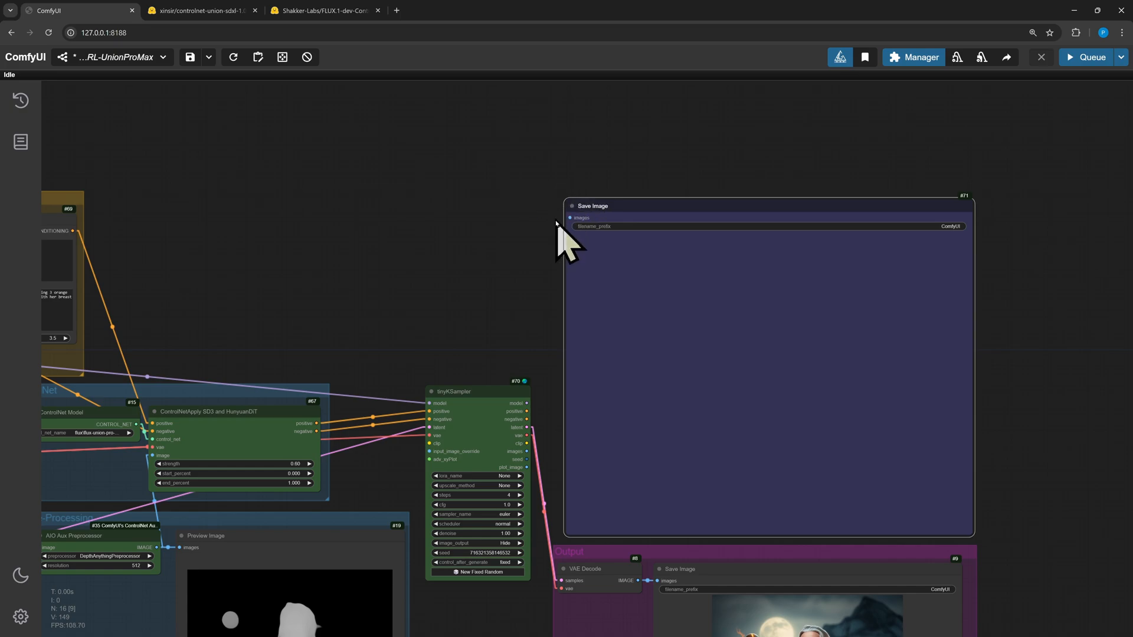
Reposition and resize the new Save Image node and connect the tinyKSampler's images output to it
{"action": "left_click_drag", "start_coordinate": [745, 306], "coordinate": [753, 253]}
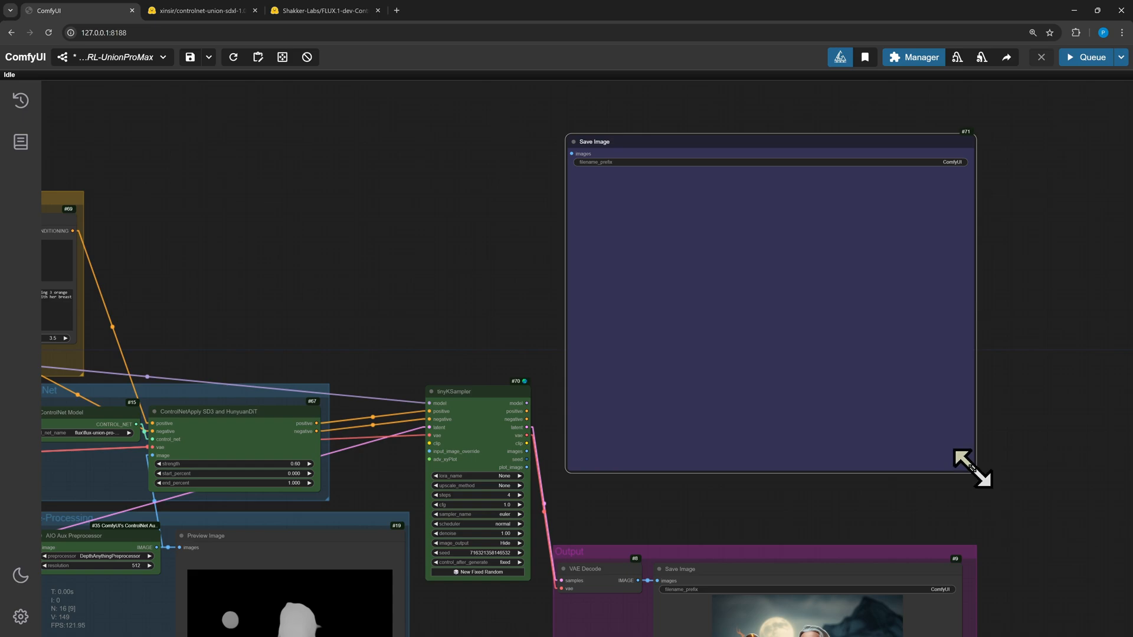
{"action": "left_click_drag", "start_coordinate": [972, 468], "coordinate": [1032, 534]}
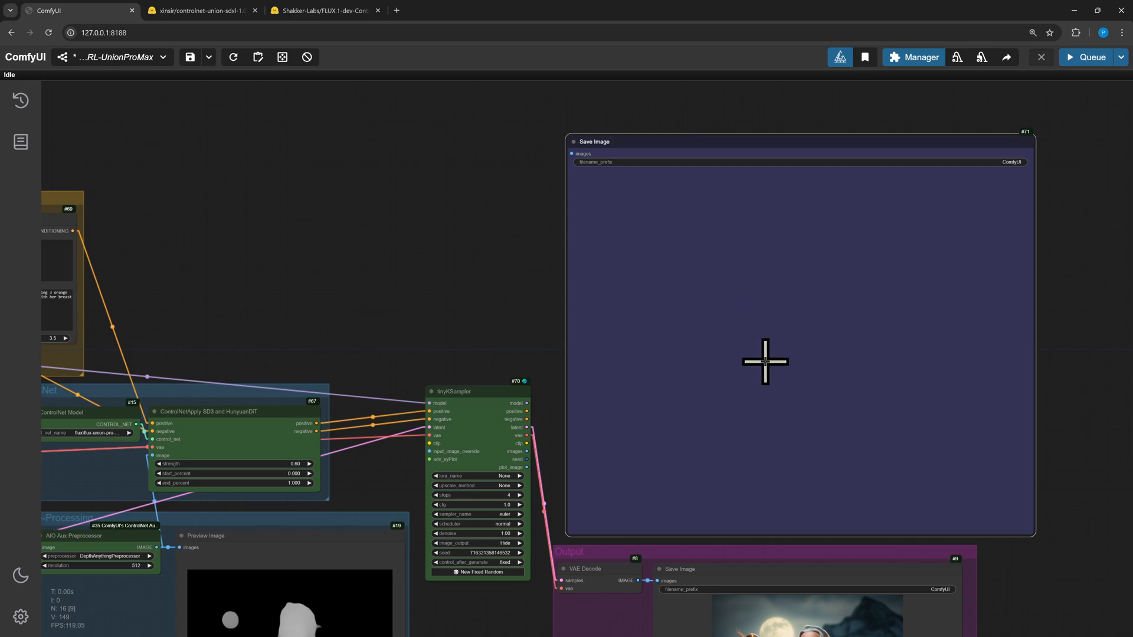
{"action": "left_click_drag", "start_coordinate": [904, 390], "coordinate": [890, 387]}
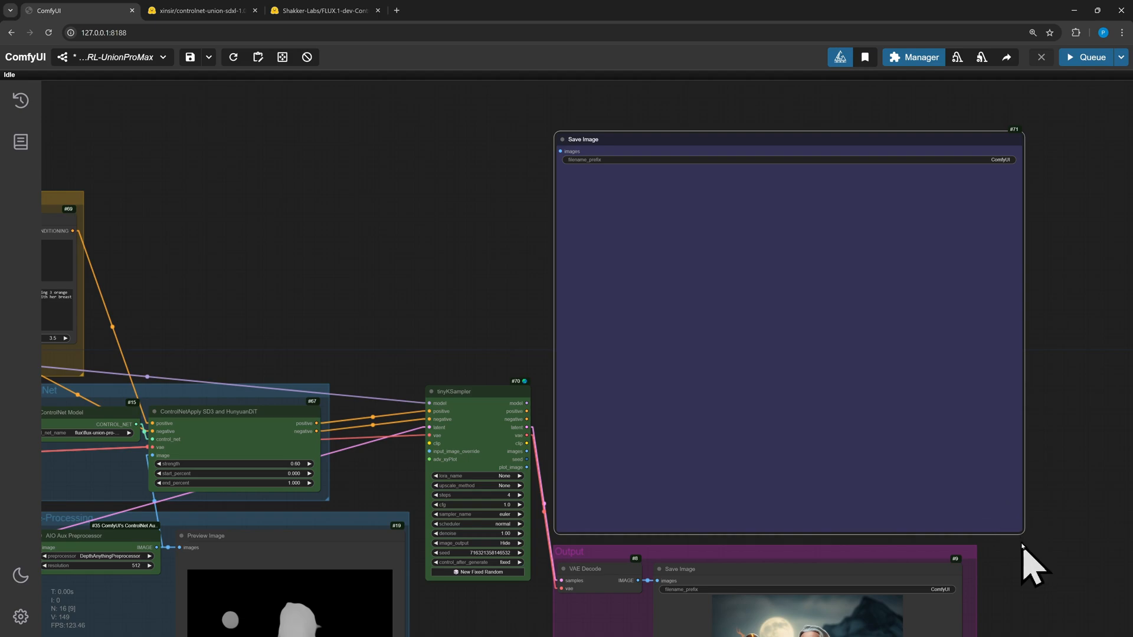
{"action": "left_click_drag", "start_coordinate": [1019, 531], "coordinate": [1078, 537]}
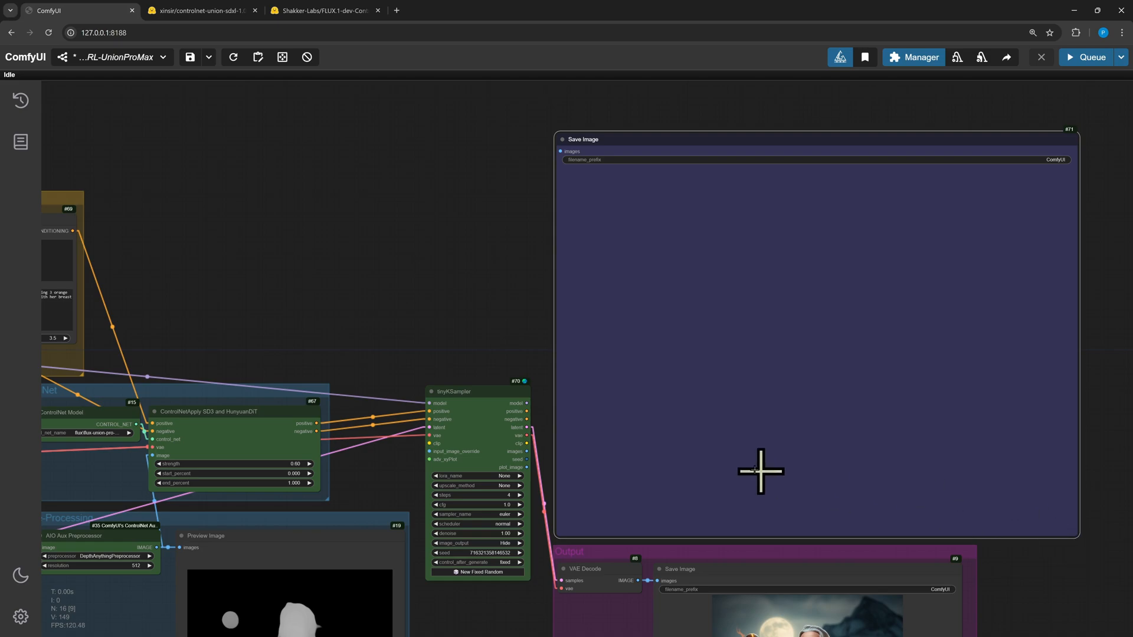
{"action": "left_click", "coordinate": [543, 455]}
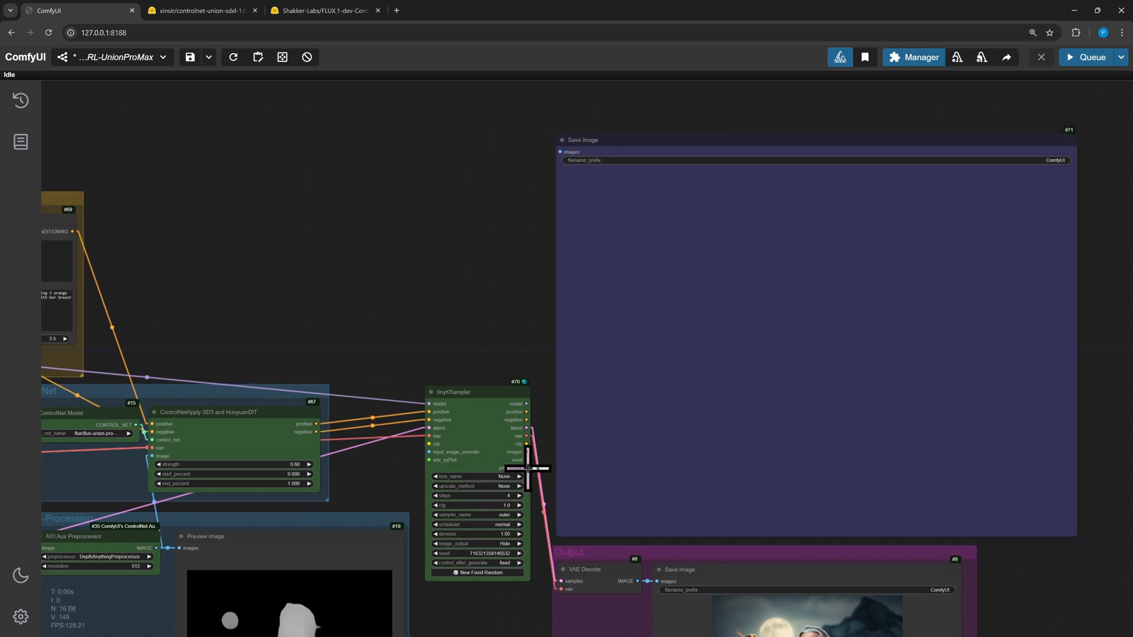
{"action": "left_click_drag", "start_coordinate": [526, 468], "coordinate": [557, 152]}
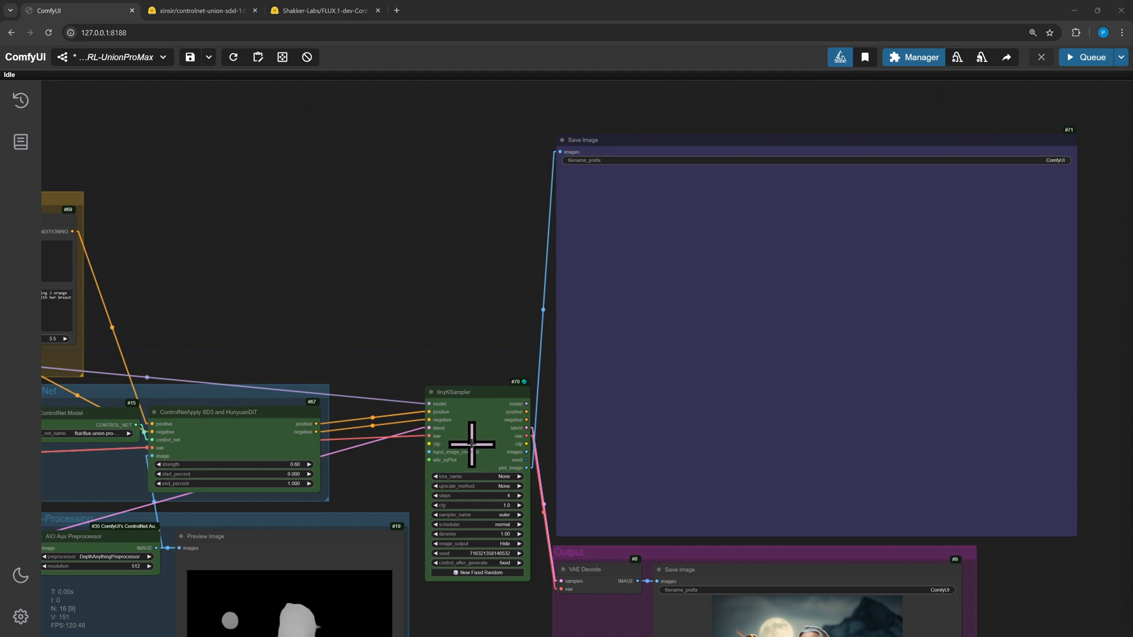
Add an advanced xyPlot node above the tinyKSampler and enlarge it
{"action": "double_click", "coordinate": [326, 220]}
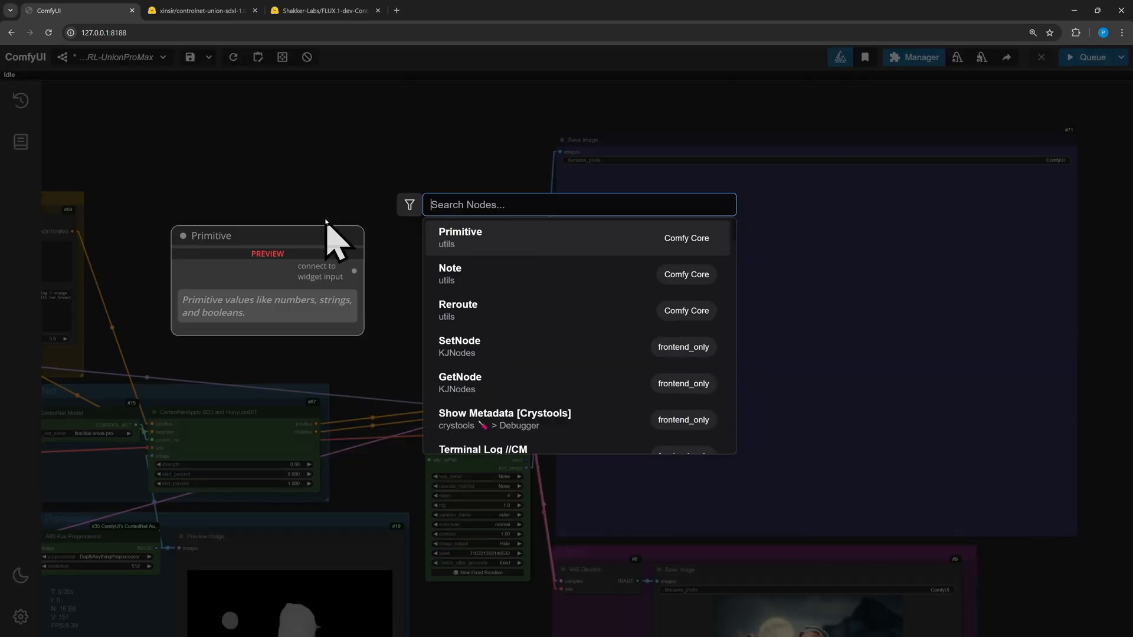
{"action": "type", "text": "a"}
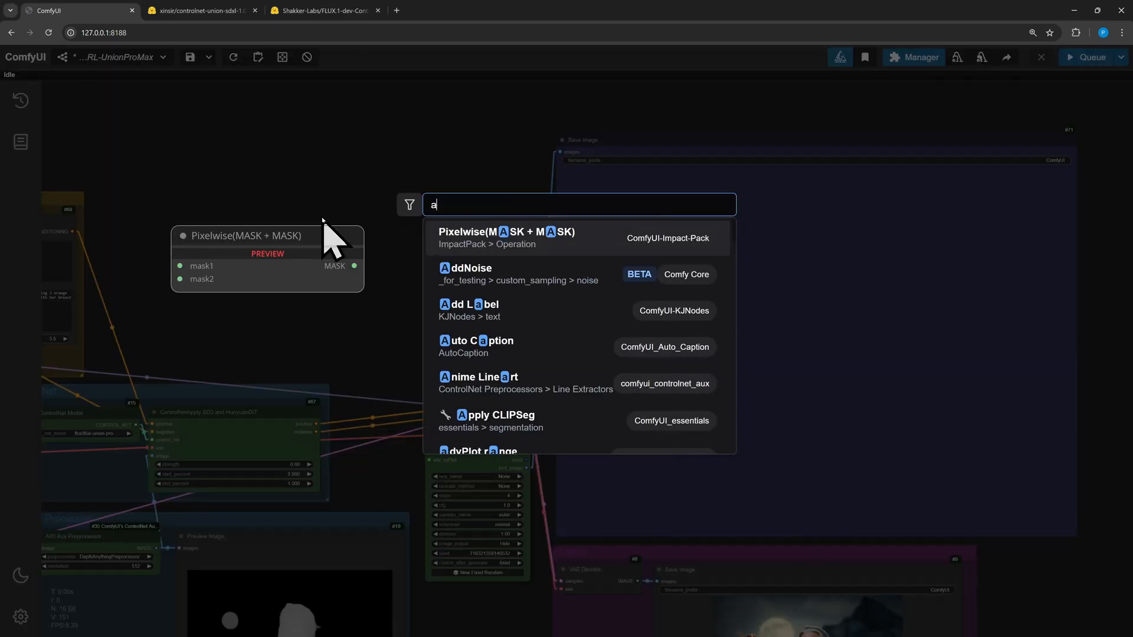
{"action": "type", "text": "dvance"}
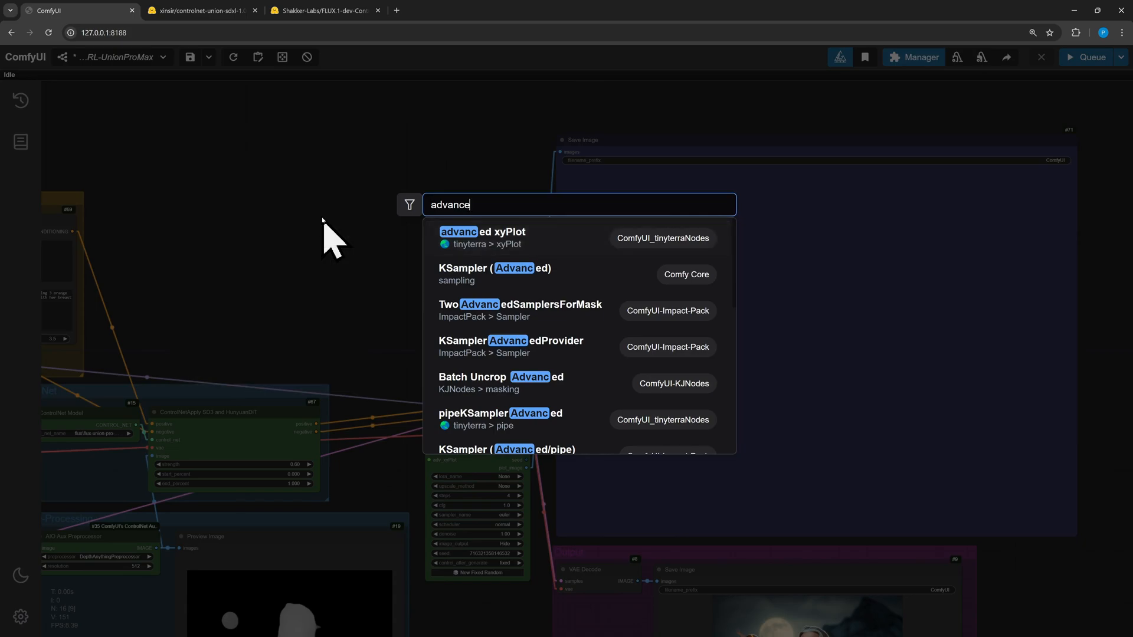
{"action": "left_click", "coordinate": [493, 241]}
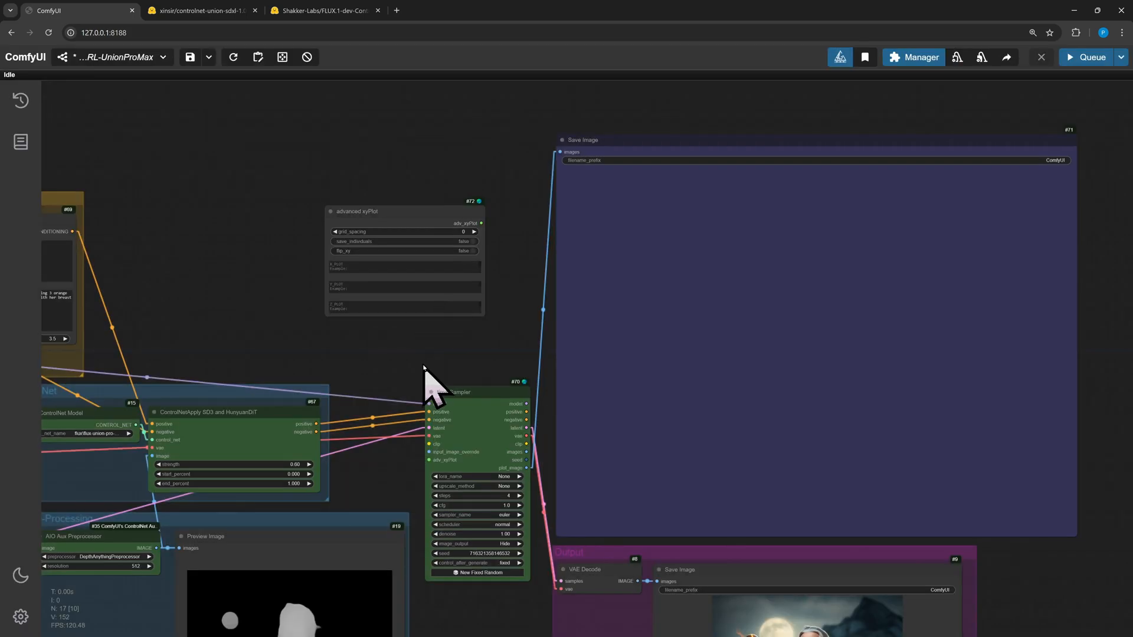
{"action": "scroll", "coordinate": [423, 366], "scroll_direction": "down", "scroll_amount": 2}
{"action": "left_click_drag", "start_coordinate": [410, 359], "coordinate": [465, 418]}
{"action": "left_click_drag", "start_coordinate": [458, 302], "coordinate": [406, 104]}
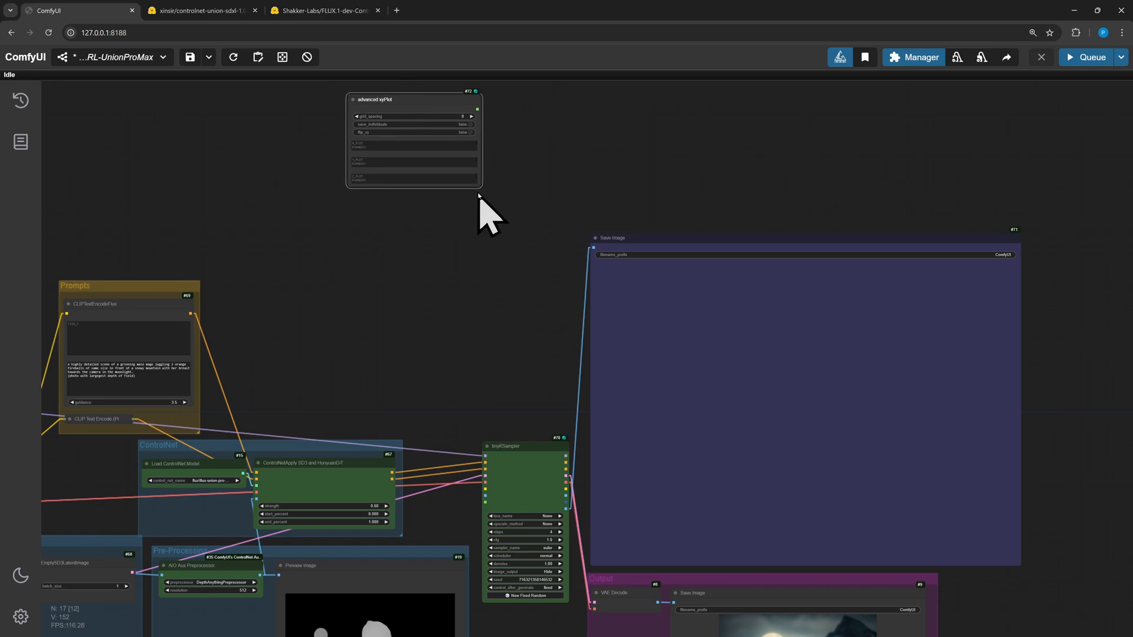
{"action": "left_click_drag", "start_coordinate": [480, 198], "coordinate": [575, 430]}
{"action": "left_click_drag", "start_coordinate": [665, 229], "coordinate": [711, 285]}
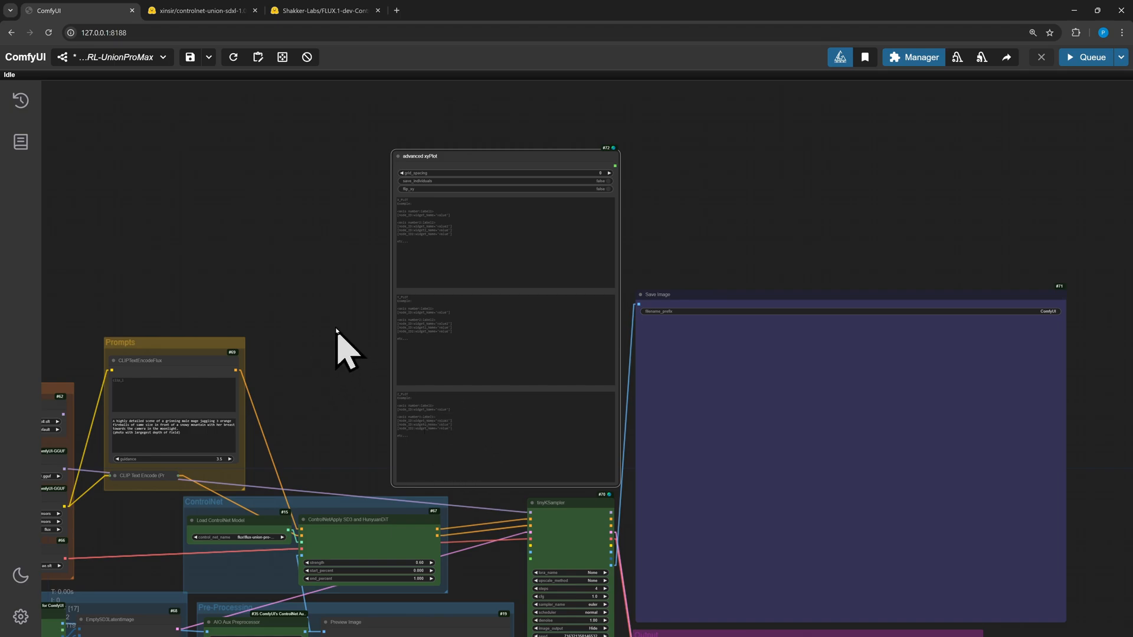
Set the advanced xyPlot's grid_spacing to 10
{"action": "scroll", "coordinate": [341, 341], "scroll_direction": "up", "scroll_amount": 5}
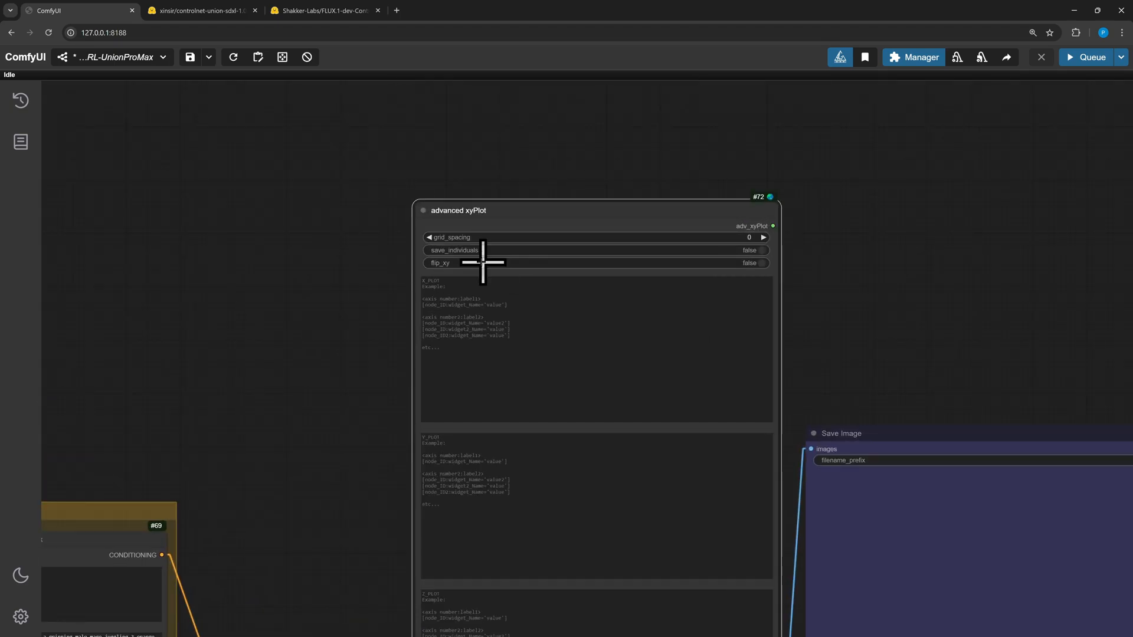
{"action": "left_click", "coordinate": [732, 236]}
{"action": "key", "text": "Return"}
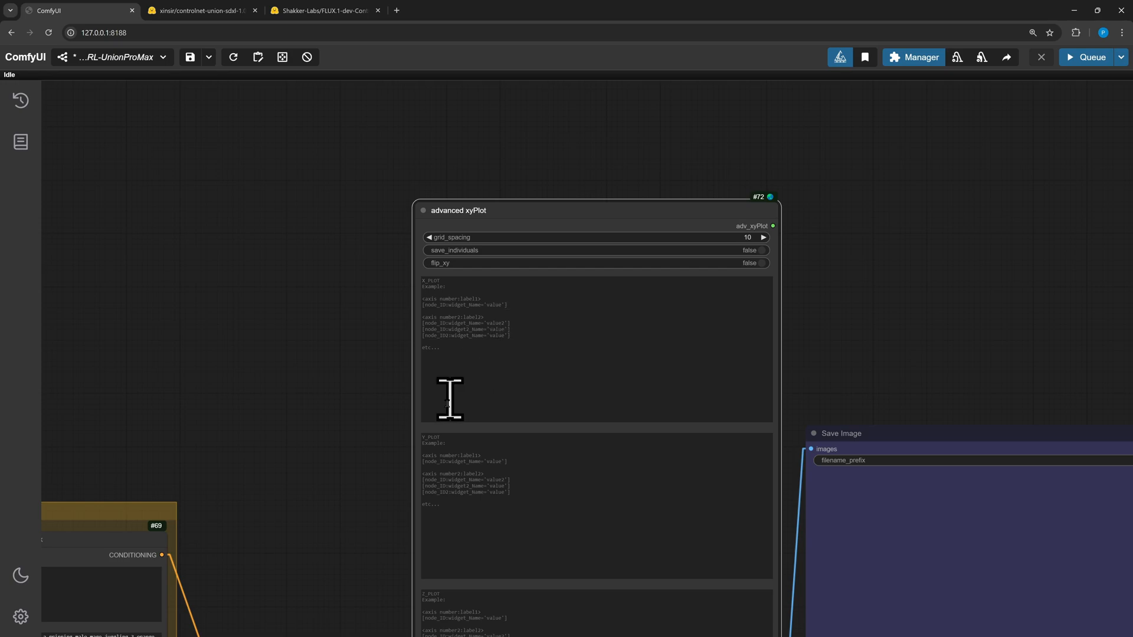
Connect the advanced xyPlot's adv_xyPlot output to the tinyKSampler's adv_xyPlot input
{"action": "left_click_drag", "start_coordinate": [329, 393], "coordinate": [167, 282]}
{"action": "scroll", "coordinate": [639, 281], "scroll_direction": "down", "scroll_amount": 2}
{"action": "scroll", "coordinate": [804, 265], "scroll_direction": "down", "scroll_amount": 1}
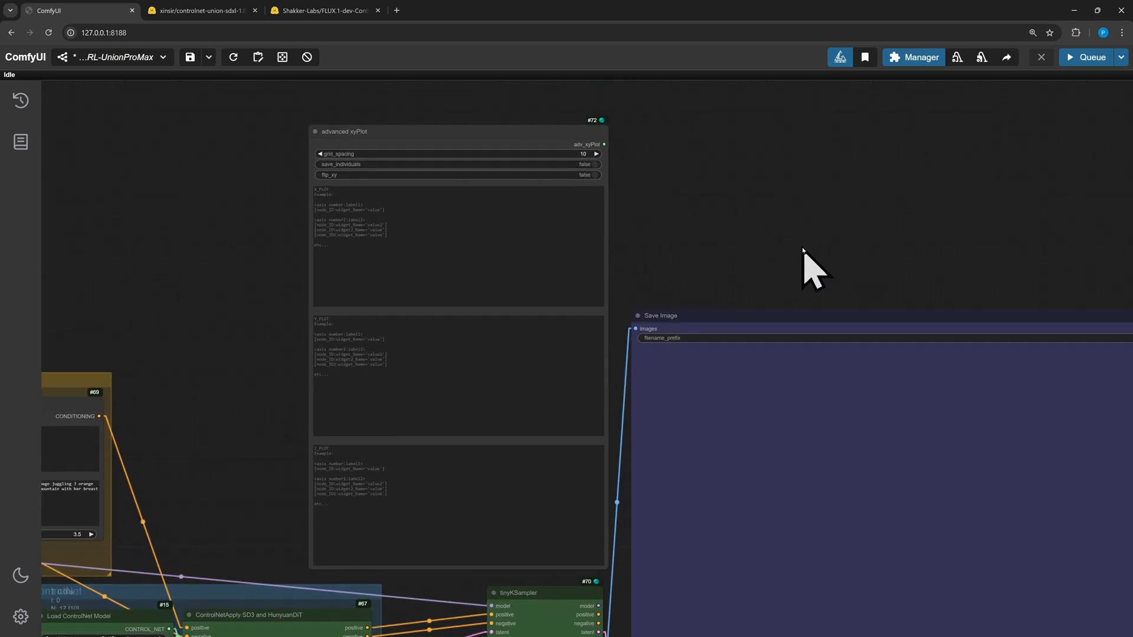
{"action": "scroll", "coordinate": [669, 224], "scroll_direction": "down", "scroll_amount": 1}
{"action": "scroll", "coordinate": [670, 224], "scroll_direction": "up", "scroll_amount": 1}
{"action": "left_click", "coordinate": [623, 160]}
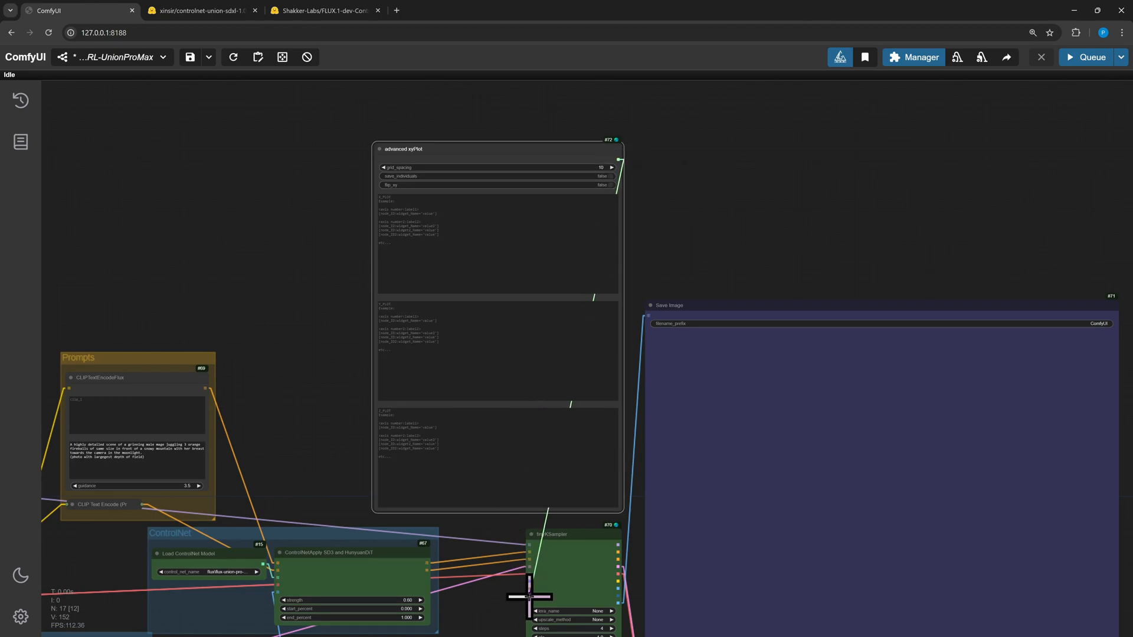
Insert an Only Values Label plot line into the xyPlot's X_PLOT field
{"action": "scroll", "coordinate": [523, 599], "scroll_direction": "up", "scroll_amount": 5}
{"action": "scroll", "coordinate": [701, 270], "scroll_direction": "up", "scroll_amount": 5}
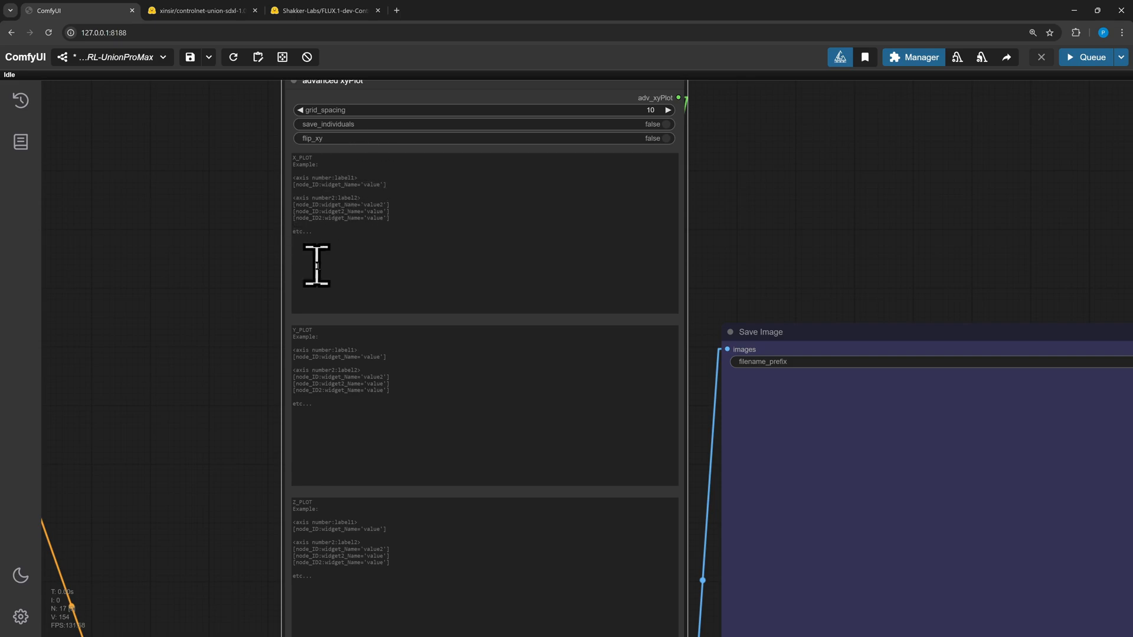
{"action": "left_click", "coordinate": [419, 294]}
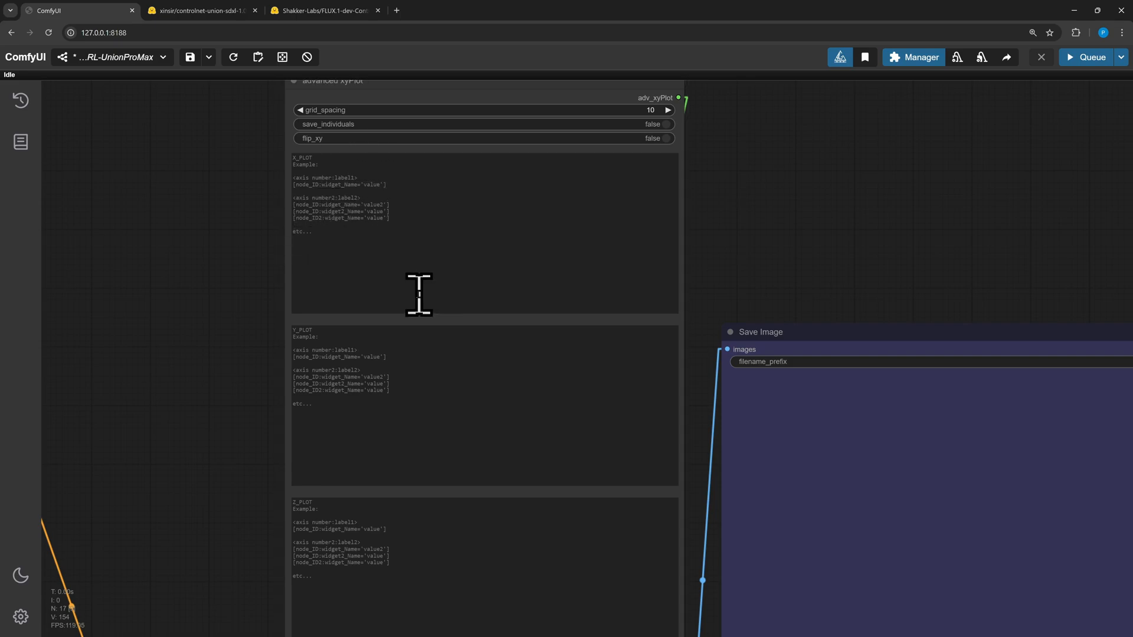
{"action": "right_click", "coordinate": [340, 260]}
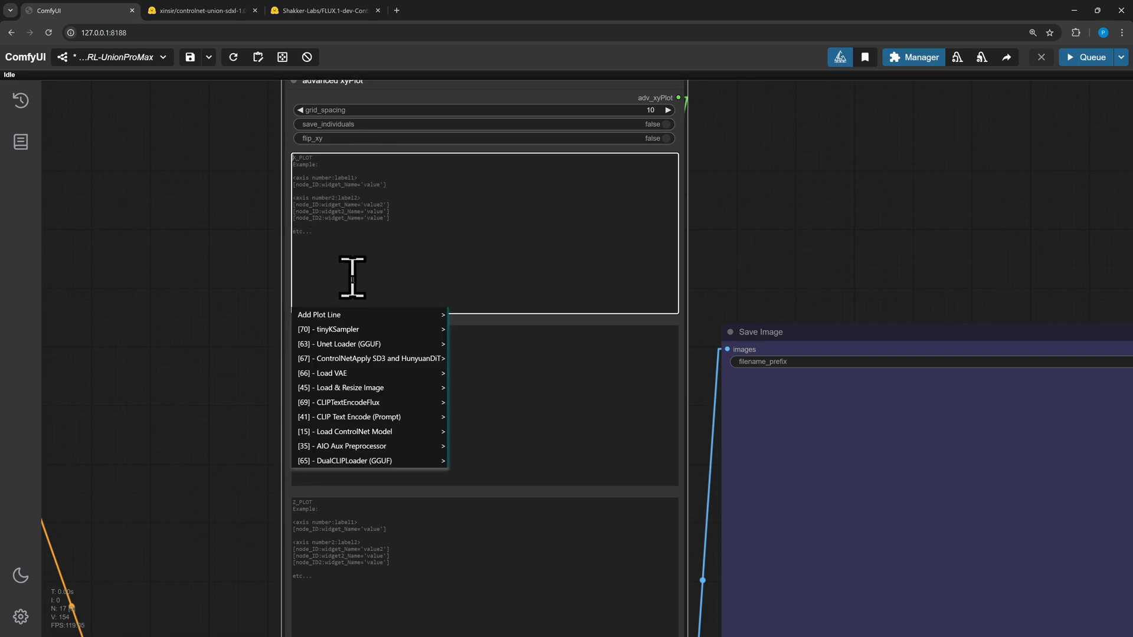
{"action": "mouse_move", "coordinate": [336, 319]}
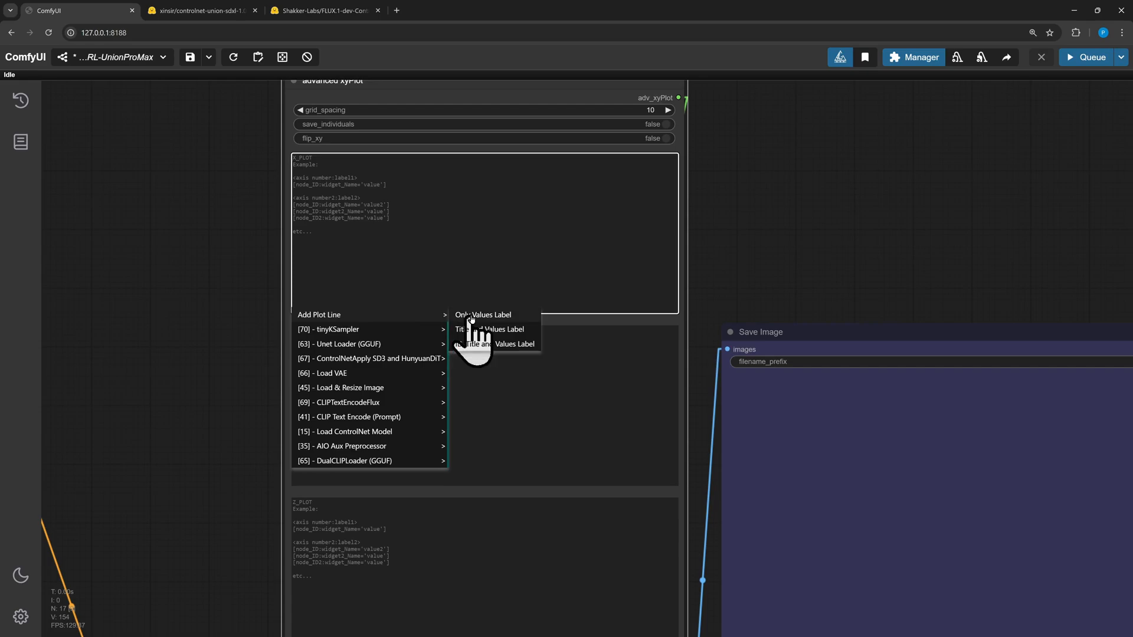
{"action": "left_click", "coordinate": [479, 314]}
Open the tinyKSampler's scheduler list to review the available schedulers
{"action": "scroll", "coordinate": [484, 209], "scroll_direction": "up", "scroll_amount": 1}
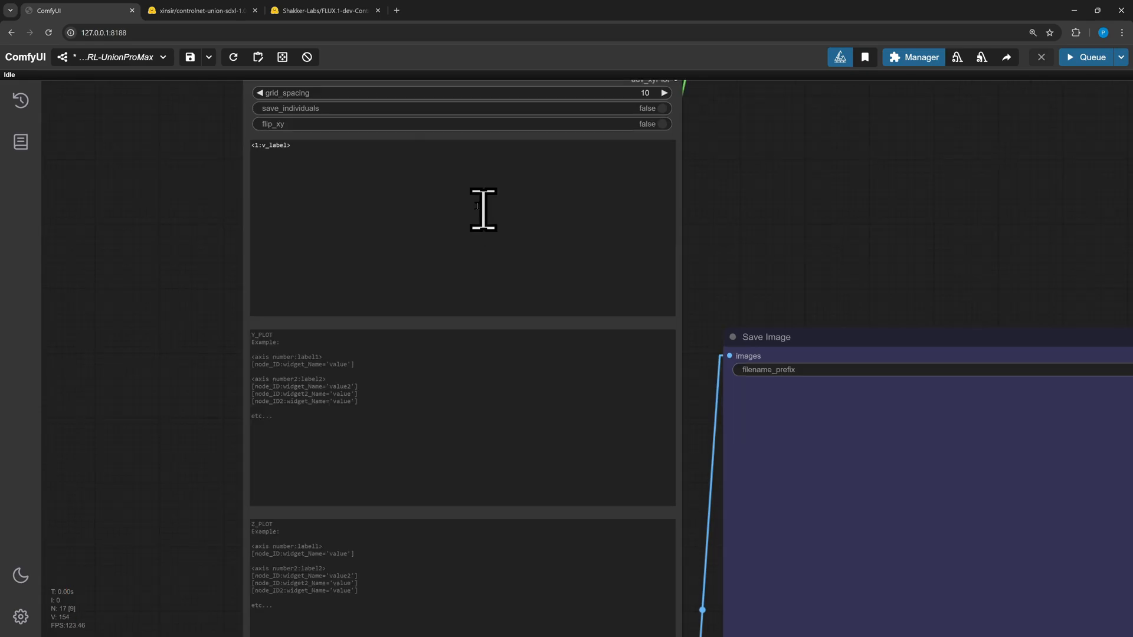
{"action": "scroll", "coordinate": [745, 210], "scroll_direction": "down", "scroll_amount": 3}
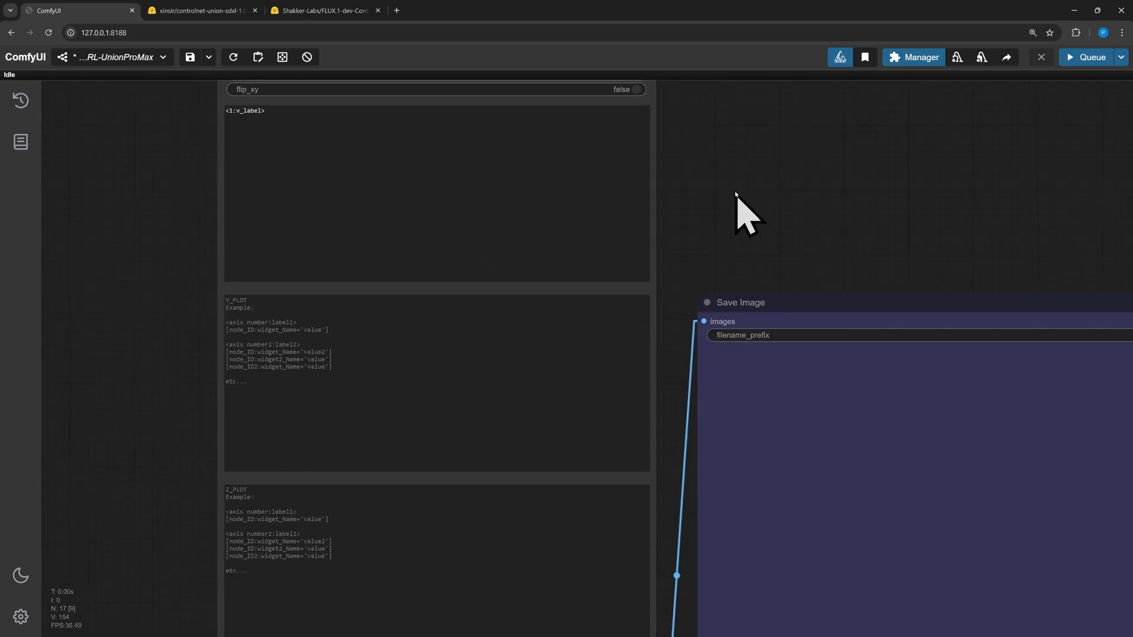
{"action": "left_click_drag", "start_coordinate": [631, 502], "coordinate": [620, 197]}
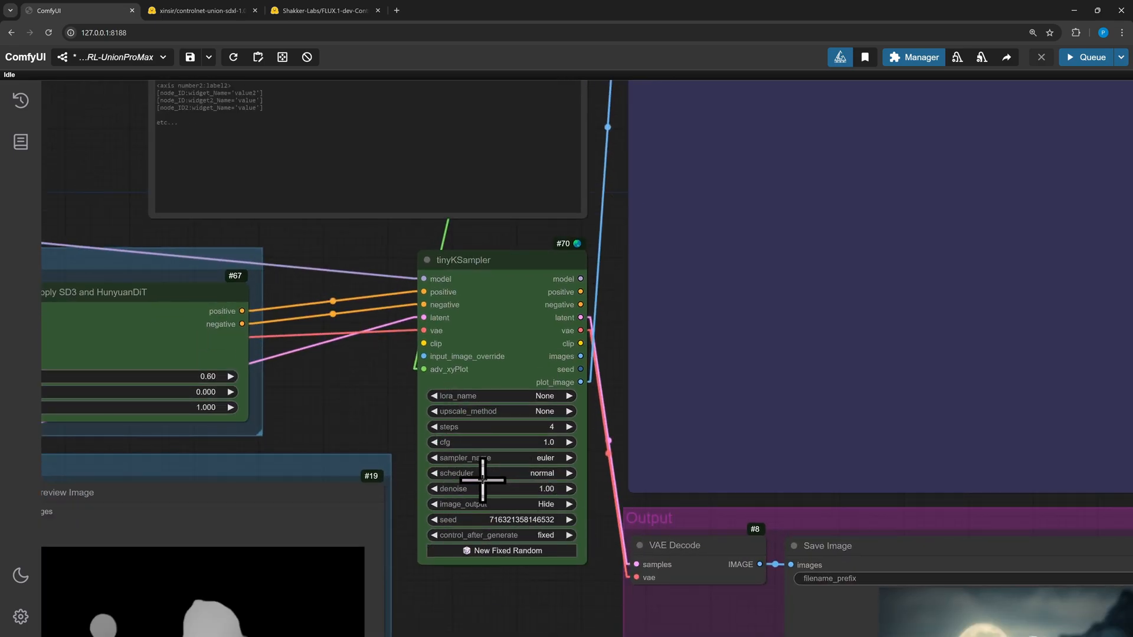
{"action": "left_click", "coordinate": [541, 473]}
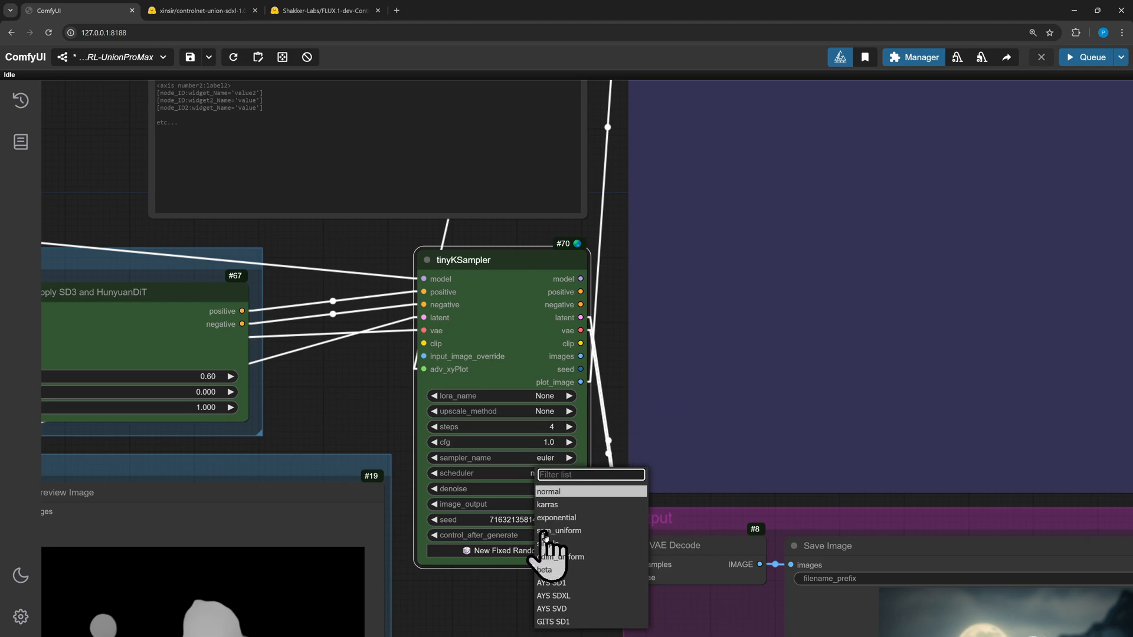
{"action": "scroll", "coordinate": [519, 253], "scroll_direction": "down", "scroll_amount": 5}
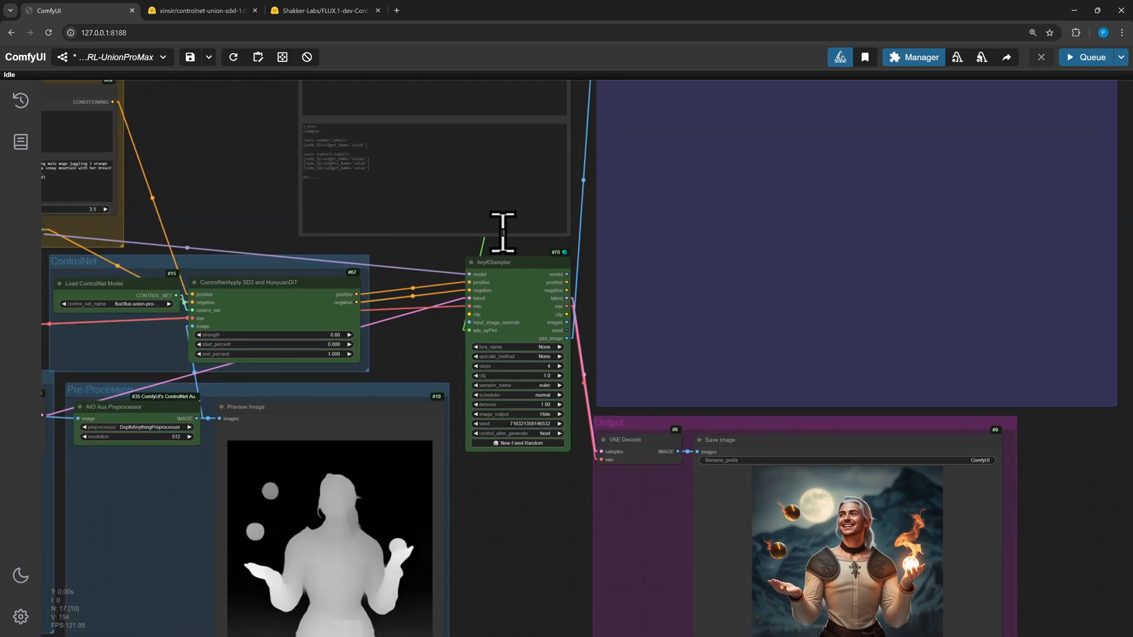
{"action": "scroll", "coordinate": [278, 273], "scroll_direction": "up", "scroll_amount": 6}
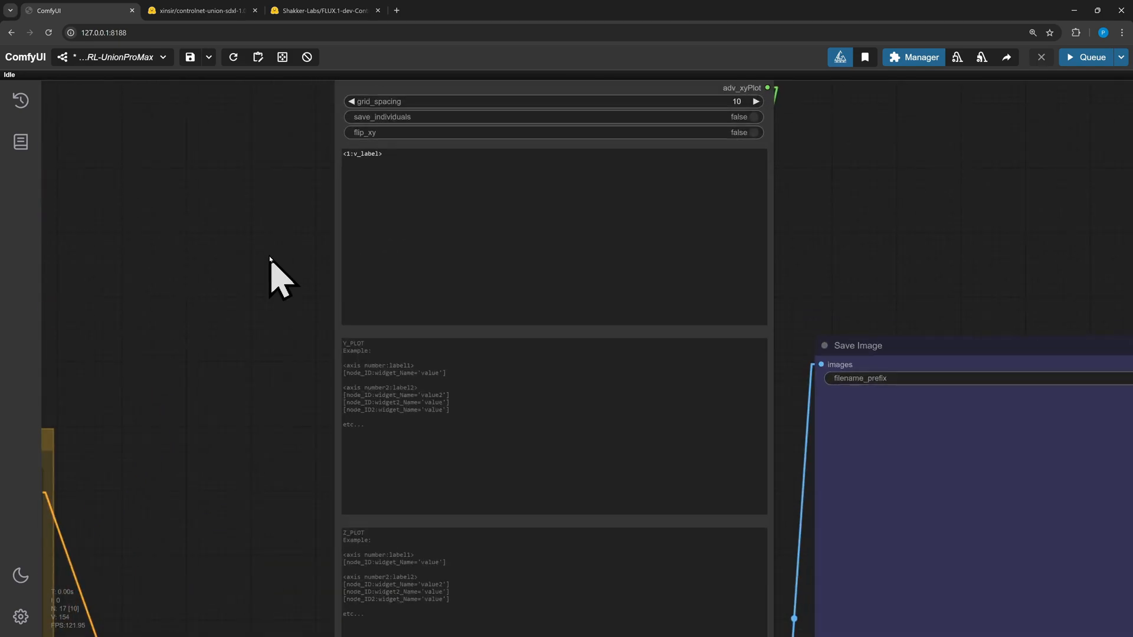
Check the Manager's node badge setting that shows node ID numbers
{"action": "left_click", "coordinate": [369, 164]}
{"action": "right_click", "coordinate": [369, 164]}
{"action": "left_click", "coordinate": [378, 347]}
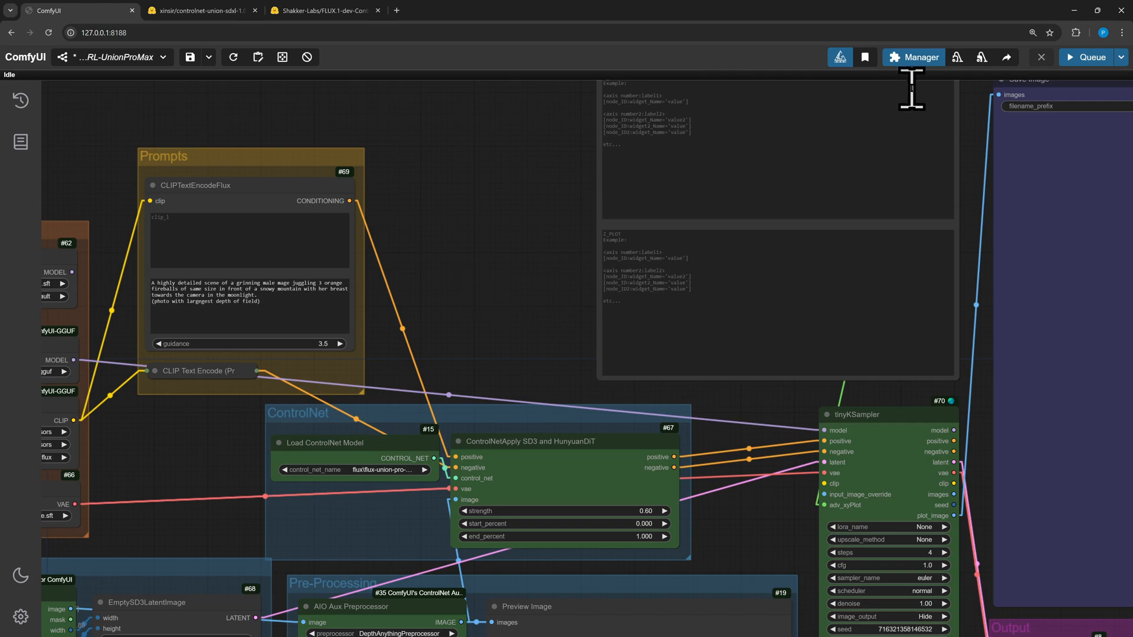
{"action": "left_click", "coordinate": [914, 58]}
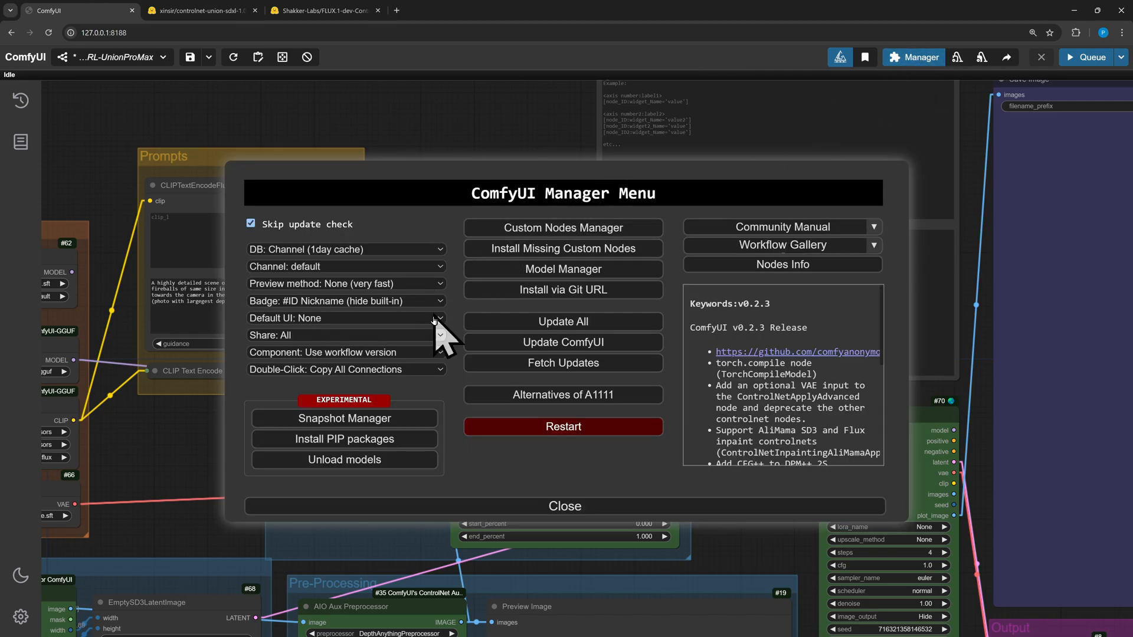
{"action": "left_click", "coordinate": [277, 302]}
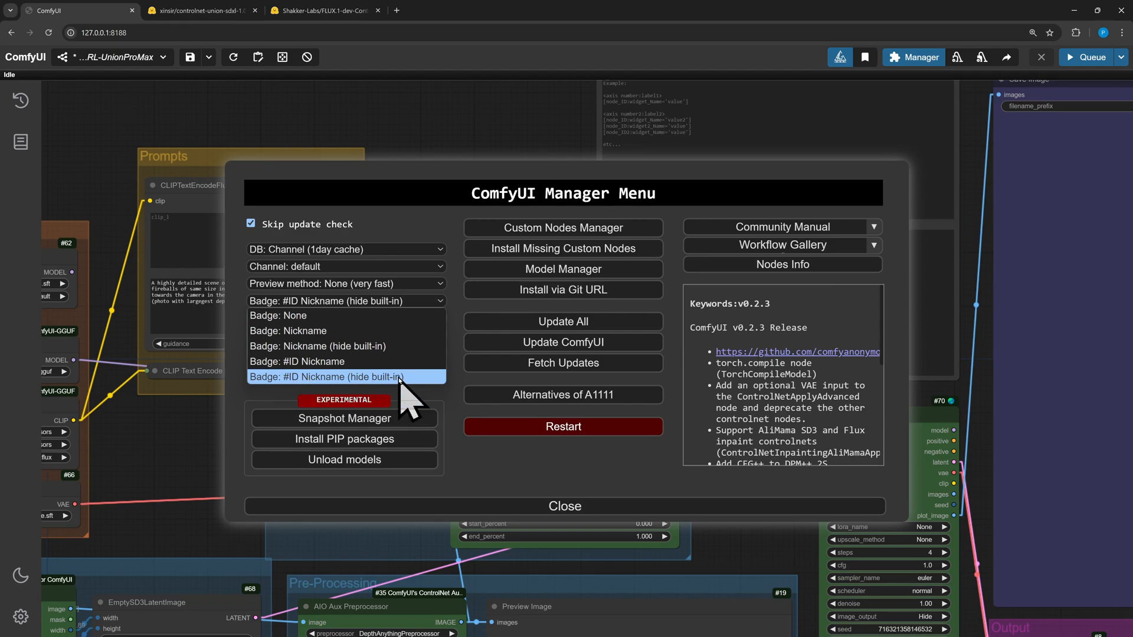
{"action": "left_click", "coordinate": [539, 503]}
{"action": "left_click", "coordinate": [531, 506]}
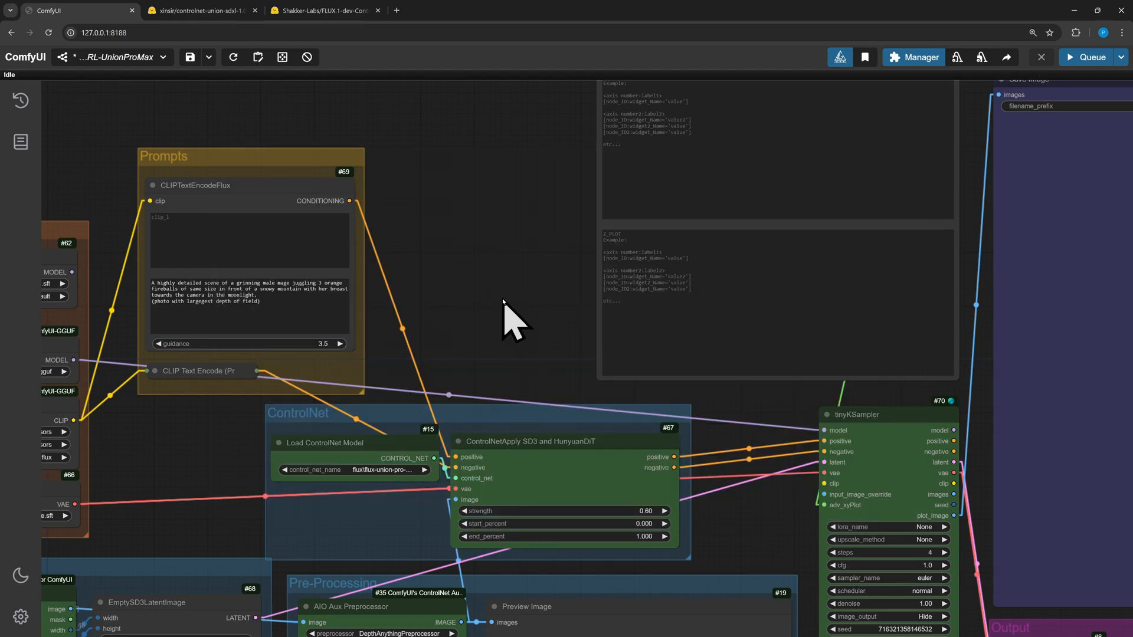
Add a tinyKSampler scheduler plot line with the value normal under the first X_PLOT label
{"action": "left_click_drag", "start_coordinate": [551, 286], "coordinate": [254, 552]}
{"action": "left_click", "coordinate": [383, 260]}
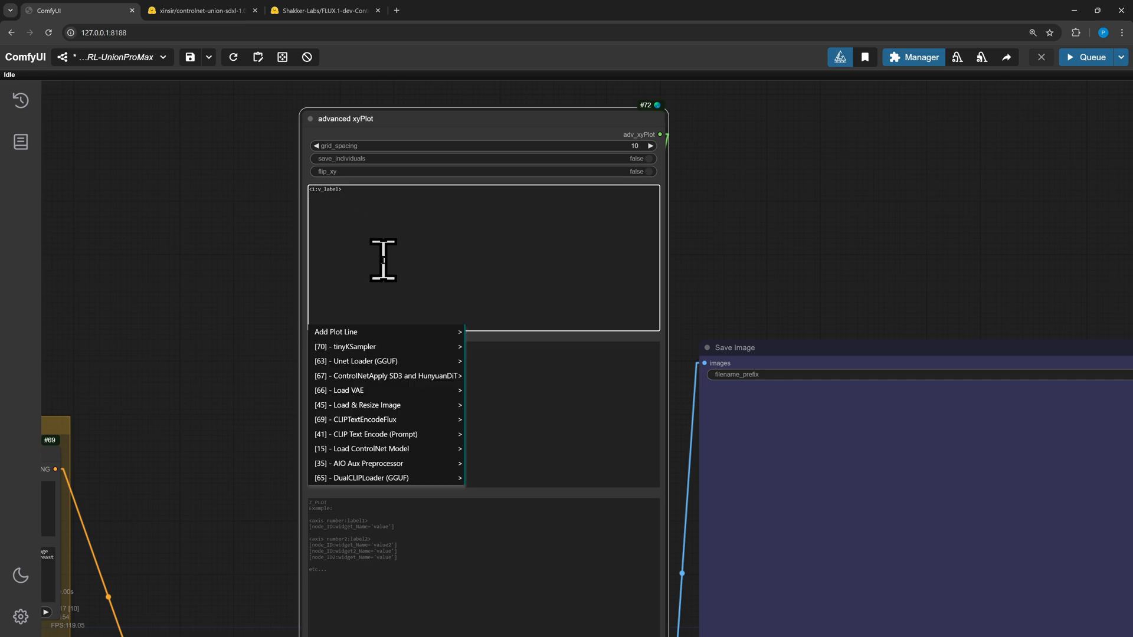
{"action": "left_click", "coordinate": [352, 350]}
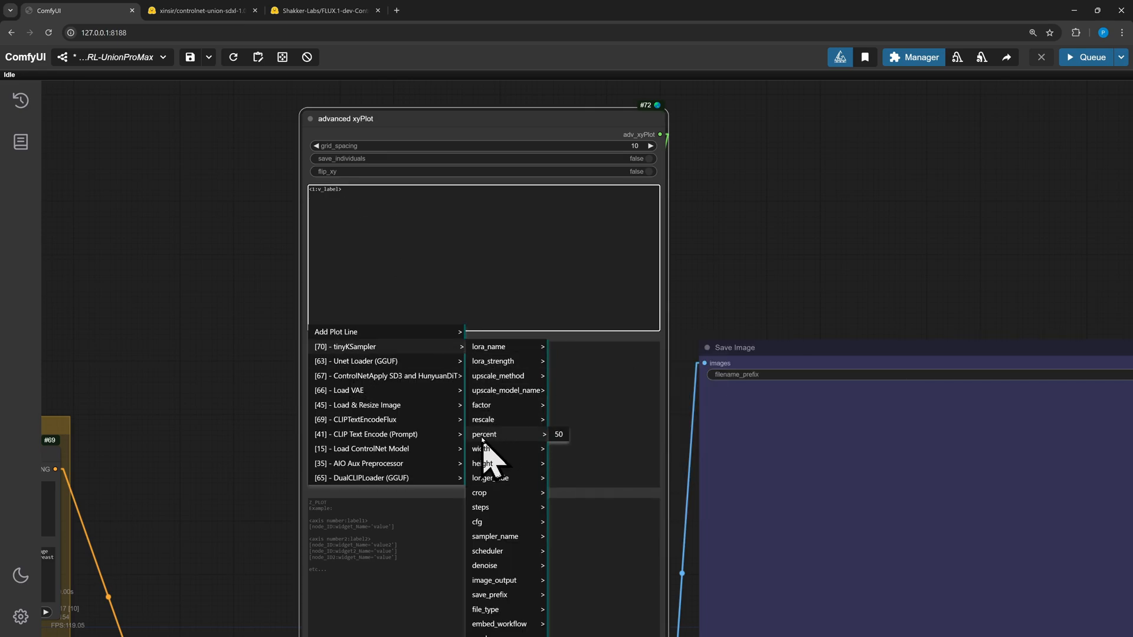
{"action": "left_click", "coordinate": [508, 535]}
{"action": "left_click", "coordinate": [511, 550]}
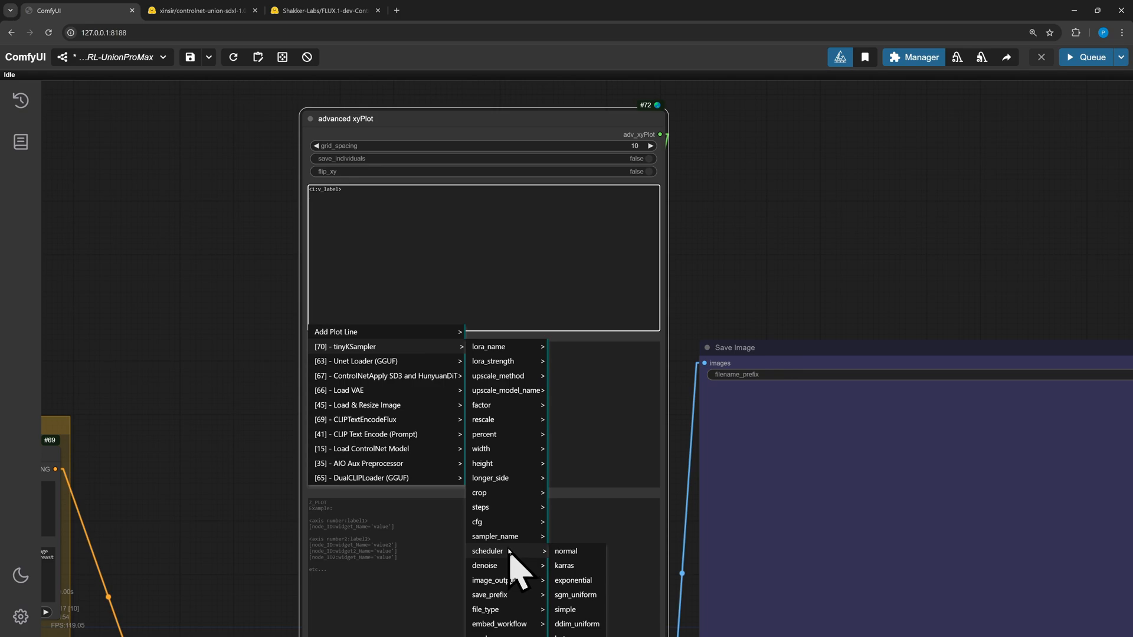
{"action": "left_click", "coordinate": [579, 552]}
Add a second Only Values Label line with a tinyKSampler scheduler value of karras
{"action": "right_click", "coordinate": [510, 285]}
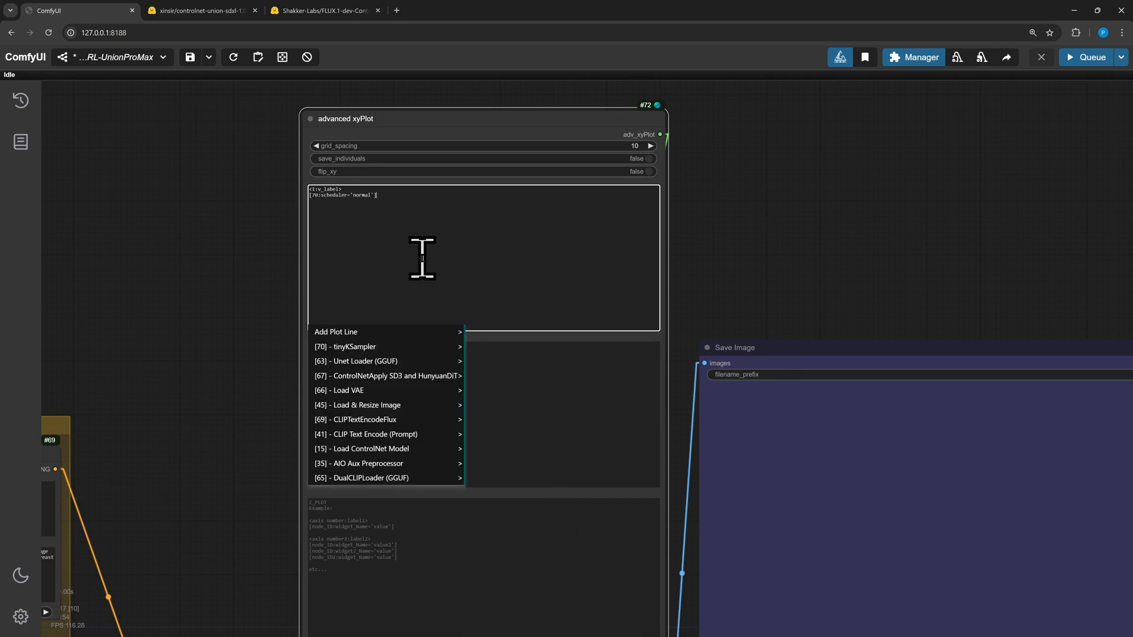
{"action": "mouse_move", "coordinate": [368, 328]}
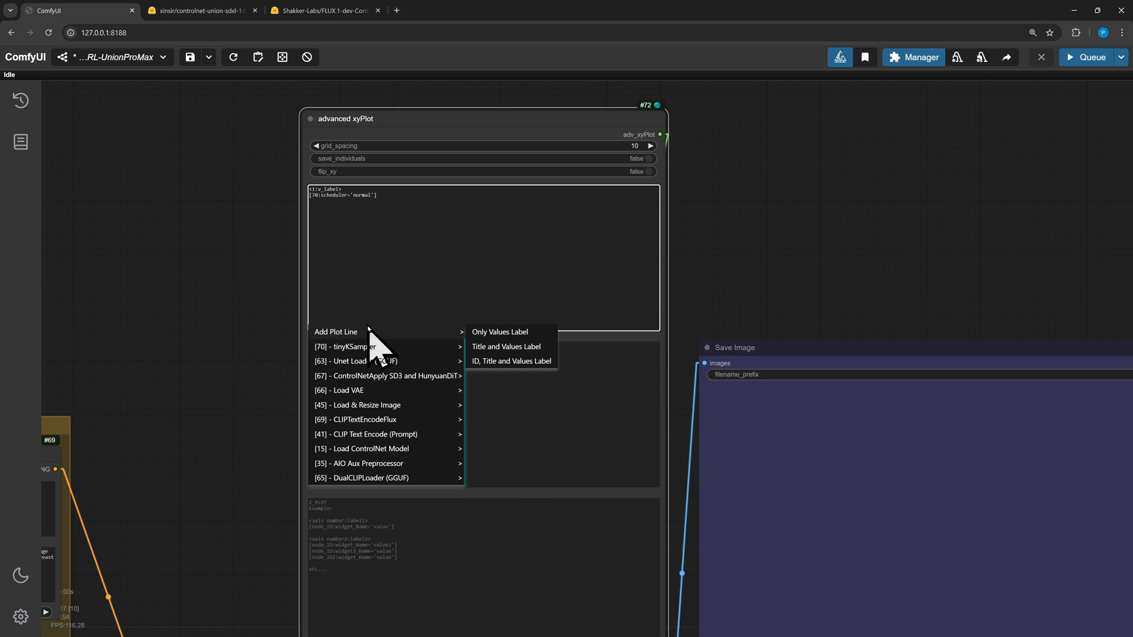
{"action": "left_click", "coordinate": [502, 333]}
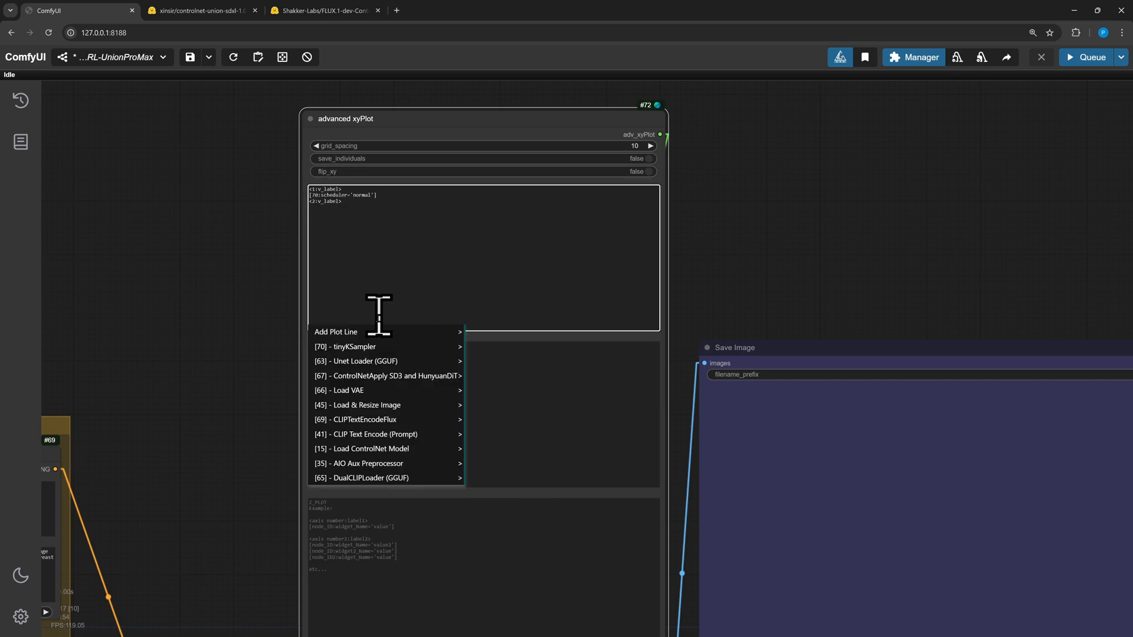
{"action": "mouse_move", "coordinate": [358, 349]}
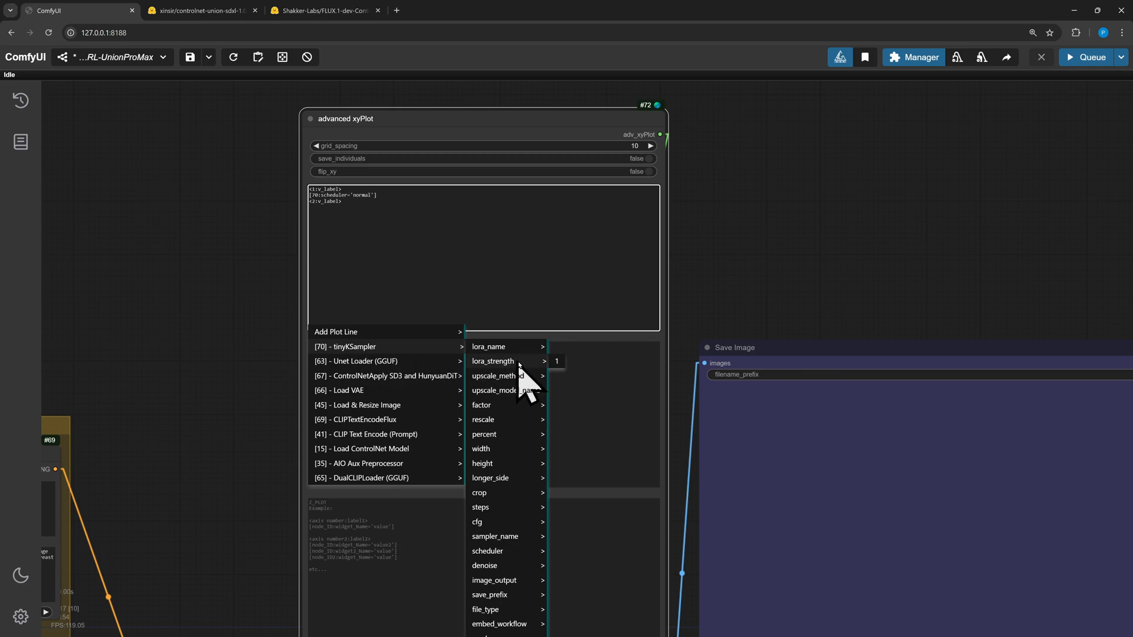
{"action": "mouse_move", "coordinate": [506, 568]}
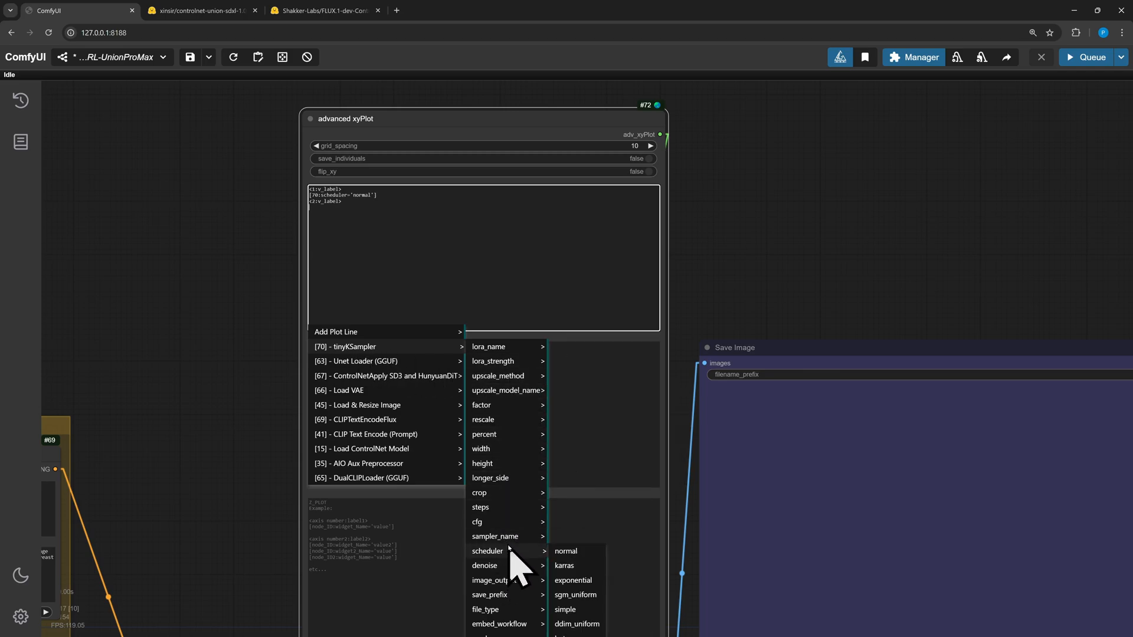
{"action": "left_click", "coordinate": [576, 568]}
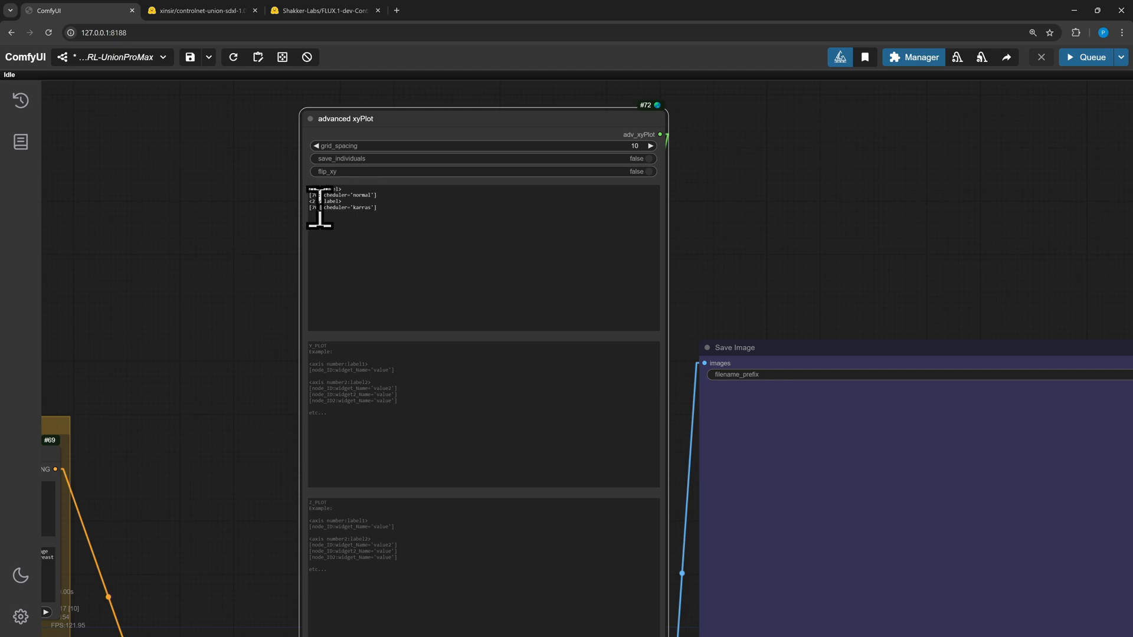
Add a tinyKSampler sampler_name line with the value heun under the second X_PLOT label
{"action": "right_click", "coordinate": [372, 243]}
{"action": "left_click", "coordinate": [380, 347]}
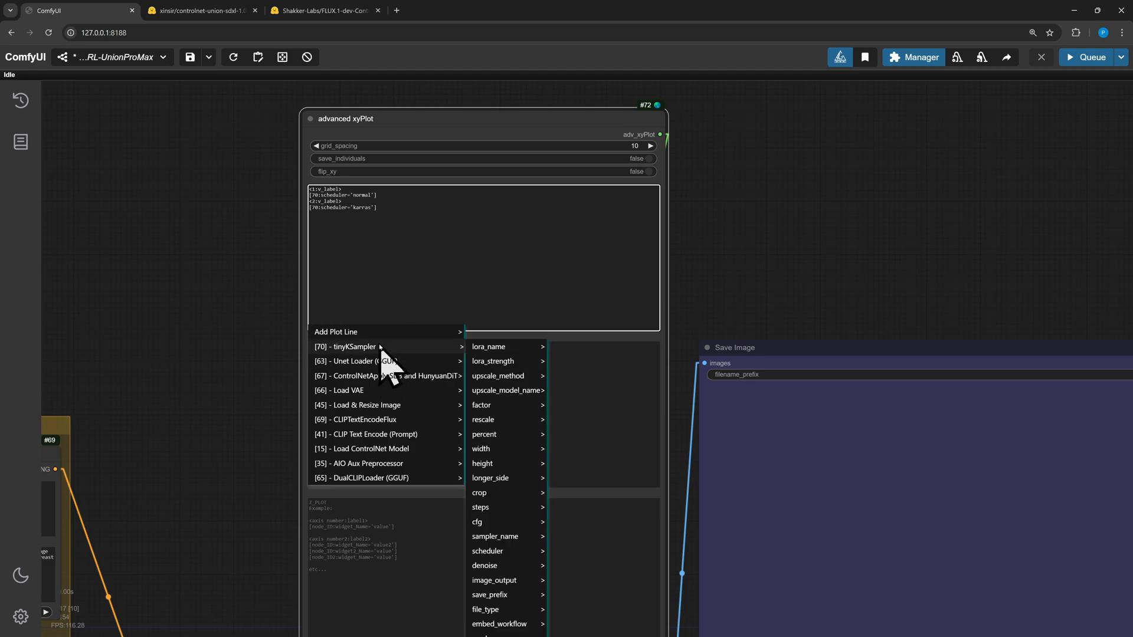
{"action": "left_click", "coordinate": [490, 348]}
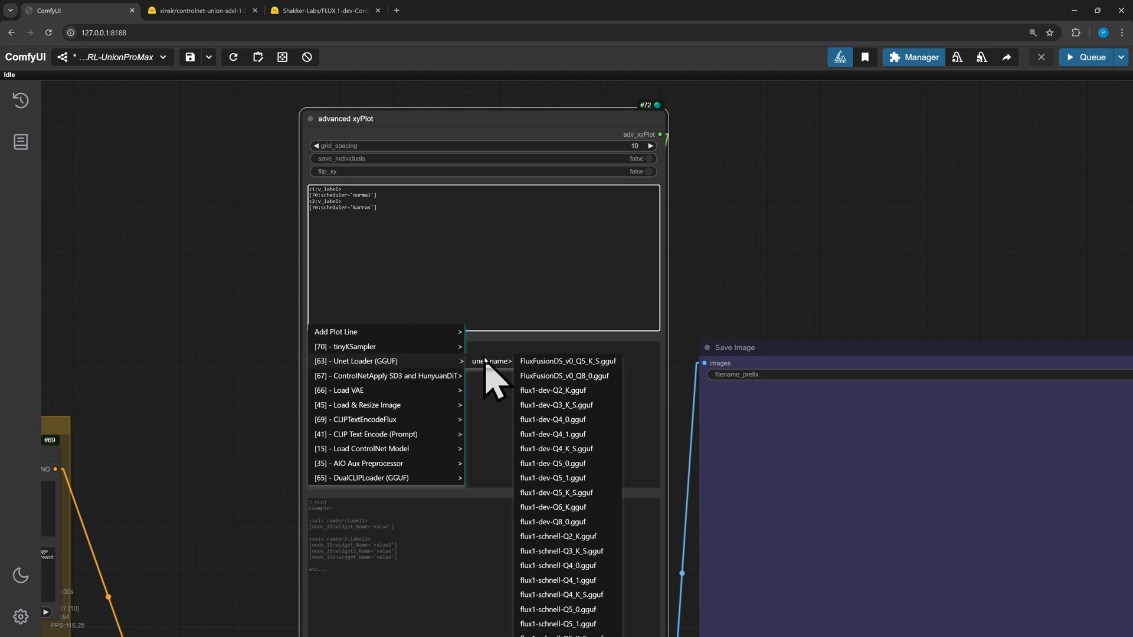
{"action": "left_click", "coordinate": [430, 337]}
{"action": "left_click", "coordinate": [438, 348]}
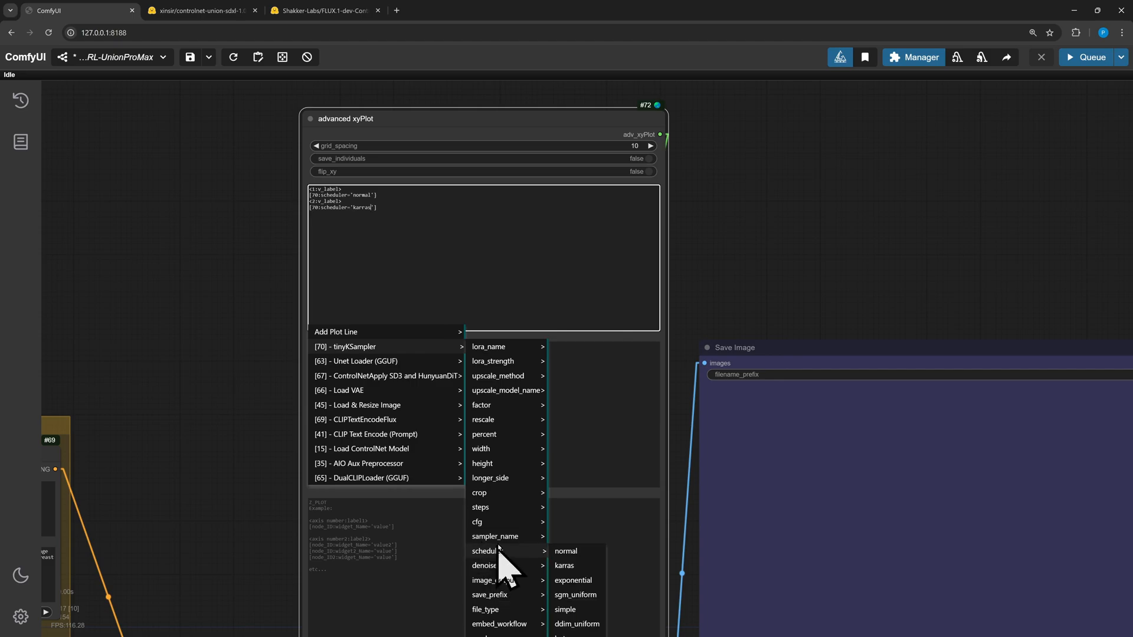
{"action": "mouse_move", "coordinate": [504, 537]}
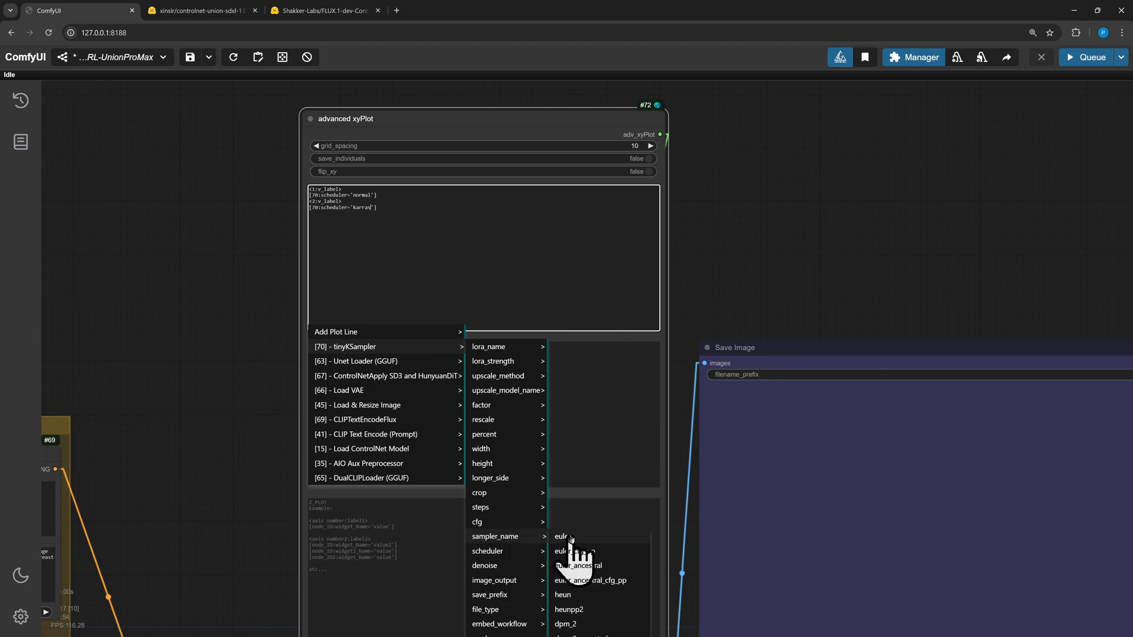
{"action": "left_click", "coordinate": [576, 594]}
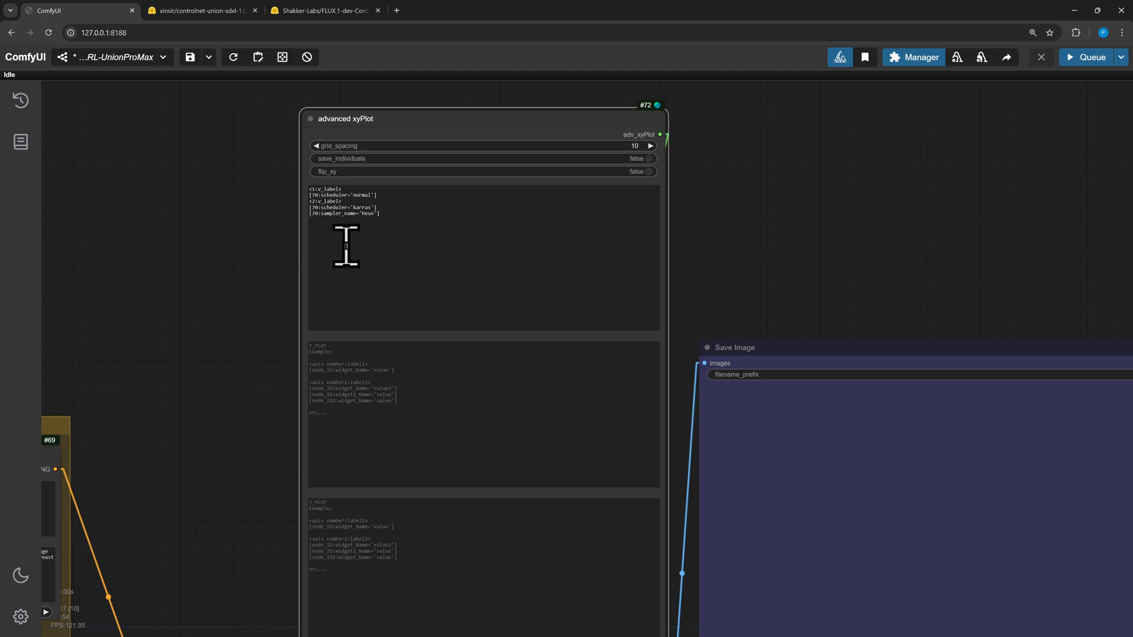
Delete the sampler_name heun line from the X_PLOT list
{"action": "scroll", "coordinate": [244, 371], "scroll_direction": "down", "scroll_amount": 3}
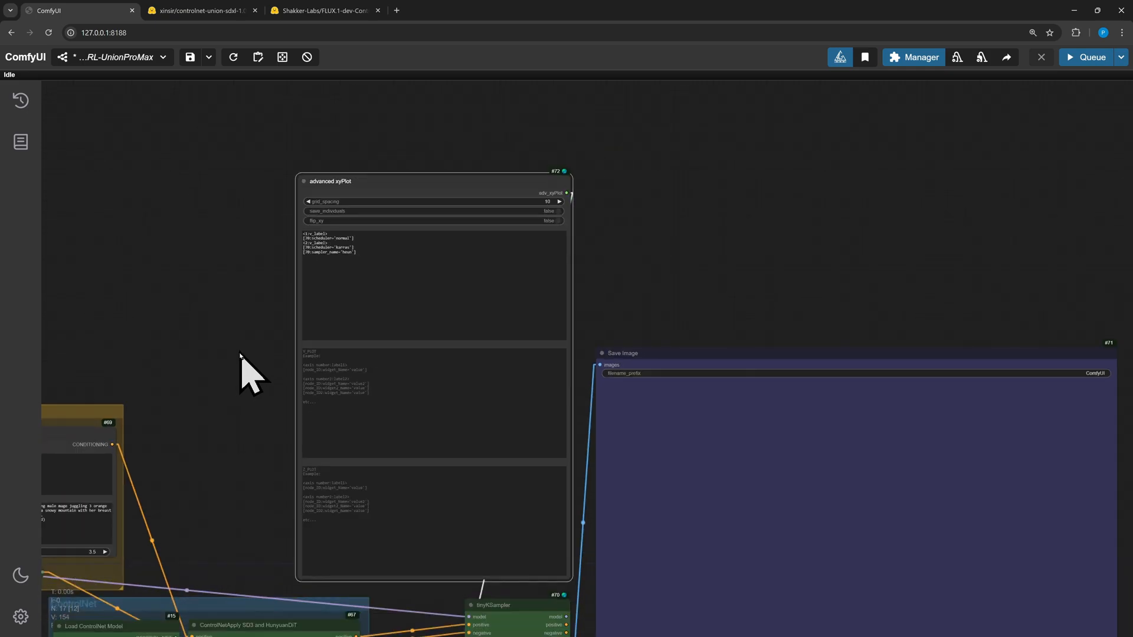
{"action": "left_click_drag", "start_coordinate": [211, 238], "coordinate": [205, 196]}
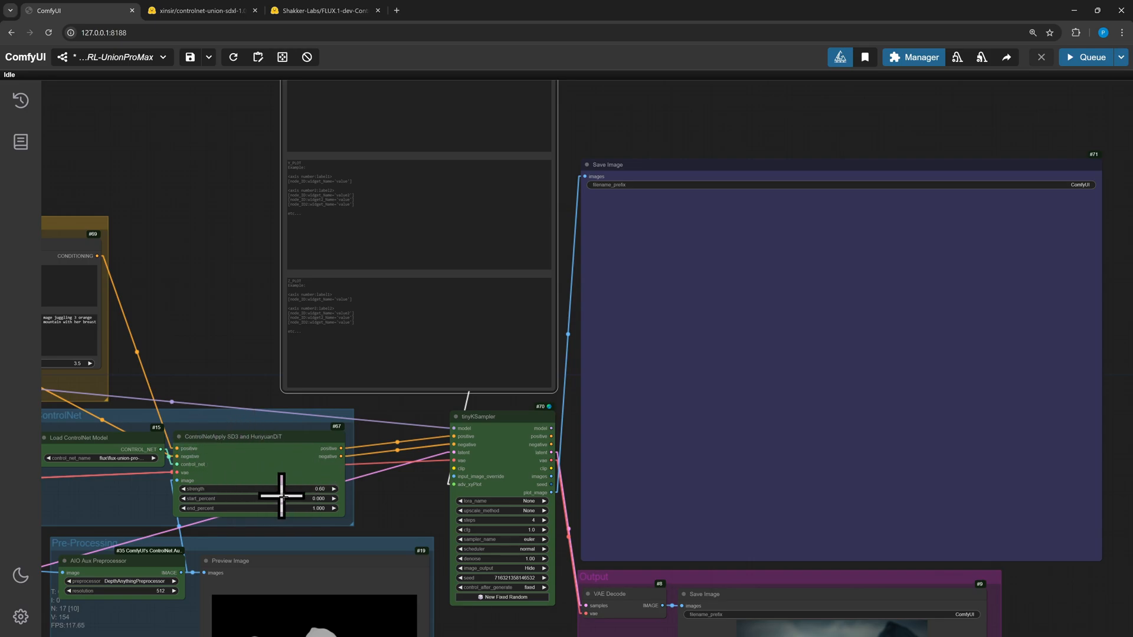
{"action": "left_click_drag", "start_coordinate": [333, 261], "coordinate": [272, 322]}
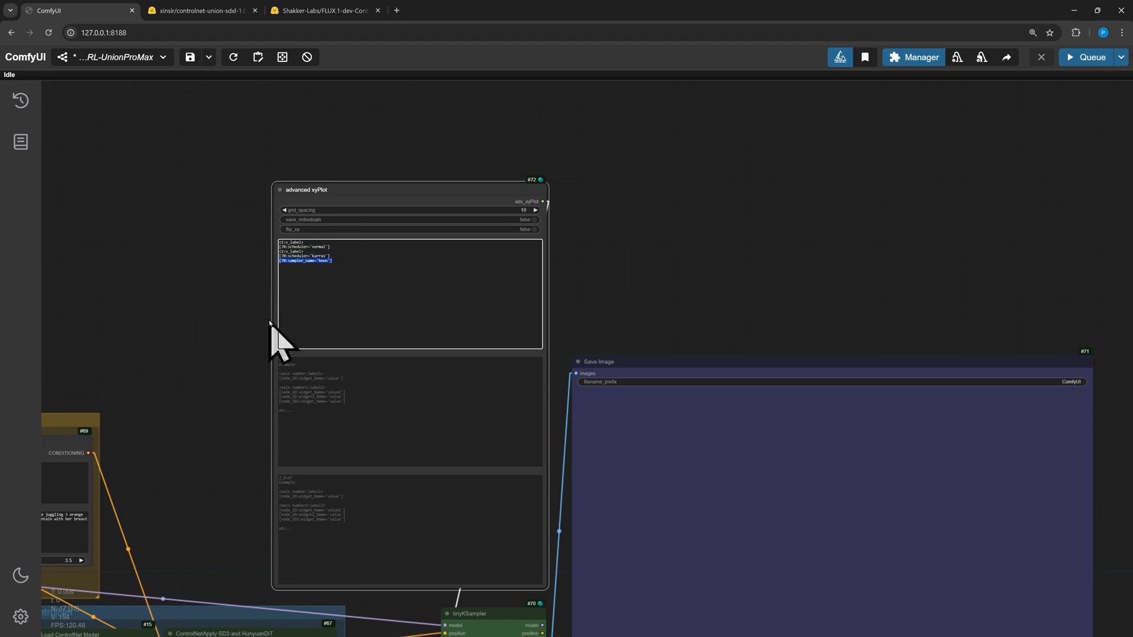
{"action": "key", "text": "BackSpace"}
Add a third Only Values Label line to X_PLOT with a tinyKSampler scheduler value of ddim_uniform
{"action": "scroll", "coordinate": [273, 320], "scroll_direction": "up", "scroll_amount": 8}
{"action": "right_click", "coordinate": [325, 227]}
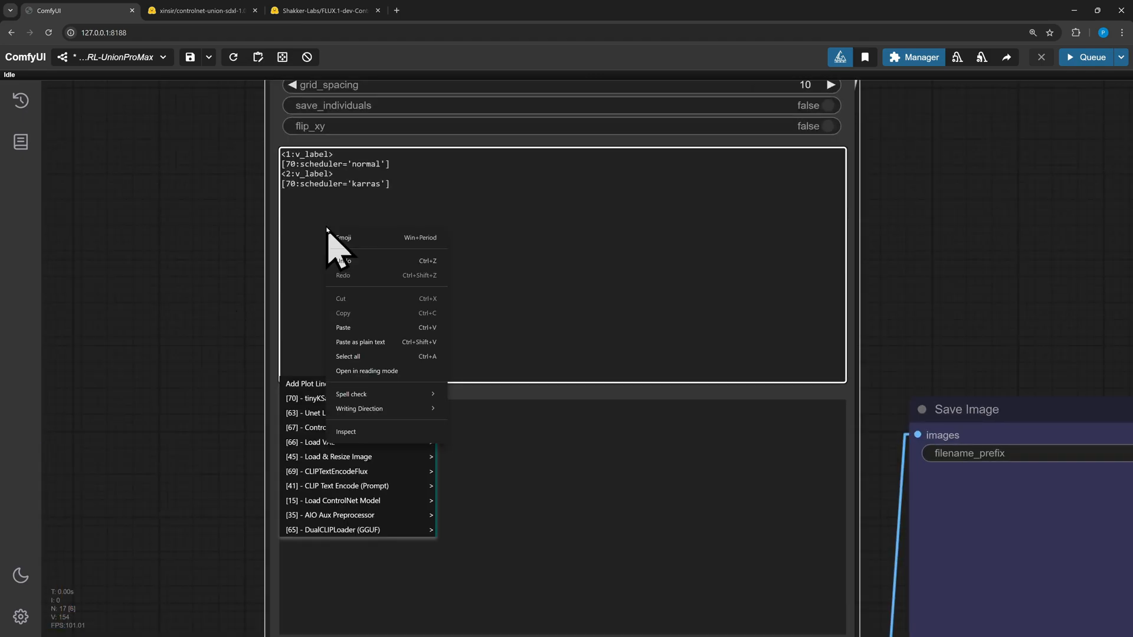
{"action": "left_click", "coordinate": [302, 384]}
{"action": "mouse_move", "coordinate": [366, 398]}
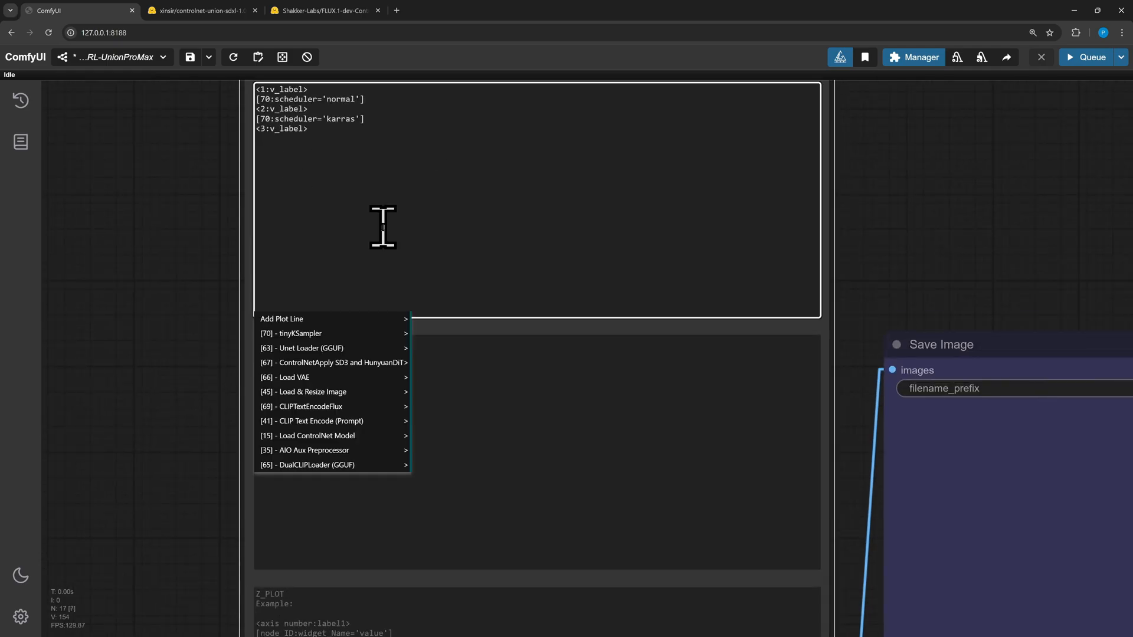
{"action": "left_click", "coordinate": [540, 628]}
{"action": "left_click_drag", "start_coordinate": [375, 141], "coordinate": [250, 145]}
{"action": "key", "text": "BackSpace"}
{"action": "scroll", "coordinate": [186, 254], "scroll_direction": "down", "scroll_amount": 5}
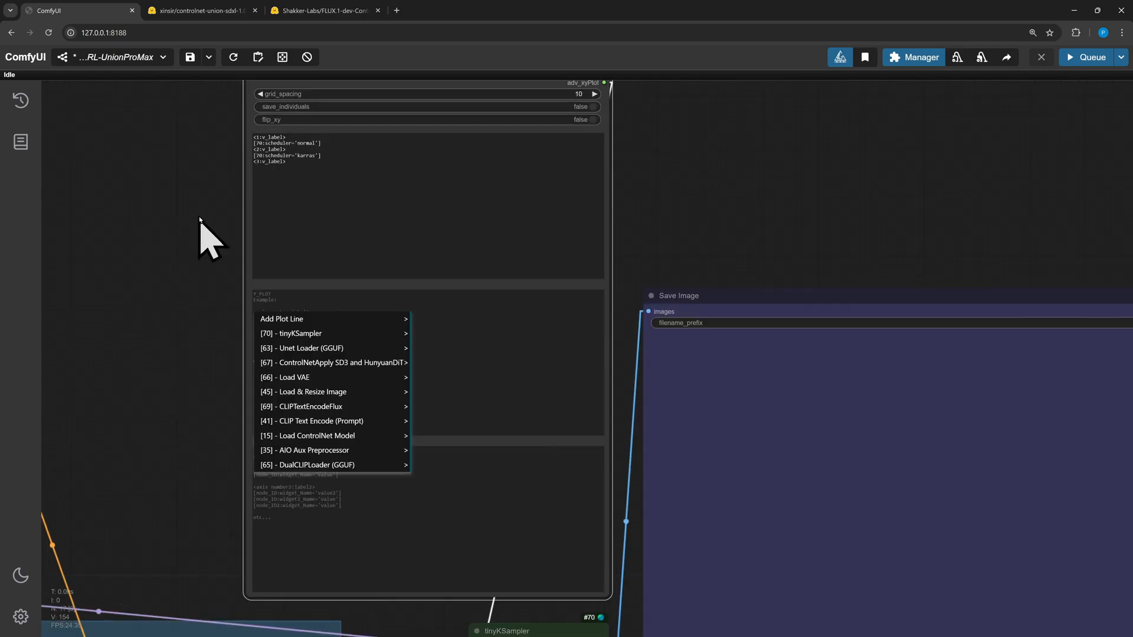
{"action": "left_click_drag", "start_coordinate": [201, 219], "coordinate": [202, 181]}
{"action": "left_click", "coordinate": [284, 147]}
{"action": "mouse_move", "coordinate": [356, 258]}
{"action": "mouse_move", "coordinate": [443, 462]}
{"action": "left_click", "coordinate": [528, 535]}
{"action": "left_click", "coordinate": [353, 147]}
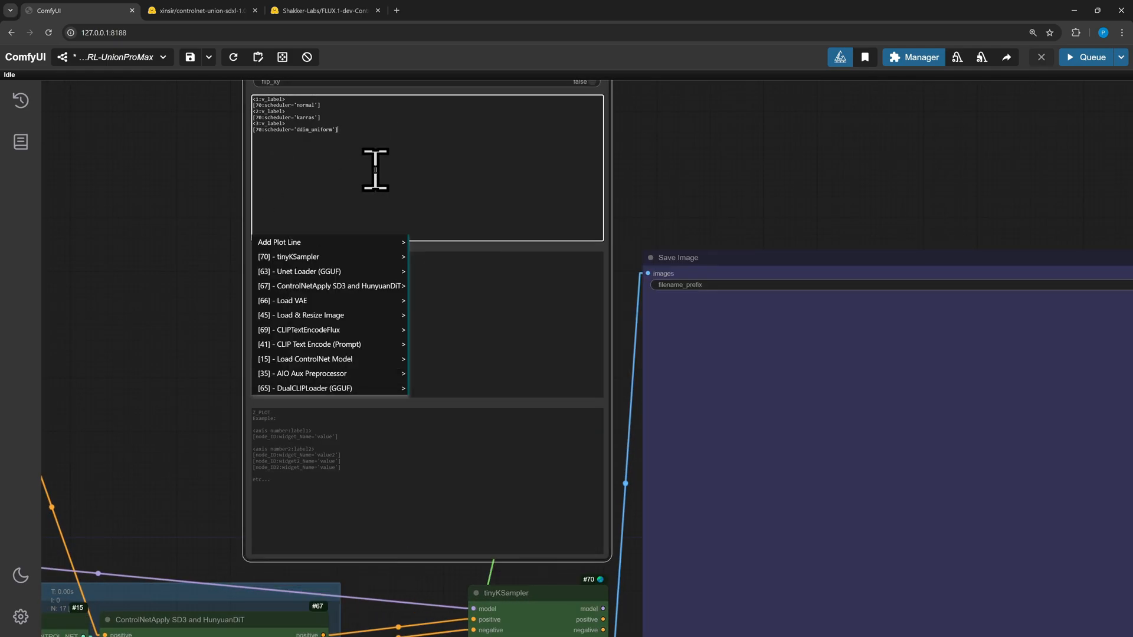
Add a fourth Only Values Label line to X_PLOT with a tinyKSampler scheduler value of beta
{"action": "left_click", "coordinate": [357, 243]}
{"action": "mouse_move", "coordinate": [360, 259]}
{"action": "mouse_move", "coordinate": [443, 462]}
{"action": "left_click", "coordinate": [525, 550]}
{"action": "left_click_drag", "start_coordinate": [241, 316], "coordinate": [280, 369]}
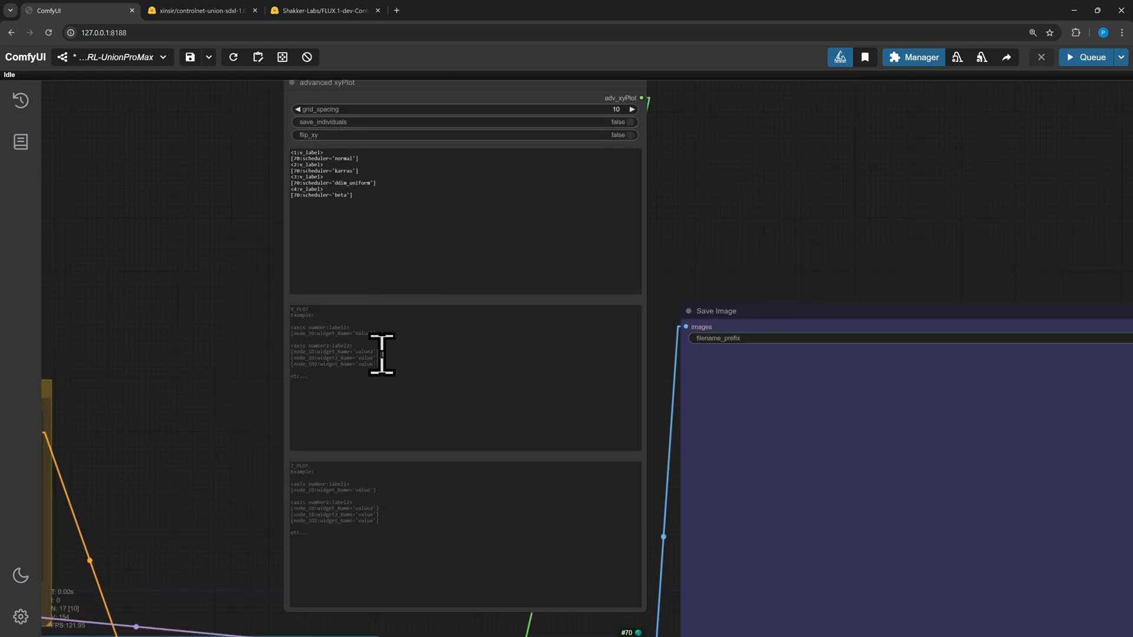
Add a first Only Values Label line to Y_PLOT with a ControlNetApply SD3 and HunyuanDiT strength value
{"action": "left_click", "coordinate": [343, 341]}
{"action": "mouse_move", "coordinate": [374, 456]}
{"action": "left_click", "coordinate": [462, 458]}
{"action": "left_click_drag", "start_coordinate": [185, 454], "coordinate": [184, 245]}
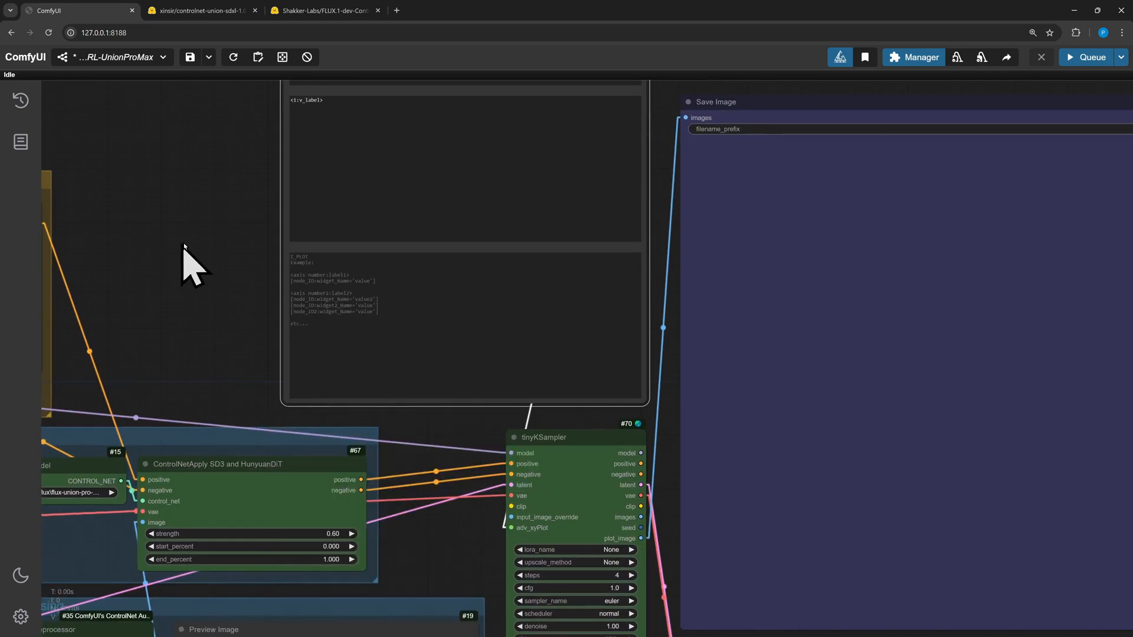
{"action": "left_click", "coordinate": [331, 145]}
{"action": "mouse_move", "coordinate": [411, 290]}
{"action": "mouse_move", "coordinate": [466, 288]}
{"action": "left_click", "coordinate": [512, 287]}
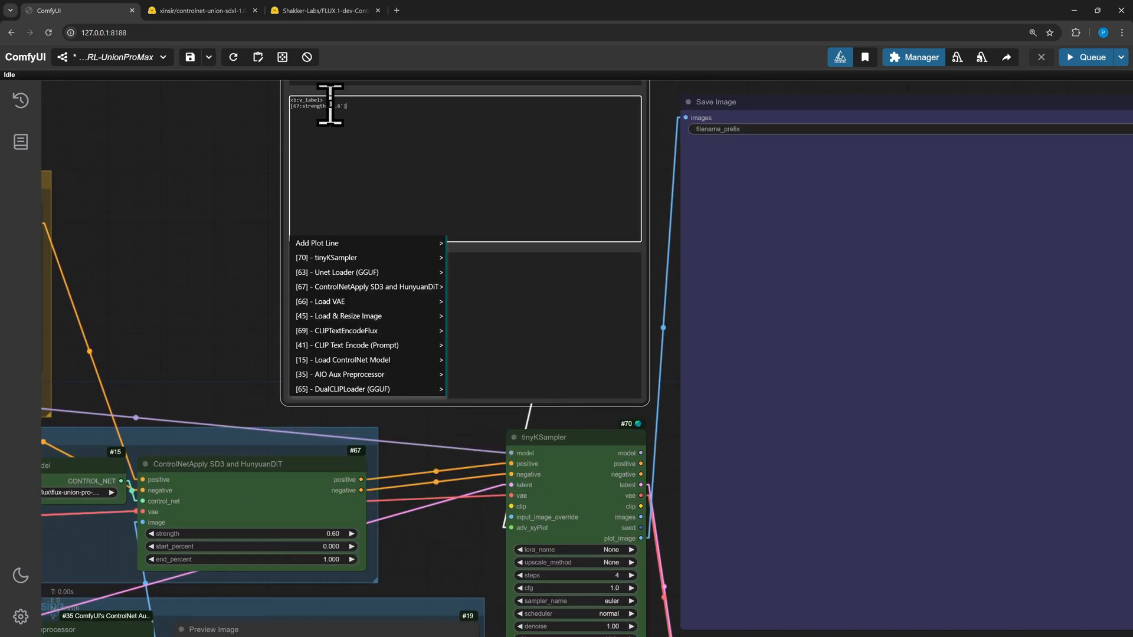
Add second and third Y_PLOT label lines, each with a ControlNetApply strength value
{"action": "mouse_move", "coordinate": [345, 245]}
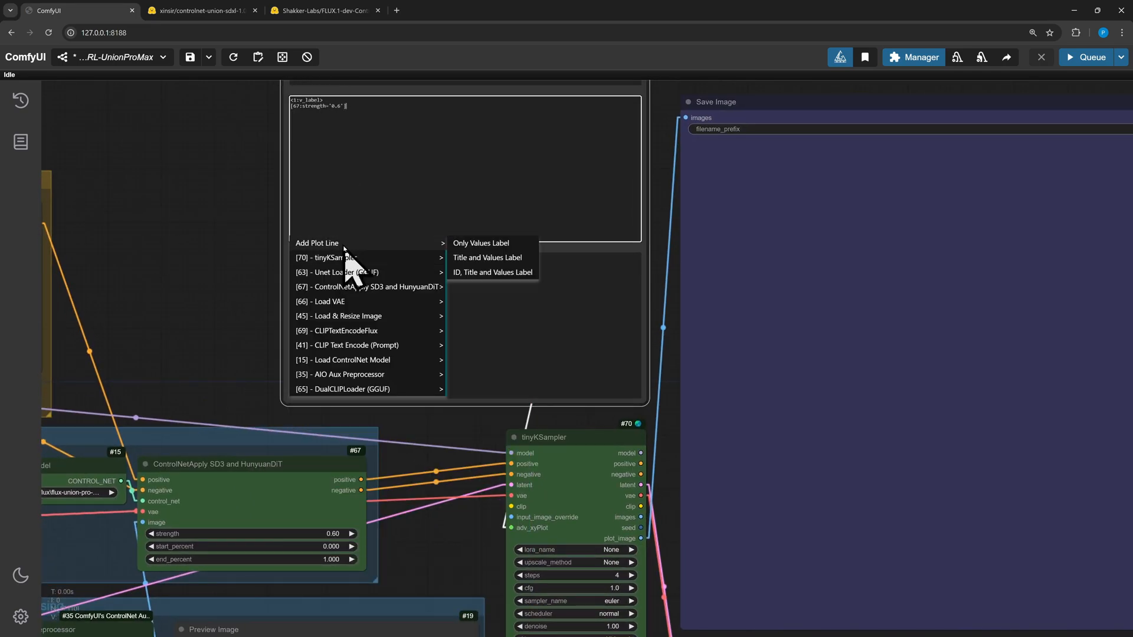
{"action": "left_click", "coordinate": [466, 243]}
{"action": "left_click", "coordinate": [370, 165]}
{"action": "mouse_move", "coordinate": [407, 289]}
{"action": "mouse_move", "coordinate": [467, 288]}
{"action": "left_click", "coordinate": [506, 285]}
{"action": "left_click", "coordinate": [387, 188]}
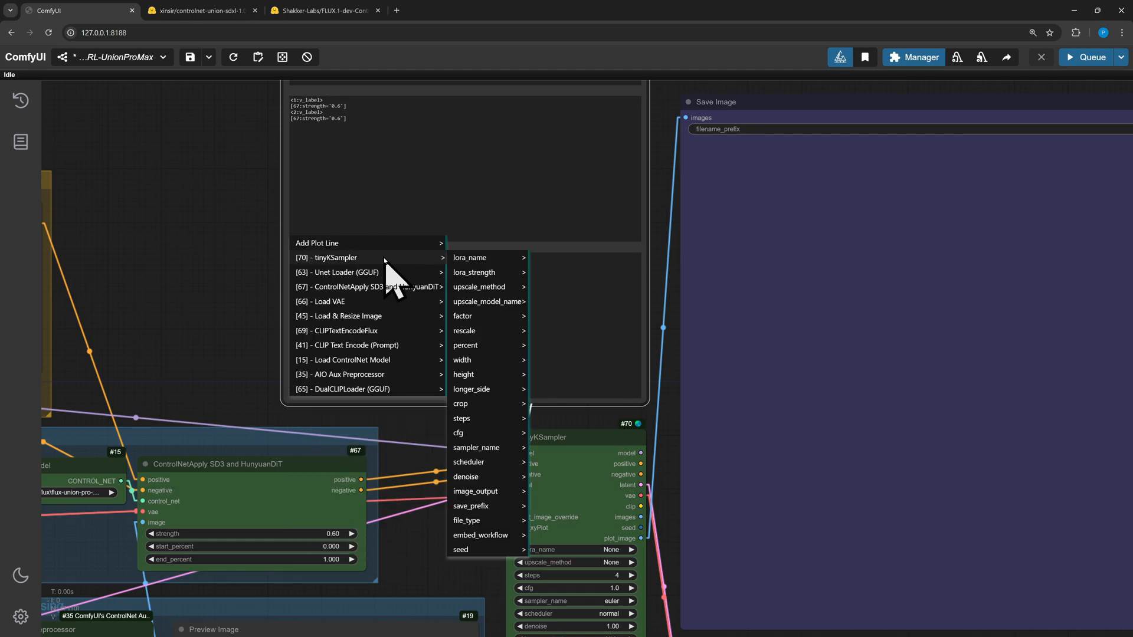
{"action": "mouse_move", "coordinate": [386, 243]}
{"action": "left_click", "coordinate": [463, 243]}
{"action": "left_click", "coordinate": [377, 183]}
{"action": "mouse_move", "coordinate": [374, 284]}
{"action": "mouse_move", "coordinate": [466, 287]}
{"action": "left_click", "coordinate": [509, 286]}
Add fourth and fifth Y_PLOT label lines, each with a ControlNetApply strength value
{"action": "left_click", "coordinate": [338, 186]}
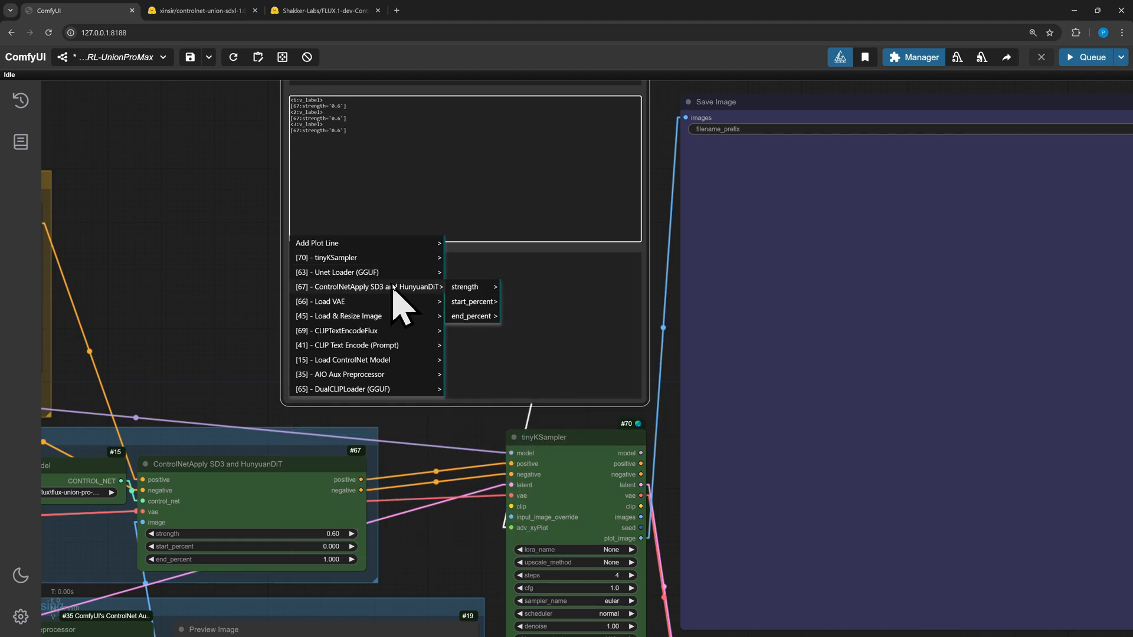
{"action": "mouse_move", "coordinate": [409, 243]}
{"action": "left_click", "coordinate": [472, 244]}
{"action": "left_click", "coordinate": [352, 182]}
{"action": "mouse_move", "coordinate": [374, 287]}
{"action": "mouse_move", "coordinate": [464, 287]}
{"action": "left_click", "coordinate": [510, 286]}
{"action": "left_click", "coordinate": [364, 203]}
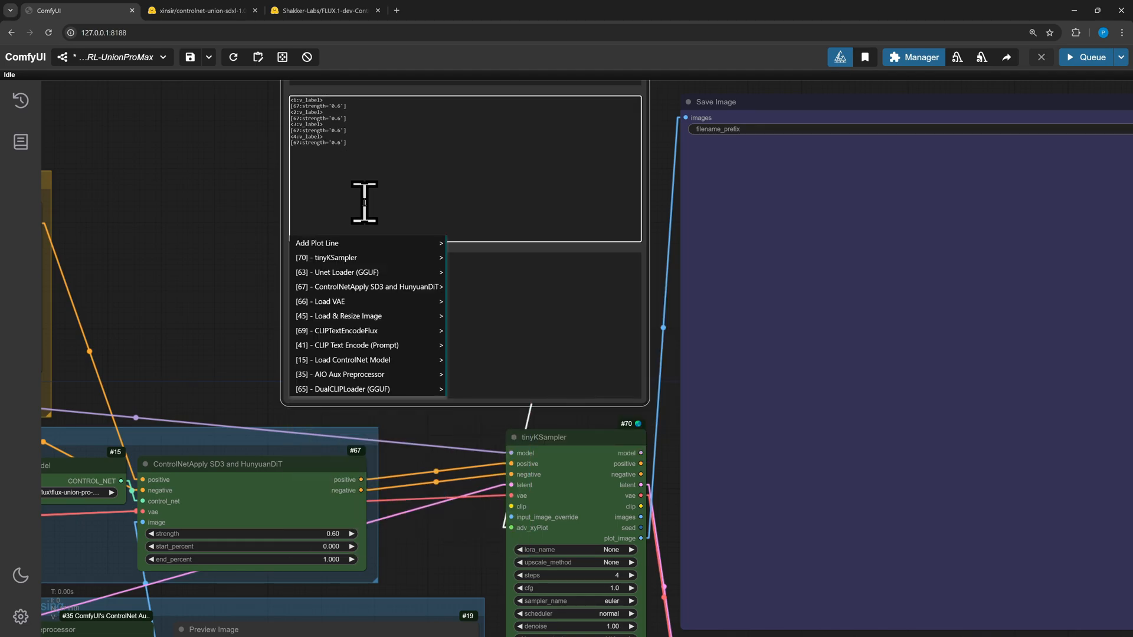
{"action": "mouse_move", "coordinate": [366, 243]}
{"action": "left_click", "coordinate": [466, 243]}
{"action": "left_click", "coordinate": [377, 195]}
{"action": "mouse_move", "coordinate": [321, 285]}
{"action": "mouse_move", "coordinate": [466, 288]}
{"action": "left_click", "coordinate": [511, 287]}
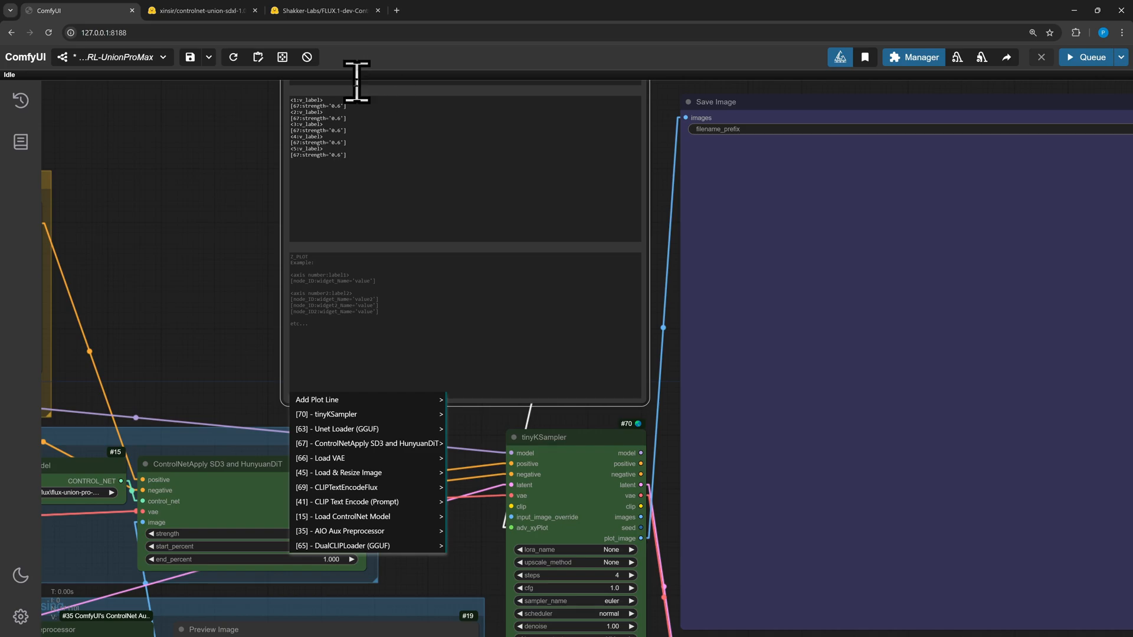
Set the five Y_PLOT strength values to 0.4, 0.5, 0.6, 0.7 and 0.8
{"action": "scroll", "coordinate": [227, 209], "scroll_direction": "up", "scroll_amount": 3}
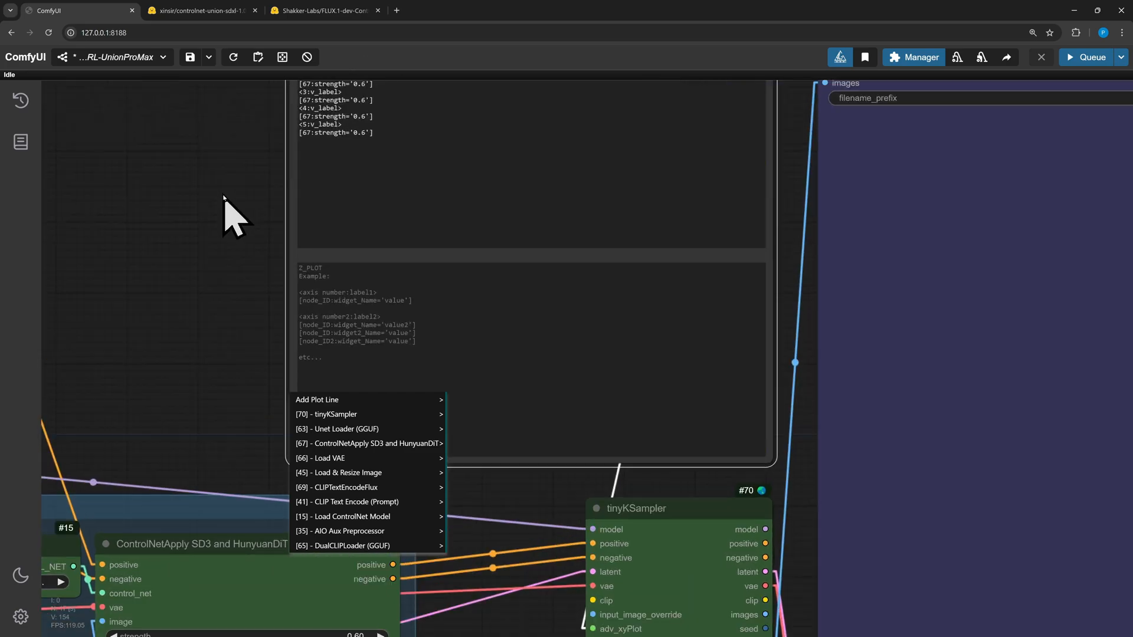
{"action": "scroll", "coordinate": [277, 248], "scroll_direction": "up", "scroll_amount": 5}
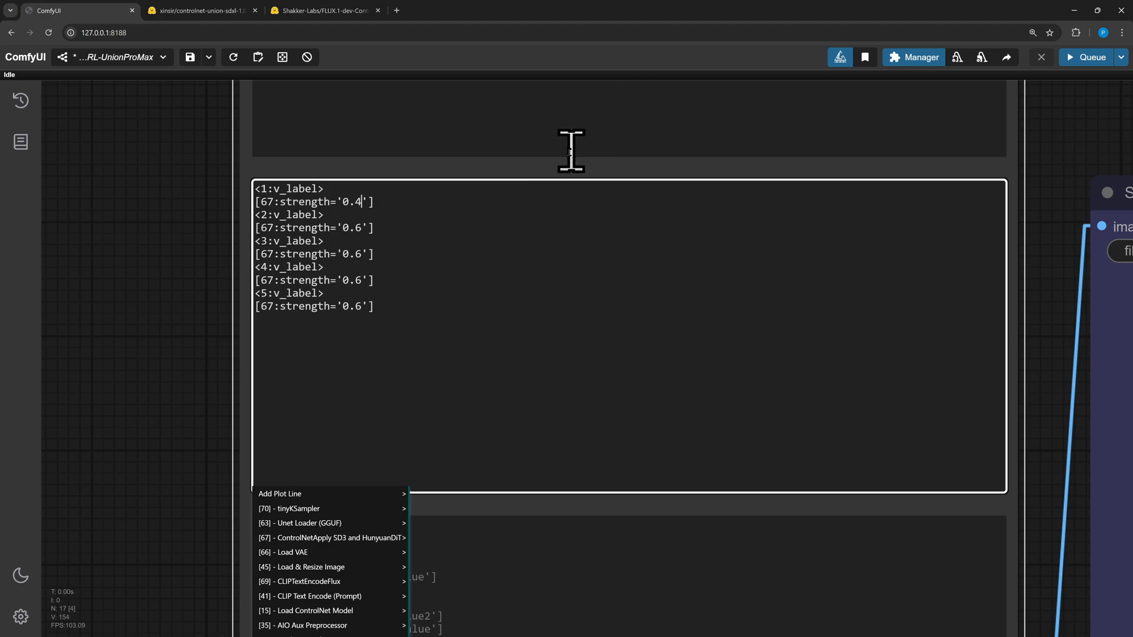
{"action": "left_click", "coordinate": [364, 228]}
{"action": "left_click", "coordinate": [362, 281]}
{"action": "left_click", "coordinate": [362, 307]}
{"action": "scroll", "coordinate": [161, 366], "scroll_direction": "down", "scroll_amount": 6}
{"action": "left_click_drag", "start_coordinate": [157, 369], "coordinate": [246, 260]}
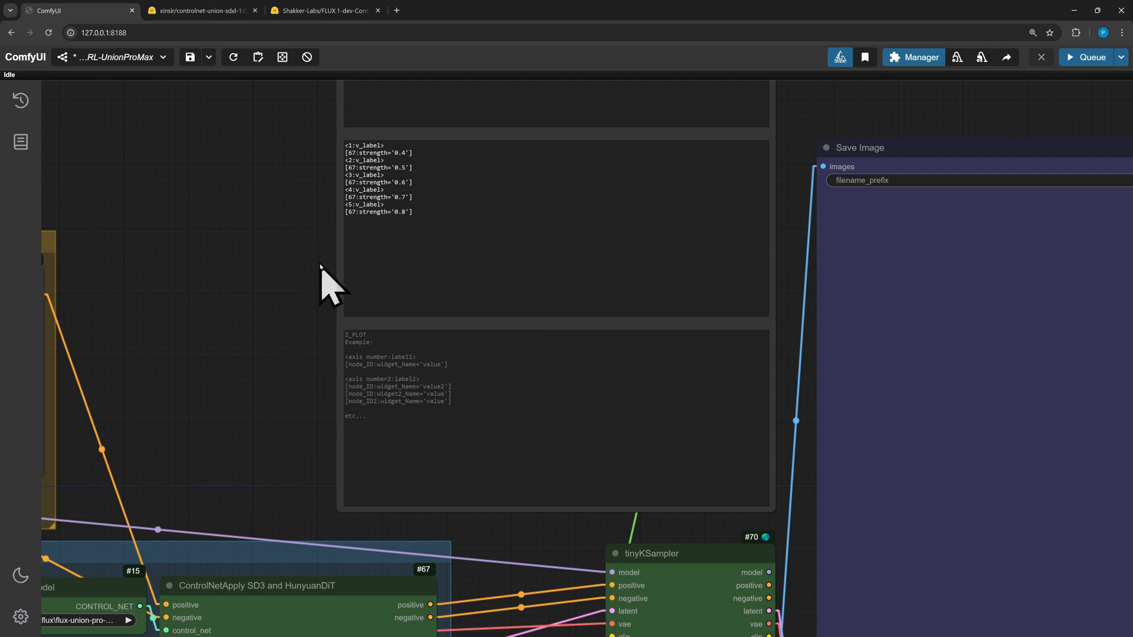
Queue the workflow to generate the xy plot
{"action": "left_click_drag", "start_coordinate": [243, 202], "coordinate": [146, 392]}
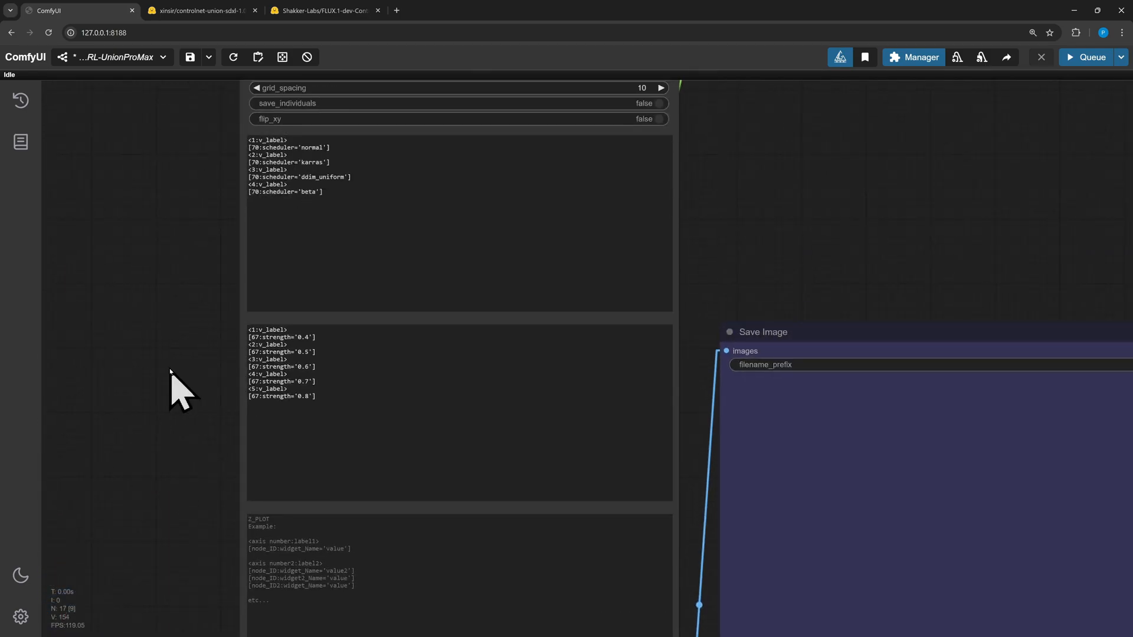
{"action": "scroll", "coordinate": [571, 223], "scroll_direction": "down", "scroll_amount": 5}
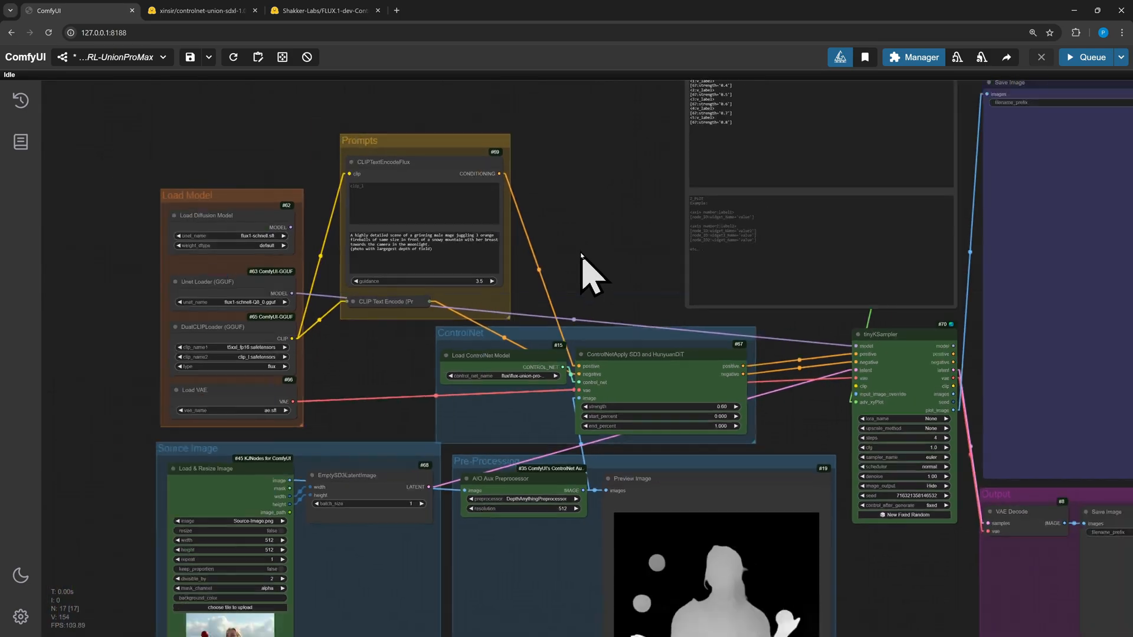
{"action": "scroll", "coordinate": [607, 249], "scroll_direction": "down", "scroll_amount": 1}
{"action": "left_click_drag", "start_coordinate": [610, 248], "coordinate": [463, 229]}
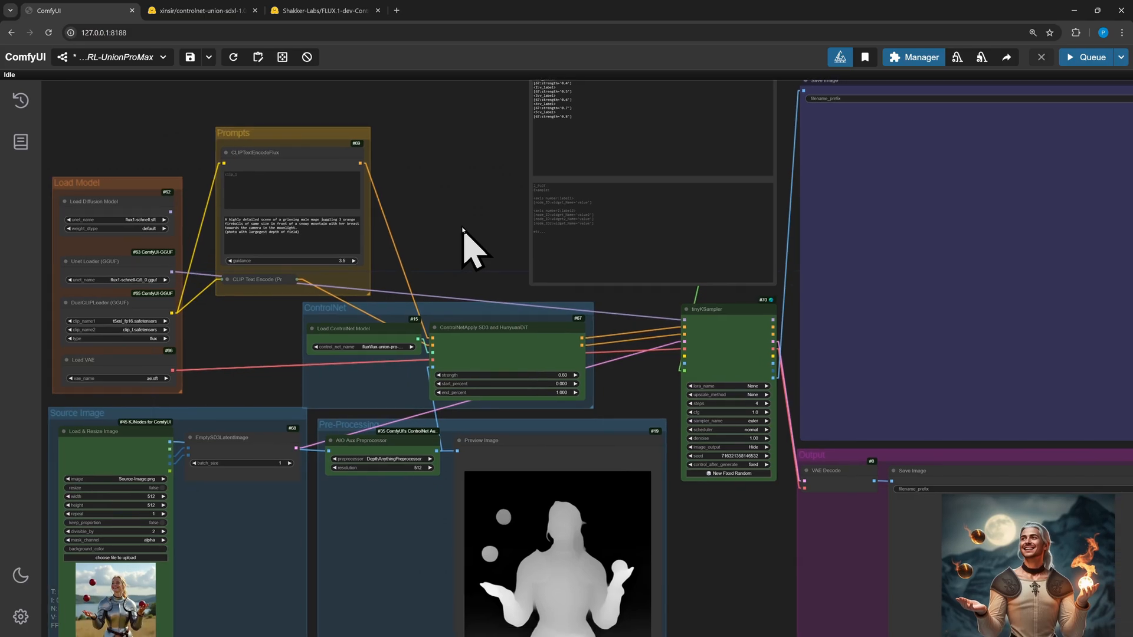
{"action": "left_click", "coordinate": [1092, 62]}
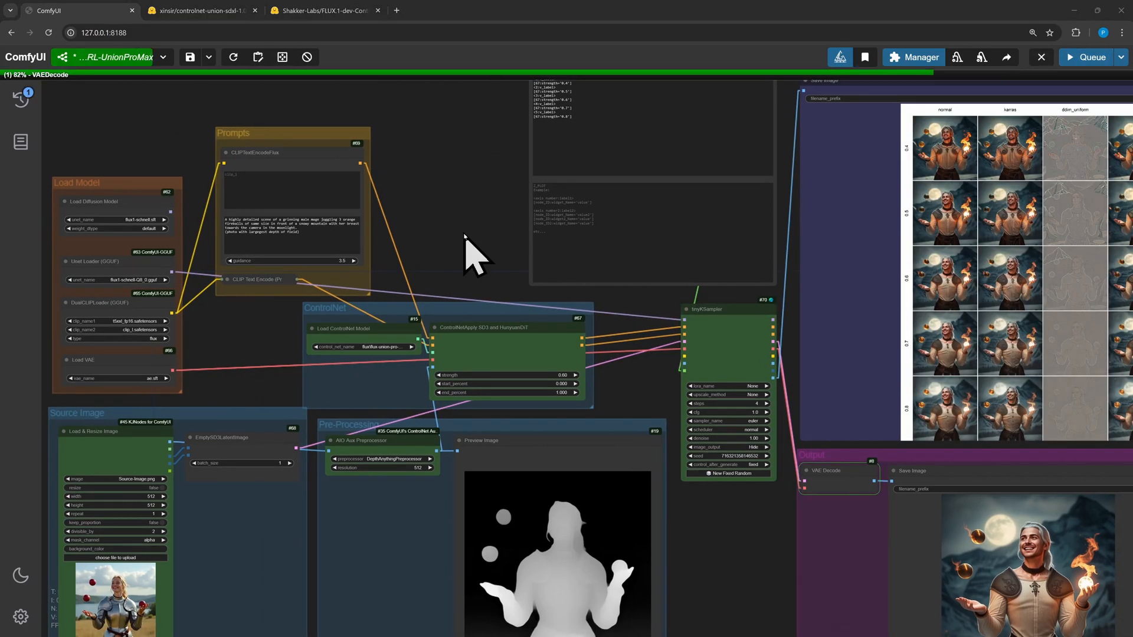
Examine the generated grid of scheduler columns and strength rows in the Save Image node
{"action": "scroll", "coordinate": [449, 253], "scroll_direction": "up", "scroll_amount": 7}
{"action": "left_click_drag", "start_coordinate": [436, 272], "coordinate": [177, 330]}
{"action": "left_click_drag", "start_coordinate": [841, 110], "coordinate": [91, 245]}
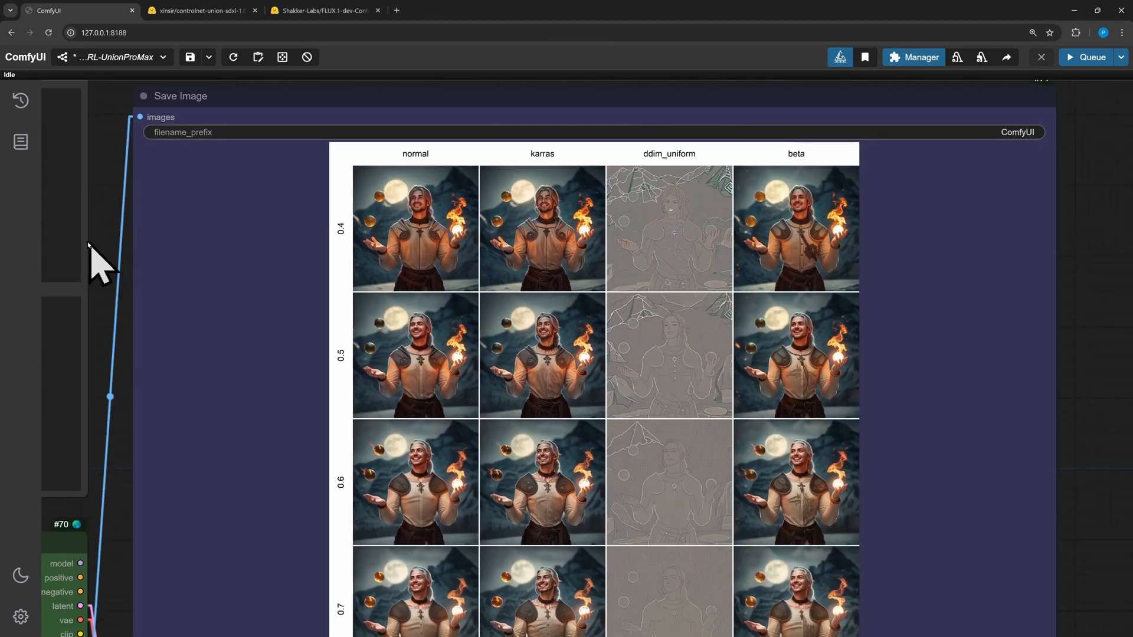
{"action": "scroll", "coordinate": [891, 380], "scroll_direction": "up", "scroll_amount": 4}
{"action": "left_click_drag", "start_coordinate": [891, 380], "coordinate": [758, 410]}
{"action": "left_click_drag", "start_coordinate": [270, 504], "coordinate": [466, 586]}
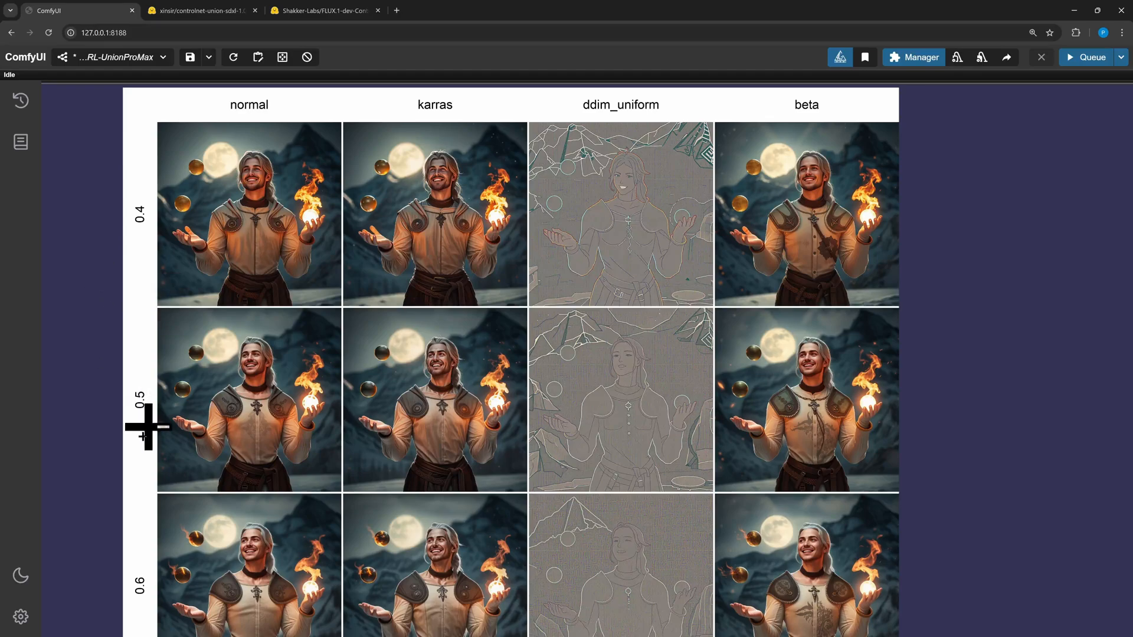
{"action": "left_click_drag", "start_coordinate": [94, 470], "coordinate": [101, 94]}
{"action": "left_click_drag", "start_coordinate": [109, 309], "coordinate": [104, 213]}
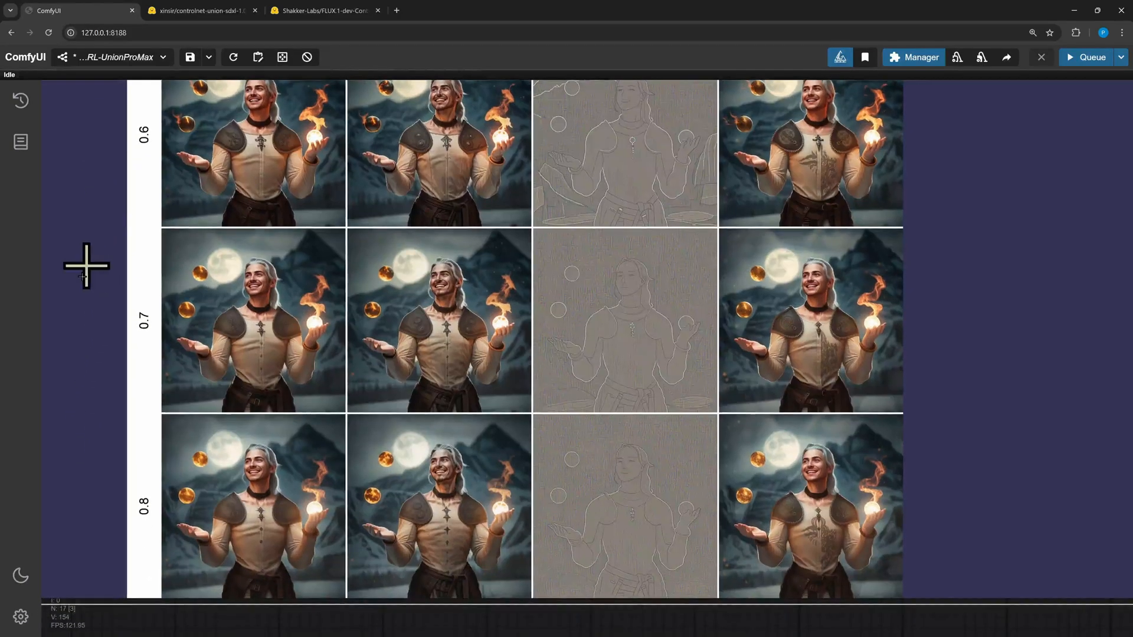
{"action": "scroll", "coordinate": [125, 488], "scroll_direction": "up", "scroll_amount": 3}
{"action": "left_click_drag", "start_coordinate": [126, 488], "coordinate": [364, 316]}
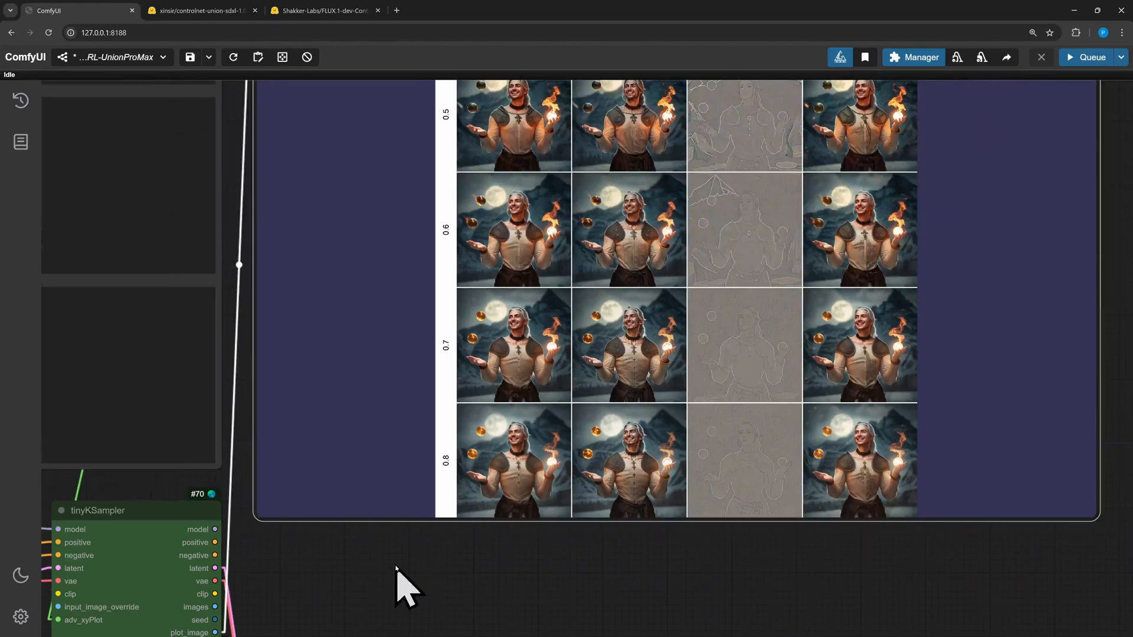
{"action": "left_click_drag", "start_coordinate": [397, 577], "coordinate": [935, 518]}
Review the layout and the advanced xyPlot node of the RLPLOTS-FINAL workflow
{"action": "left_click_drag", "start_coordinate": [271, 361], "coordinate": [706, 397]}
{"action": "left_click_drag", "start_coordinate": [263, 467], "coordinate": [405, 450]}
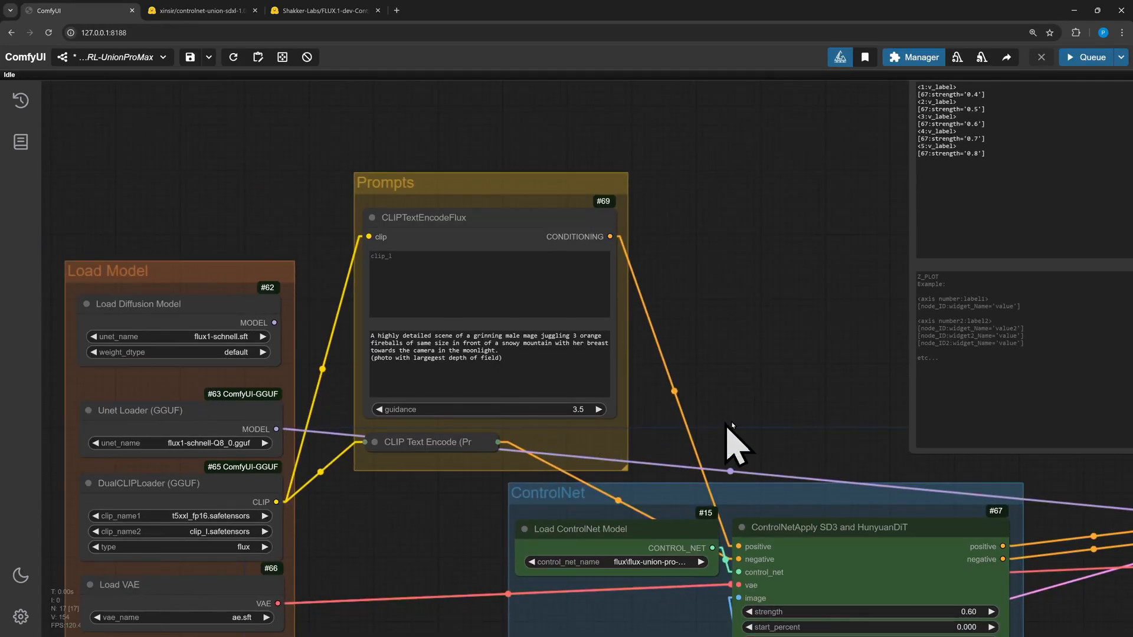
{"action": "left_click_drag", "start_coordinate": [756, 424], "coordinate": [735, 348]}
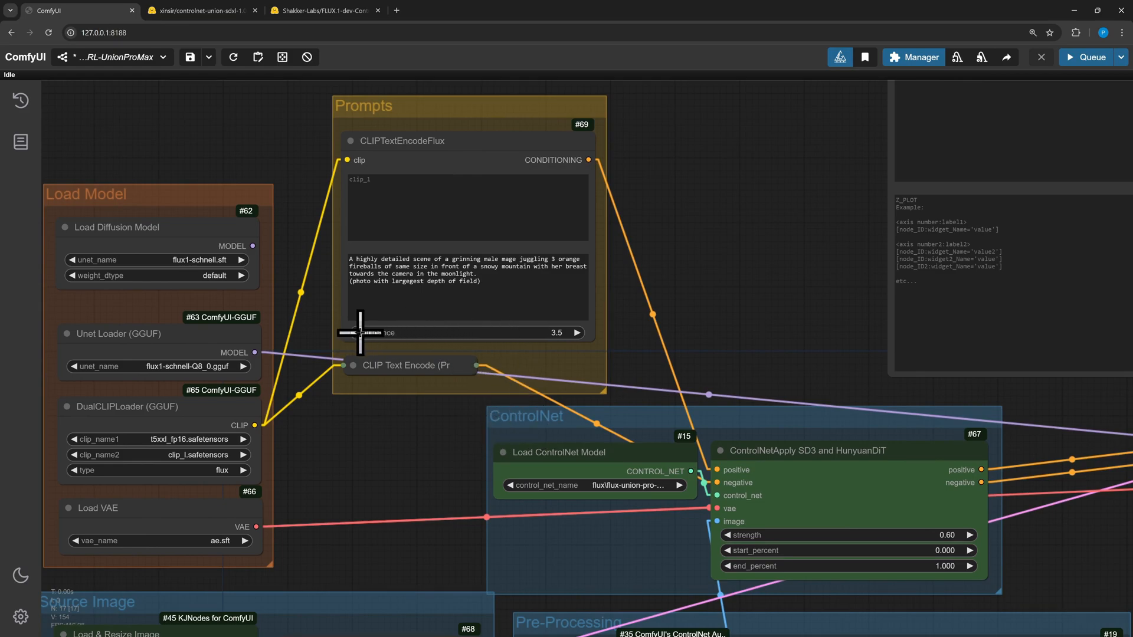
{"action": "scroll", "coordinate": [680, 304], "scroll_direction": "down", "scroll_amount": 5}
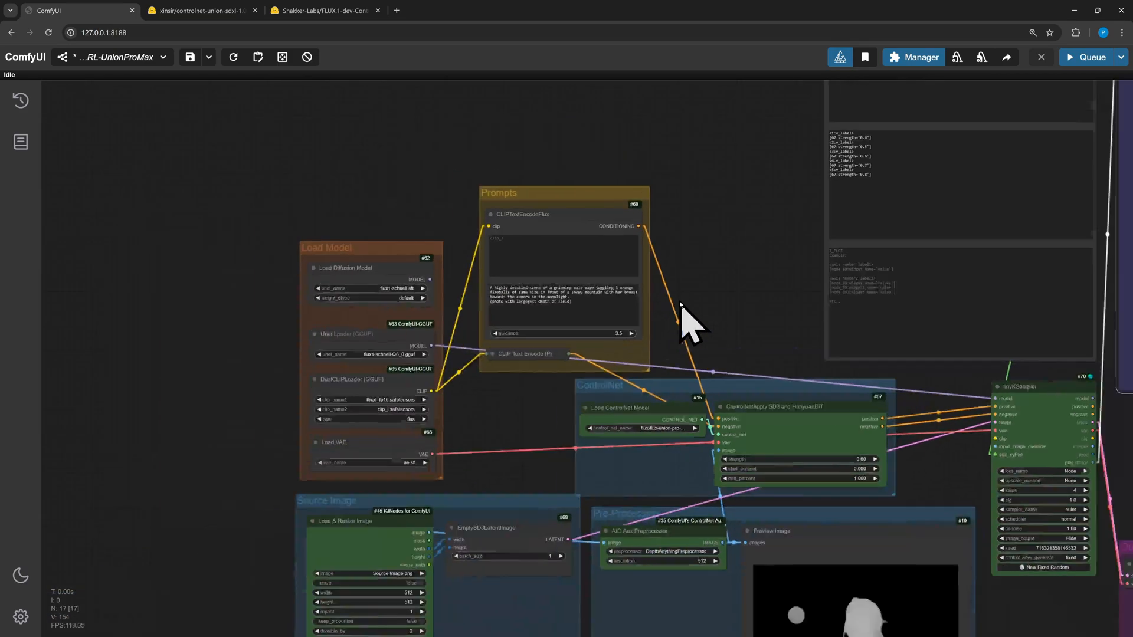
{"action": "scroll", "coordinate": [680, 303], "scroll_direction": "down", "scroll_amount": 1}
{"action": "left_click_drag", "start_coordinate": [681, 307], "coordinate": [481, 319]}
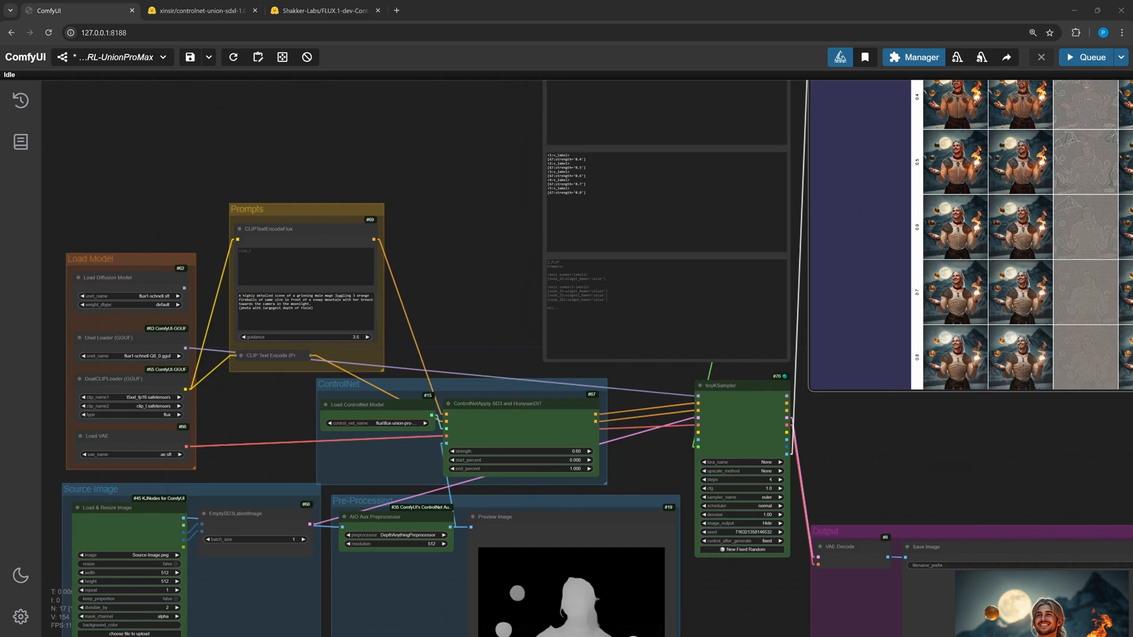
{"action": "left_click_drag", "start_coordinate": [617, 347], "coordinate": [490, 331]}
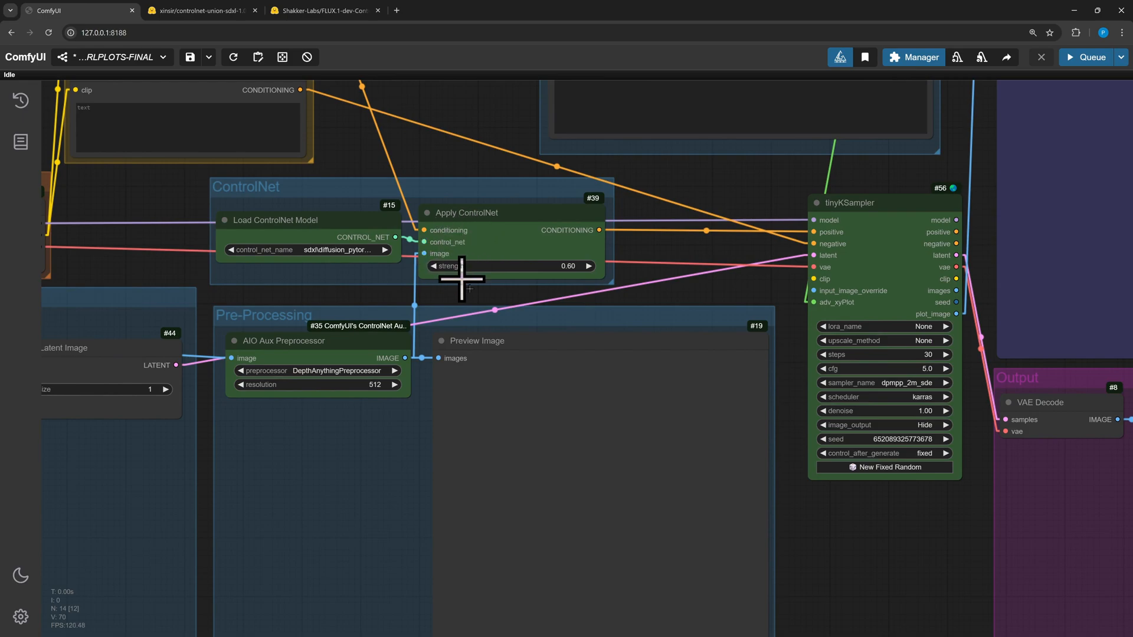
{"action": "scroll", "coordinate": [435, 556], "scroll_direction": "down", "scroll_amount": 4}
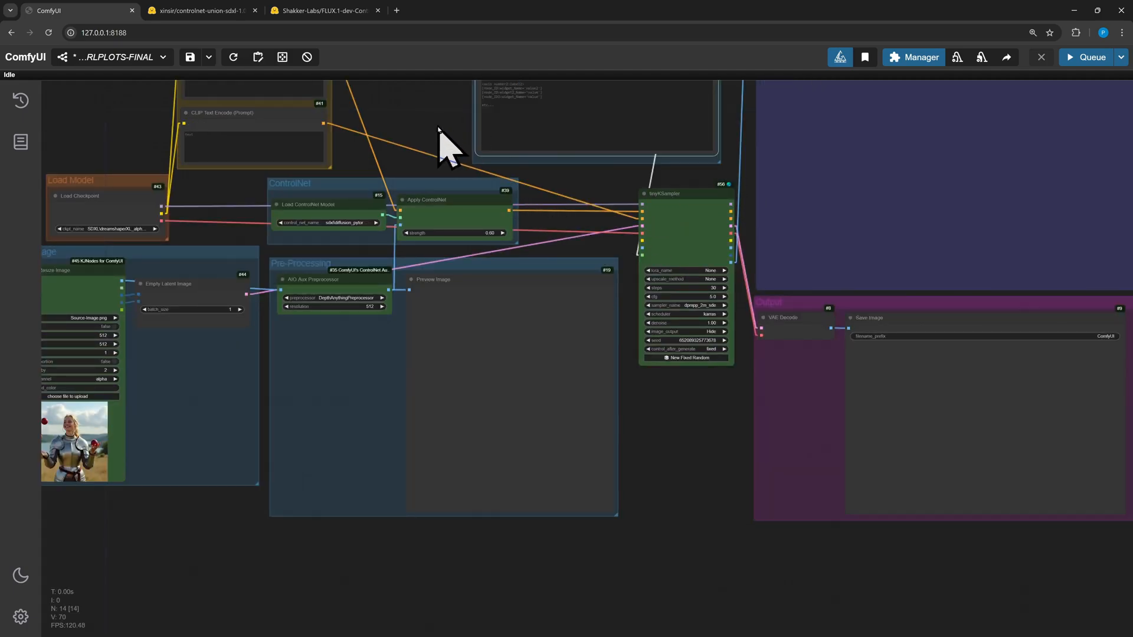
{"action": "left_click_drag", "start_coordinate": [443, 144], "coordinate": [503, 442]}
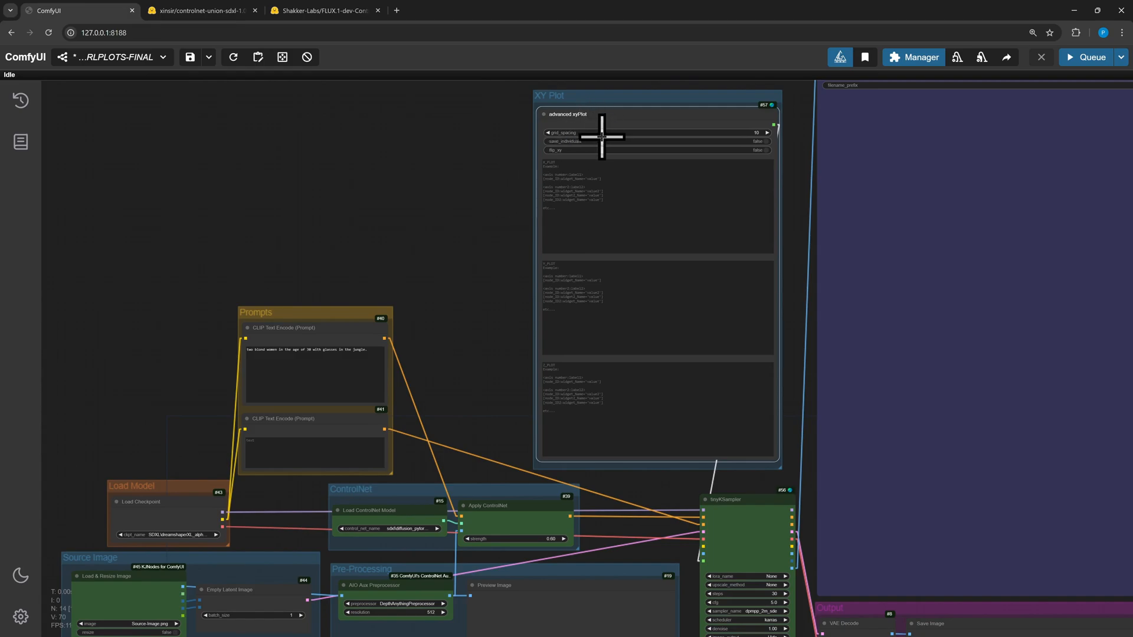
{"action": "left_click_drag", "start_coordinate": [481, 239], "coordinate": [359, 266]}
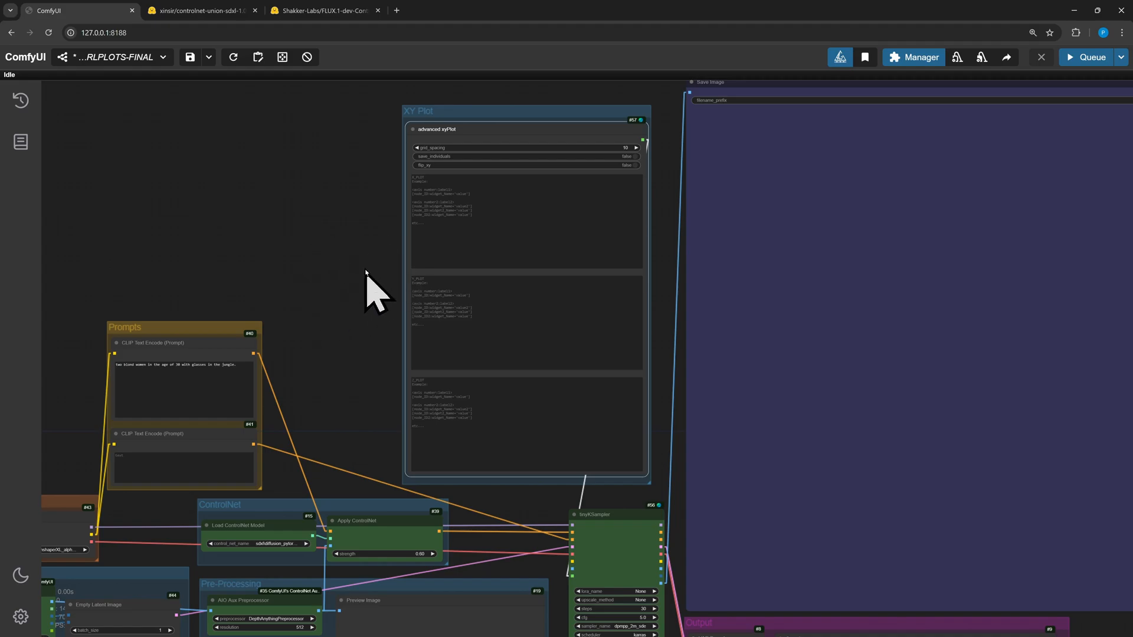
{"action": "scroll", "coordinate": [341, 243], "scroll_direction": "up", "scroll_amount": 4}
{"action": "left_click_drag", "start_coordinate": [327, 207], "coordinate": [261, 253]}
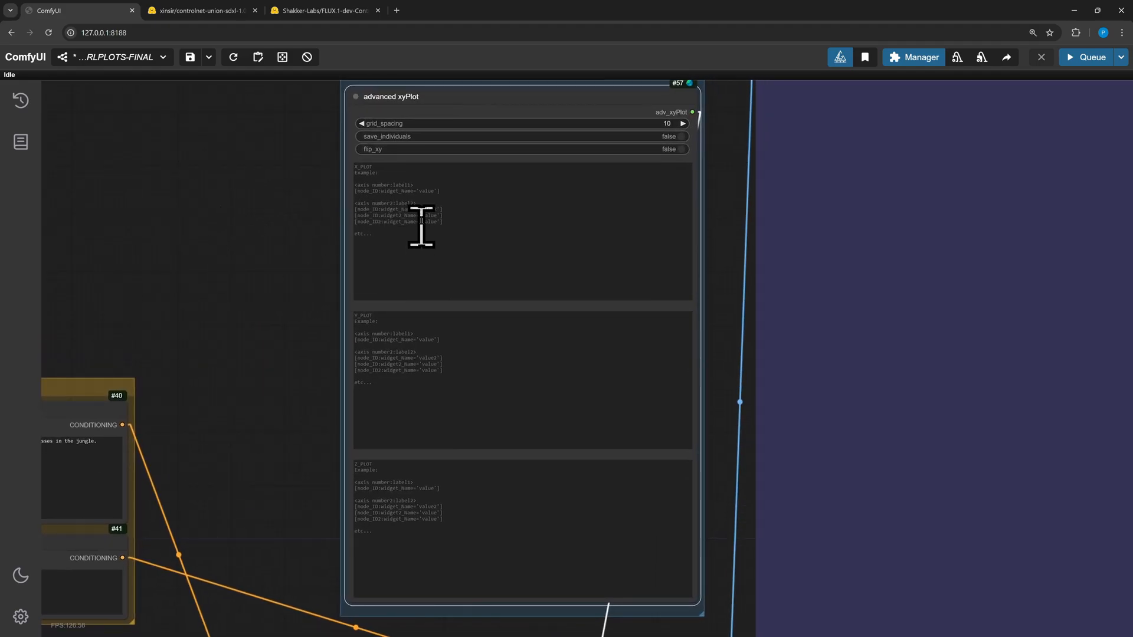
Add X plot lines for the SDXL dreamshaperXL_alpha2Xl10 and juggernautXL_version5 checkpoints in the advanced xyPlot
{"action": "left_click", "coordinate": [397, 182]}
{"action": "mouse_move", "coordinate": [384, 317]}
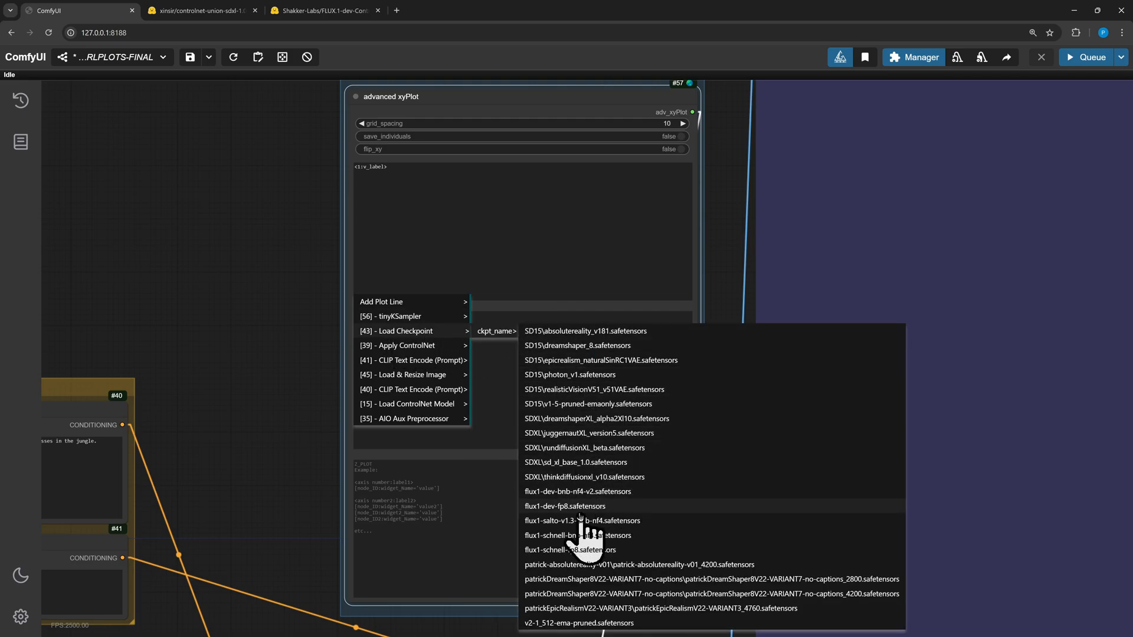
{"action": "left_click", "coordinate": [584, 419]}
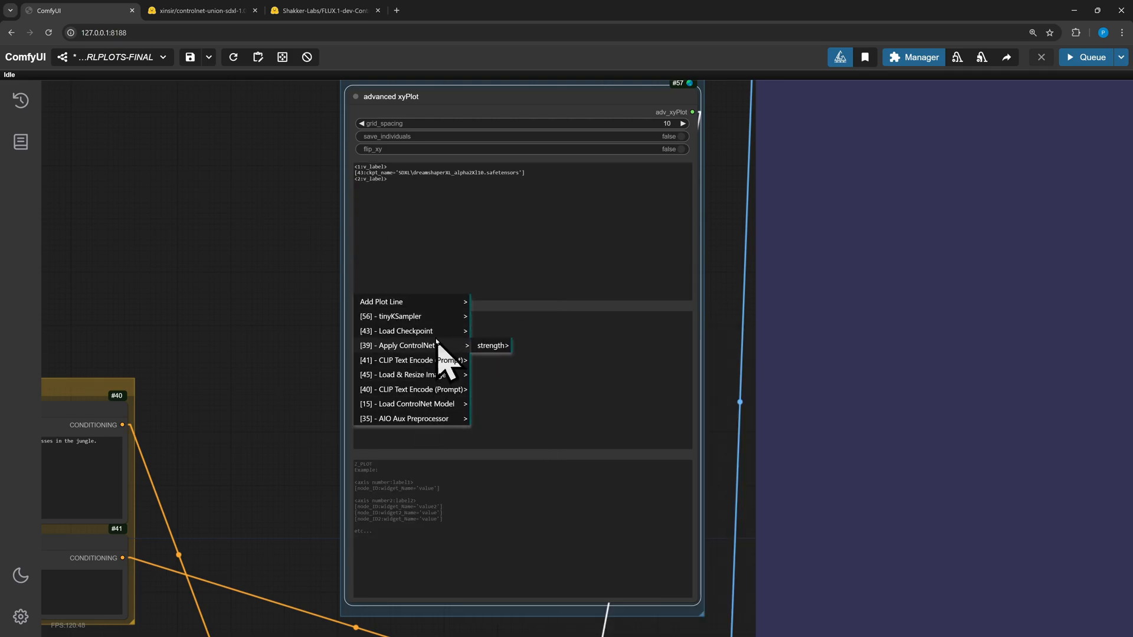
{"action": "mouse_move", "coordinate": [412, 331]}
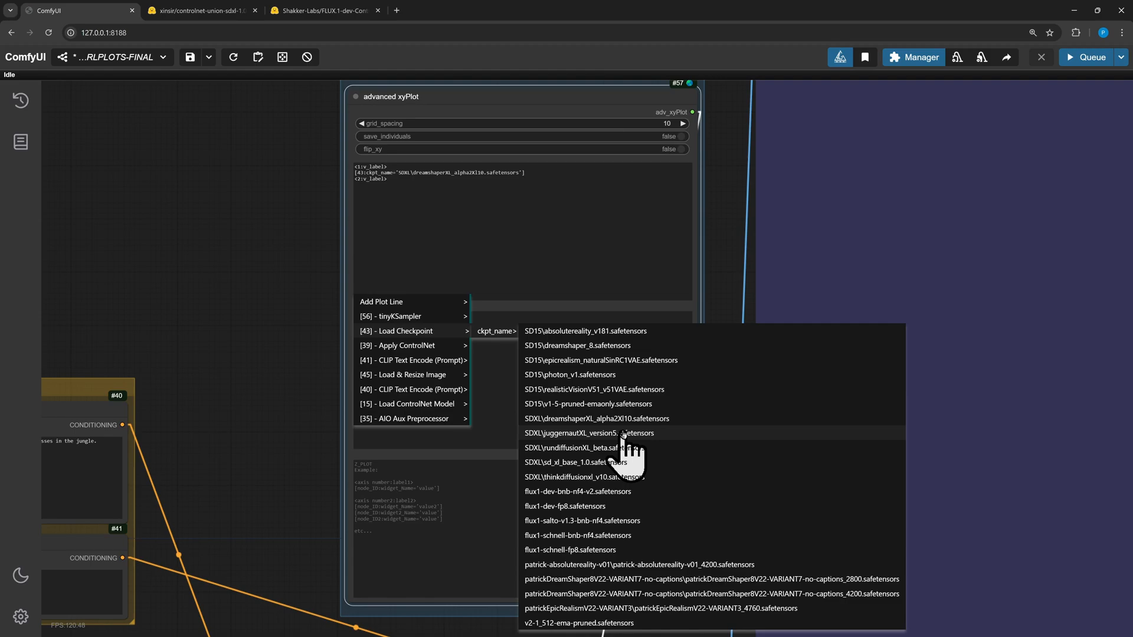
{"action": "left_click", "coordinate": [624, 434]}
{"action": "right_click", "coordinate": [620, 430]}
{"action": "mouse_move", "coordinate": [401, 450]}
{"action": "left_click", "coordinate": [501, 447]}
{"action": "right_click", "coordinate": [501, 445]}
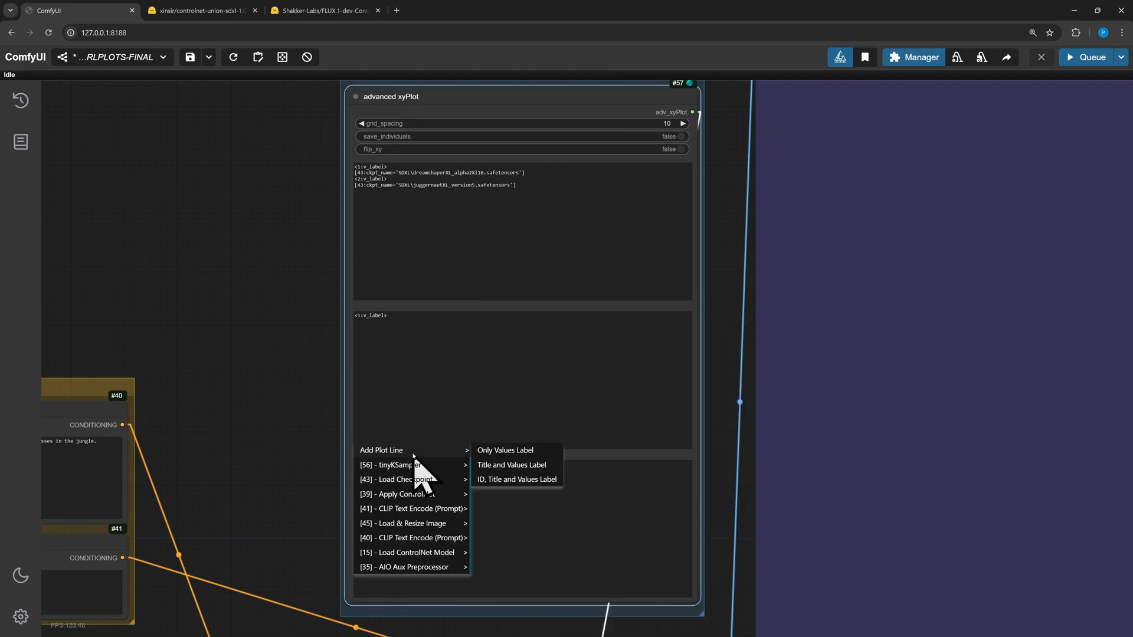
{"action": "left_click_drag", "start_coordinate": [411, 327], "coordinate": [346, 338]}
{"action": "key", "text": "BackSpace"}
Add X plot lines for the SDXL rundiffusionXL_beta and thinkdiffusionxl_v10 checkpoints
{"action": "left_click", "coordinate": [404, 245]}
{"action": "mouse_move", "coordinate": [419, 302]}
{"action": "left_click", "coordinate": [479, 305]}
{"action": "mouse_move", "coordinate": [438, 344]}
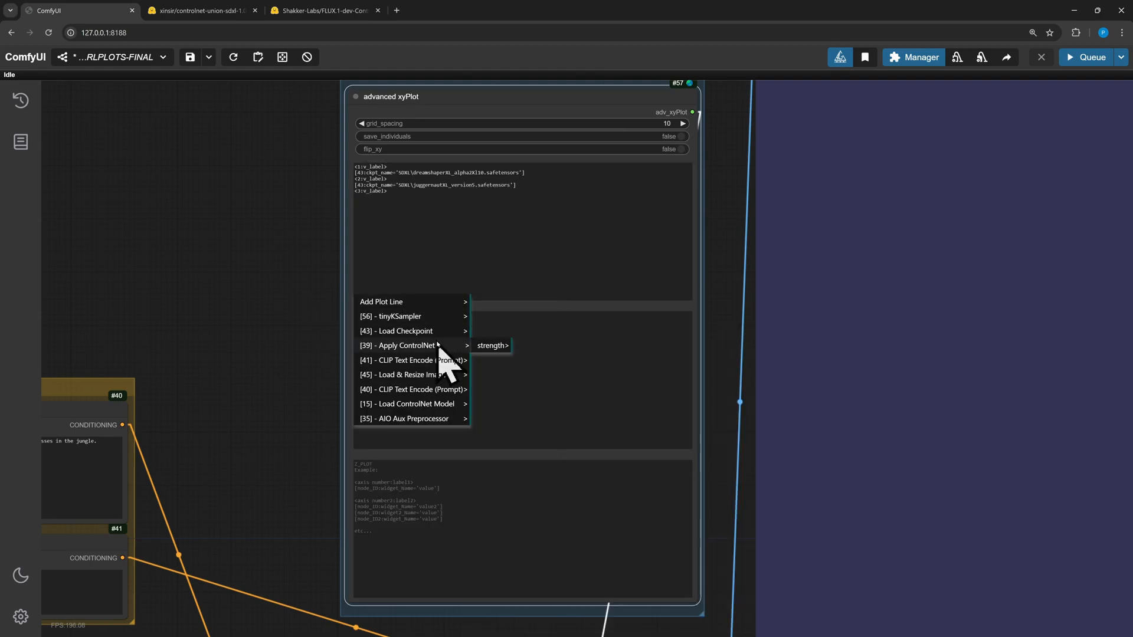
{"action": "left_click", "coordinate": [613, 452]}
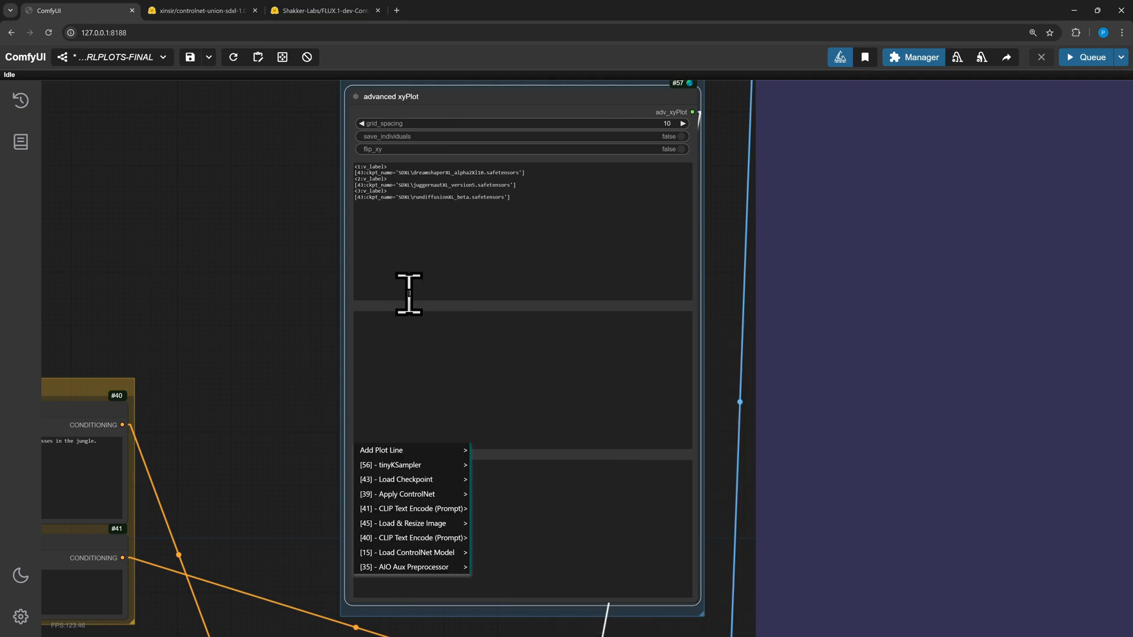
{"action": "right_click", "coordinate": [409, 293]}
{"action": "left_click", "coordinate": [496, 304]}
{"action": "mouse_move", "coordinate": [495, 331]}
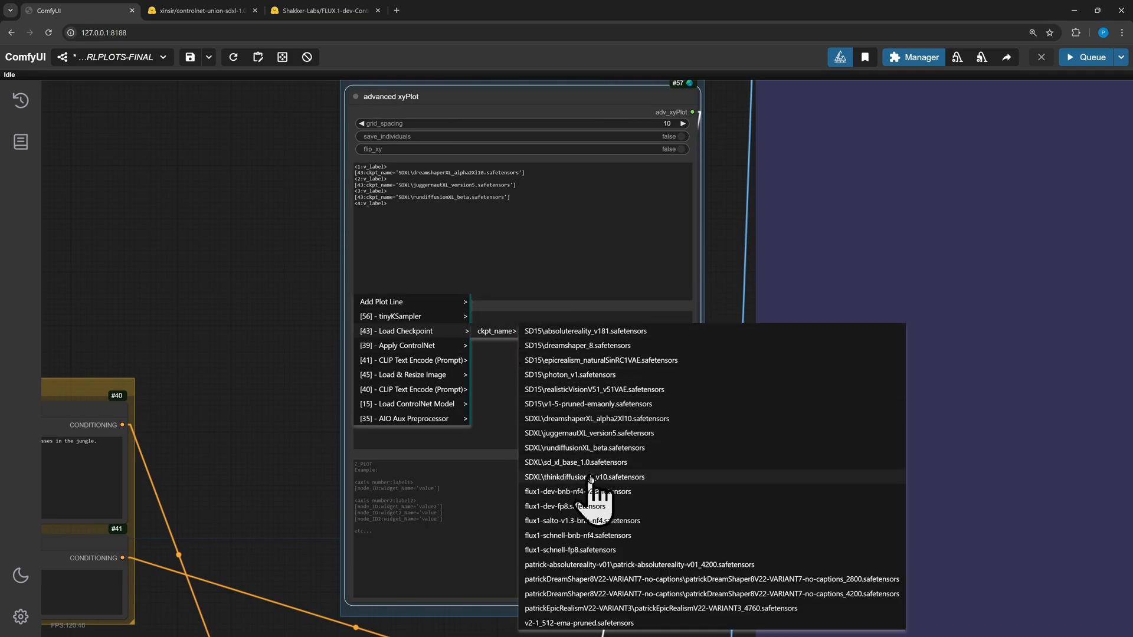
{"action": "left_click", "coordinate": [590, 476]}
Add a values-only Y plot line for the tinyKSampler's cfg
{"action": "left_click", "coordinate": [278, 365]}
{"action": "left_click_drag", "start_coordinate": [272, 452], "coordinate": [269, 177]}
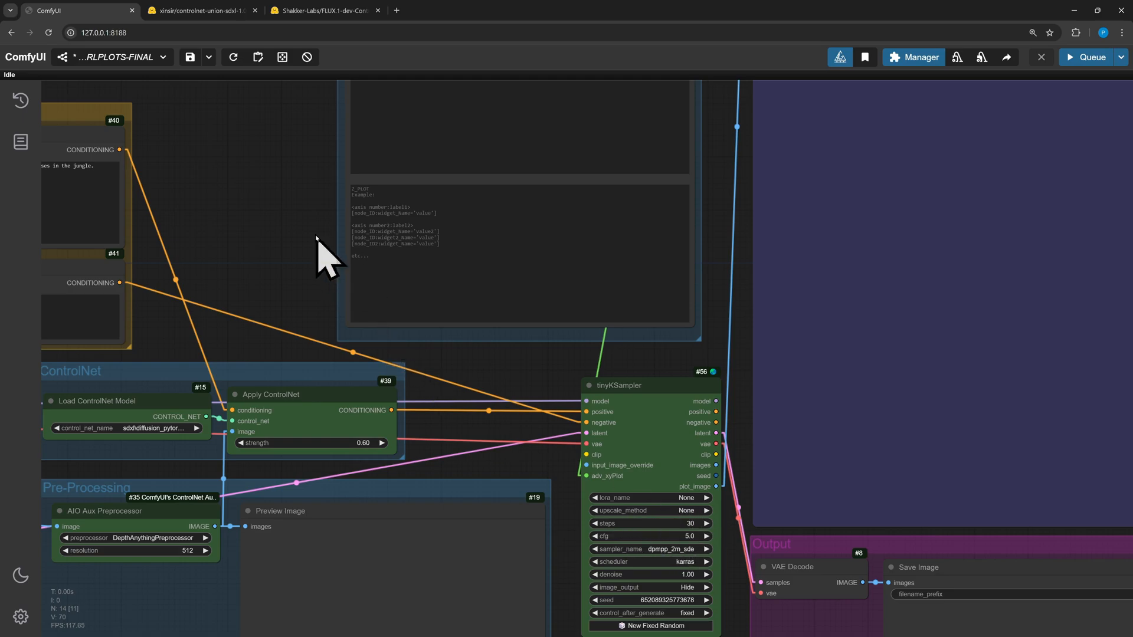
{"action": "scroll", "coordinate": [324, 253], "scroll_direction": "up", "scroll_amount": 5}
{"action": "left_click_drag", "start_coordinate": [236, 313], "coordinate": [253, 341]}
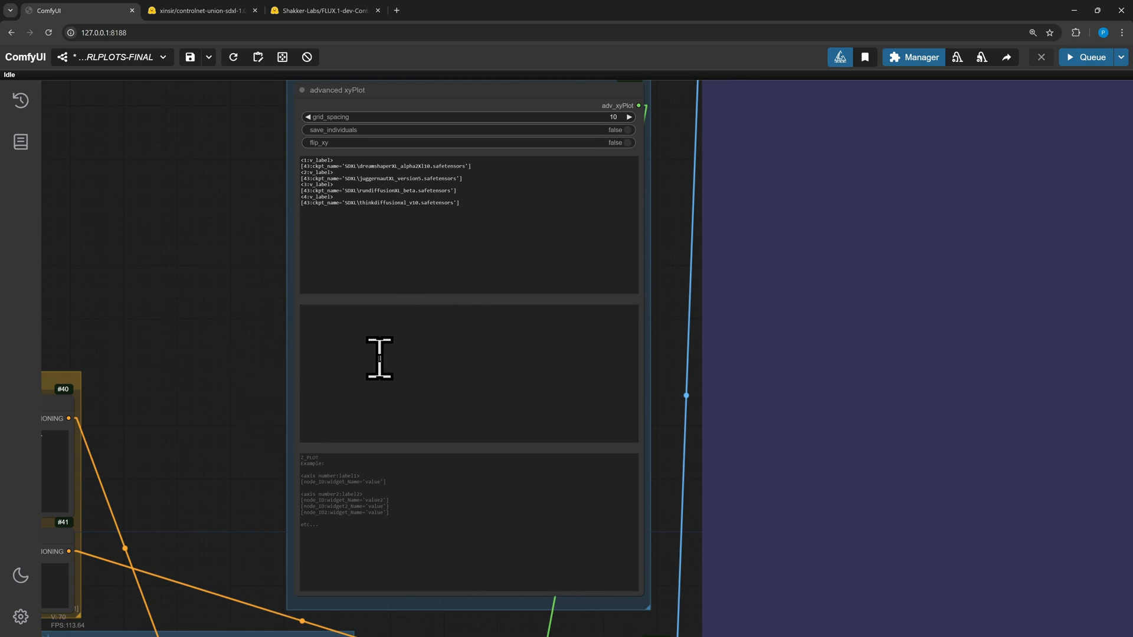
{"action": "right_click", "coordinate": [360, 406]}
{"action": "left_click", "coordinate": [452, 444]}
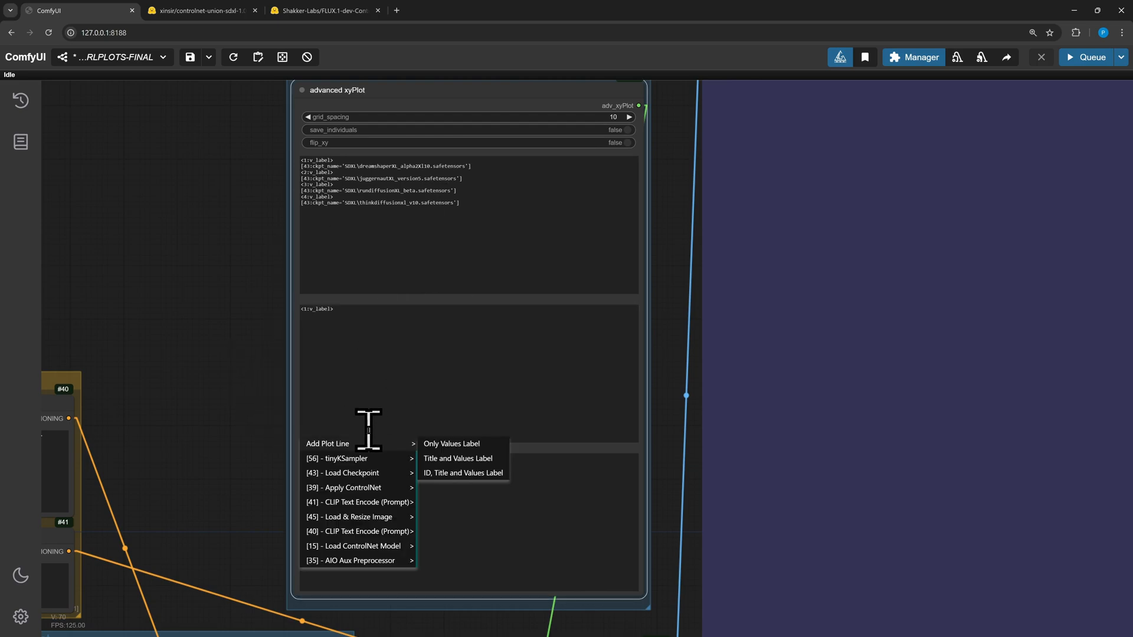
{"action": "mouse_move", "coordinate": [383, 461]}
{"action": "mouse_move", "coordinate": [445, 464]}
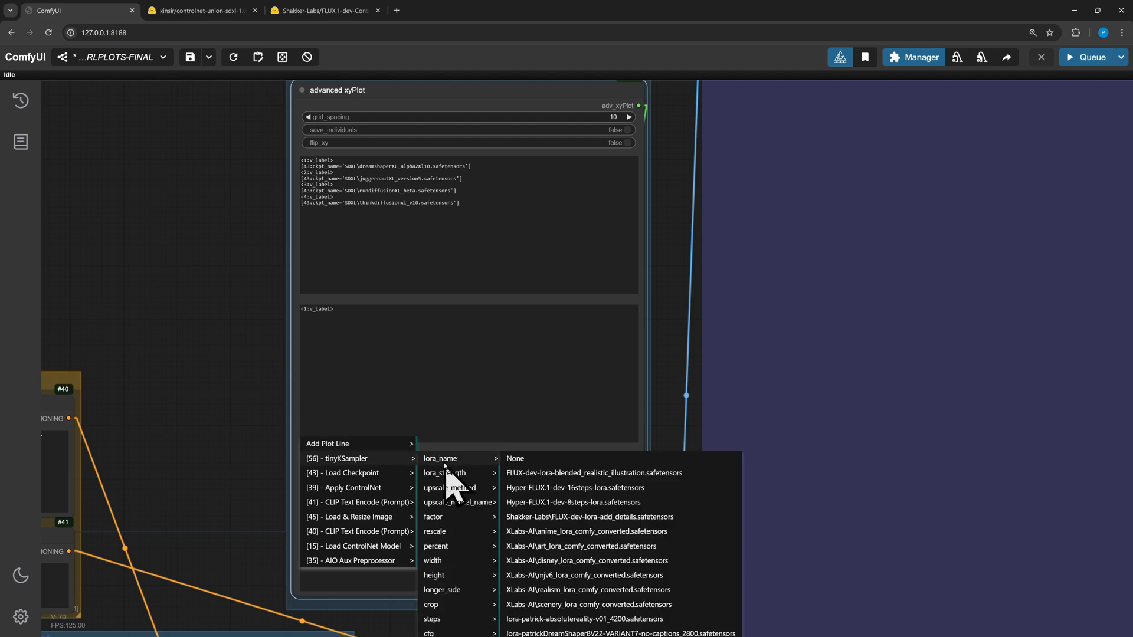
{"action": "left_click", "coordinate": [510, 629]}
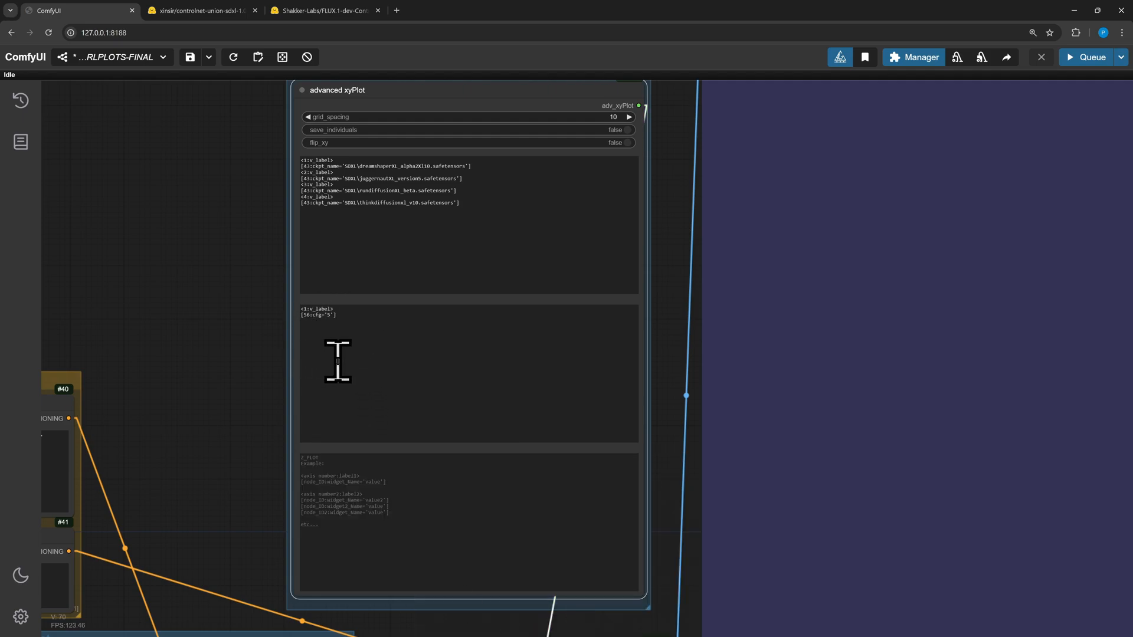
Duplicate the Y line into five entries labelled 1 to 5 with cfg values 1, 3, 5, 7 and 9
{"action": "left_click_drag", "start_coordinate": [238, 401], "coordinate": [221, 304]}
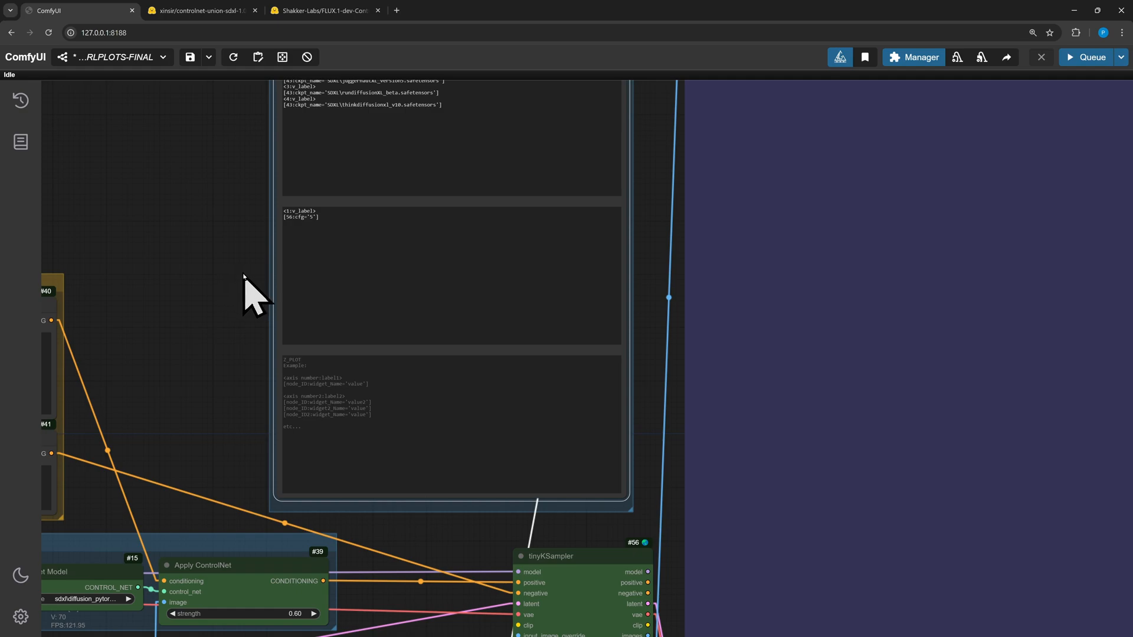
{"action": "left_click_drag", "start_coordinate": [328, 242], "coordinate": [267, 215]}
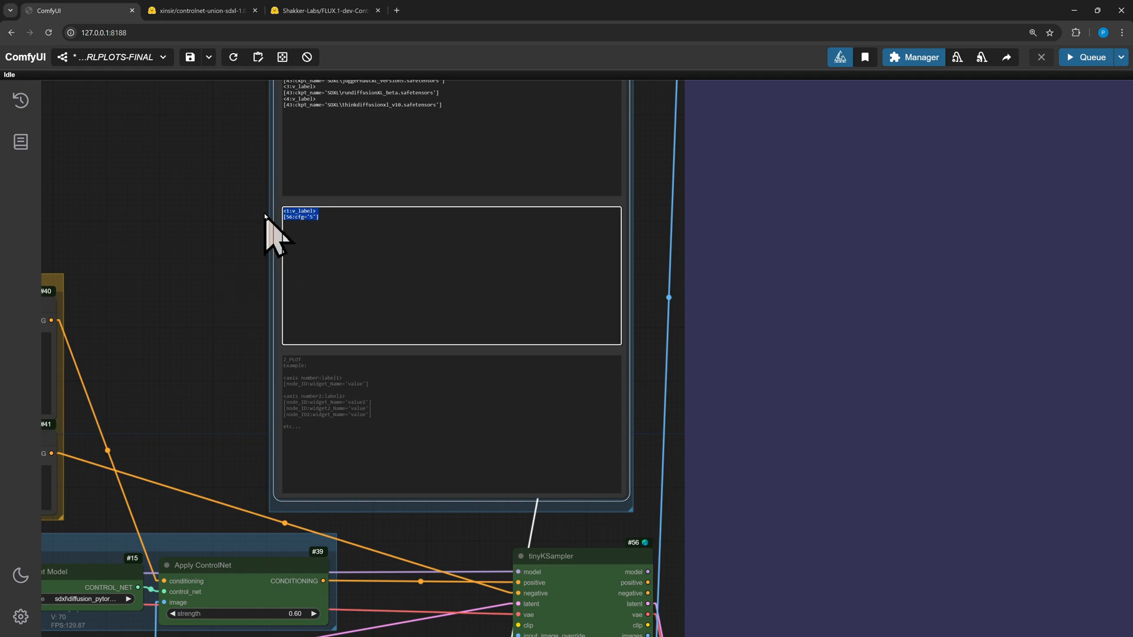
{"action": "right_click", "coordinate": [343, 289]}
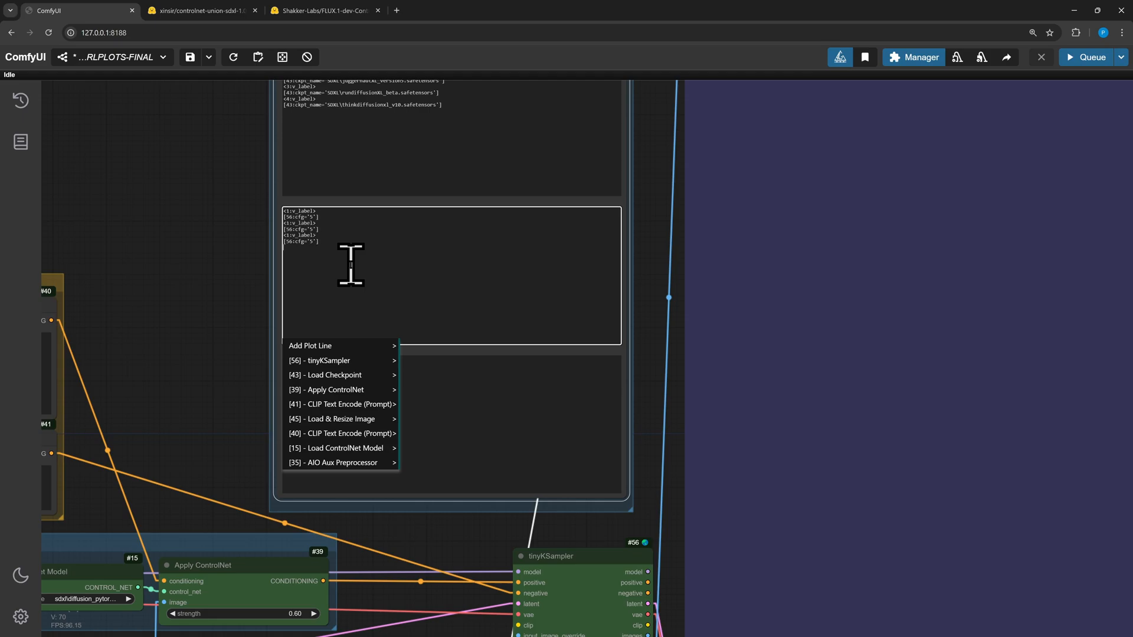
{"action": "scroll", "coordinate": [242, 319], "scroll_direction": "up", "scroll_amount": 5}
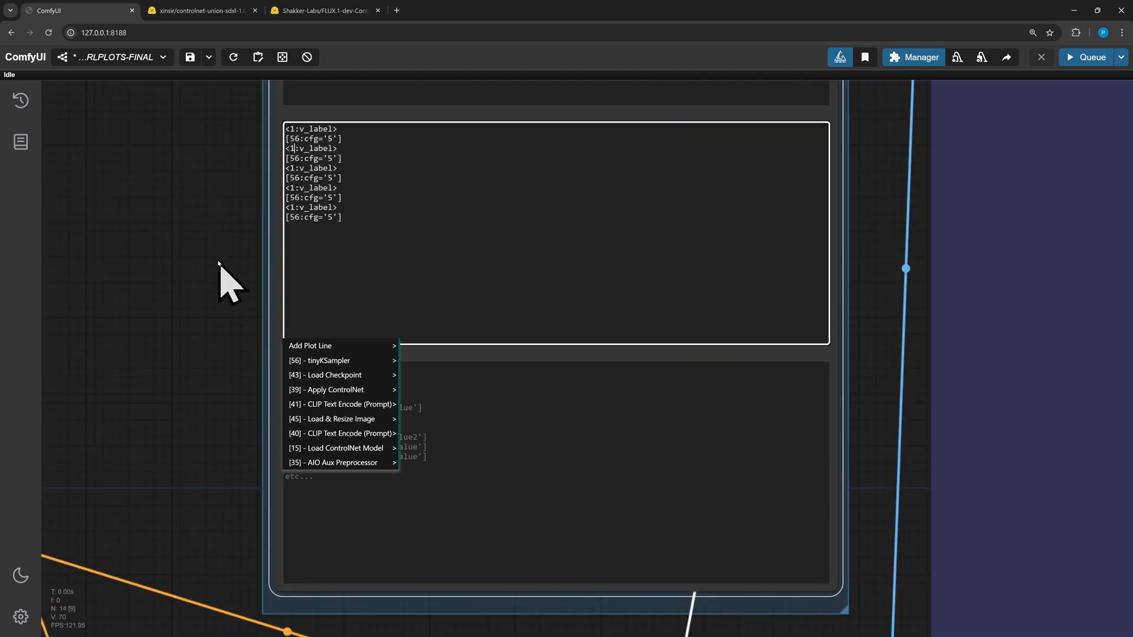
{"action": "left_click", "coordinate": [197, 279]}
{"action": "left_click_drag", "start_coordinate": [198, 266], "coordinate": [216, 355]}
{"action": "scroll", "coordinate": [215, 366], "scroll_direction": "up", "scroll_amount": 2}
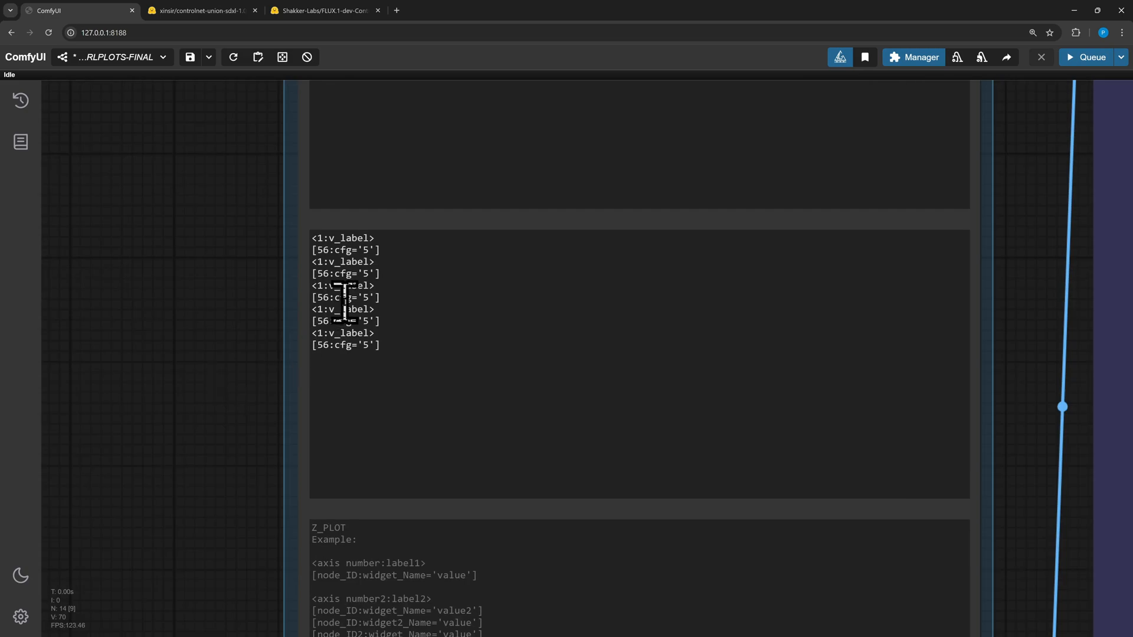
{"action": "right_click", "coordinate": [323, 261]}
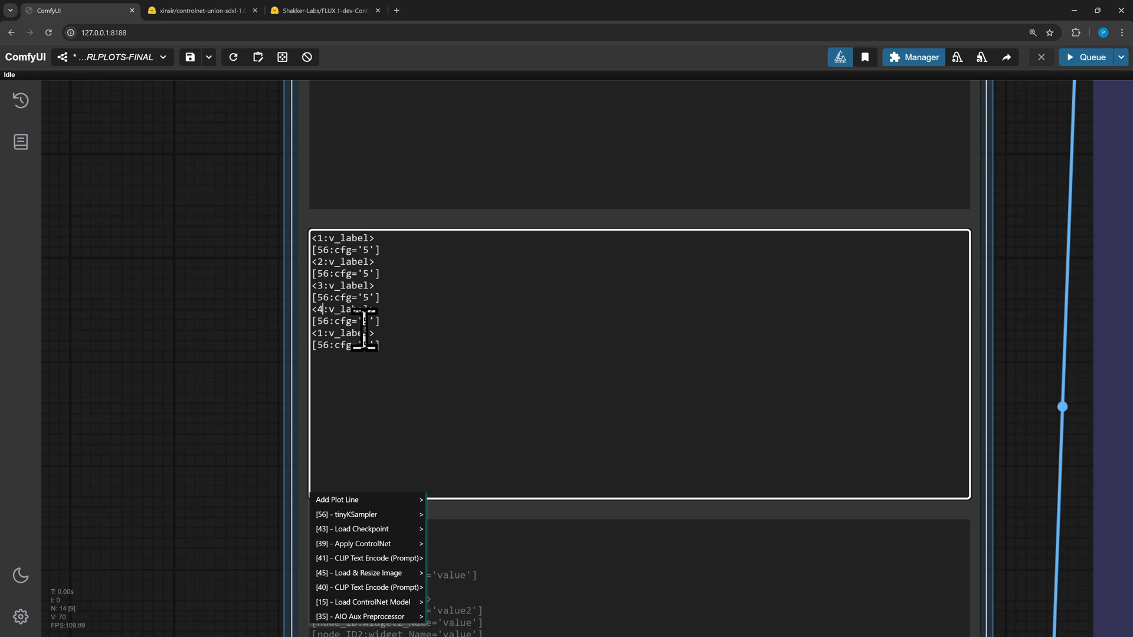
{"action": "double_click", "coordinate": [321, 332]}
{"action": "type", "text": "5"}
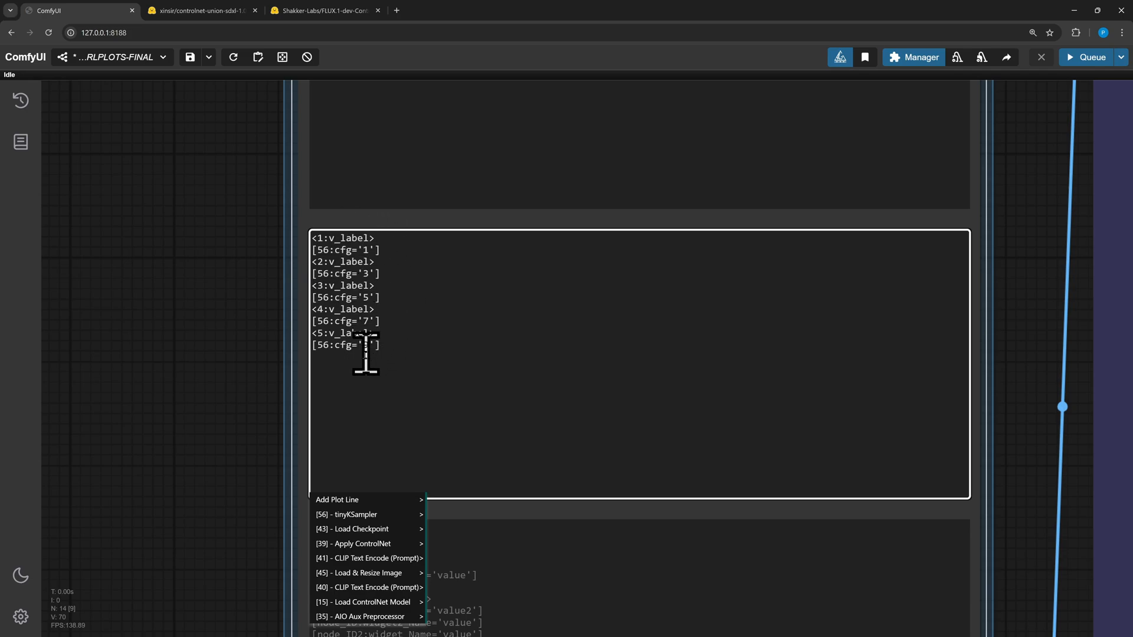
{"action": "left_click", "coordinate": [234, 431]}
{"action": "scroll", "coordinate": [177, 436], "scroll_direction": "down", "scroll_amount": 6}
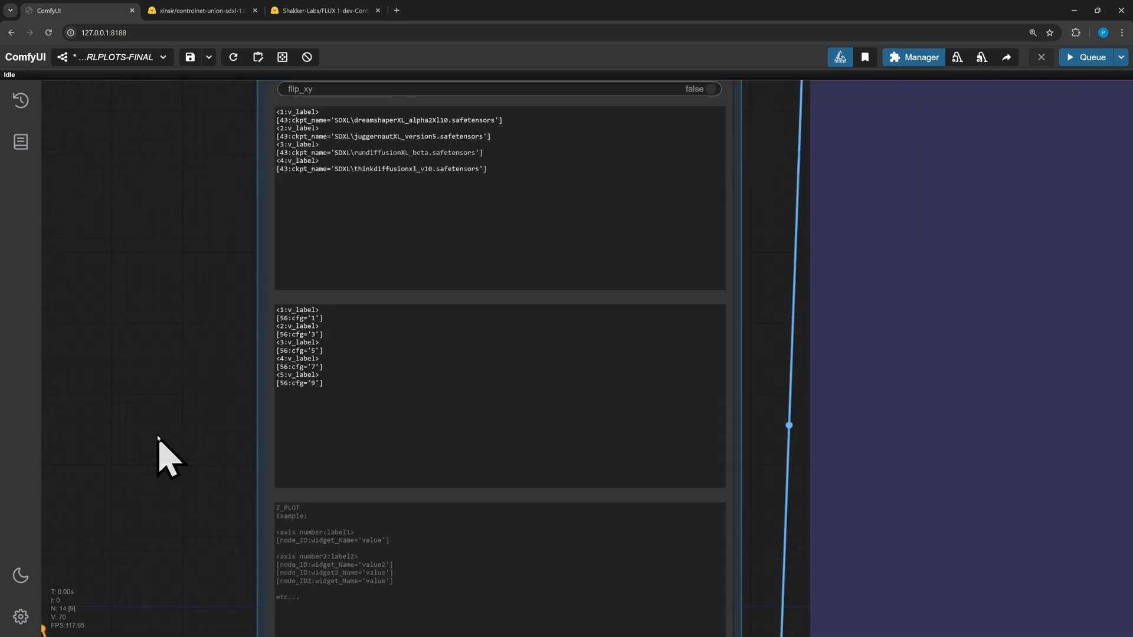
Paste a new positive prompt about a grinning mage juggling 3 orange fireballs, and paste a negative prompt
{"action": "scroll", "coordinate": [374, 298], "scroll_direction": "up", "scroll_amount": 5}
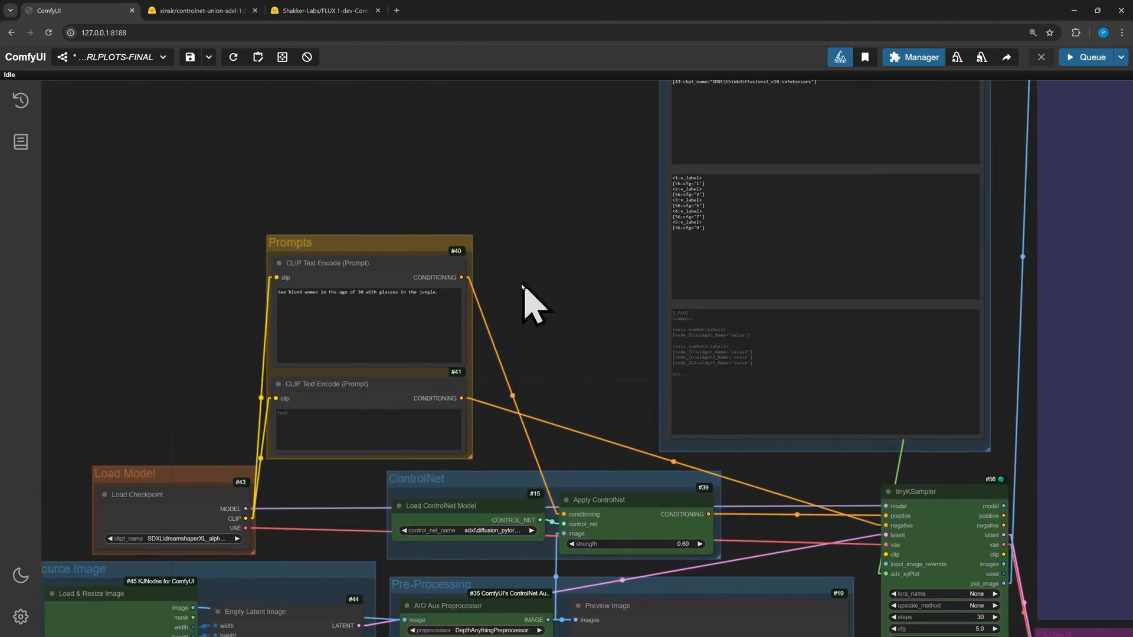
{"action": "left_click", "coordinate": [423, 307]}
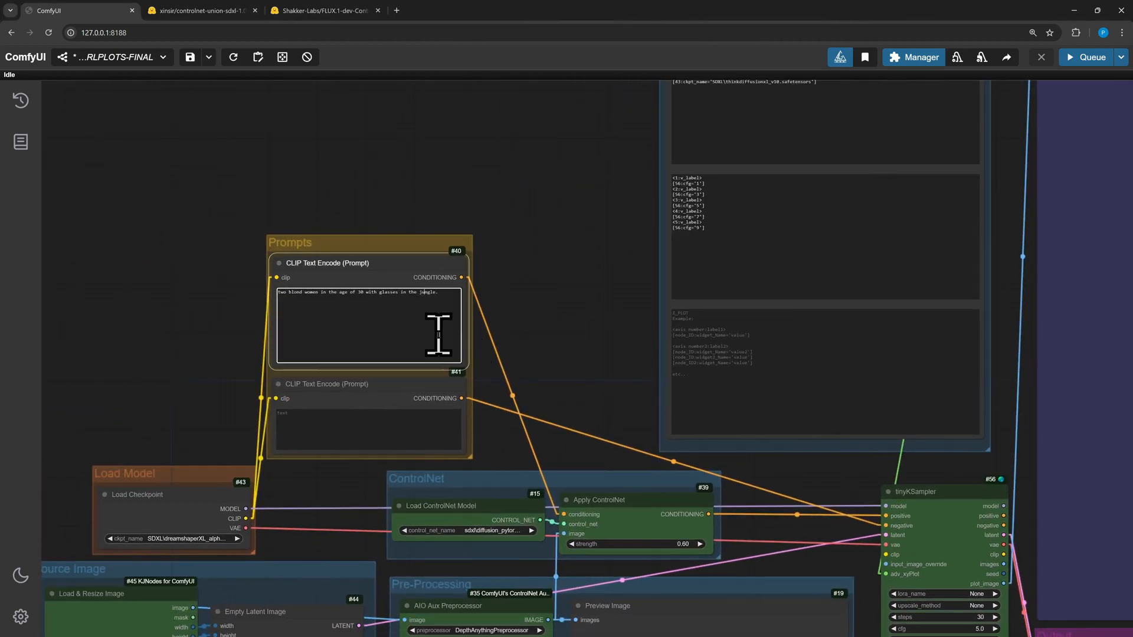
{"action": "key", "text": "ctrl+a"}
{"action": "type", "text": "A highly detailed scene of a grinning male mage juggling 3 orange fireballs of same size in front of a snowy mountain with her breast towards the camera in the moonlight. (photo with largegest depth of field)"}
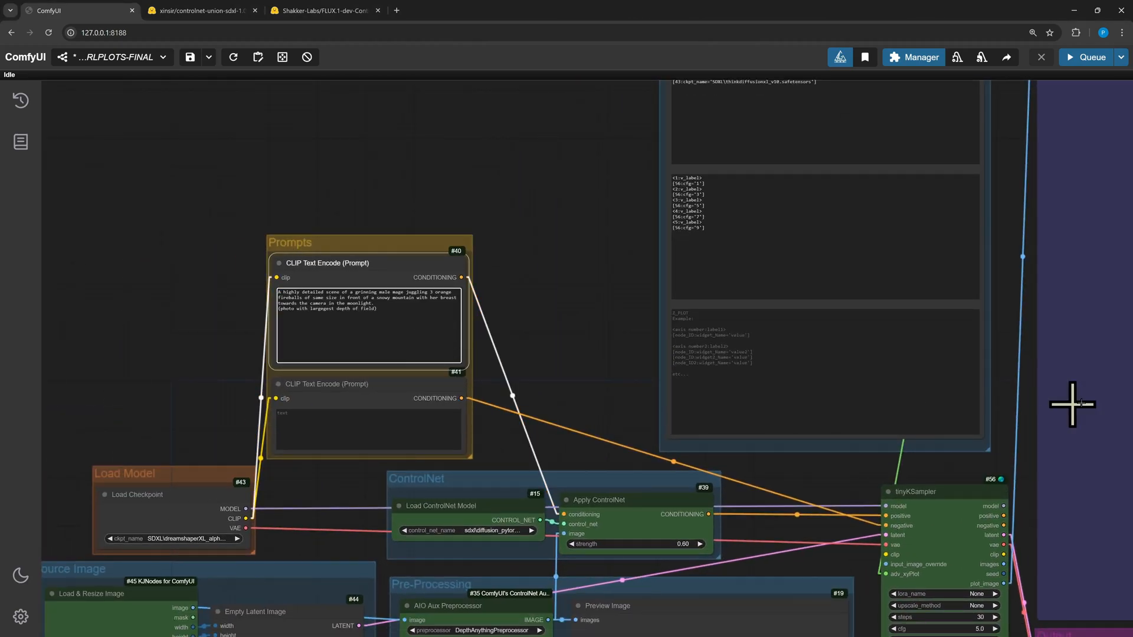
{"action": "left_click", "coordinate": [367, 434]}
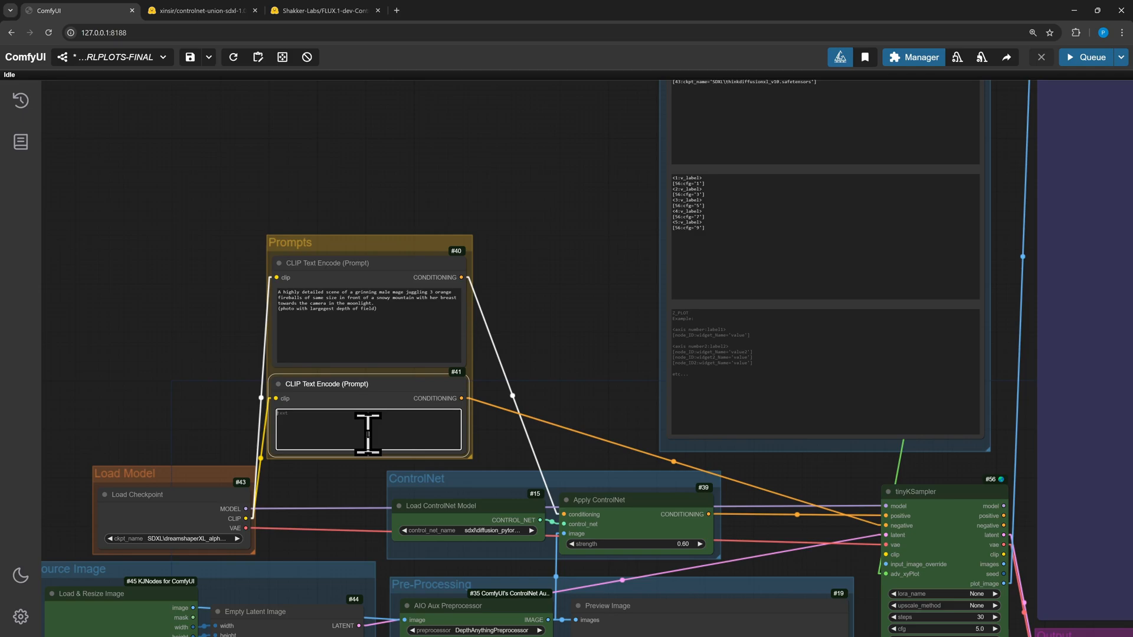
{"action": "type", "text": "open mouth; bad fingers; bad hands; embedding:BadDream, embedding:FastNegativeV2"}
{"action": "scroll", "coordinate": [535, 323], "scroll_direction": "down", "scroll_amount": 1}
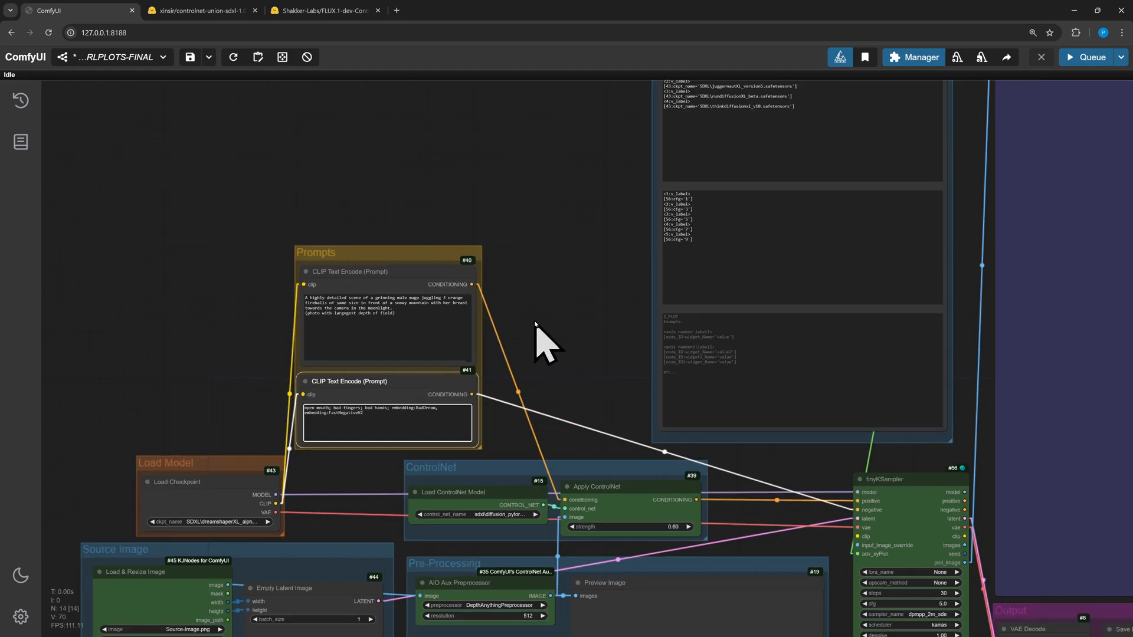
Queue the workflow to generate the checkpoint versus cfg plot
{"action": "left_click_drag", "start_coordinate": [545, 258], "coordinate": [536, 230]}
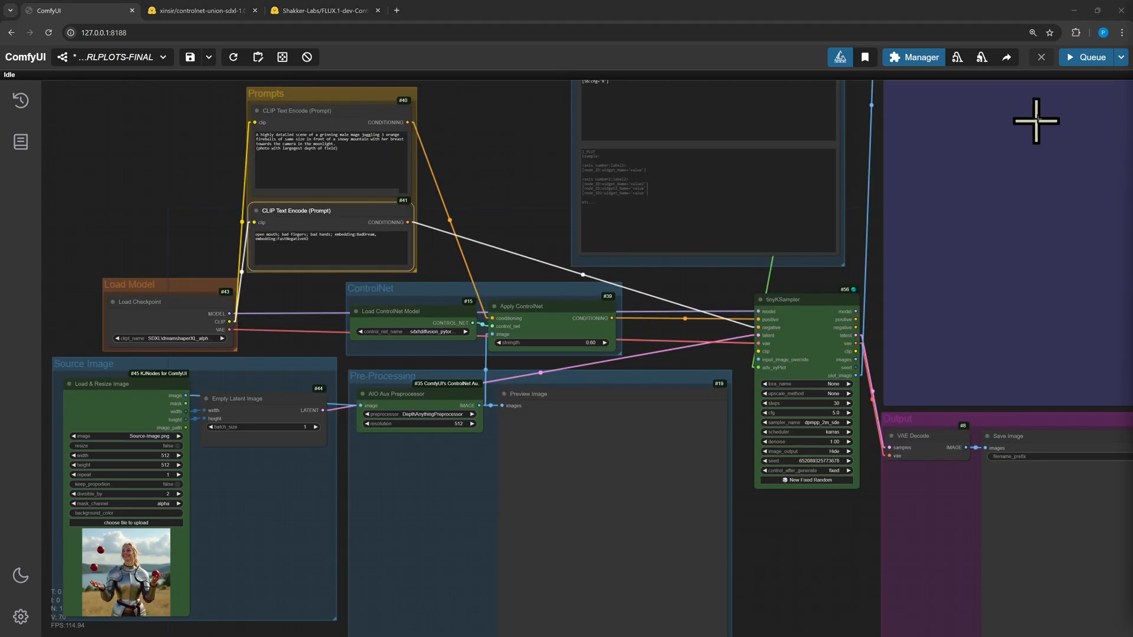
{"action": "left_click", "coordinate": [1082, 61]}
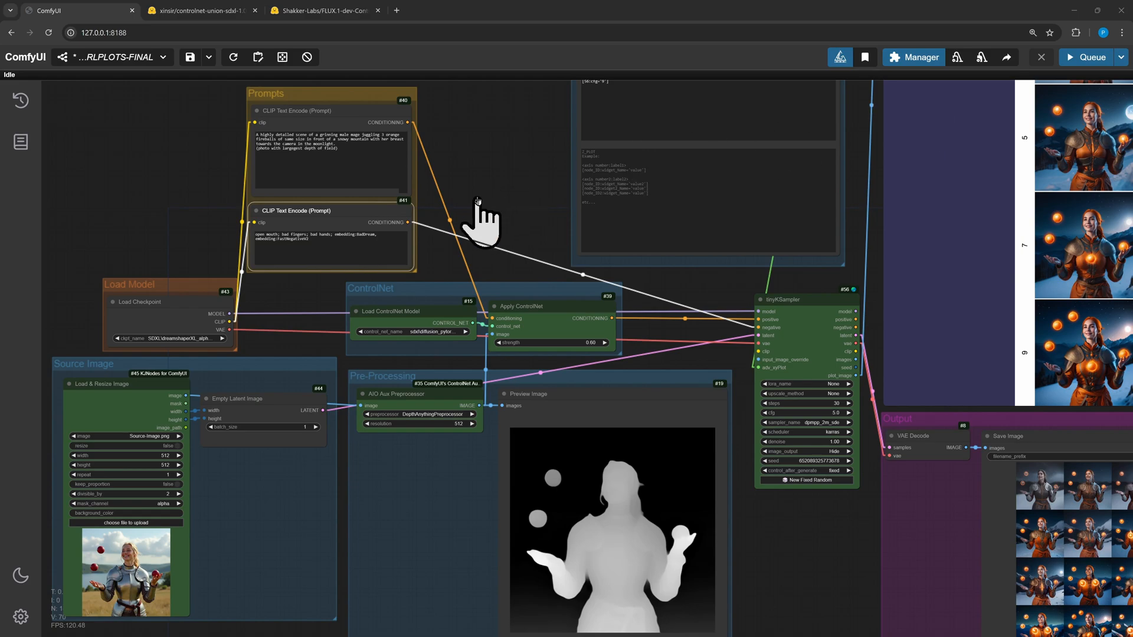
Examine the generated grid of checkpoint columns and cfg rows
{"action": "scroll", "coordinate": [476, 196], "scroll_direction": "down", "scroll_amount": 2}
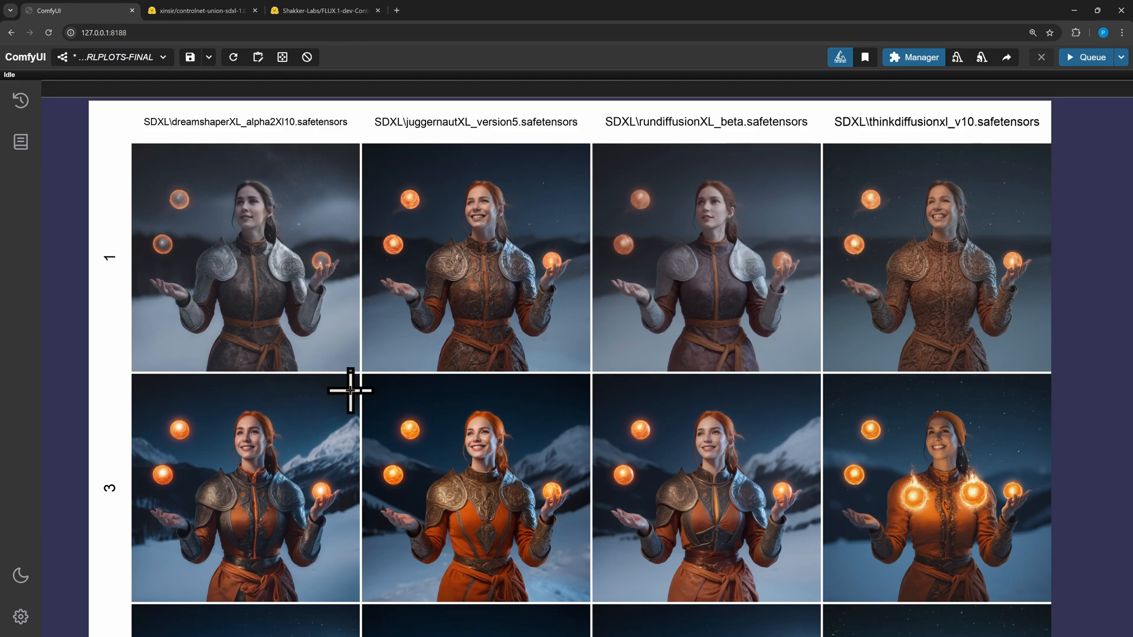
{"action": "scroll", "coordinate": [345, 413], "scroll_direction": "down", "scroll_amount": 3}
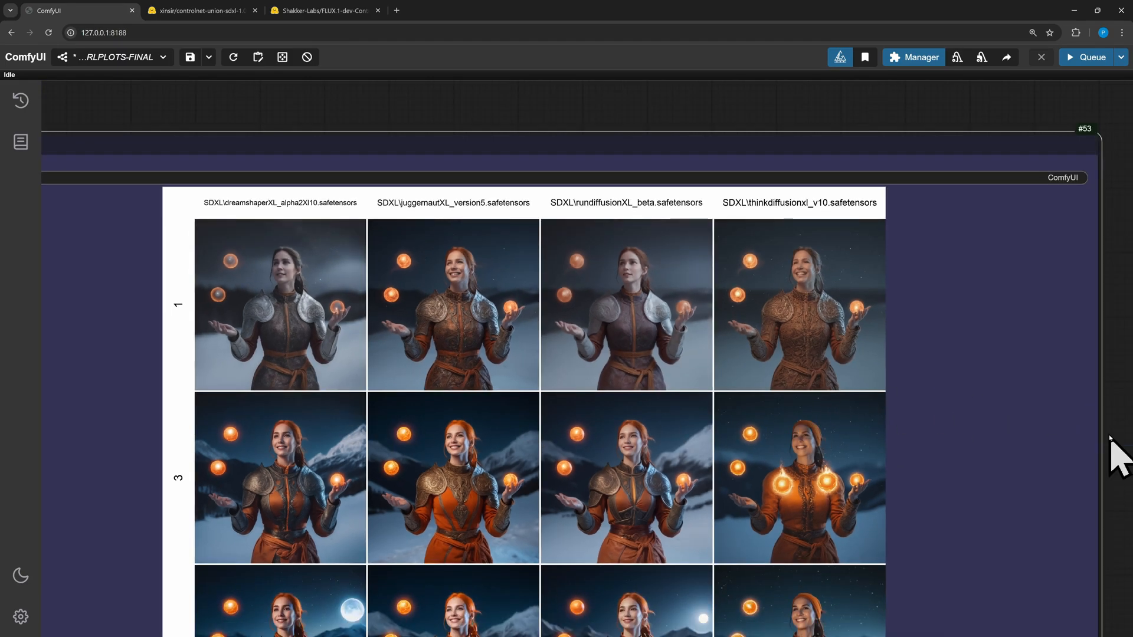
{"action": "scroll", "coordinate": [1109, 412], "scroll_direction": "up", "scroll_amount": 1}
{"action": "scroll", "coordinate": [1105, 354], "scroll_direction": "down", "scroll_amount": 3}
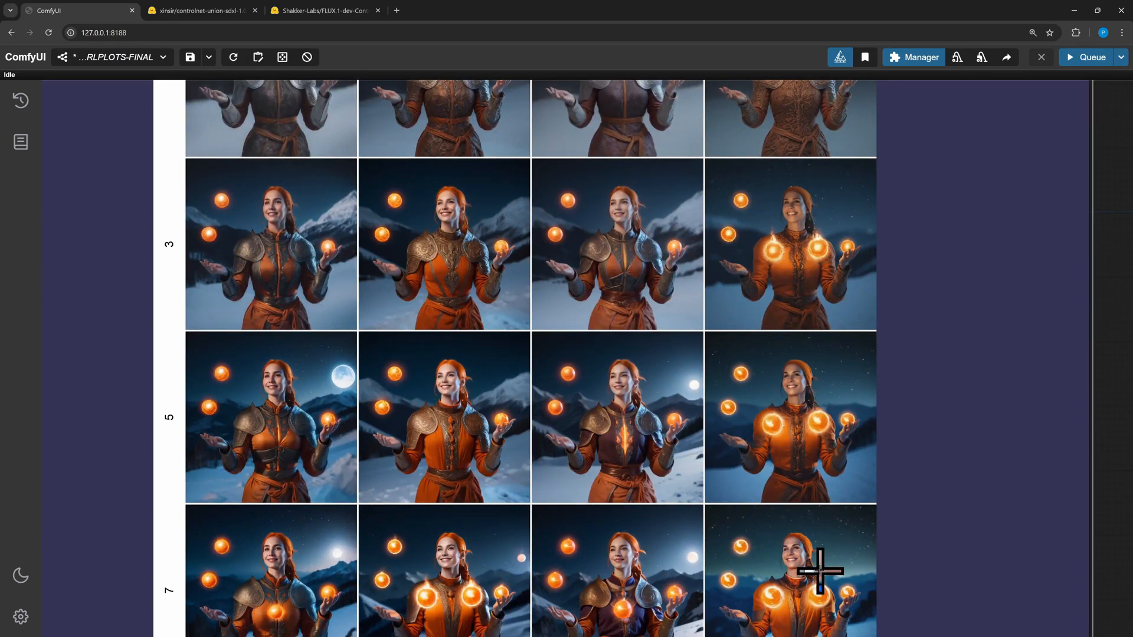
{"action": "scroll", "coordinate": [1112, 450], "scroll_direction": "down", "scroll_amount": 3}
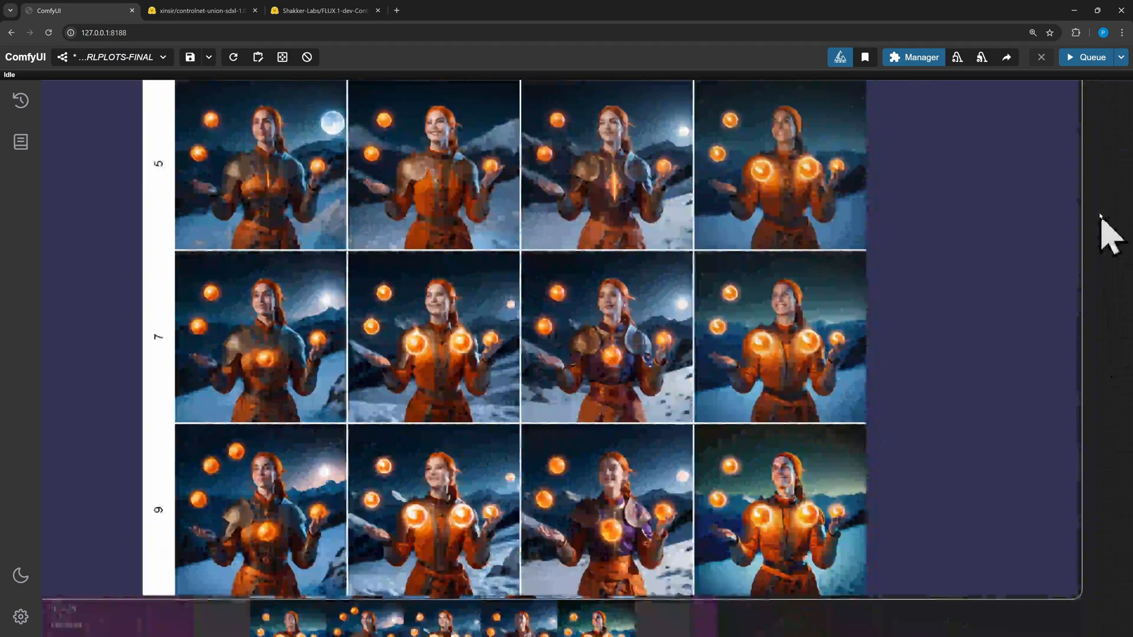
{"action": "left_click_drag", "start_coordinate": [1101, 217], "coordinate": [1109, 239]}
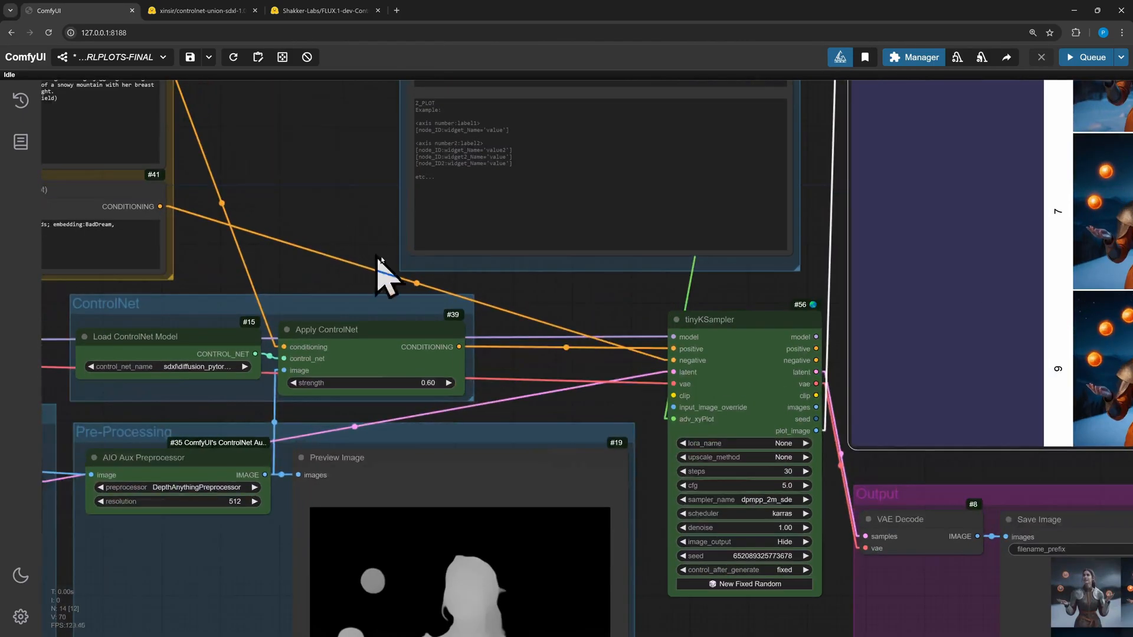
Add a Canny Edge preprocessor node below the AIO Aux Preprocessor in the Pre-Processing group
{"action": "left_click_drag", "start_coordinate": [629, 319], "coordinate": [565, 249]}
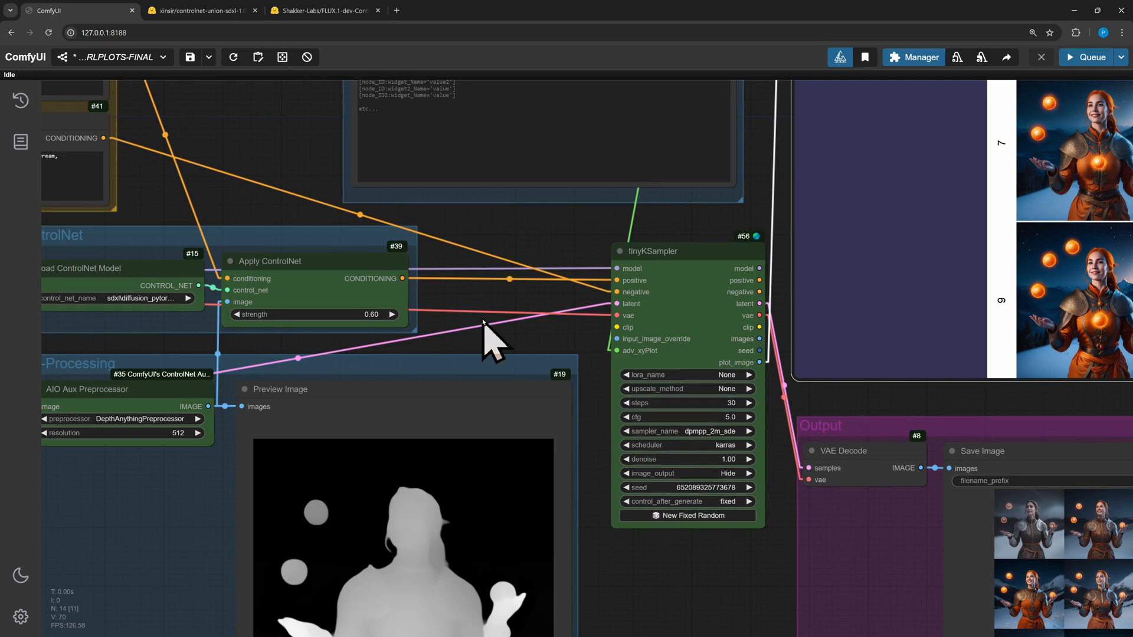
{"action": "left_click_drag", "start_coordinate": [455, 319], "coordinate": [599, 282]}
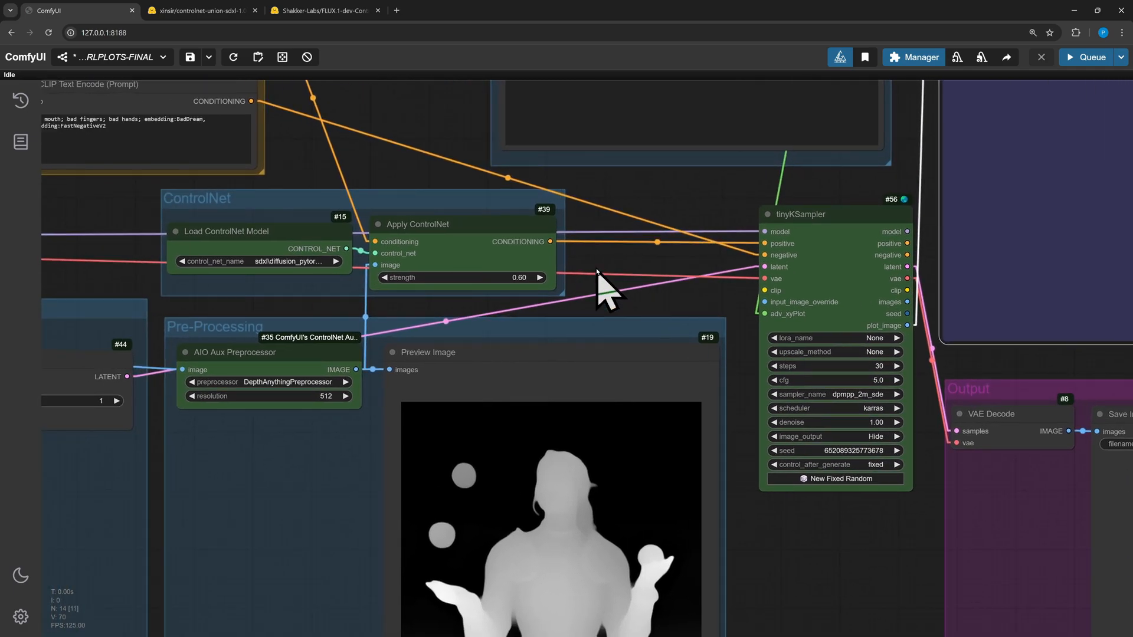
{"action": "left_click", "coordinate": [582, 253]}
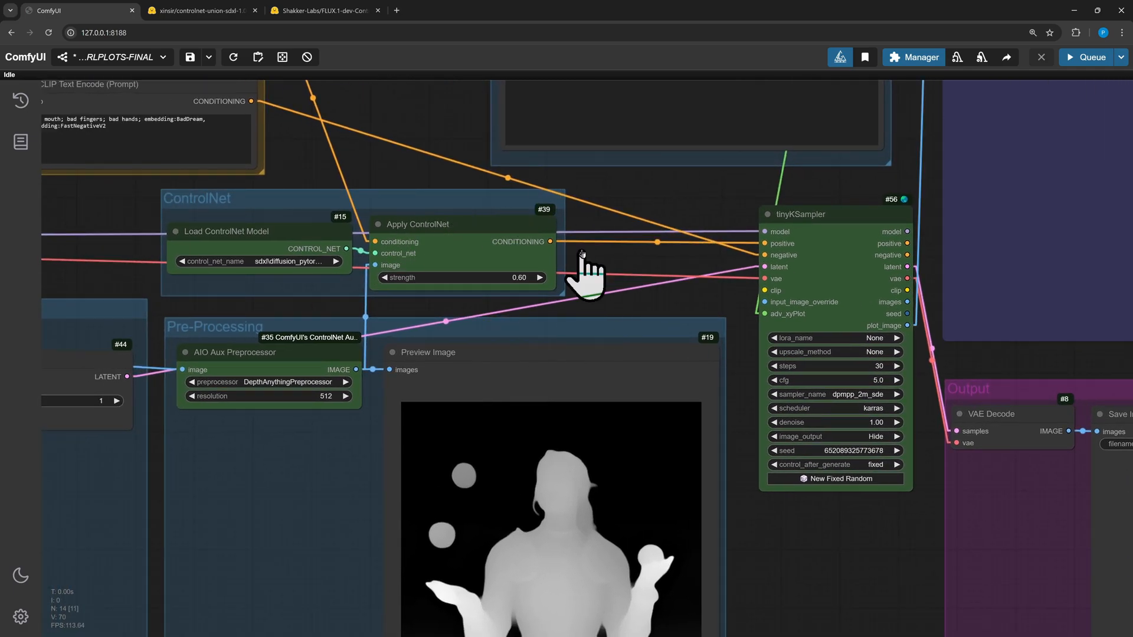
{"action": "double_click", "coordinate": [582, 253]}
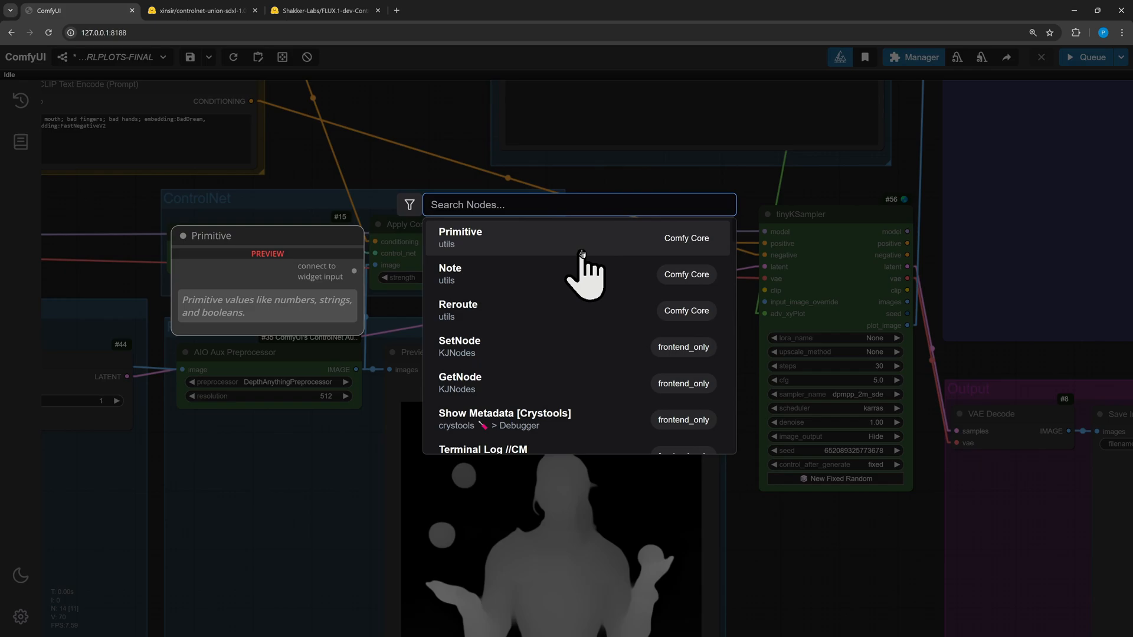
{"action": "type", "text": "preprocess"}
{"action": "scroll", "coordinate": [507, 313], "scroll_direction": "down", "scroll_amount": 3}
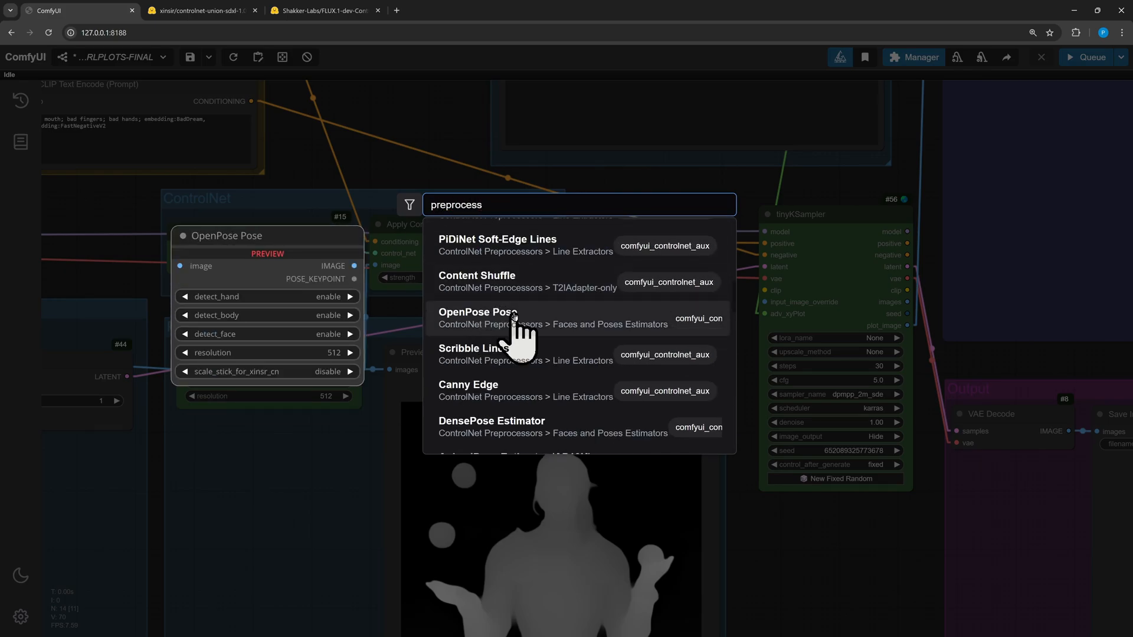
{"action": "scroll", "coordinate": [514, 321], "scroll_direction": "down", "scroll_amount": 1}
{"action": "left_click", "coordinate": [512, 330]}
{"action": "left_click_drag", "start_coordinate": [691, 242], "coordinate": [290, 467]}
{"action": "left_click_drag", "start_coordinate": [155, 541], "coordinate": [284, 423]}
{"action": "scroll", "coordinate": [309, 426], "scroll_direction": "up", "scroll_amount": 4}
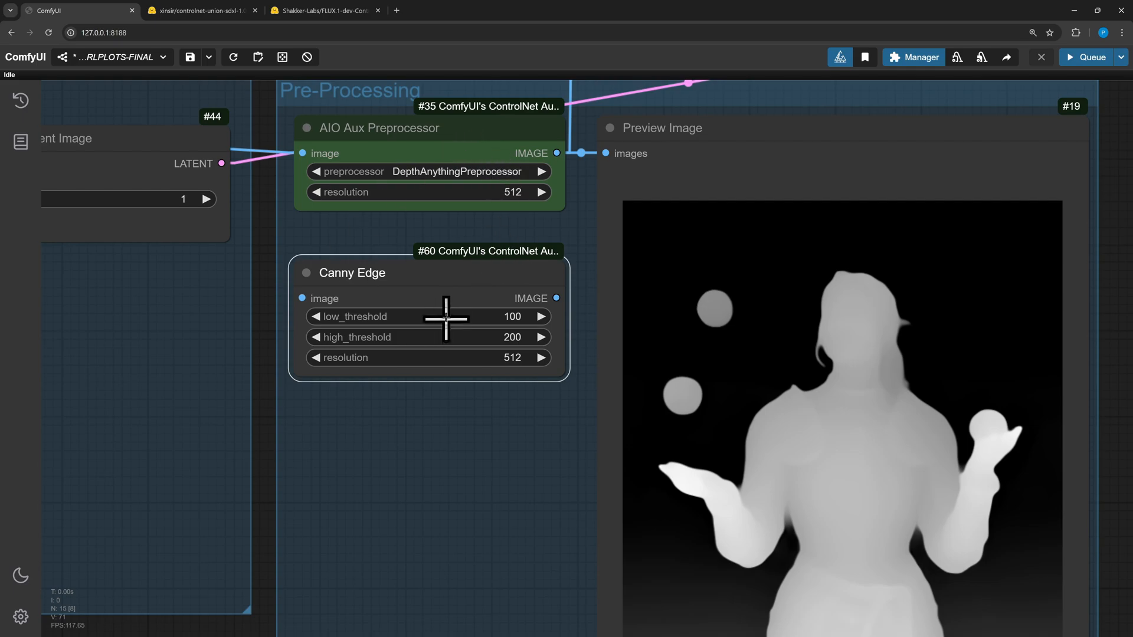